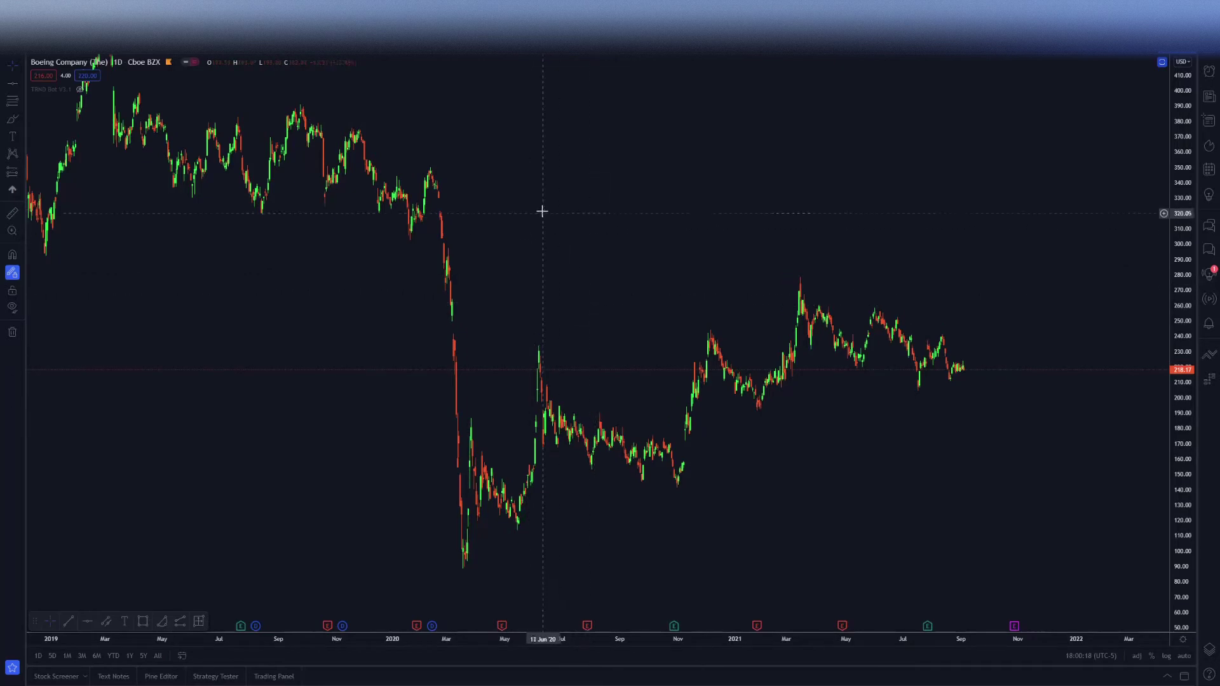
- Draw a descending parallel channel from the March 2019 high to about 22 April 2020, with its lower line along the 2019 lows
drag(542, 210, 676, 251)
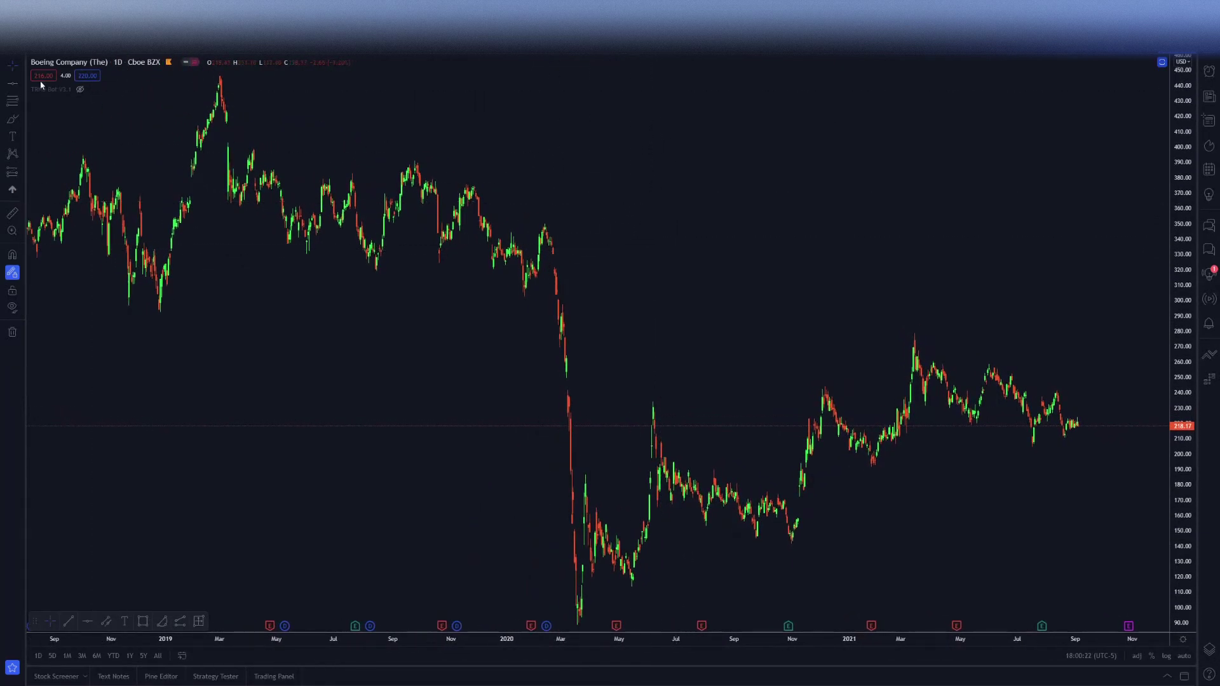
click(22, 83)
click(70, 281)
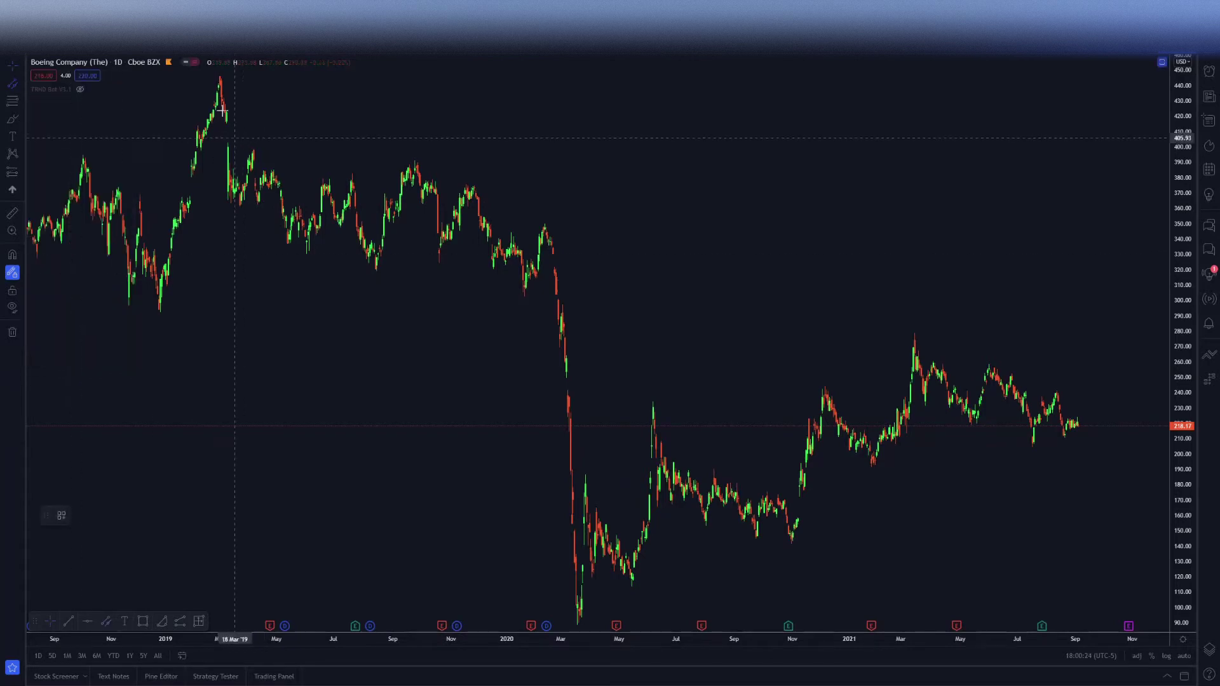
click(22, 80)
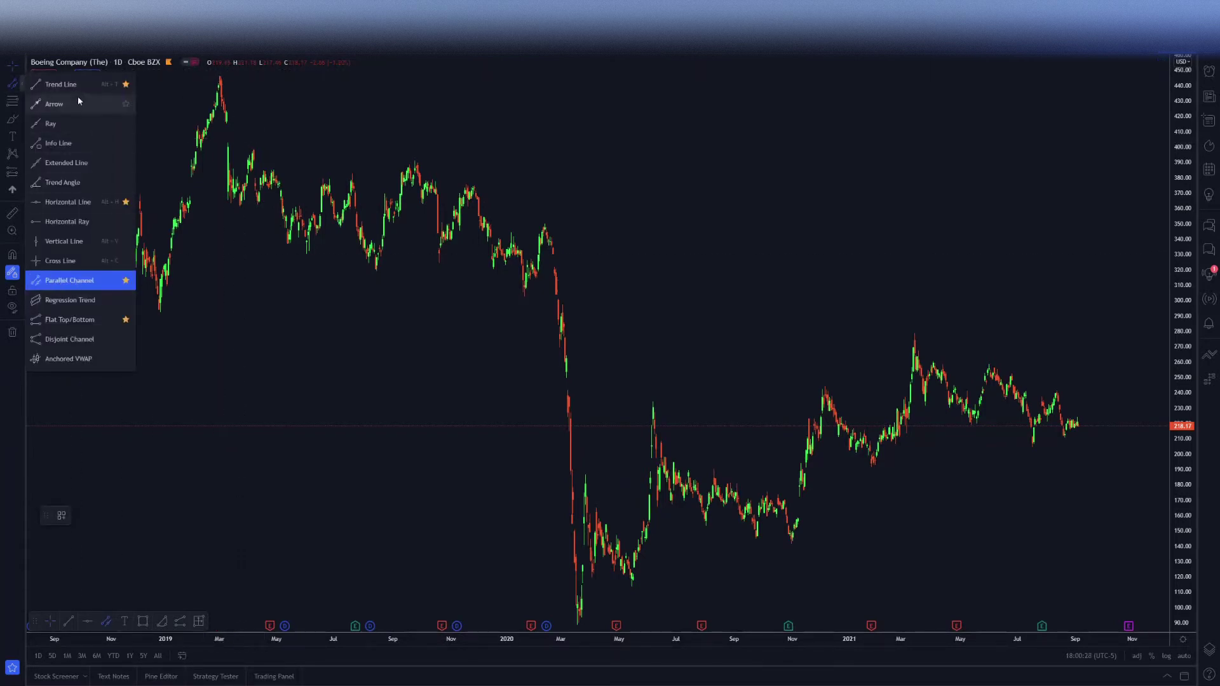
click(72, 286)
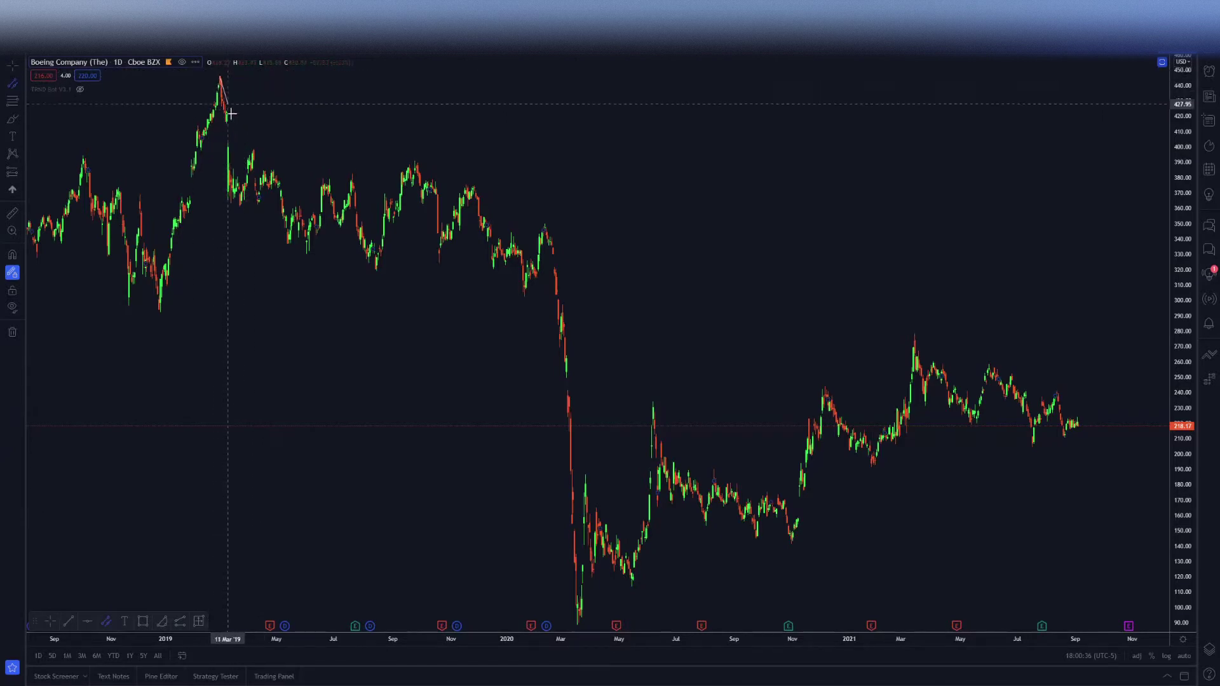
click(219, 78)
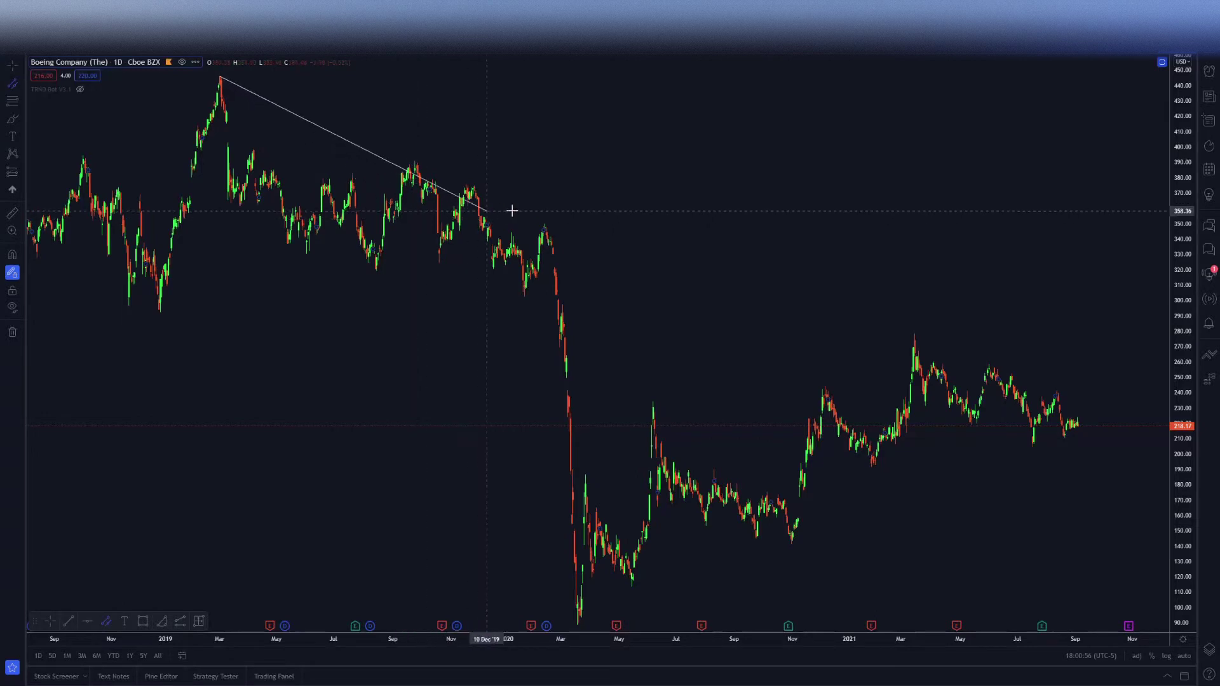
click(608, 244)
click(477, 329)
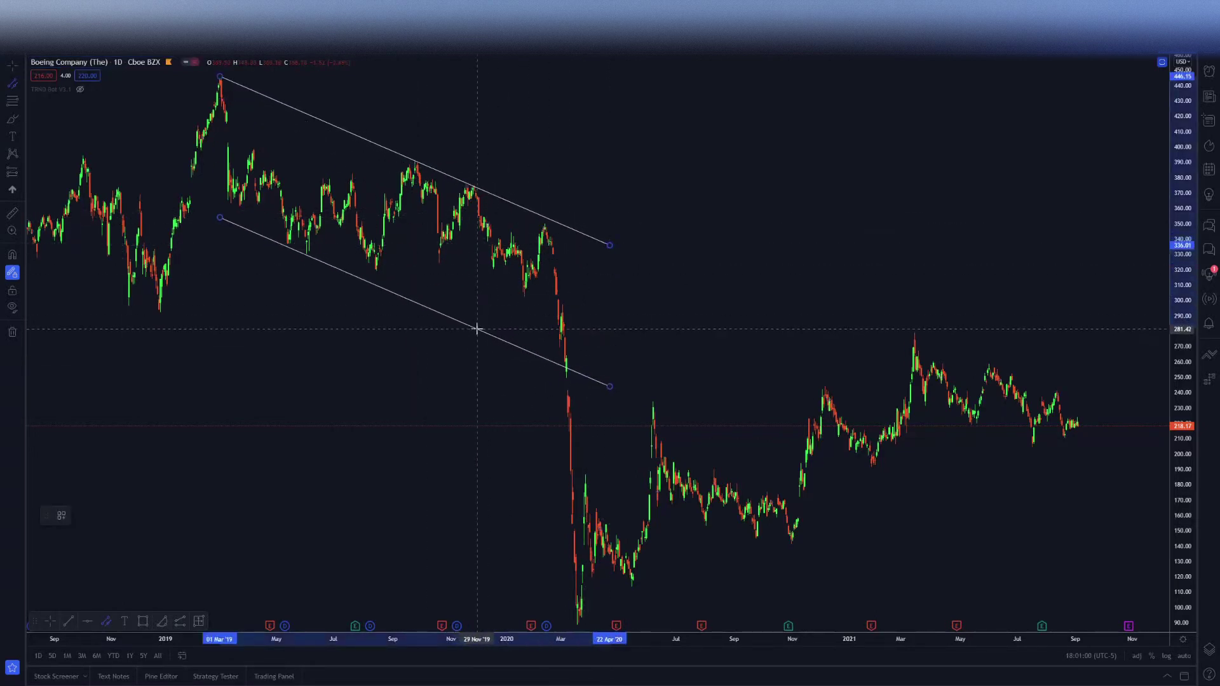
click(478, 328)
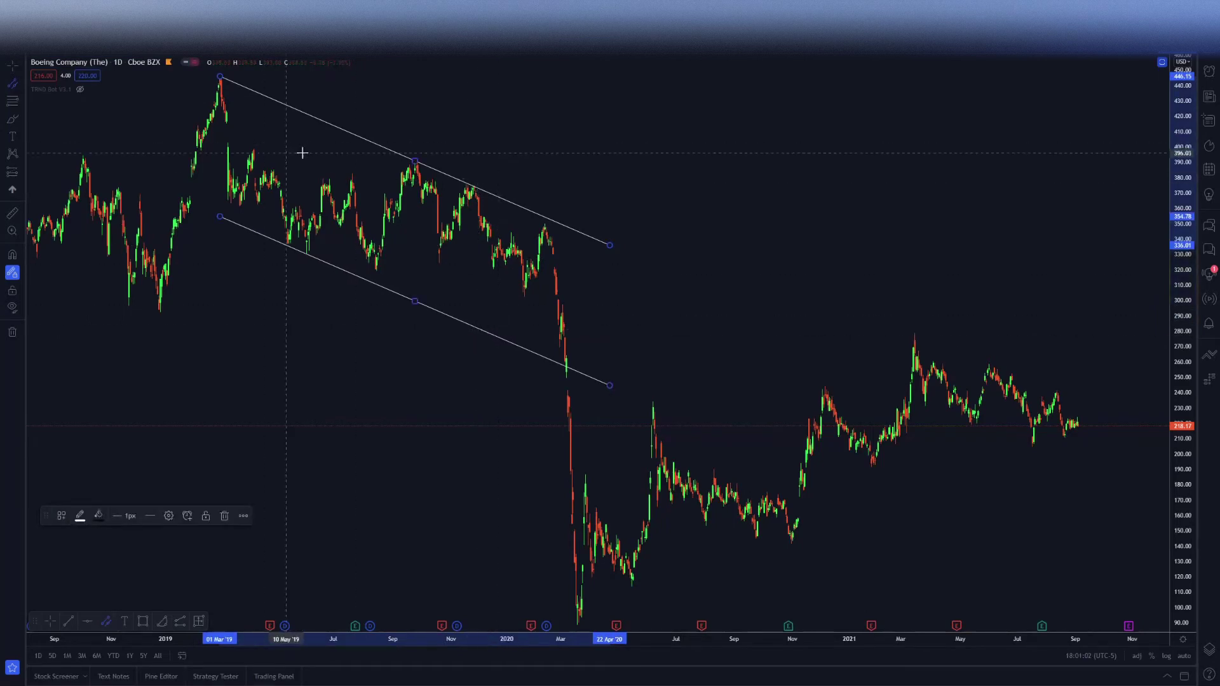
click(382, 327)
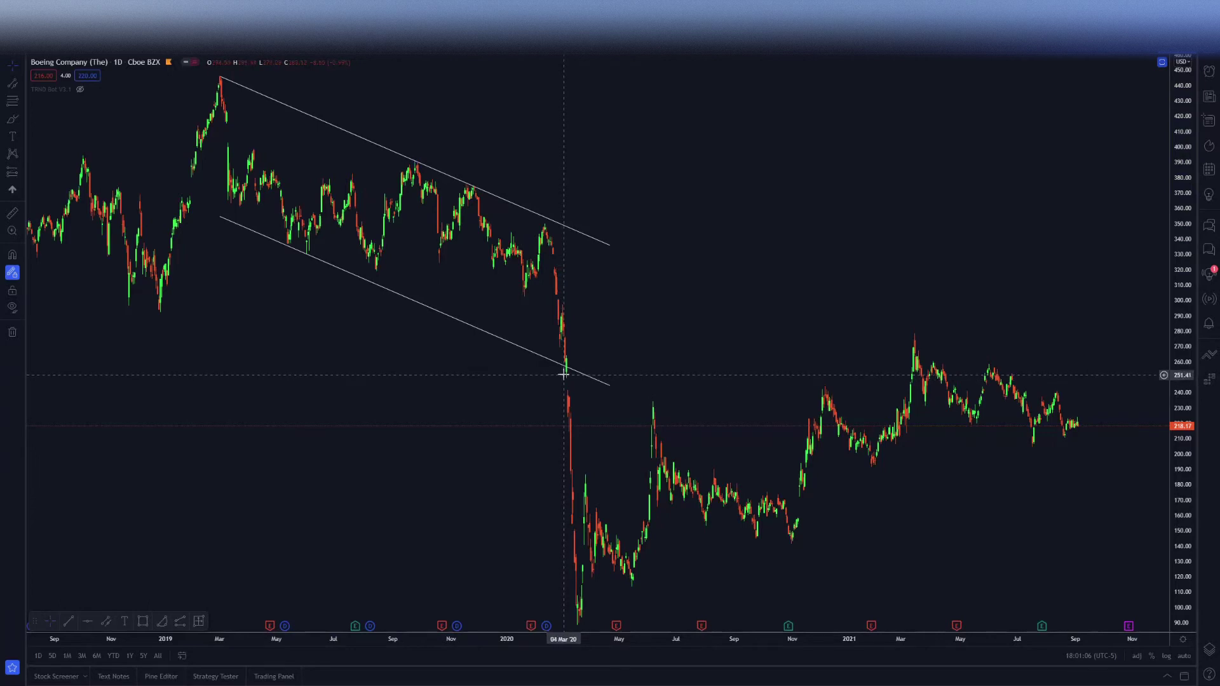
drag(550, 353, 436, 240)
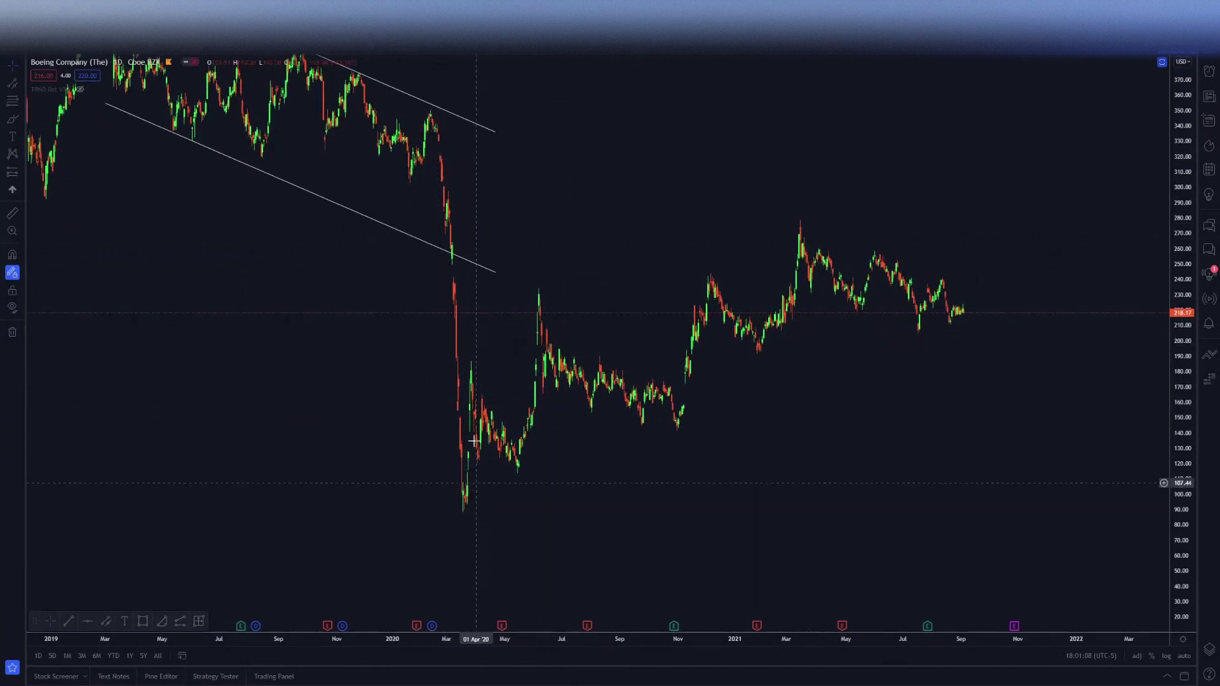
click(12, 84)
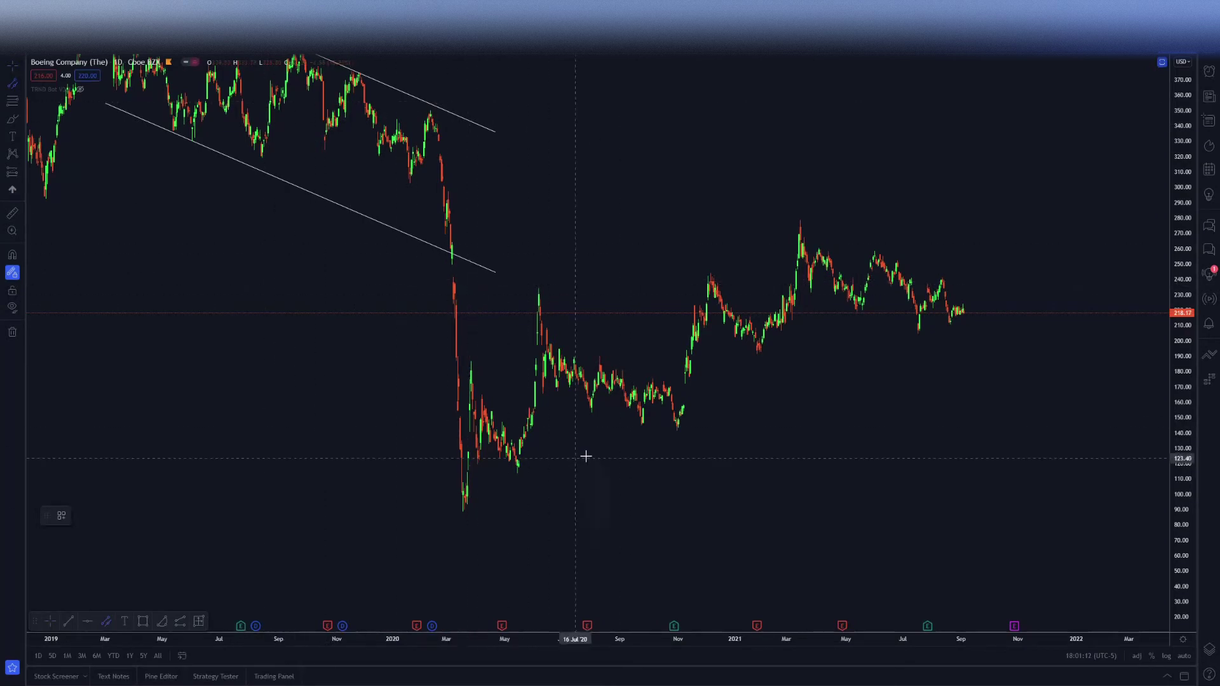
click(464, 508)
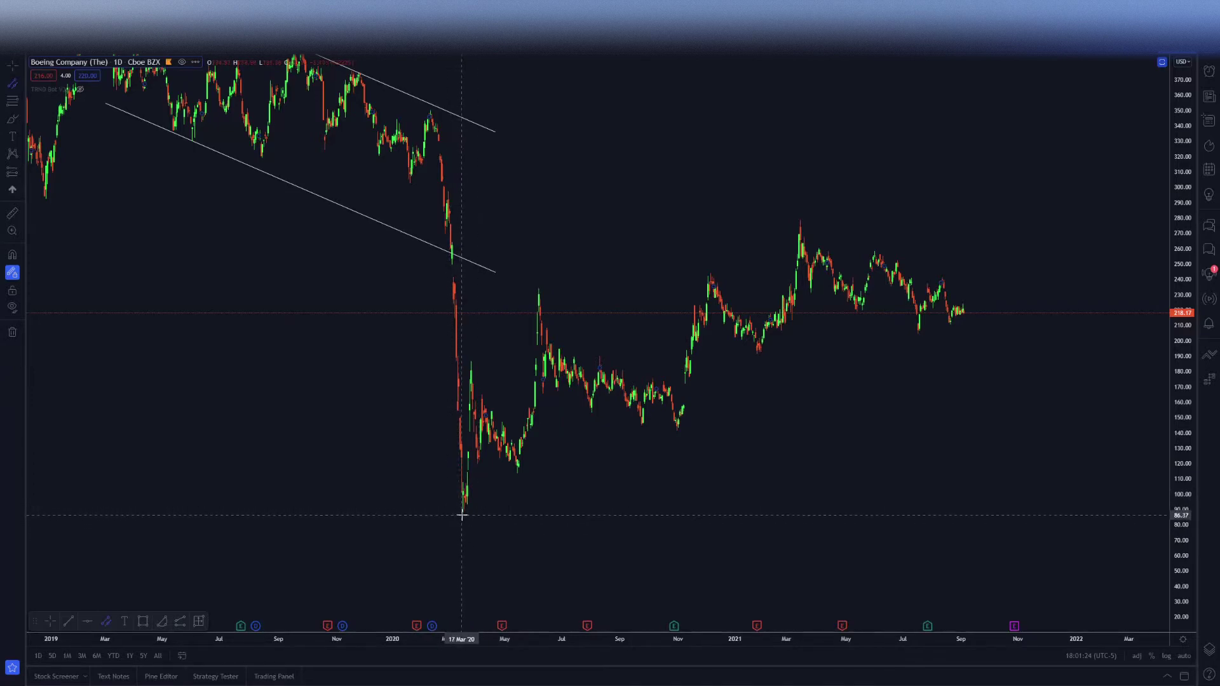
click(413, 439)
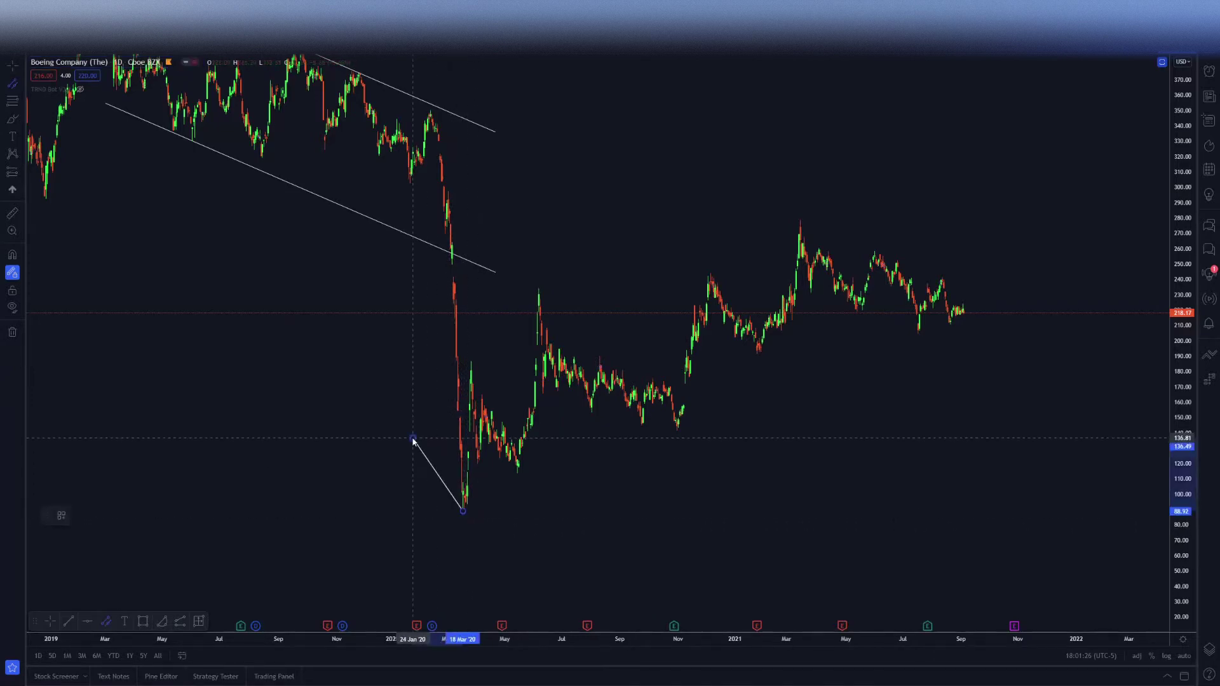
key(Delete)
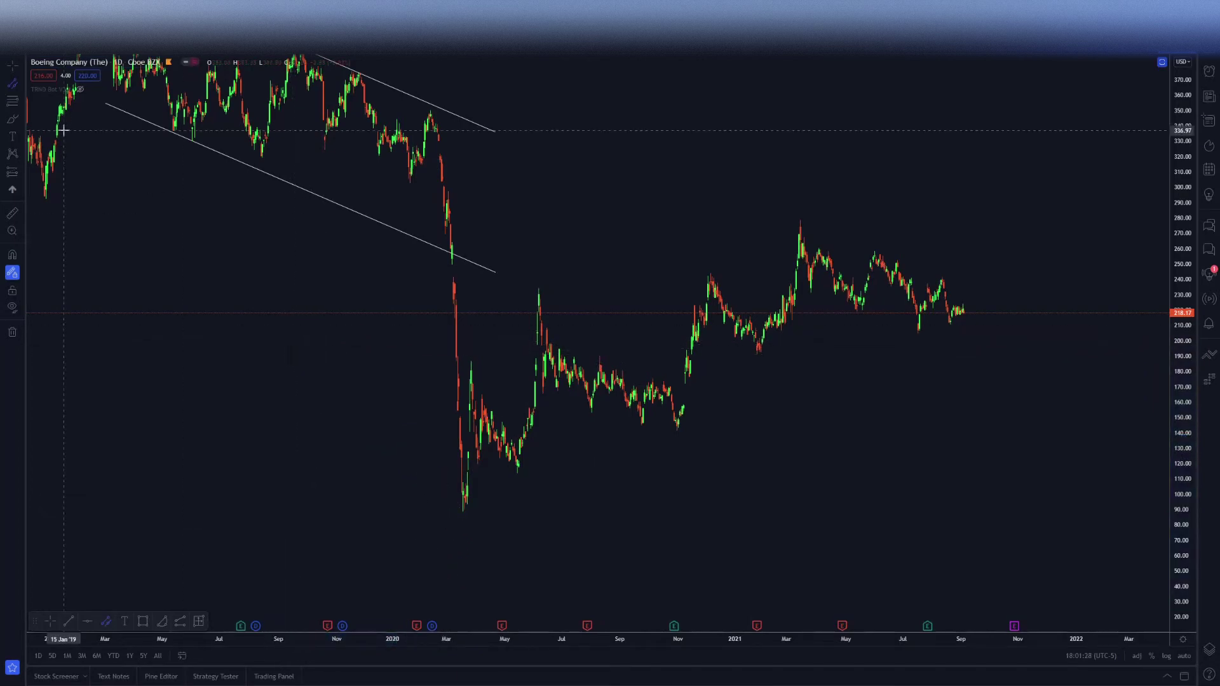
- Place a horizontal line at about 94.99, near the March 2020 low
click(21, 84)
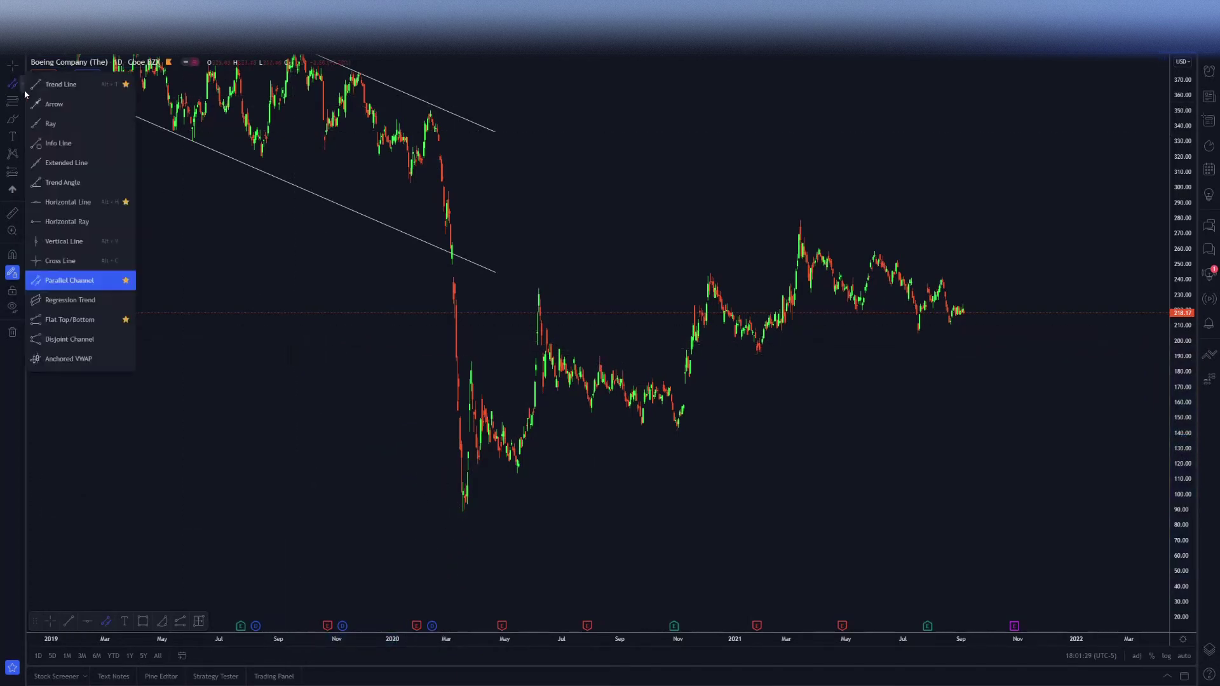
click(62, 198)
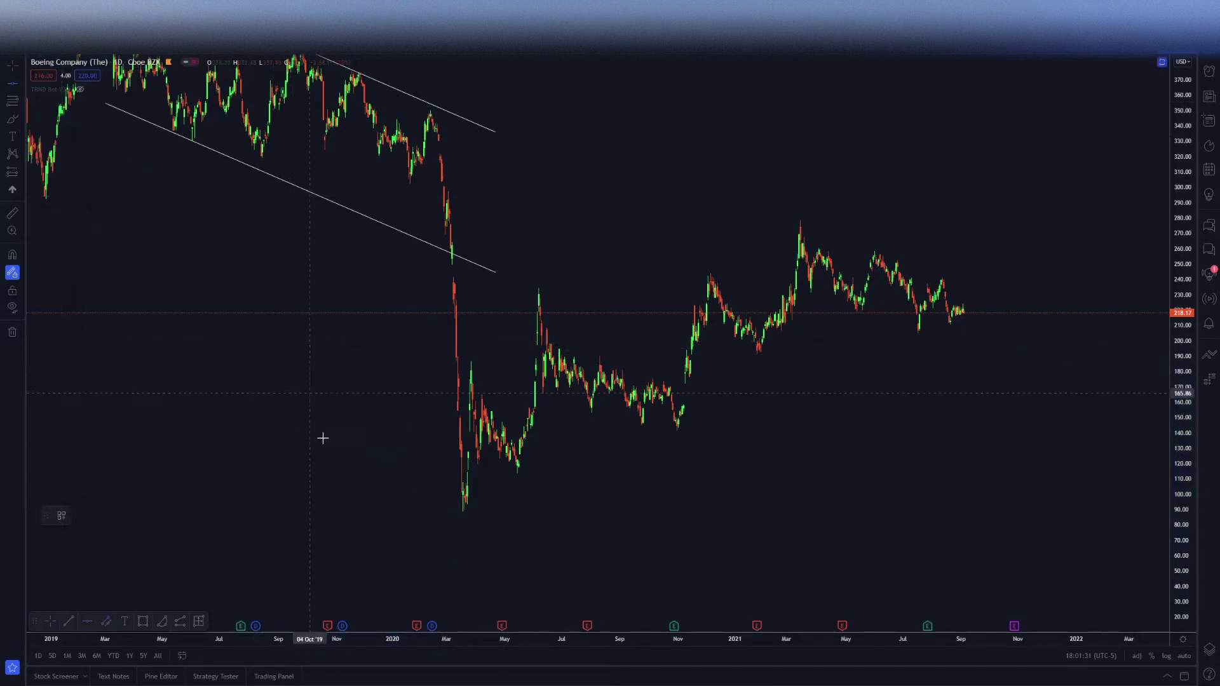
click(380, 502)
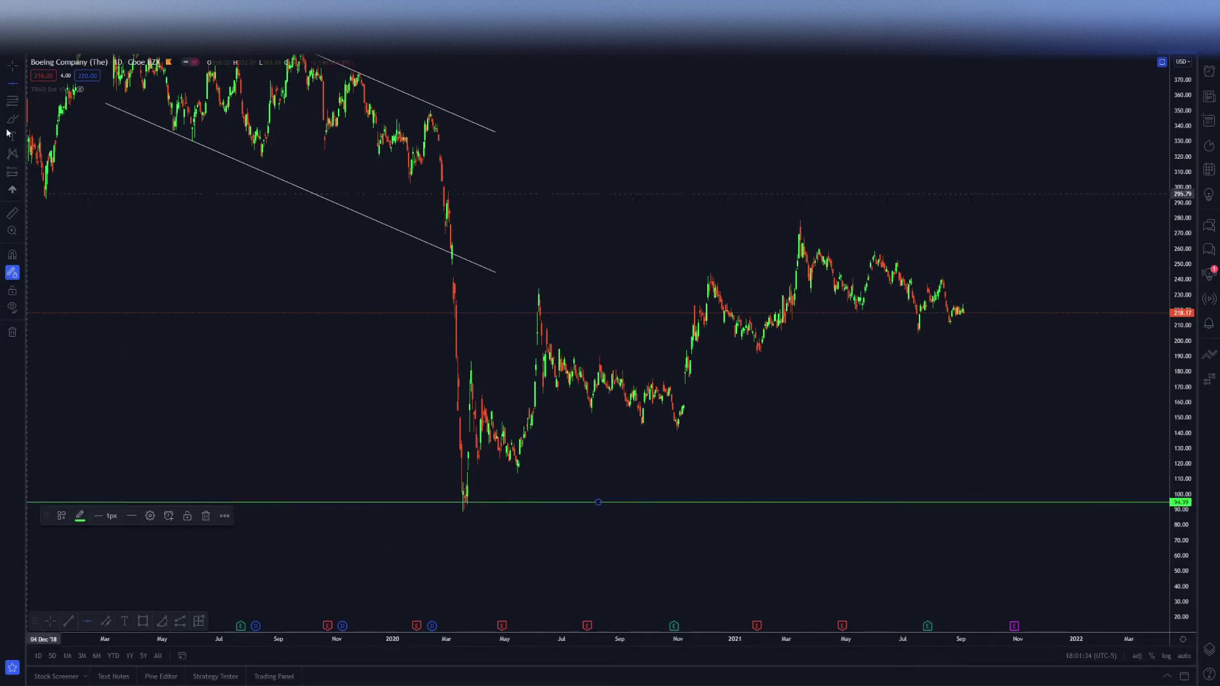
- Draw an ascending parallel channel from the 20 March 2020 low to about 15 October 2021, with its upper line on the June 2020 peak
click(20, 85)
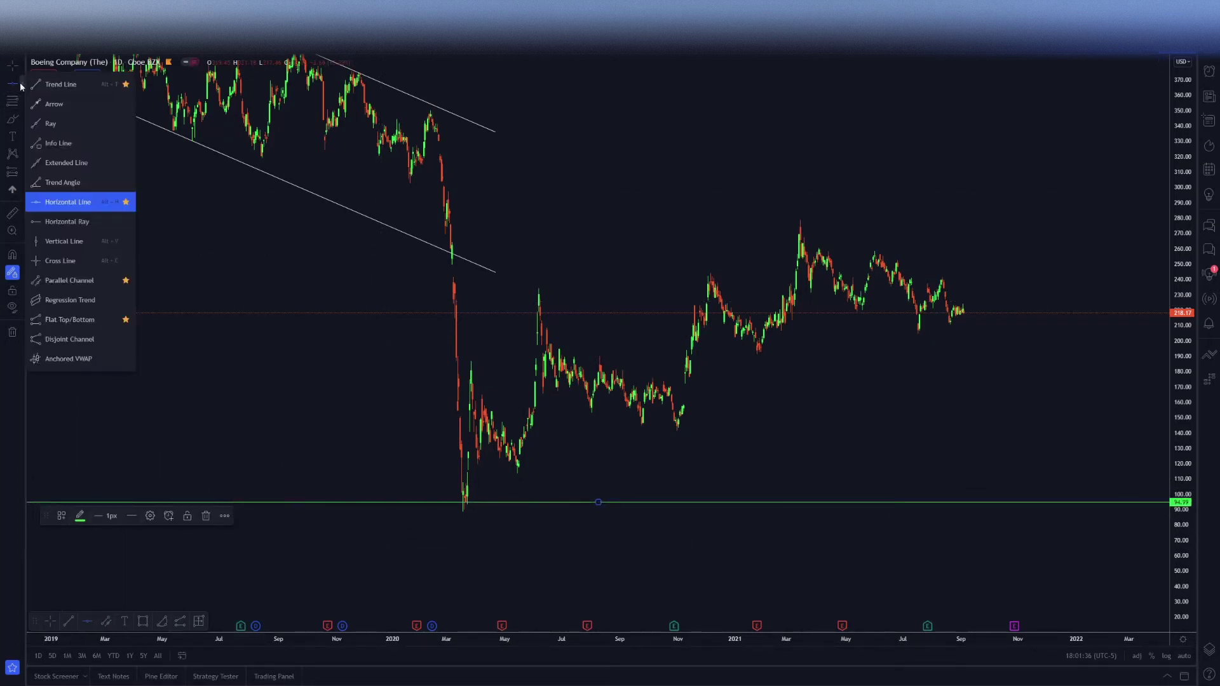
click(75, 300)
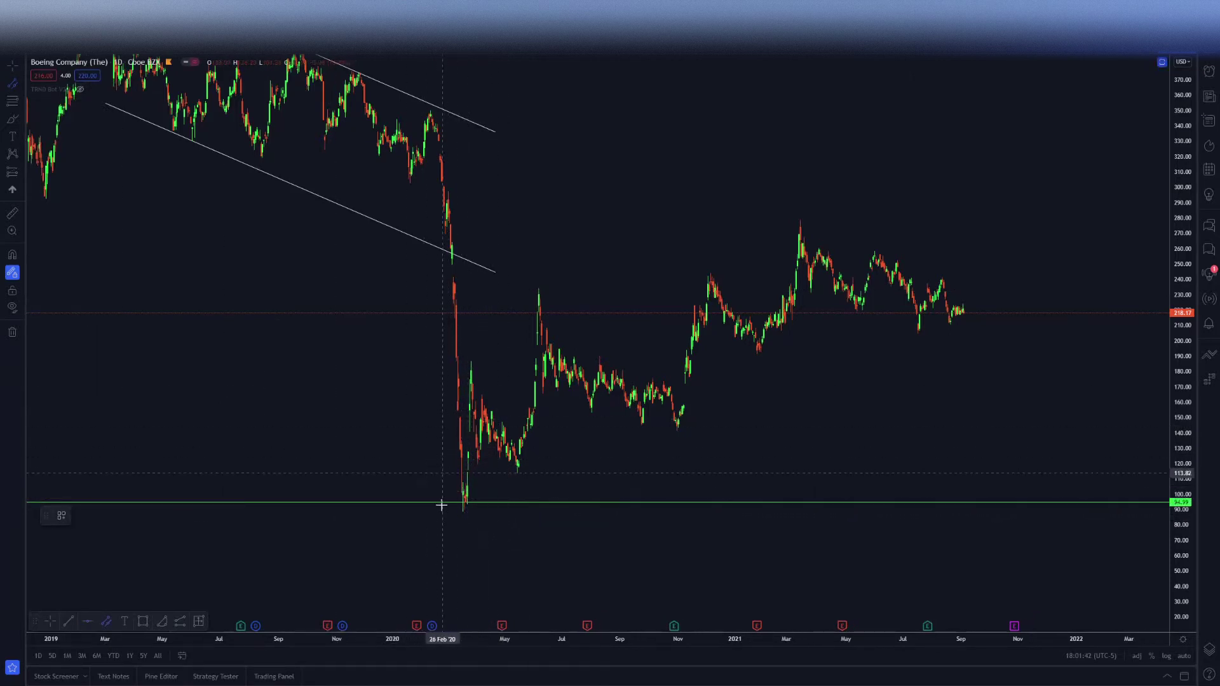
scroll(463, 471, up, 3)
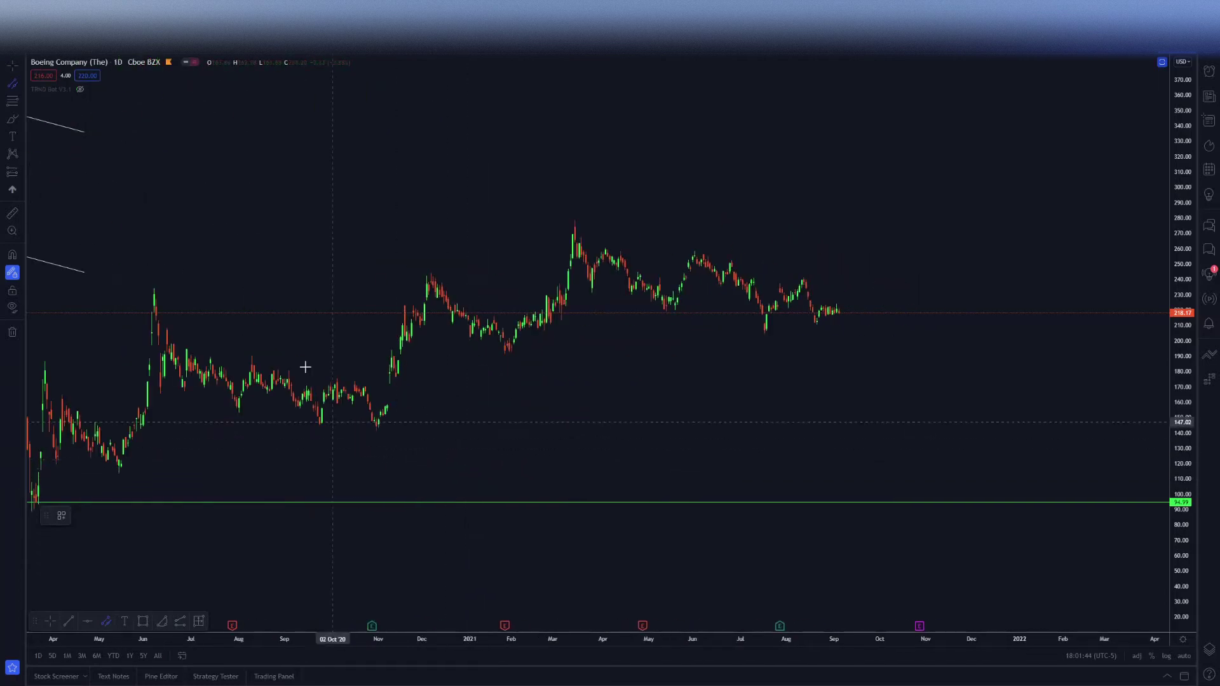
click(13, 68)
drag(233, 247, 359, 220)
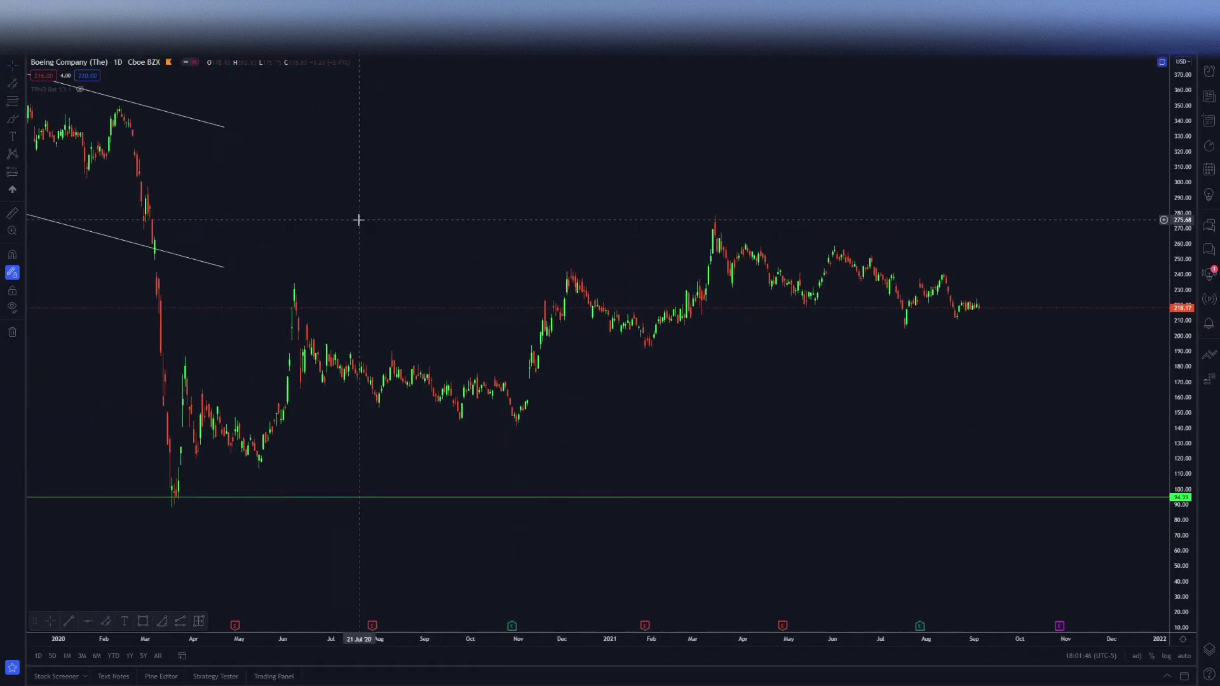
scroll(358, 220, up, 2)
drag(218, 218, 354, 215)
scroll(354, 215, down, 1)
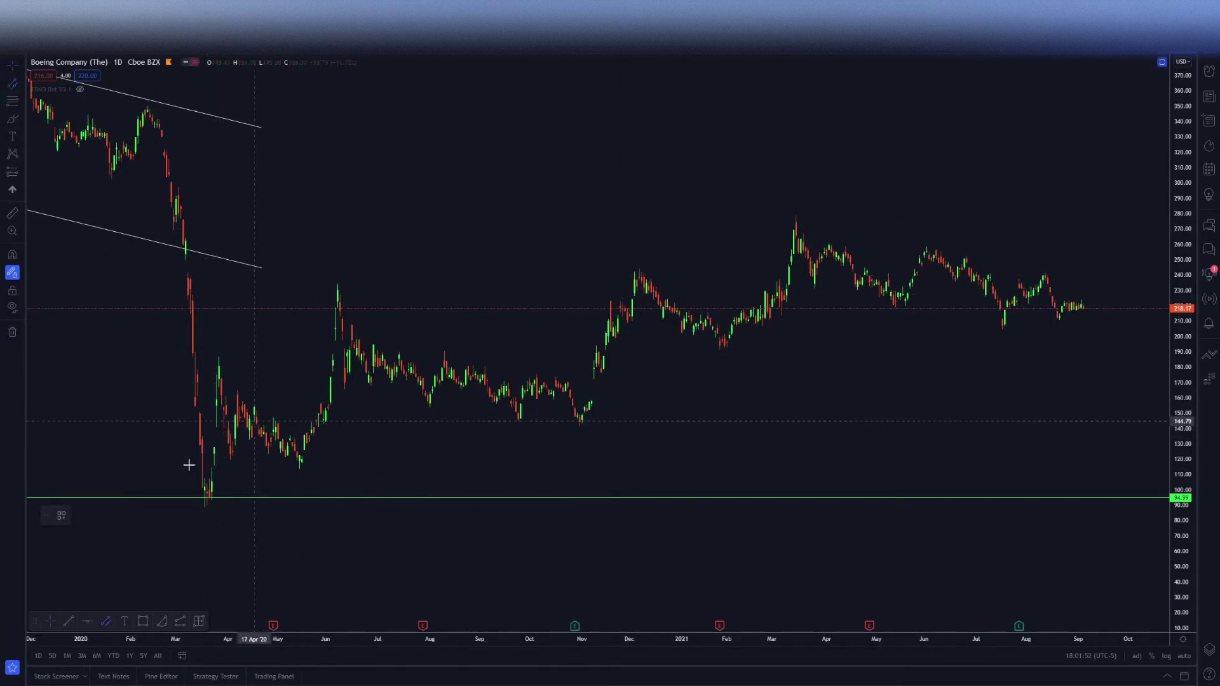
click(208, 499)
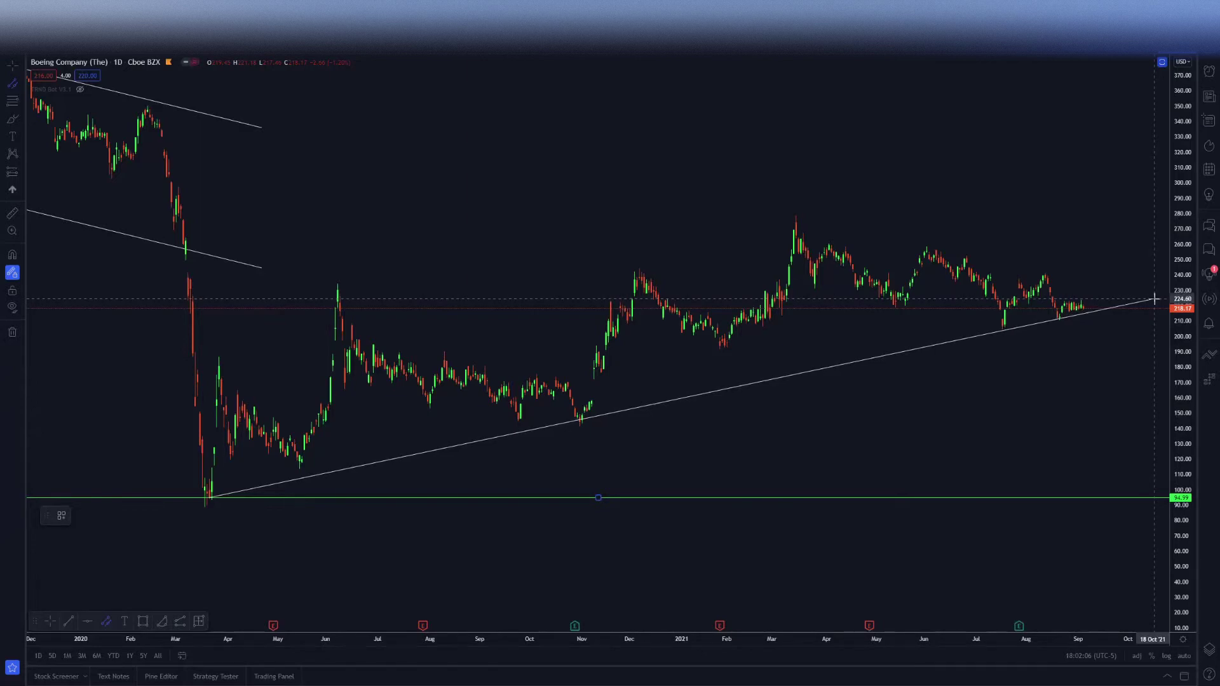
click(1152, 303)
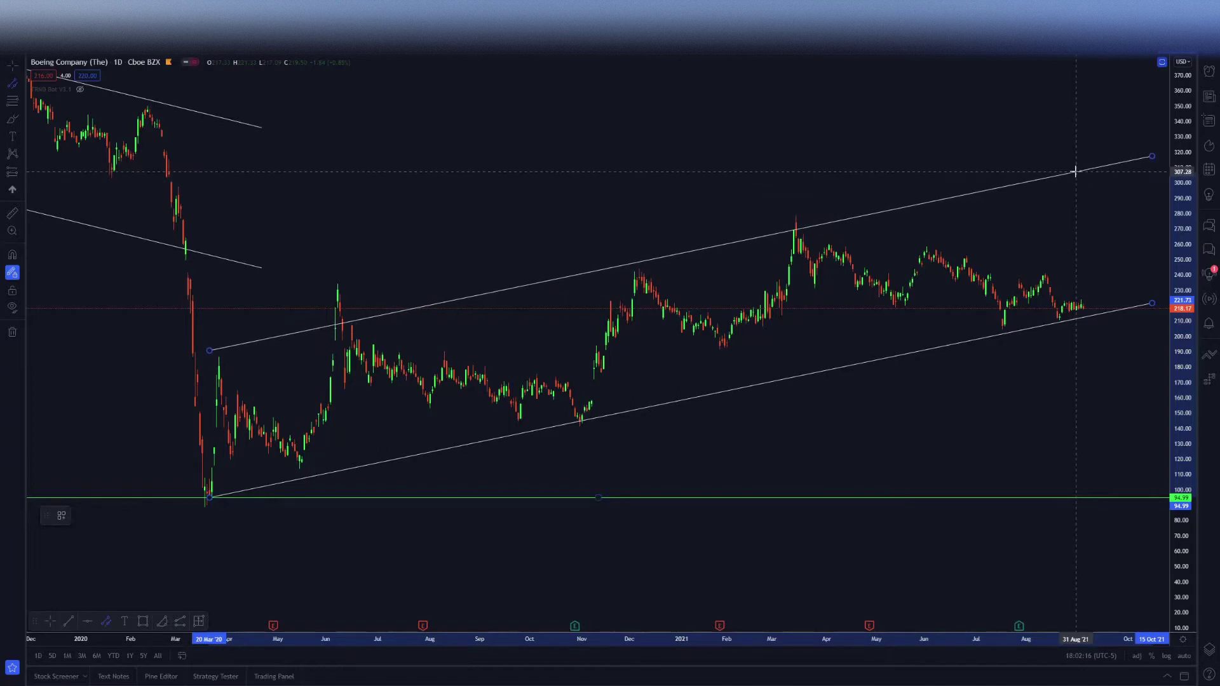
click(1074, 132)
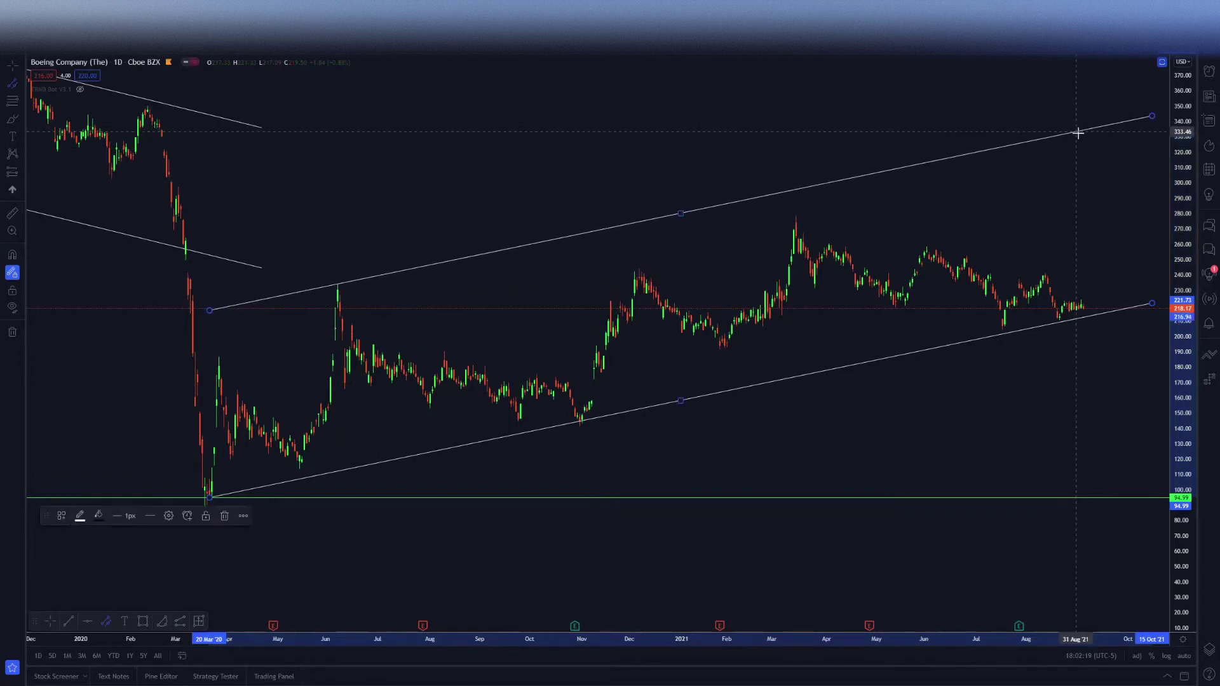
click(9, 66)
click(310, 194)
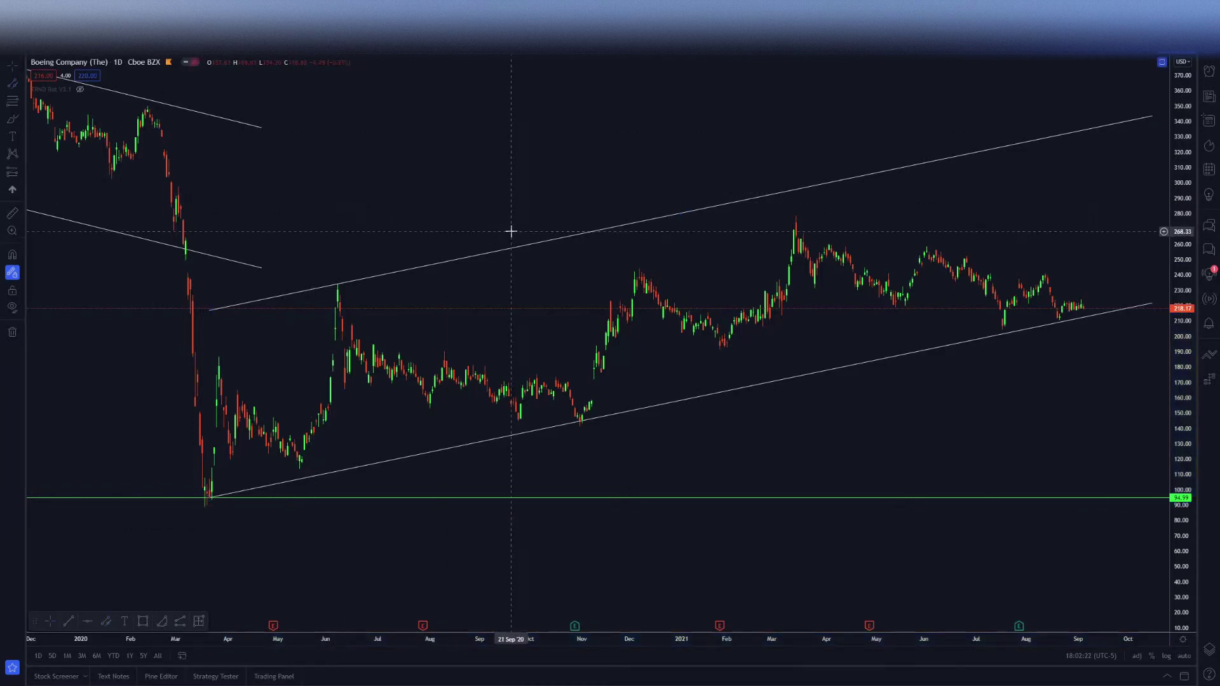
- Switch the chart to the 2-hour interval and examine the price inside the rising channel back to the March 2020 low
scroll(533, 233, down, 3)
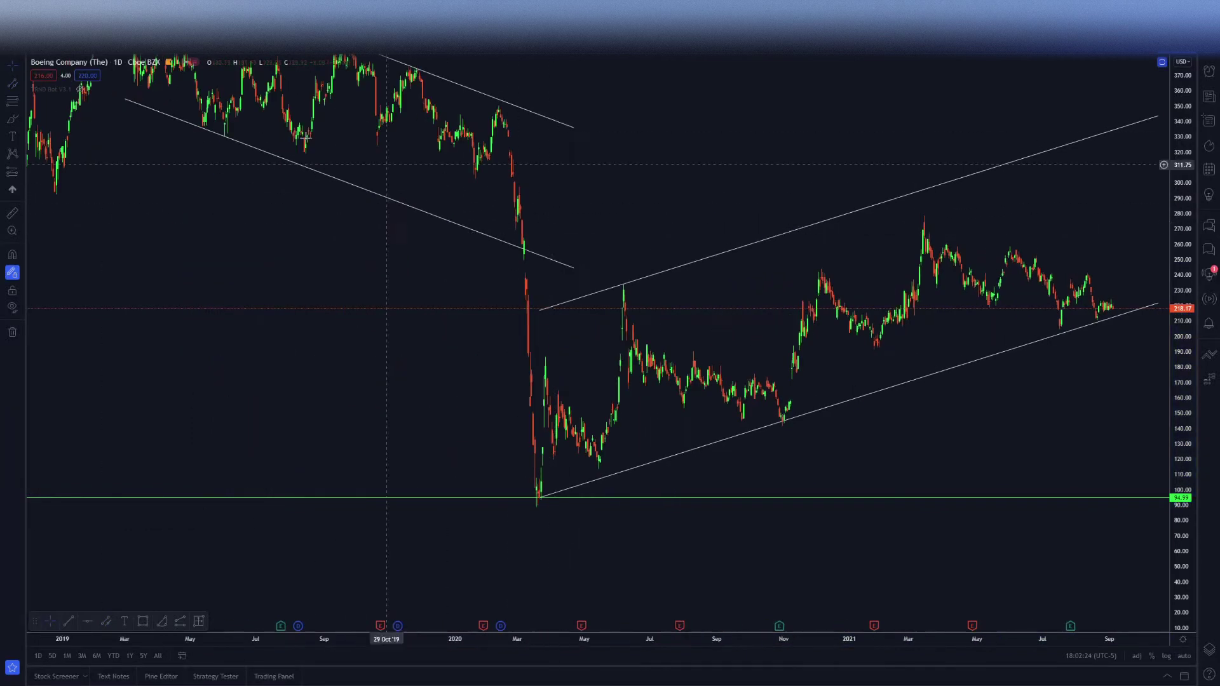
scroll(563, 266, up, 3)
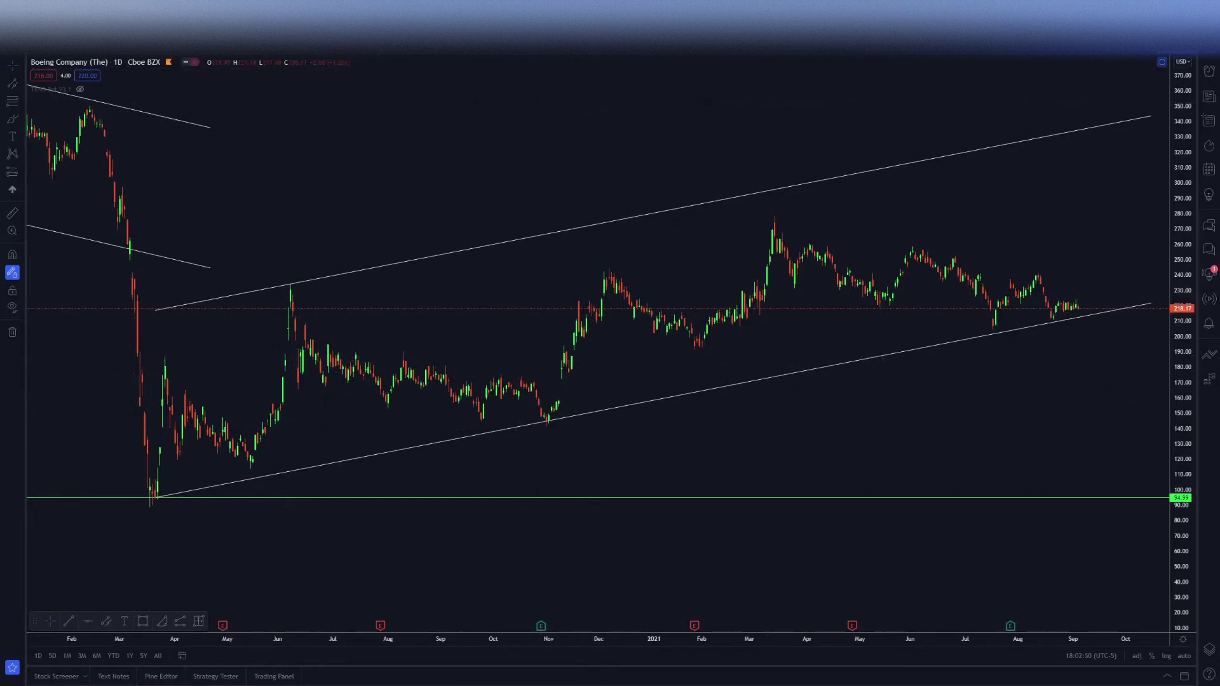
scroll(542, 235, down, 10)
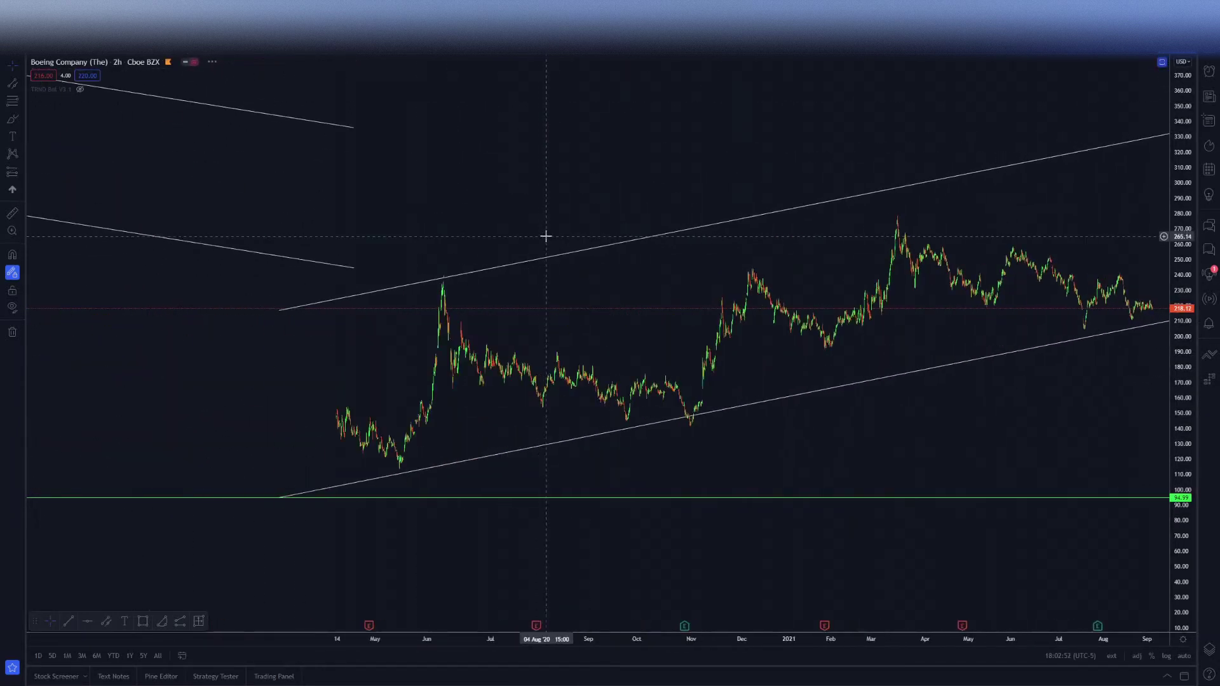
scroll(705, 416, up, 5)
drag(603, 432, 785, 350)
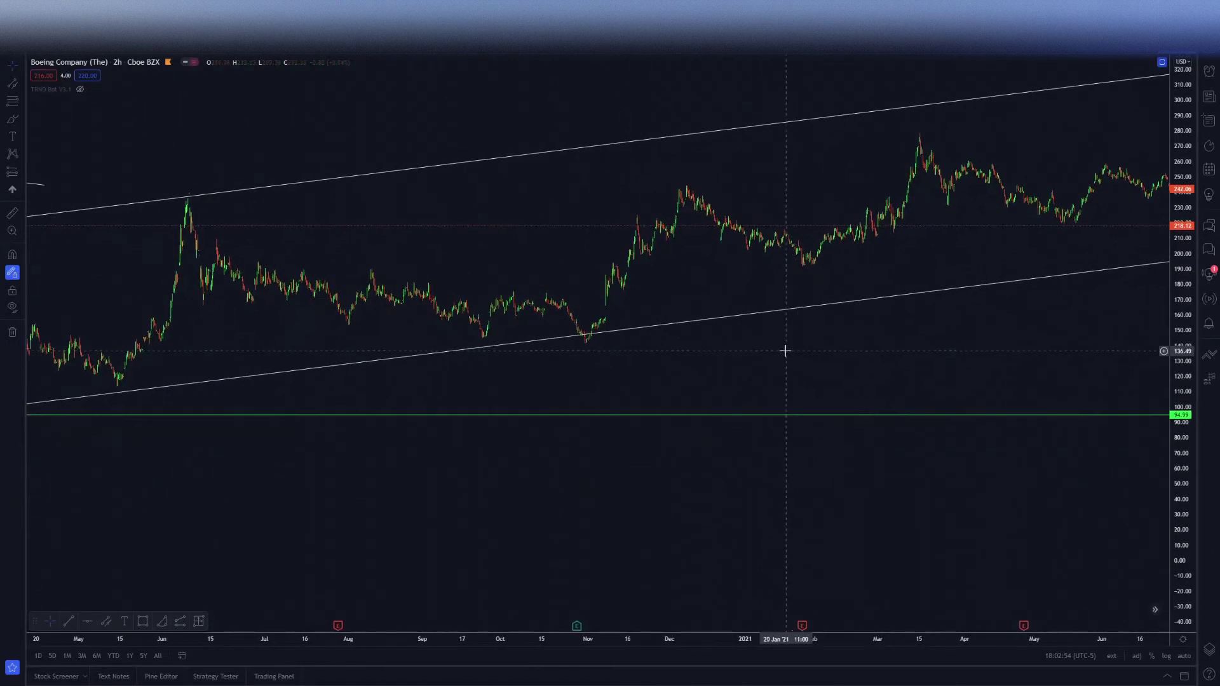
scroll(785, 351, down, 1)
drag(418, 218, 664, 223)
scroll(428, 237, up, 9)
drag(321, 262, 800, 269)
scroll(651, 272, down, 2)
drag(503, 253, 925, 244)
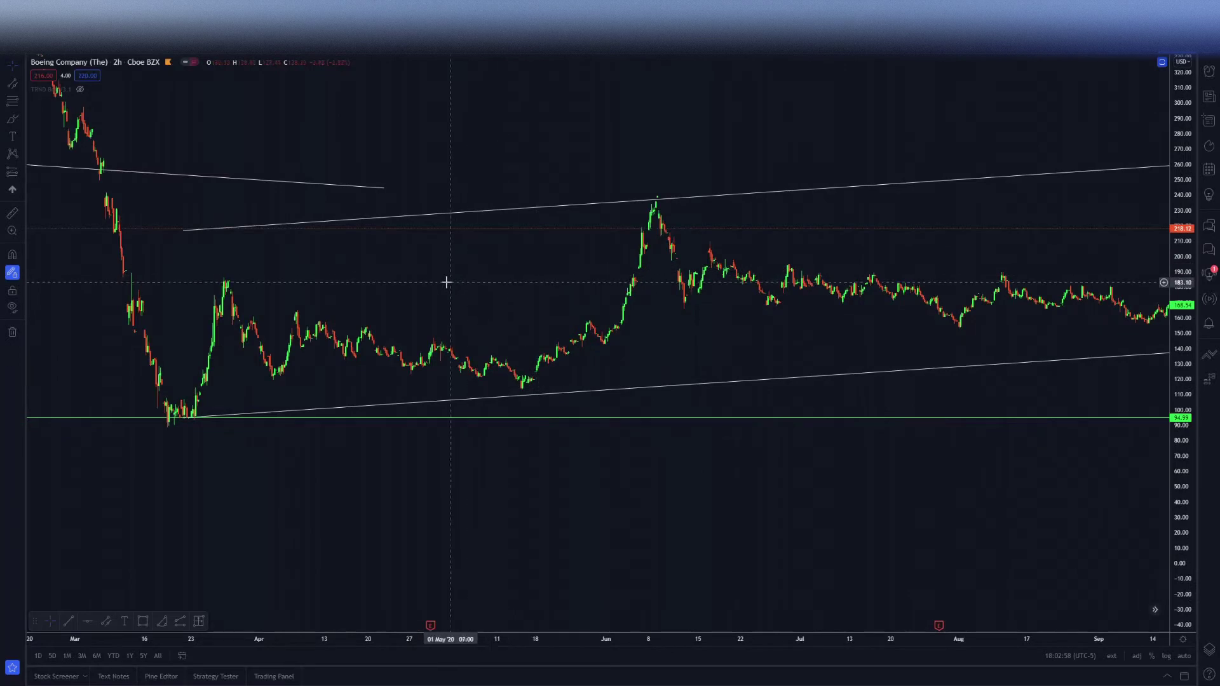
scroll(446, 282, up, 2)
drag(278, 280, 614, 263)
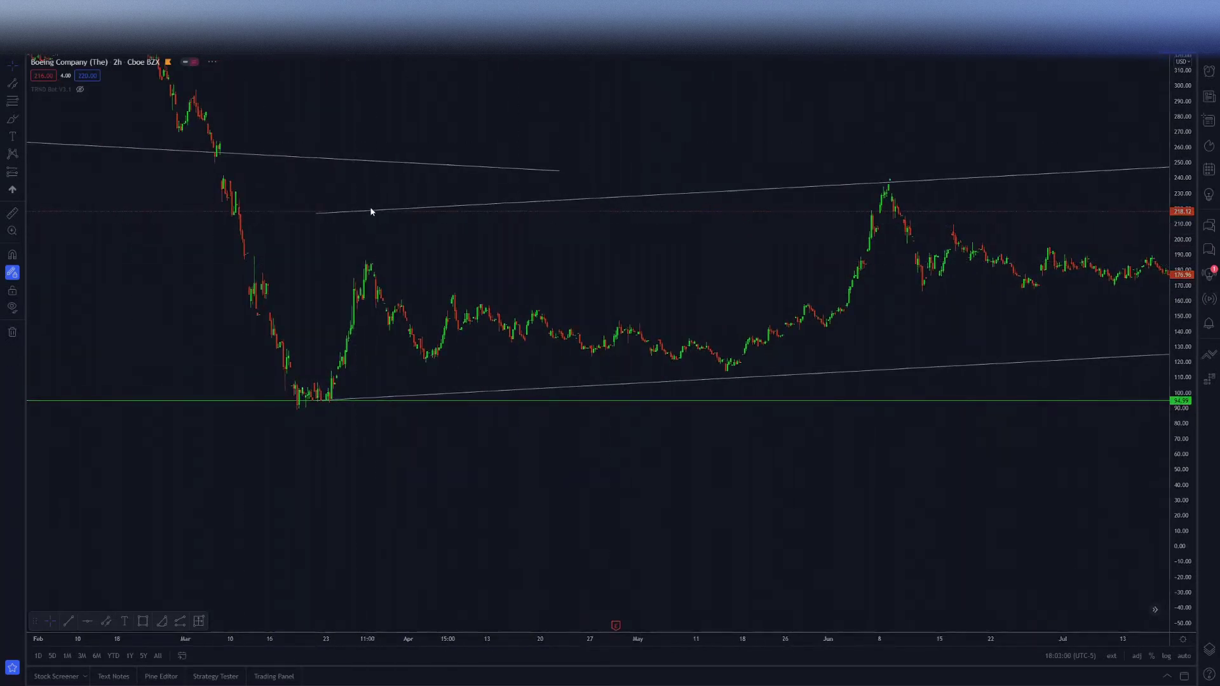
- Set the chart interval to 15 minutes and examine the earliest available price data before June 2020
text(15)
key(Return)
scroll(414, 247, left, 10)
scroll(423, 271, left, 15)
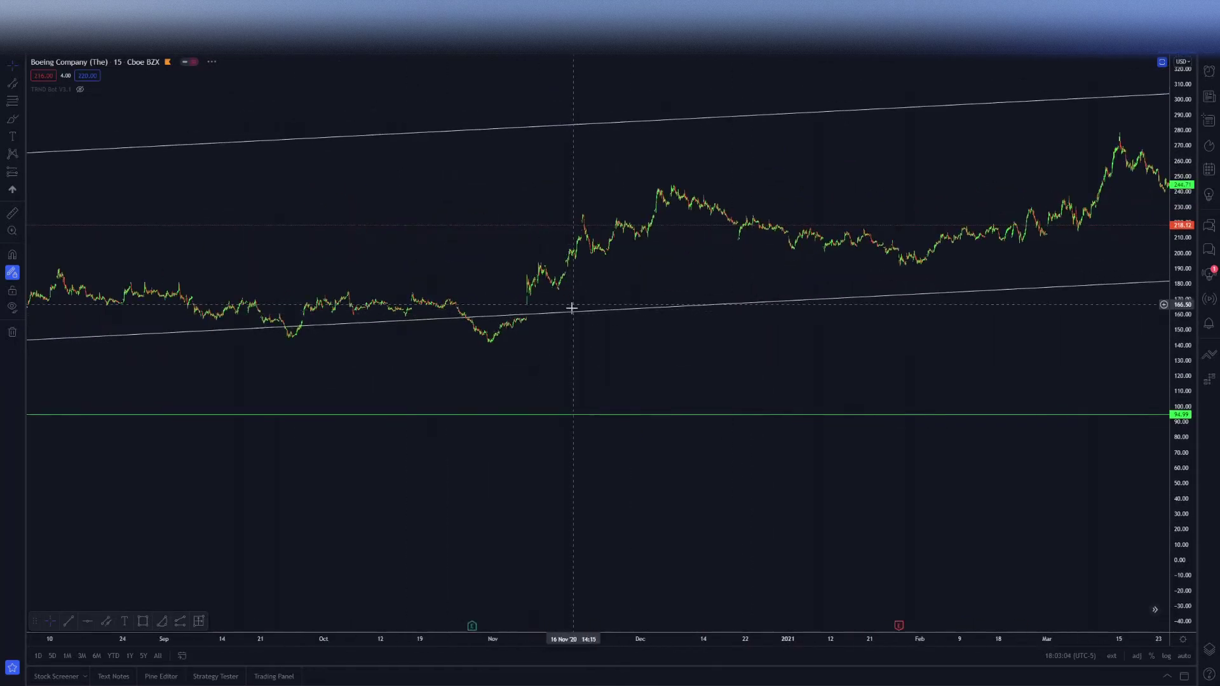
scroll(441, 341, left, 10)
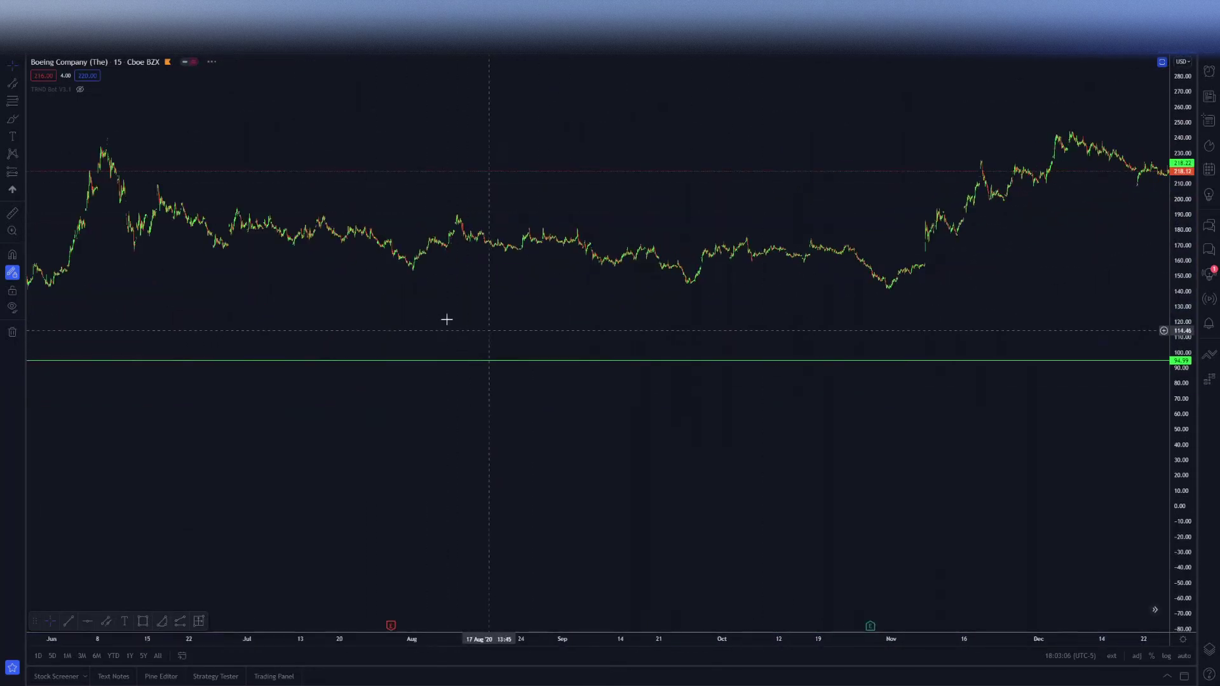
scroll(447, 319, left, 15)
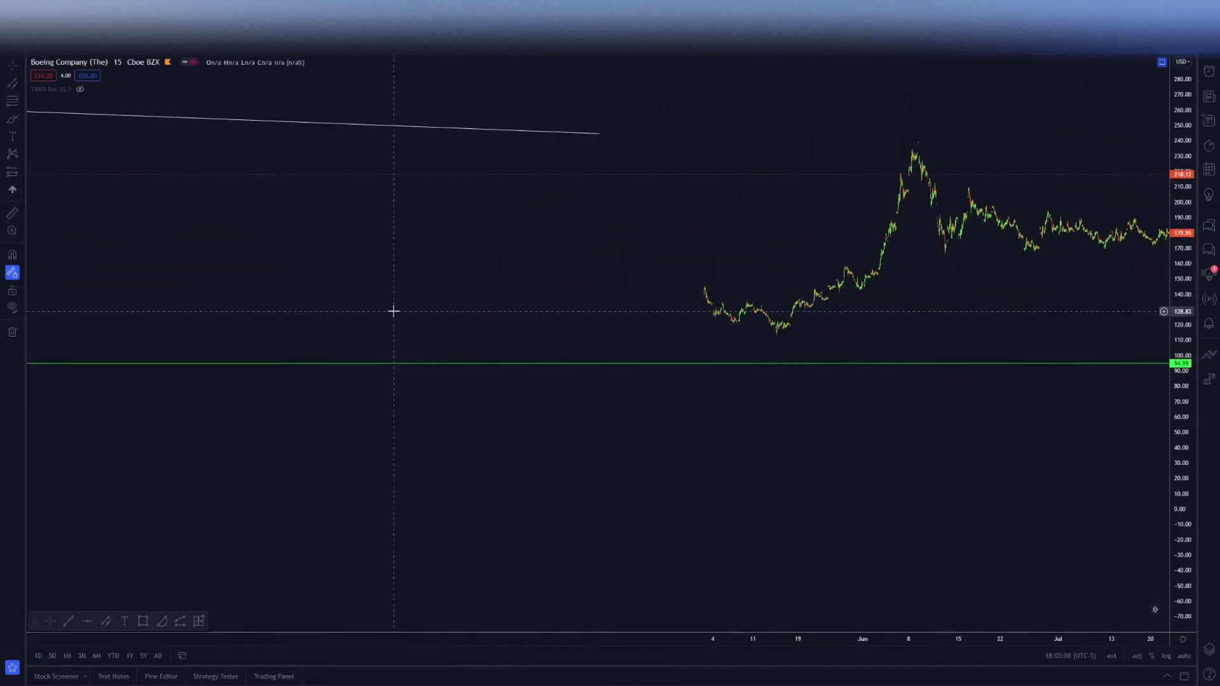
scroll(541, 269, right, 5)
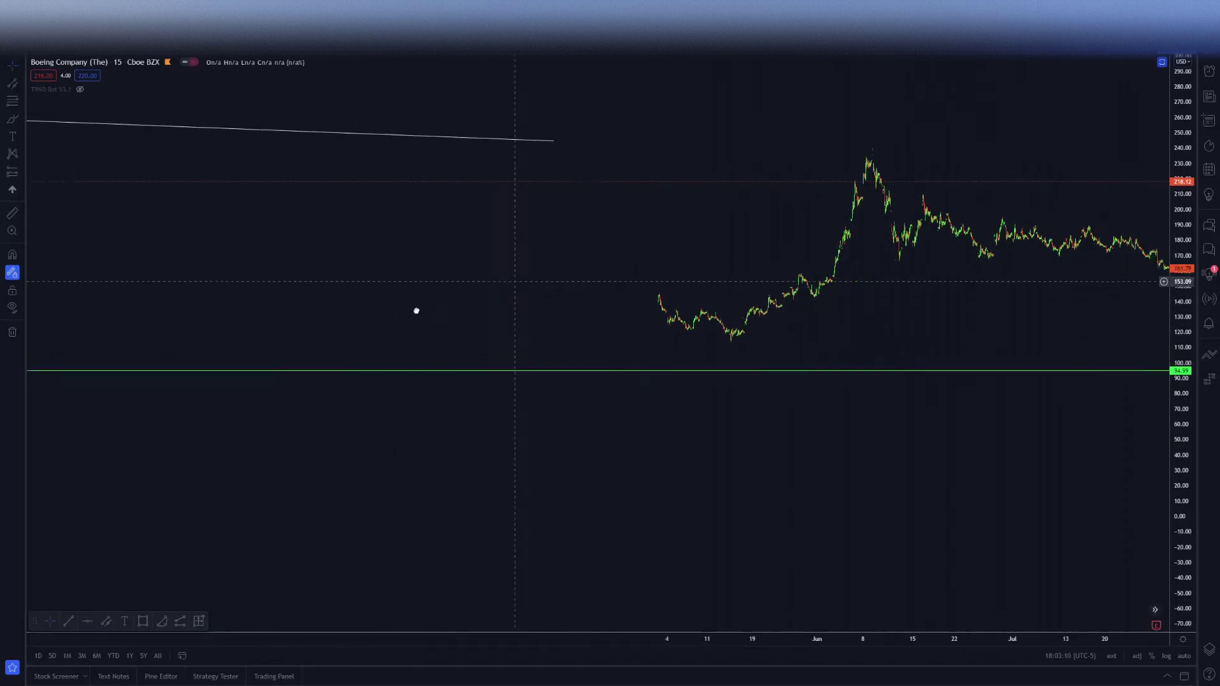
- Return the chart to the daily interval and examine the price inside the rising channel from June 2020
scroll(431, 206, up, 3)
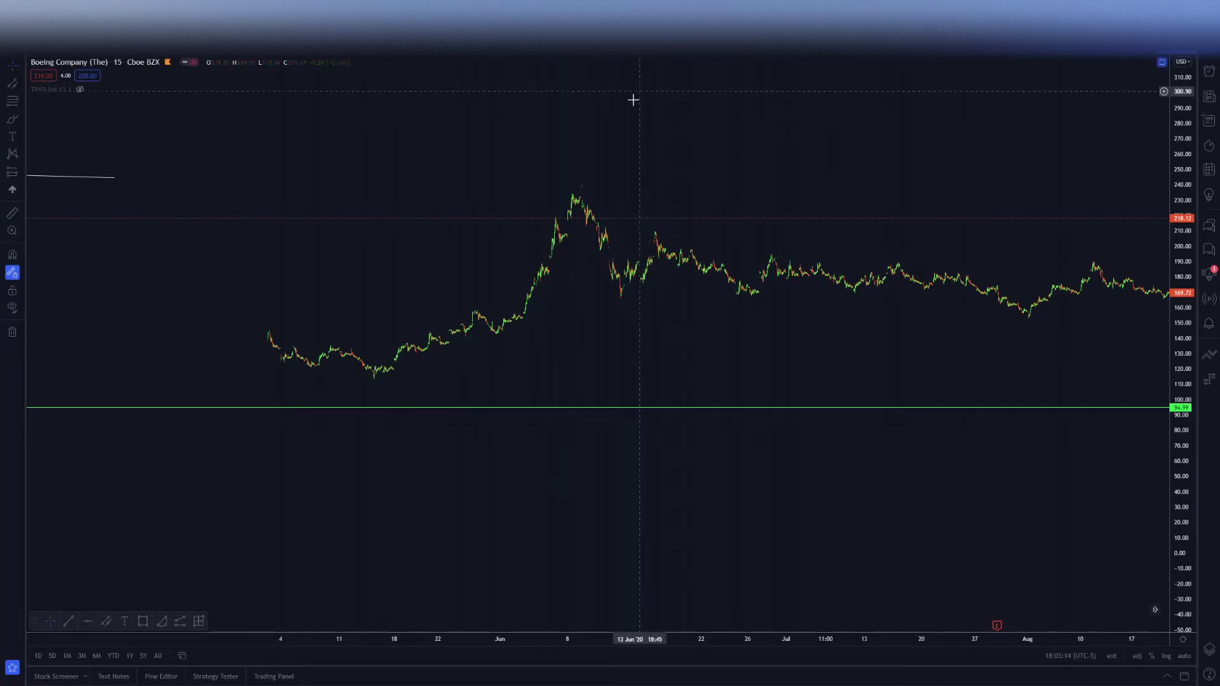
click(200, 39)
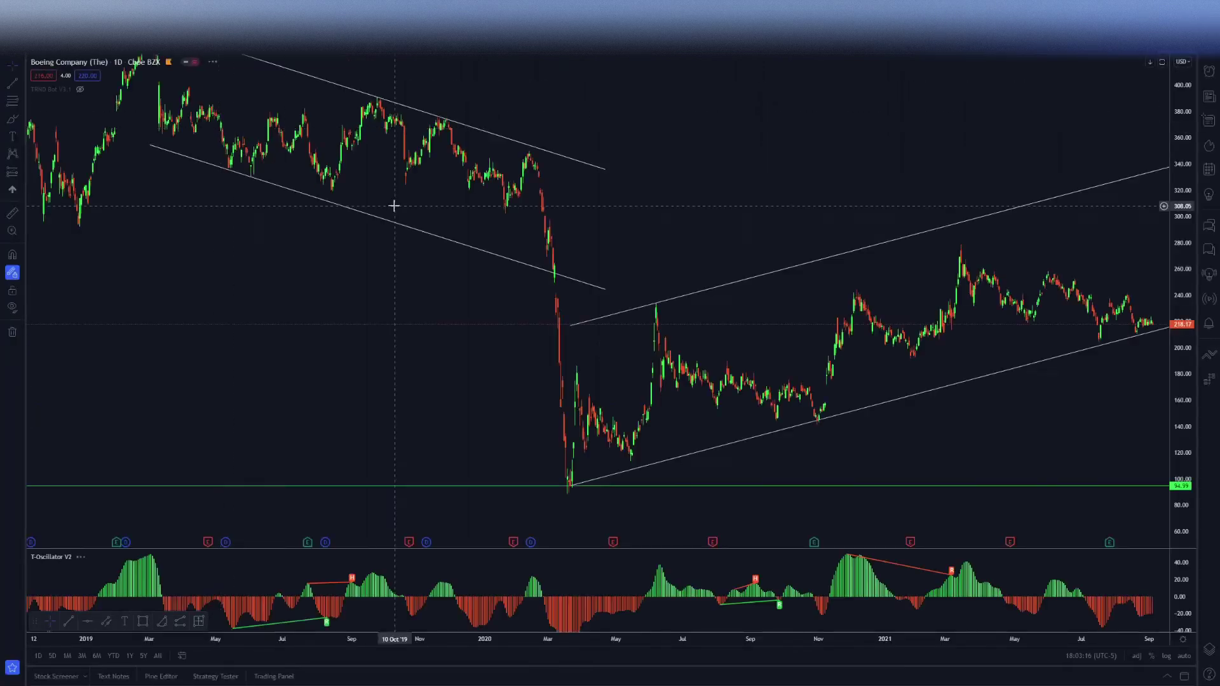
scroll(539, 332, up, 6)
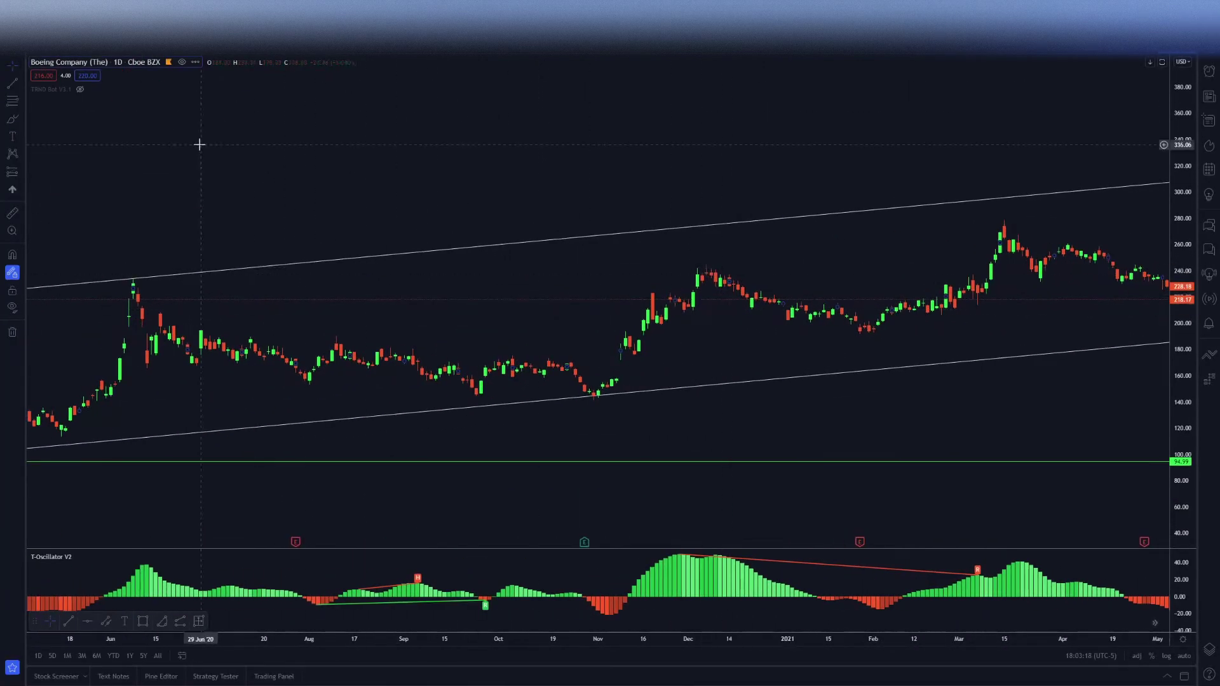
- Set the chart interval to 15 minutes and examine price and oscillator in the rising channel back to early May 2020
text(15)
key(Return)
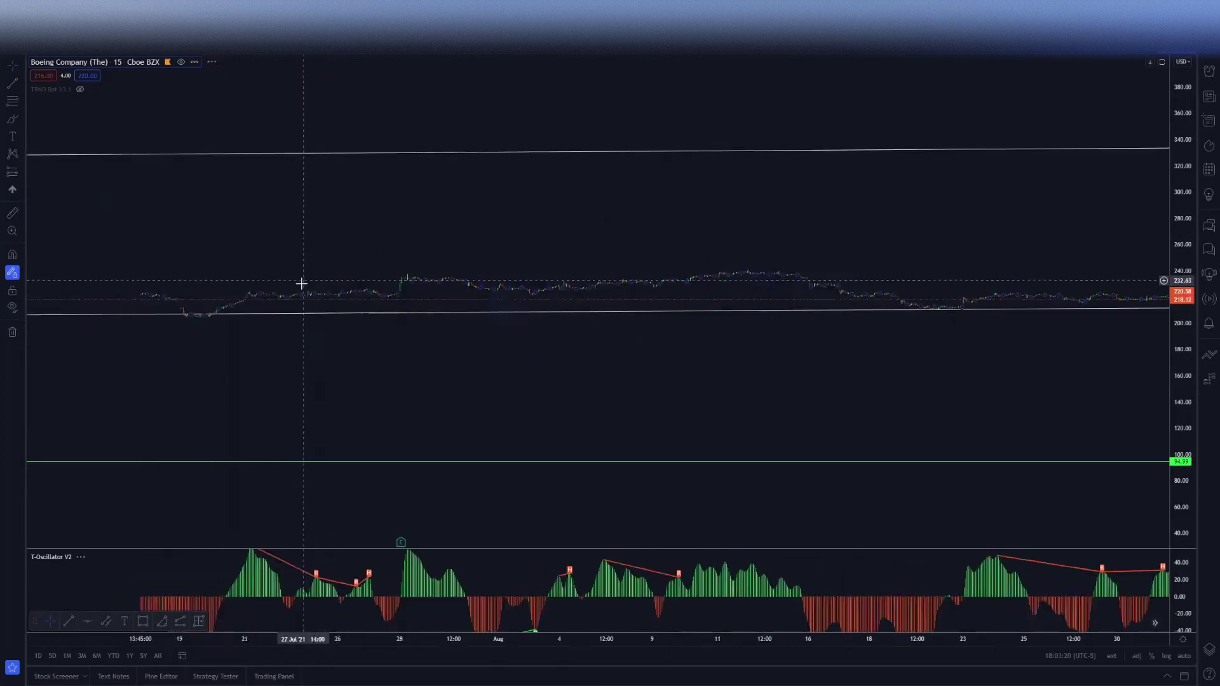
scroll(301, 283, down, 8)
drag(259, 307, 689, 313)
drag(248, 254, 606, 256)
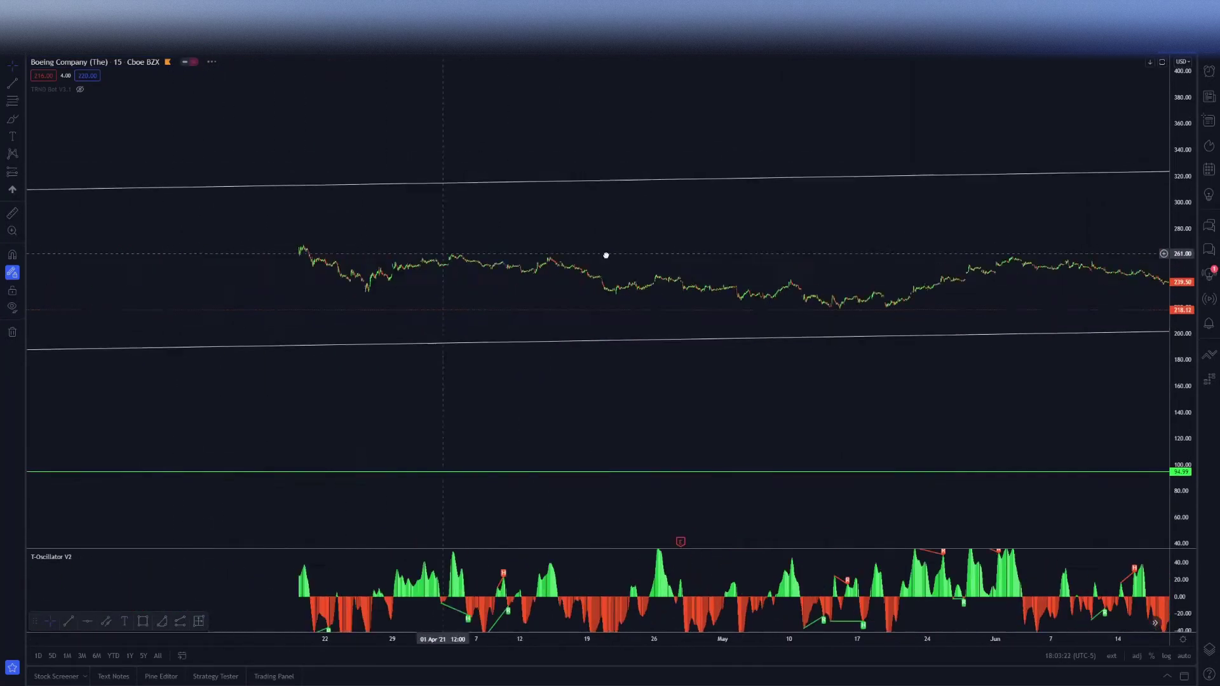
scroll(163, 275, left, 10)
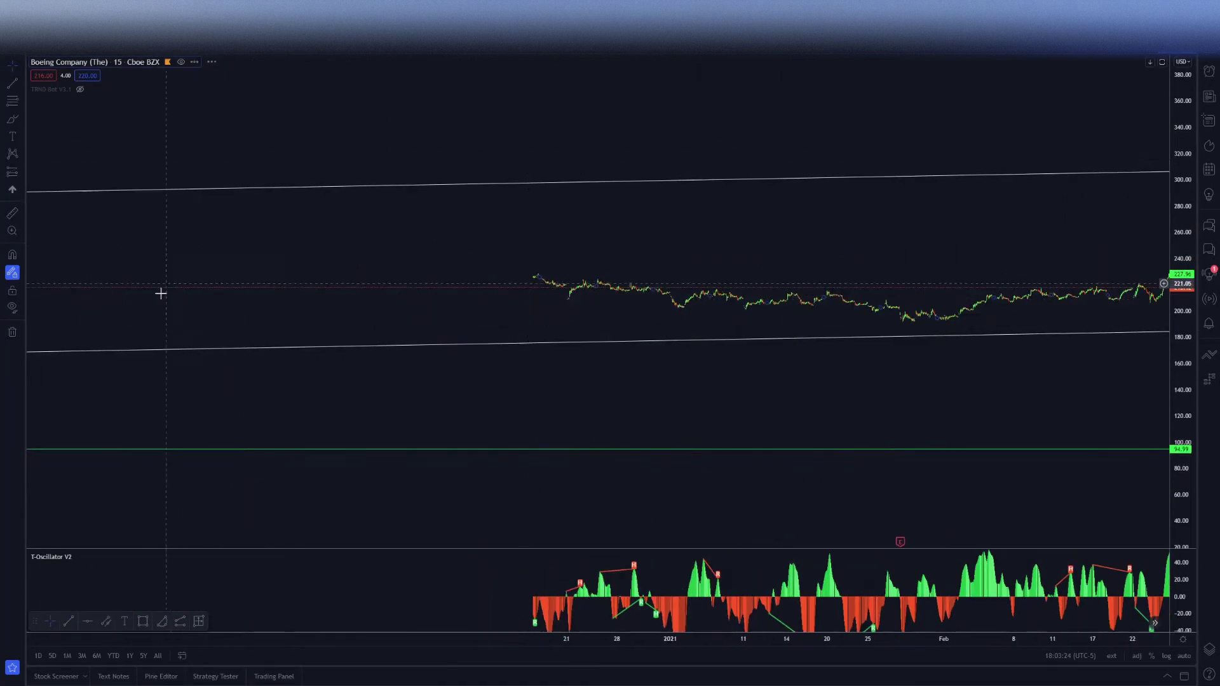
scroll(501, 299, left, 15)
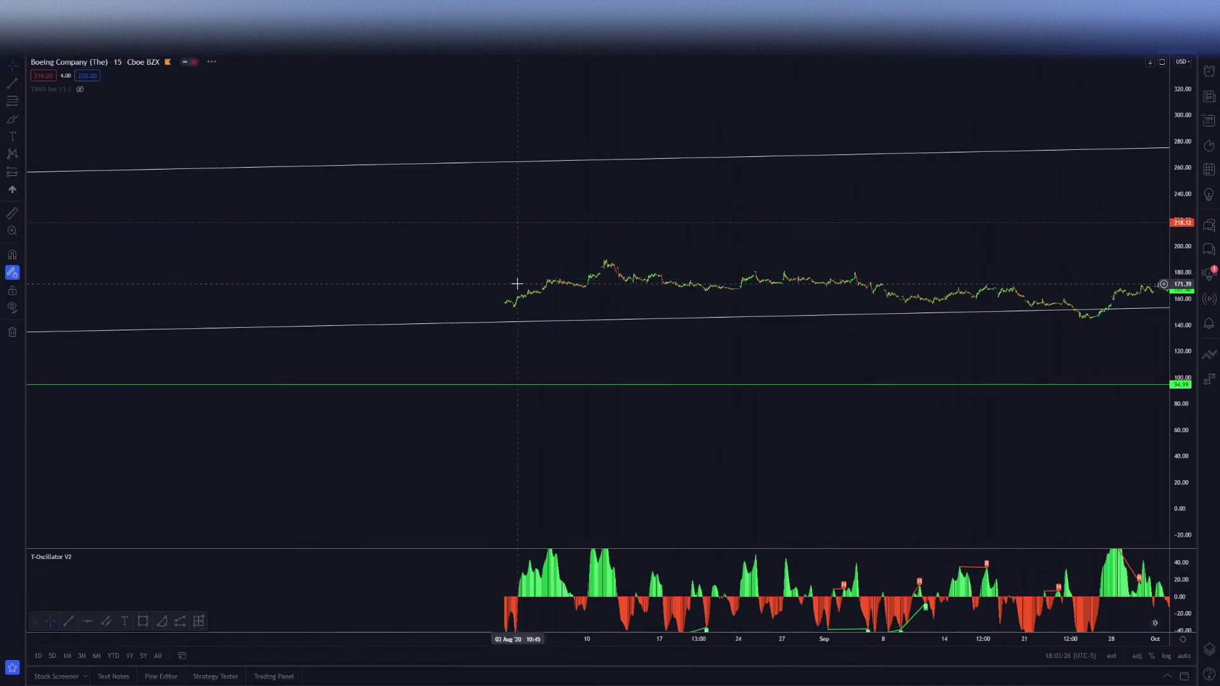
scroll(517, 283, left, 15)
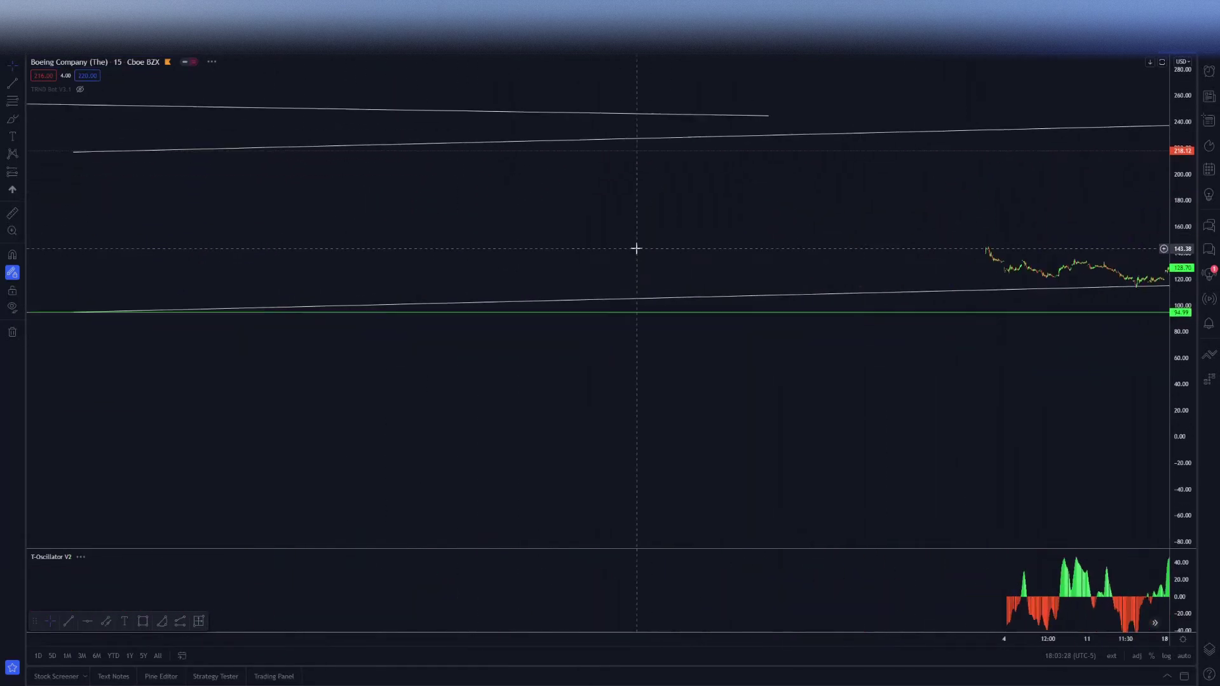
scroll(602, 221, right, 15)
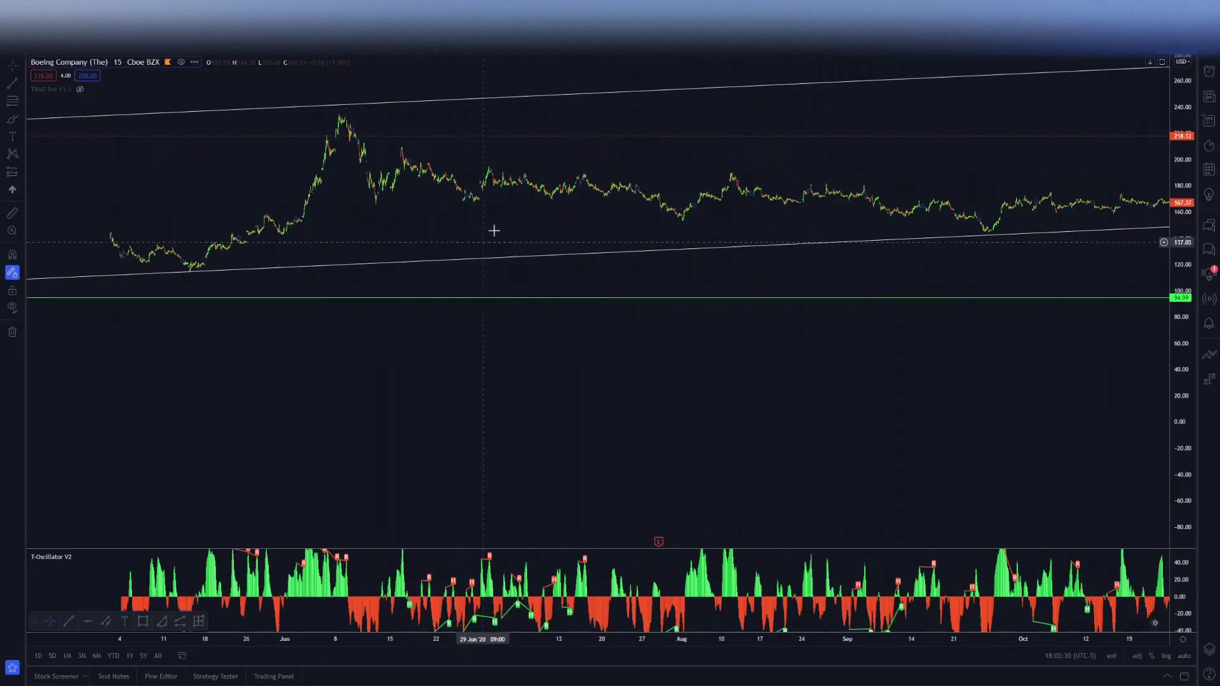
- Switch the chart to the 2-hour interval and examine the rising channel between the March 2020 low and the June 2020 peak
scroll(494, 230, up, 3)
click(169, 48)
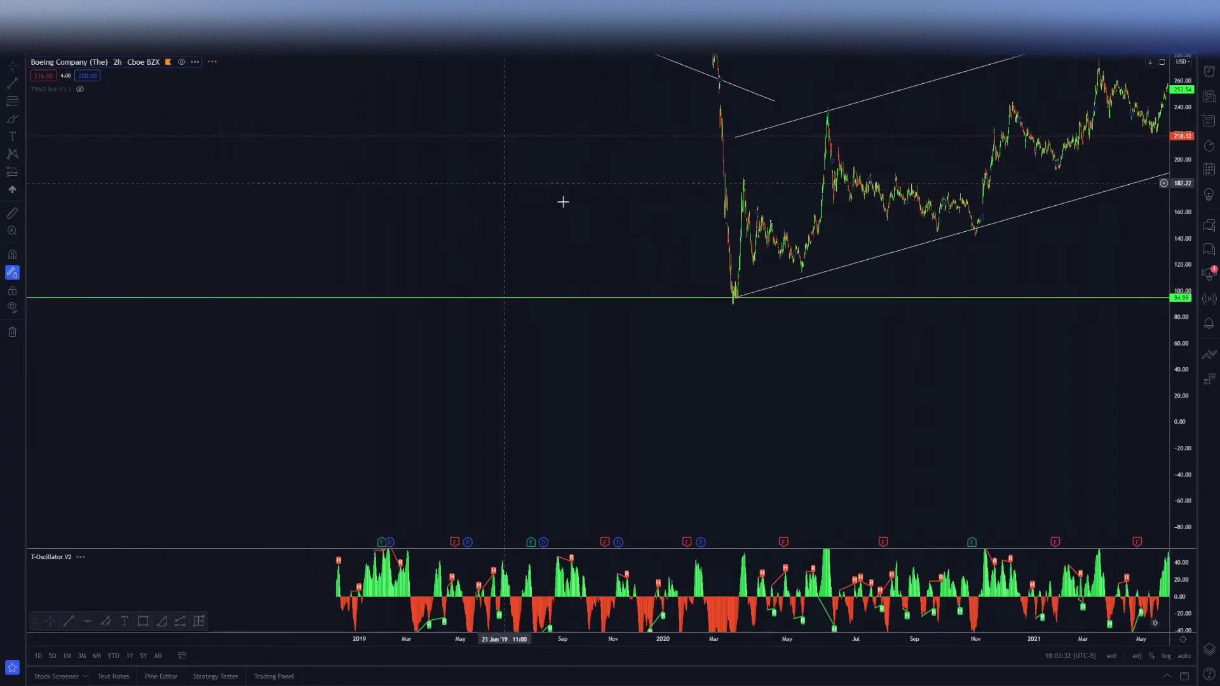
scroll(561, 201, up, 10)
scroll(757, 334, left, 10)
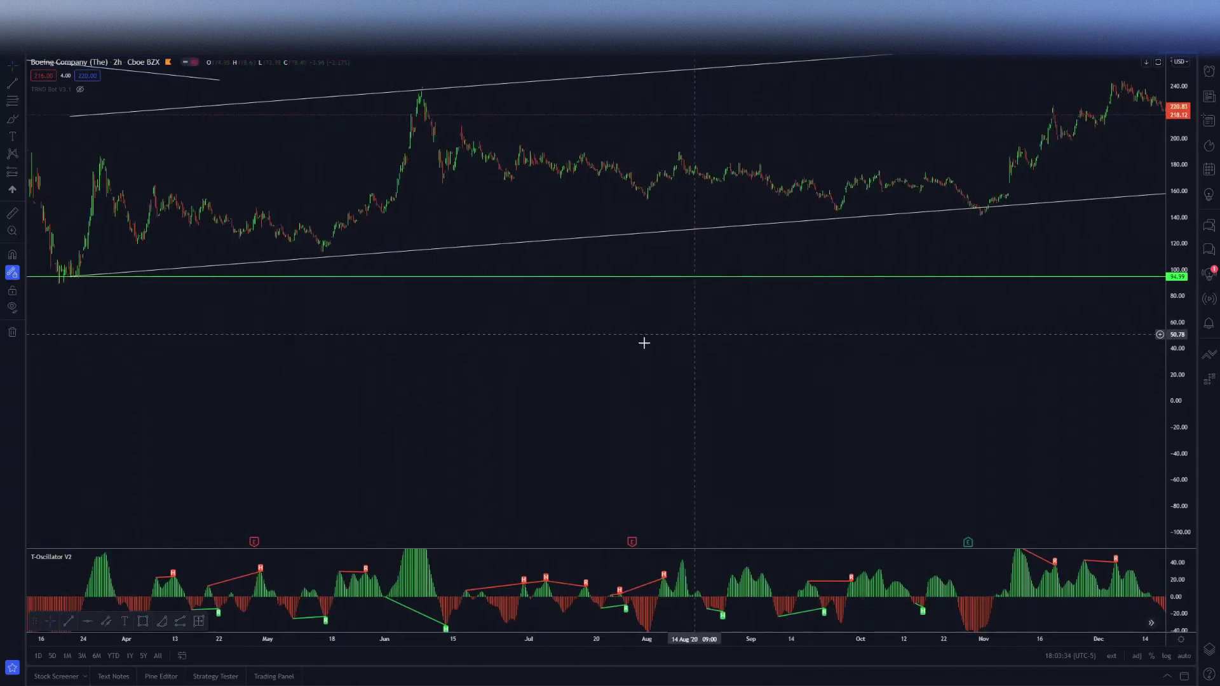
drag(419, 327, 607, 370)
scroll(455, 365, up, 6)
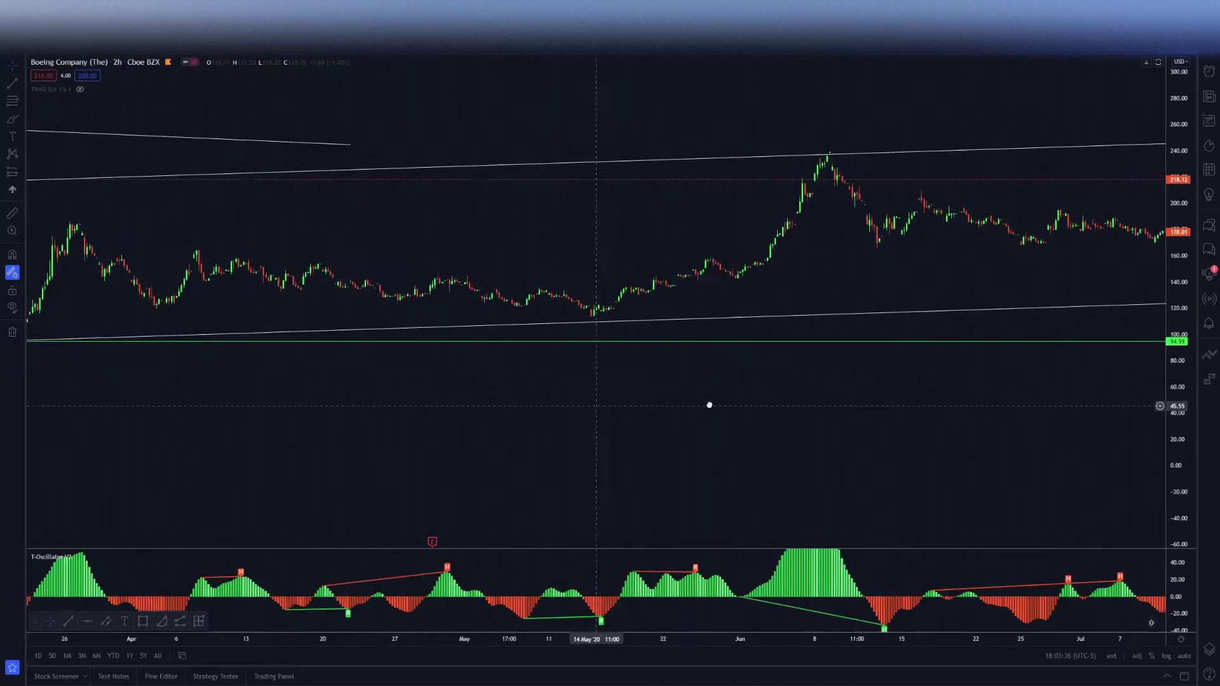
scroll(716, 380, down, 4)
drag(724, 354, 338, 300)
drag(406, 326, 720, 338)
scroll(699, 338, up, 6)
drag(228, 327, 664, 347)
scroll(664, 347, left, 5)
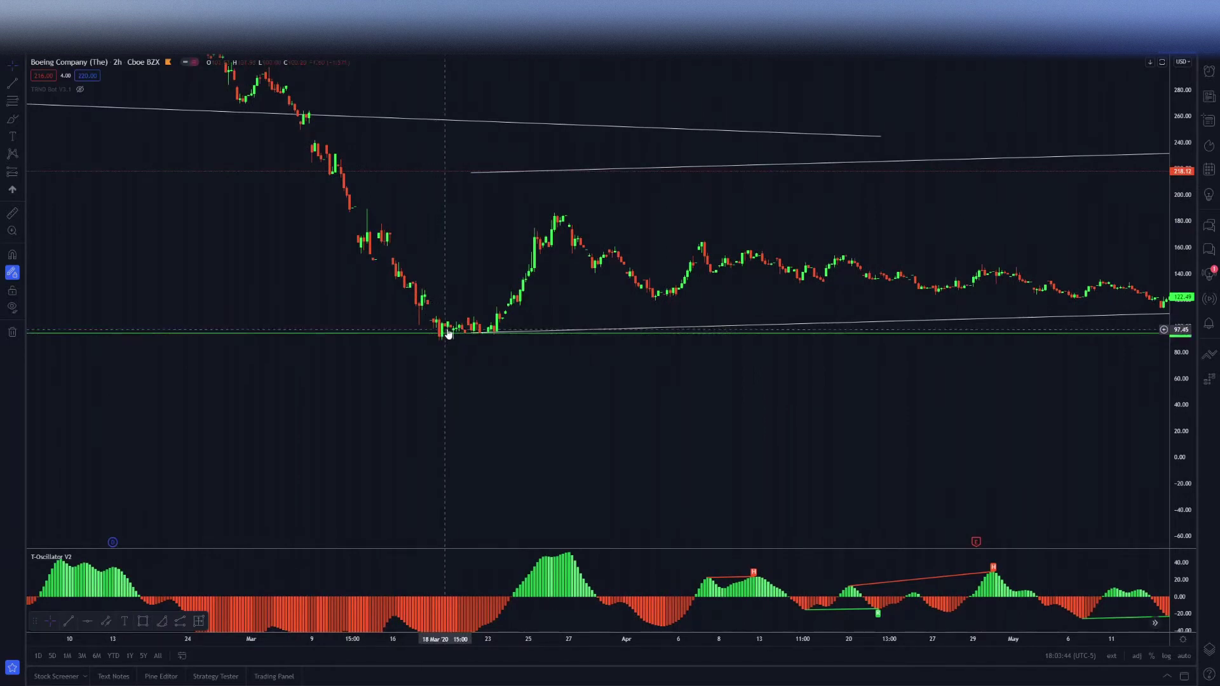
- Place a horizontal line at about 106.48, along the highs of the sideways range after the 18 March 2020 low
scroll(381, 355, up, 5)
drag(286, 403, 673, 382)
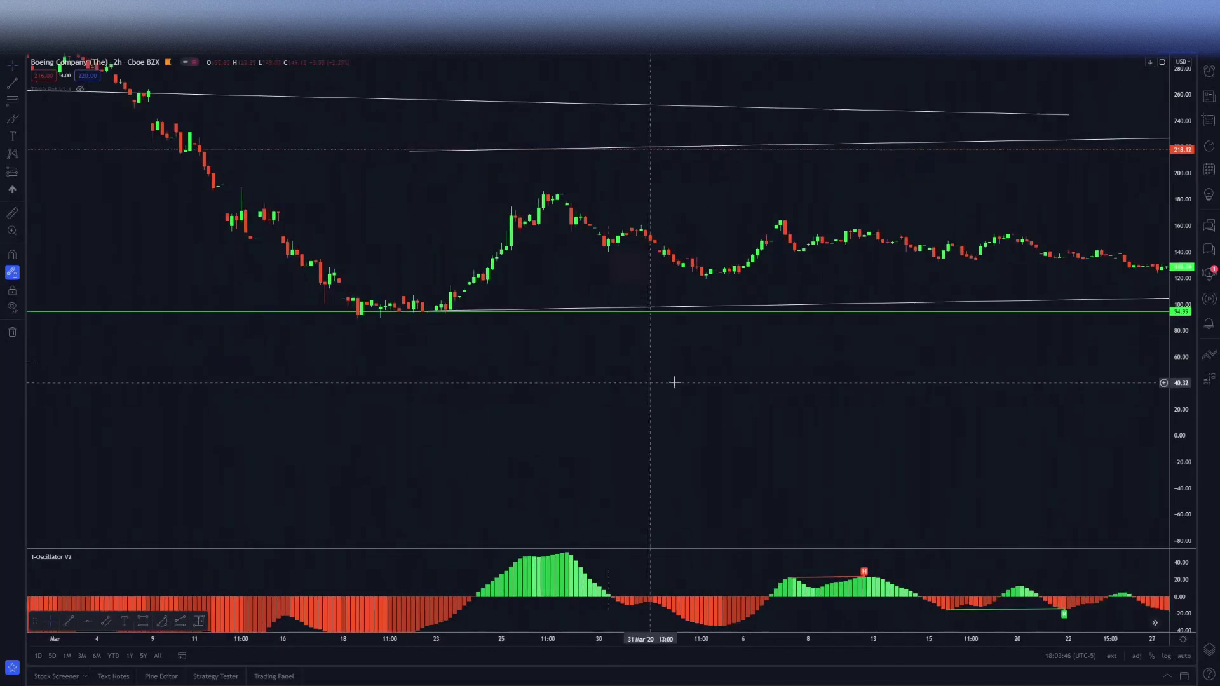
drag(565, 383, 795, 386)
drag(1181, 407, 1182, 101)
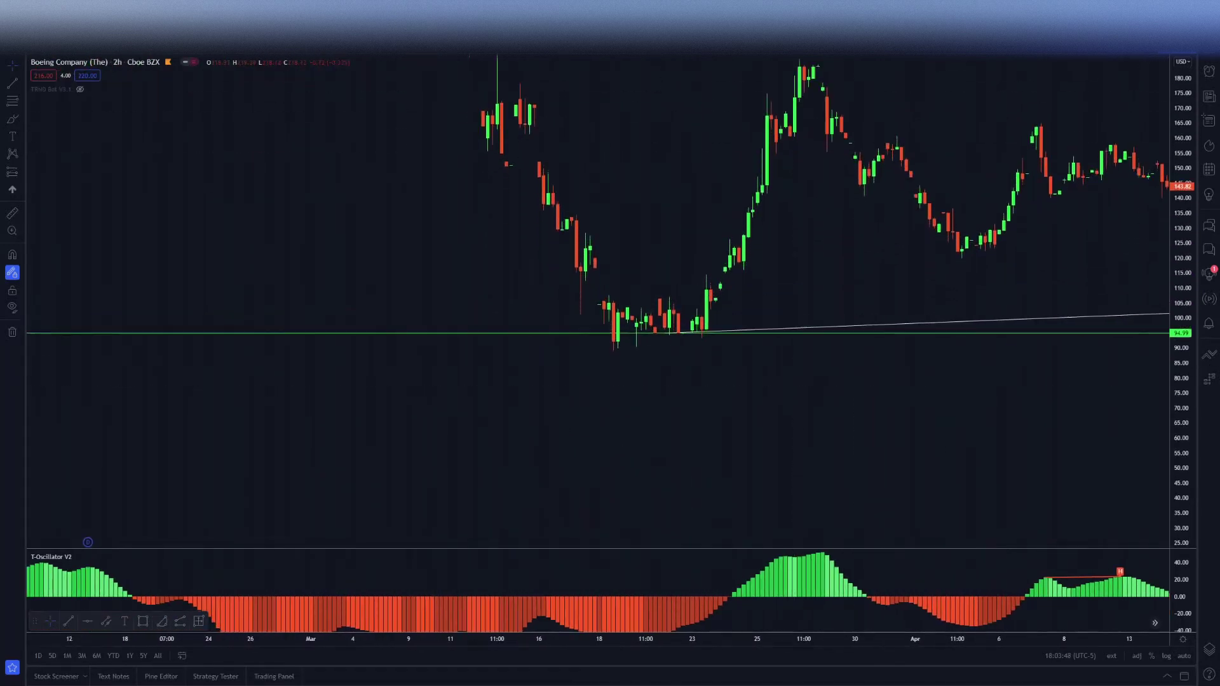
scroll(702, 380, up, 4)
drag(422, 388, 661, 391)
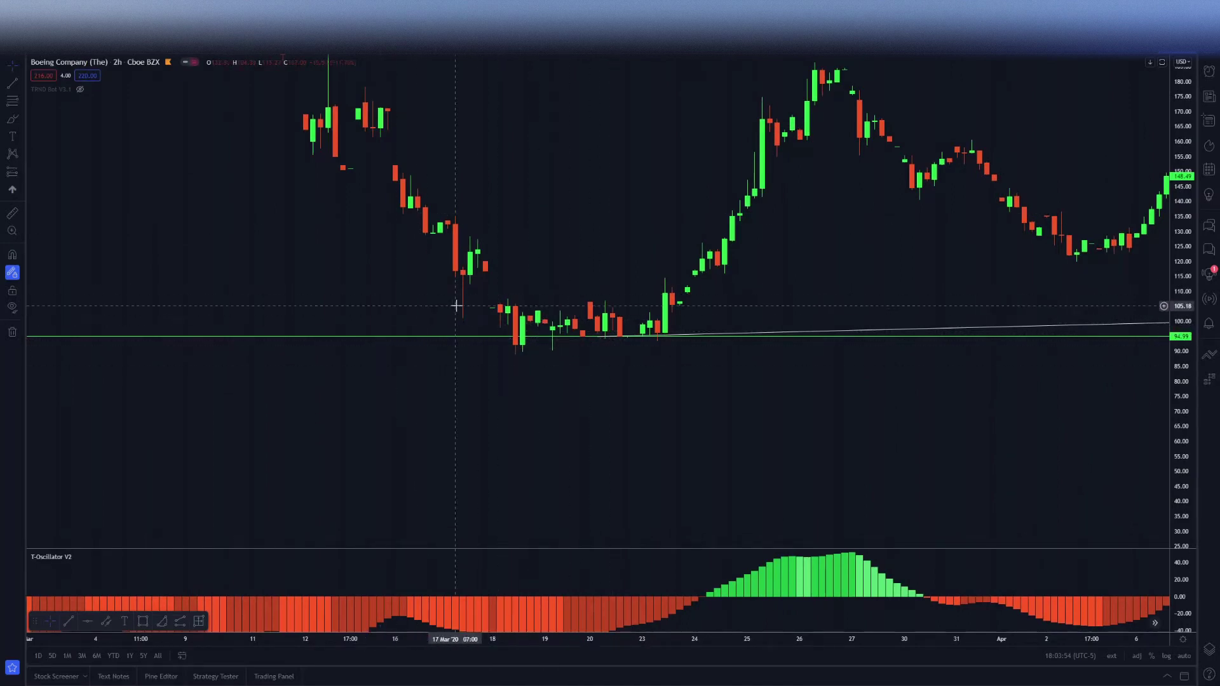
click(21, 82)
click(96, 203)
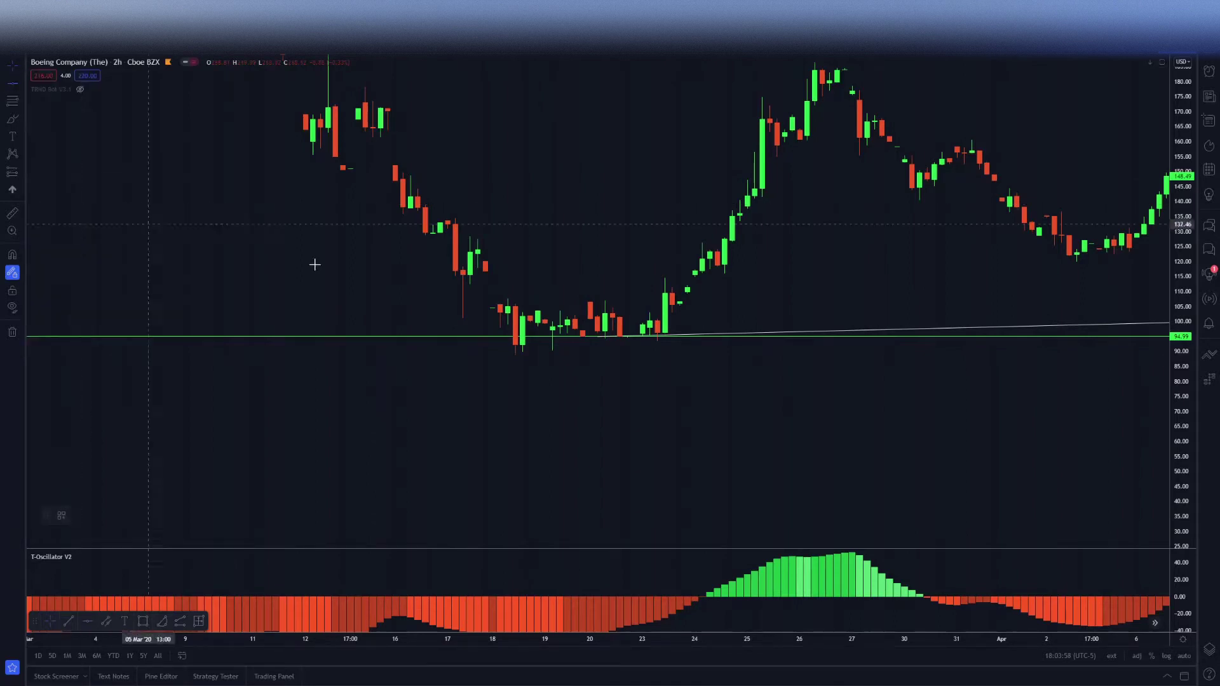
click(402, 302)
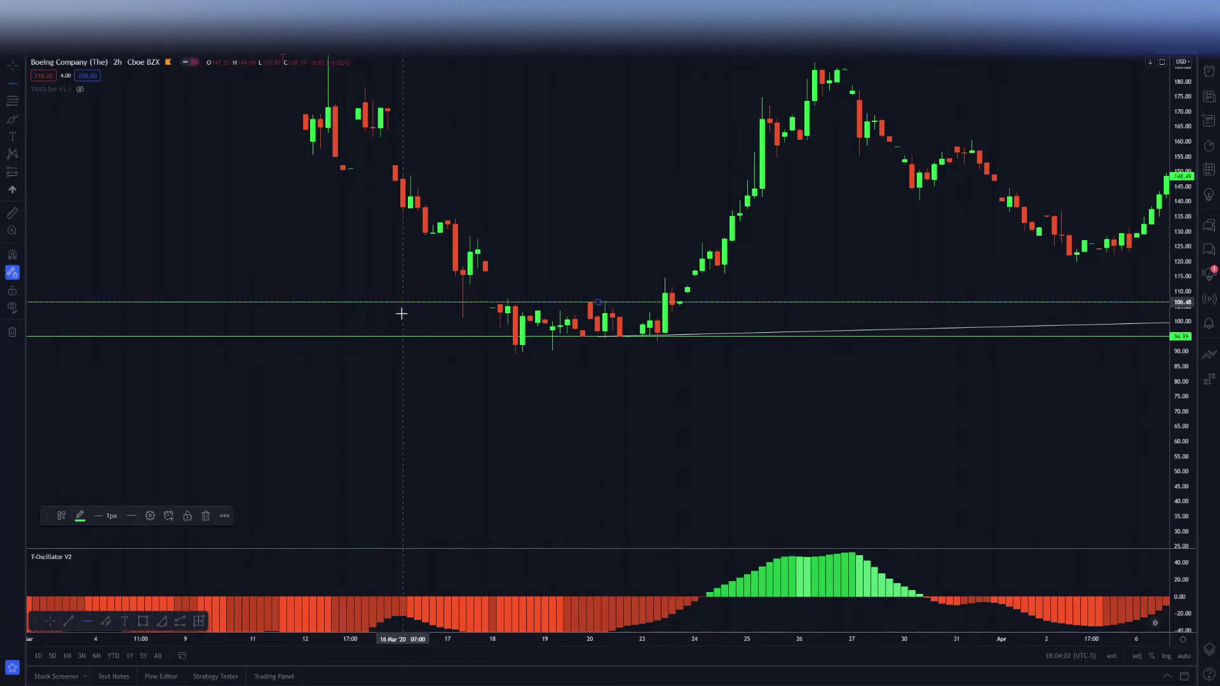
- Colour the horizontal line at 106.48 red
click(80, 516)
click(82, 550)
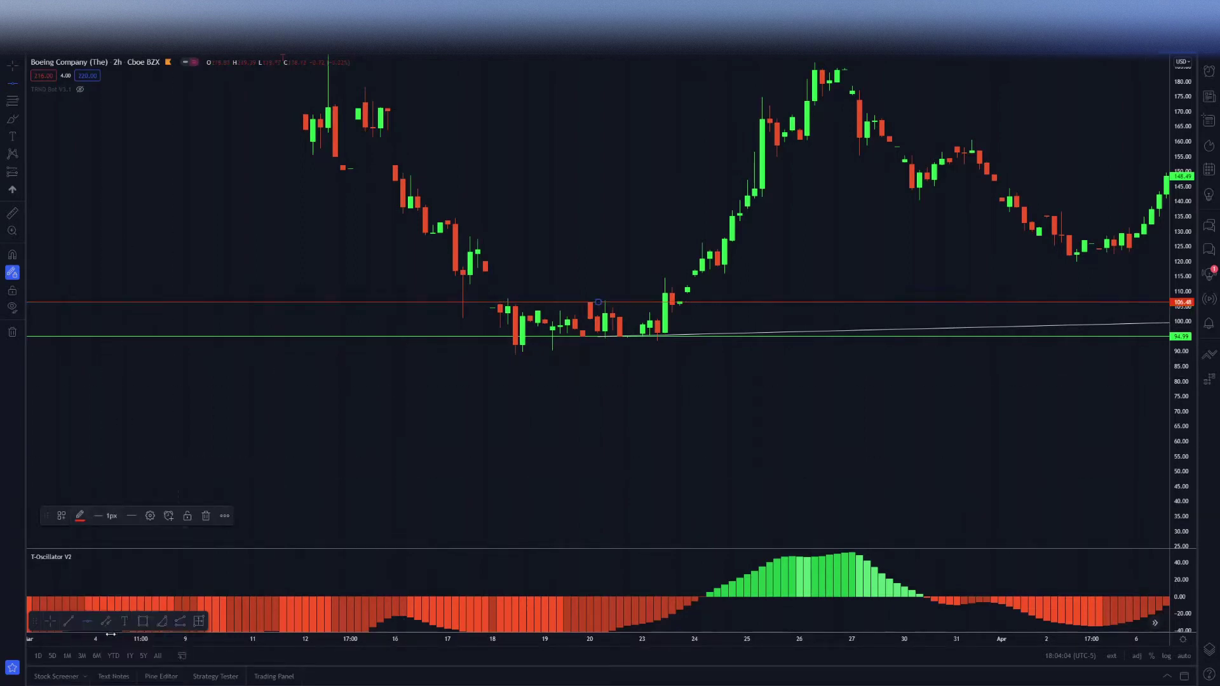
click(12, 68)
click(237, 231)
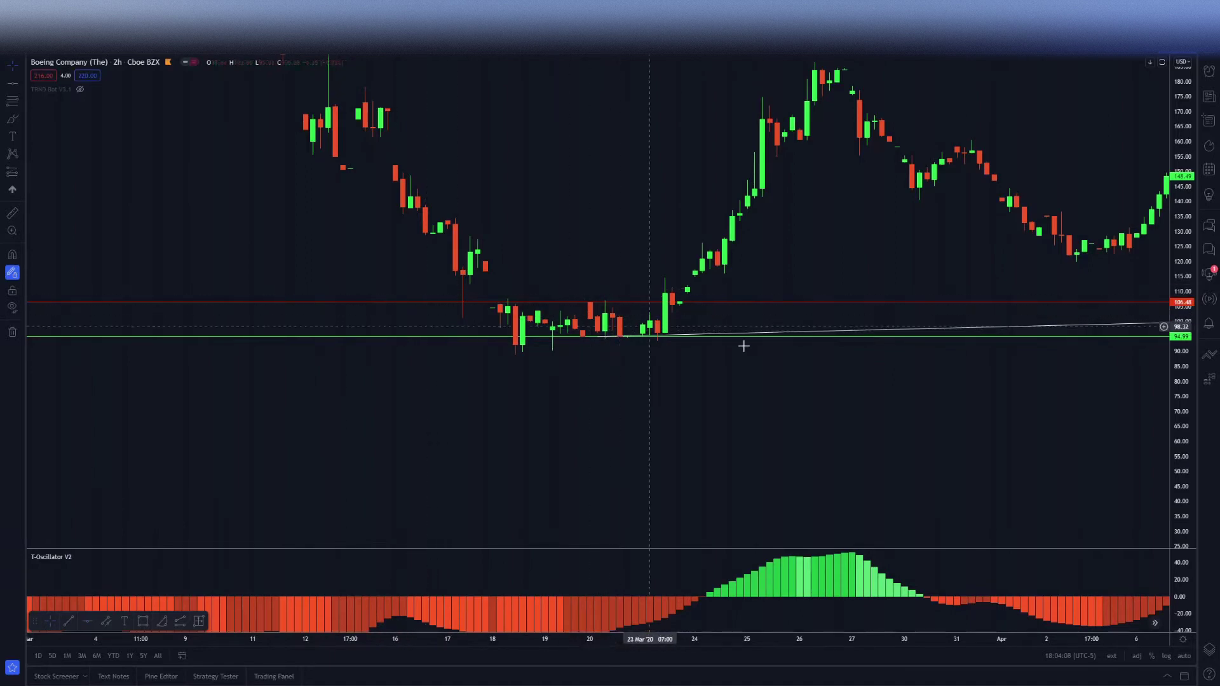
- Delete the rising parallel channel that starts at the March 2020 low
click(819, 335)
key(Delete)
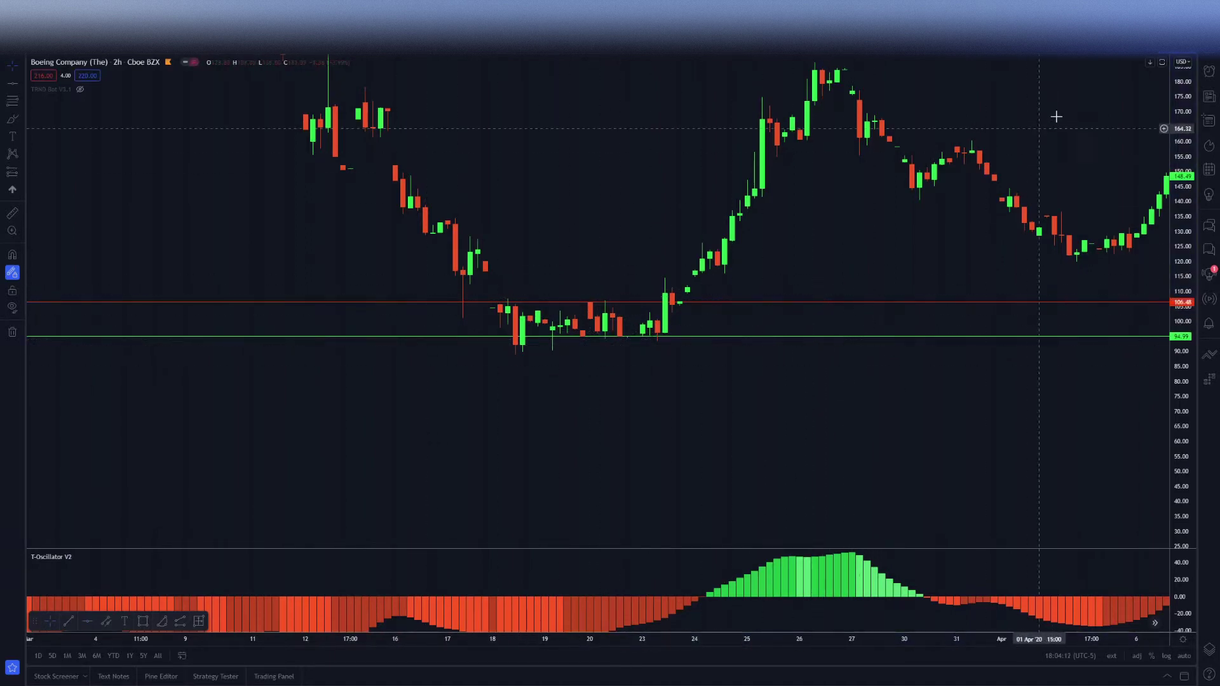
- Recolour the upper horizontal line, at 106.48, green
drag(1014, 124, 968, 171)
scroll(571, 419, up, 5)
drag(446, 463, 754, 444)
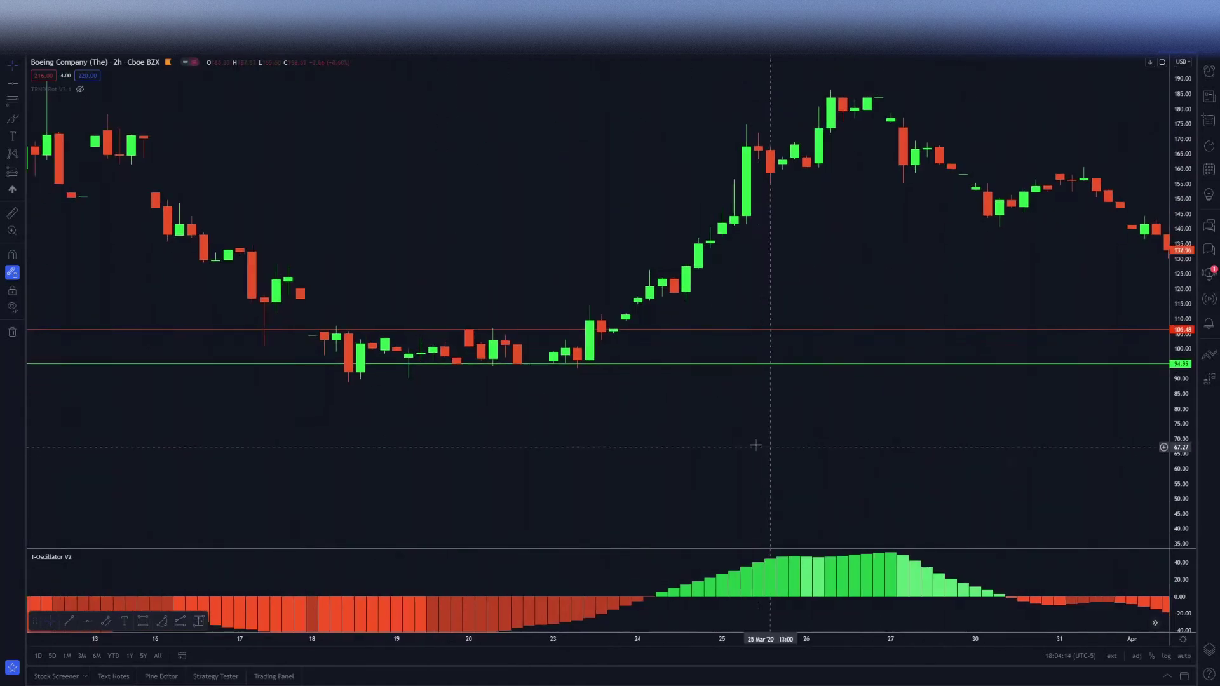
scroll(985, 430, down, 1)
drag(1184, 417, 1185, 296)
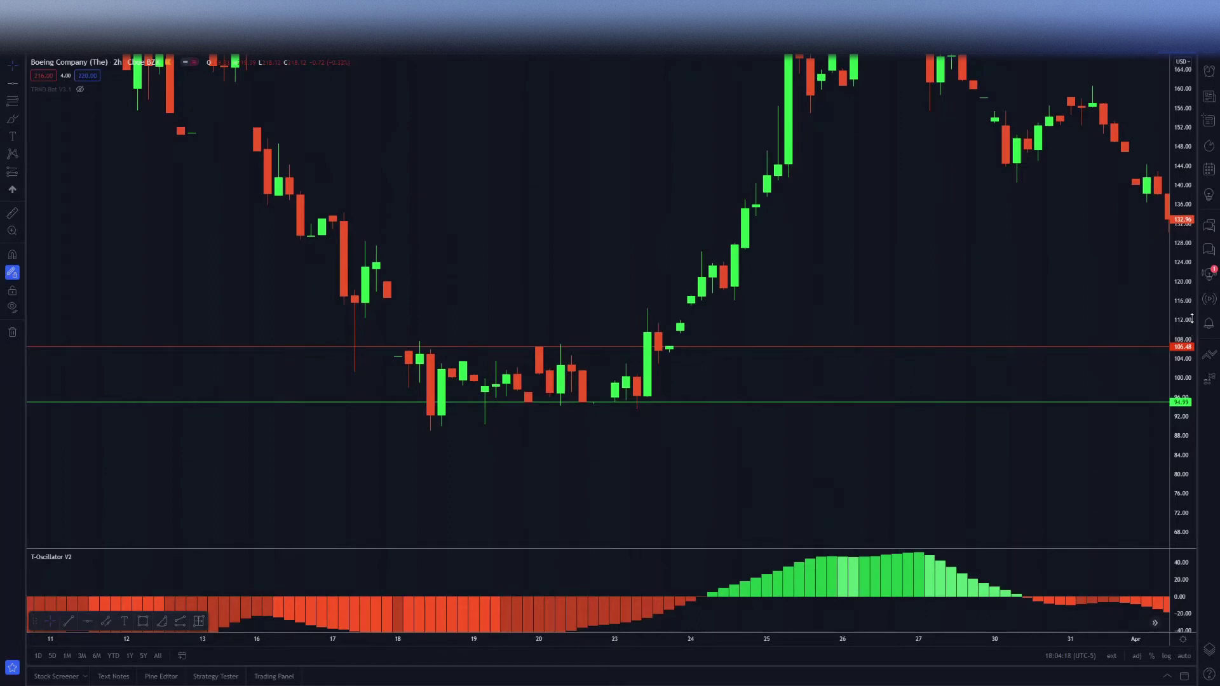
drag(1191, 318, 1189, 375)
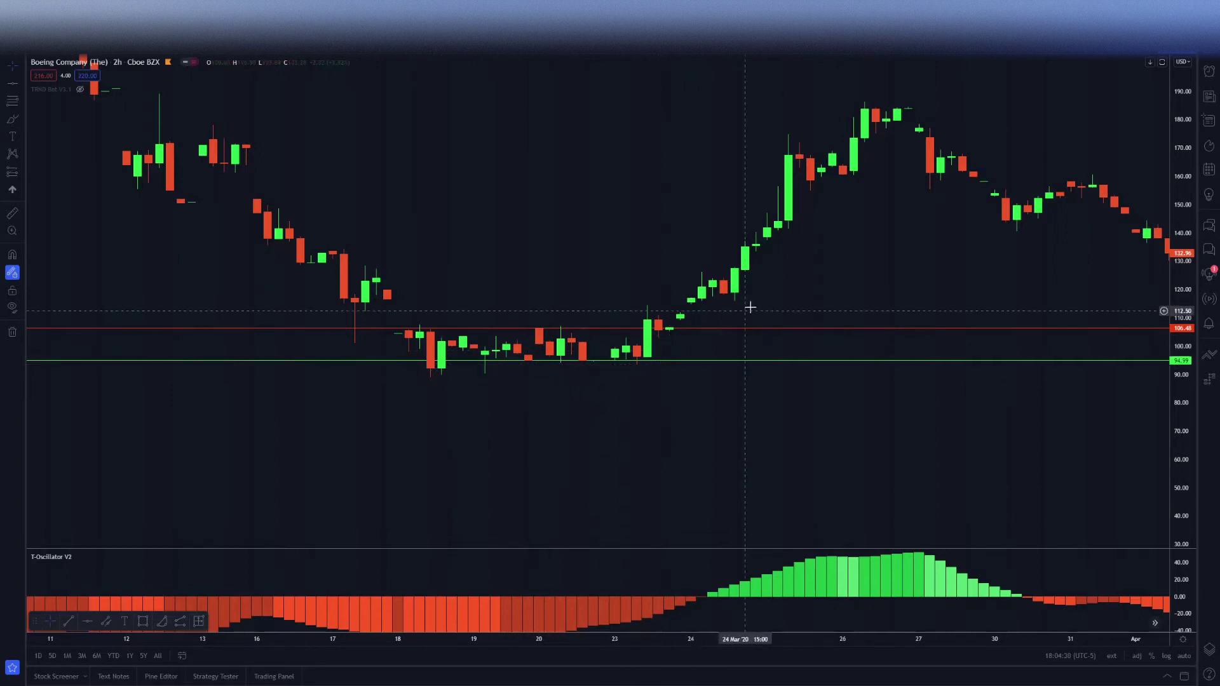
drag(767, 299, 650, 314)
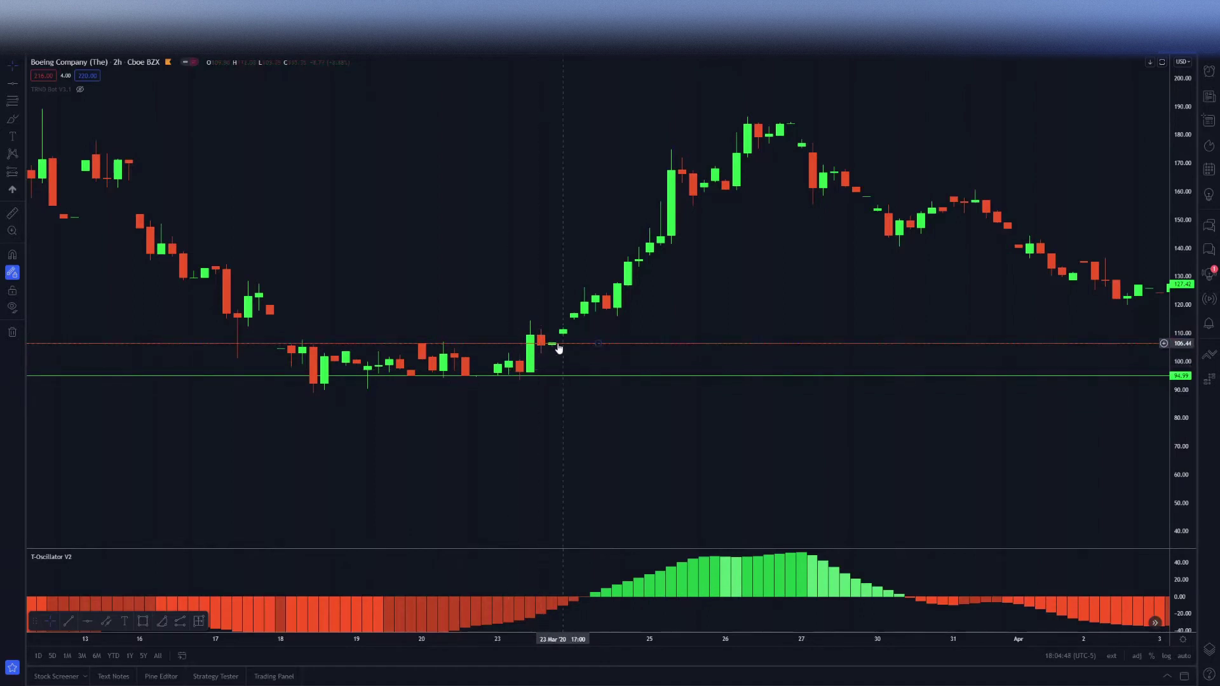
click(559, 346)
click(80, 516)
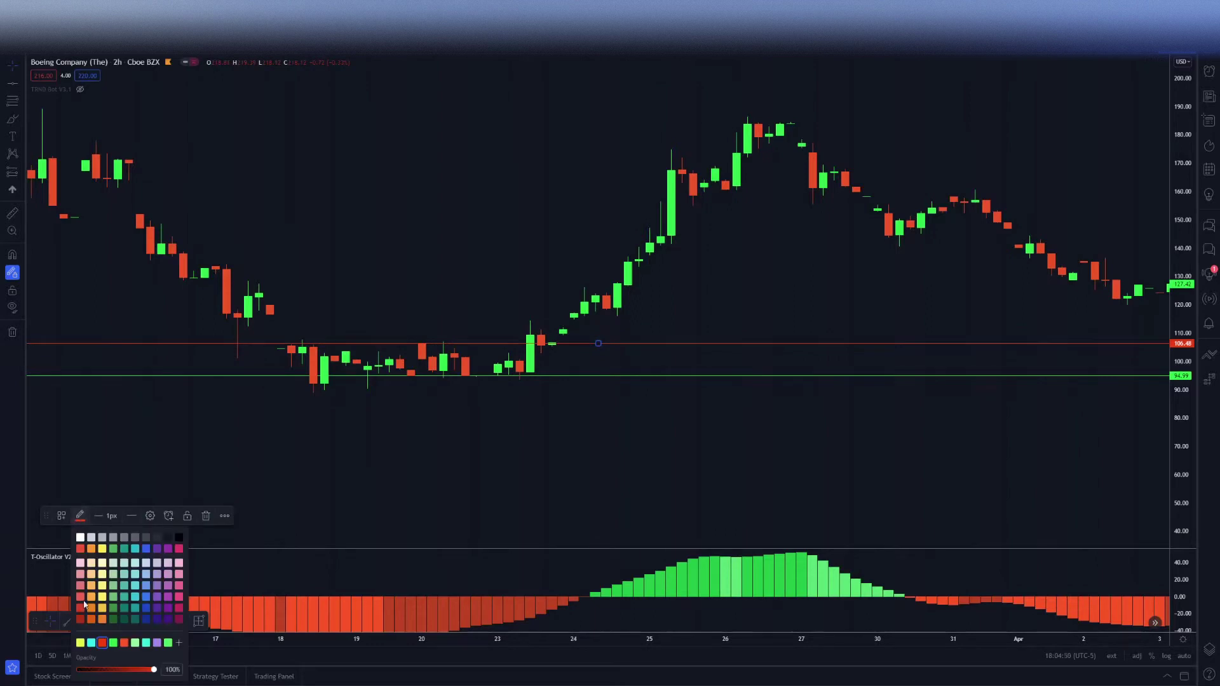
click(113, 643)
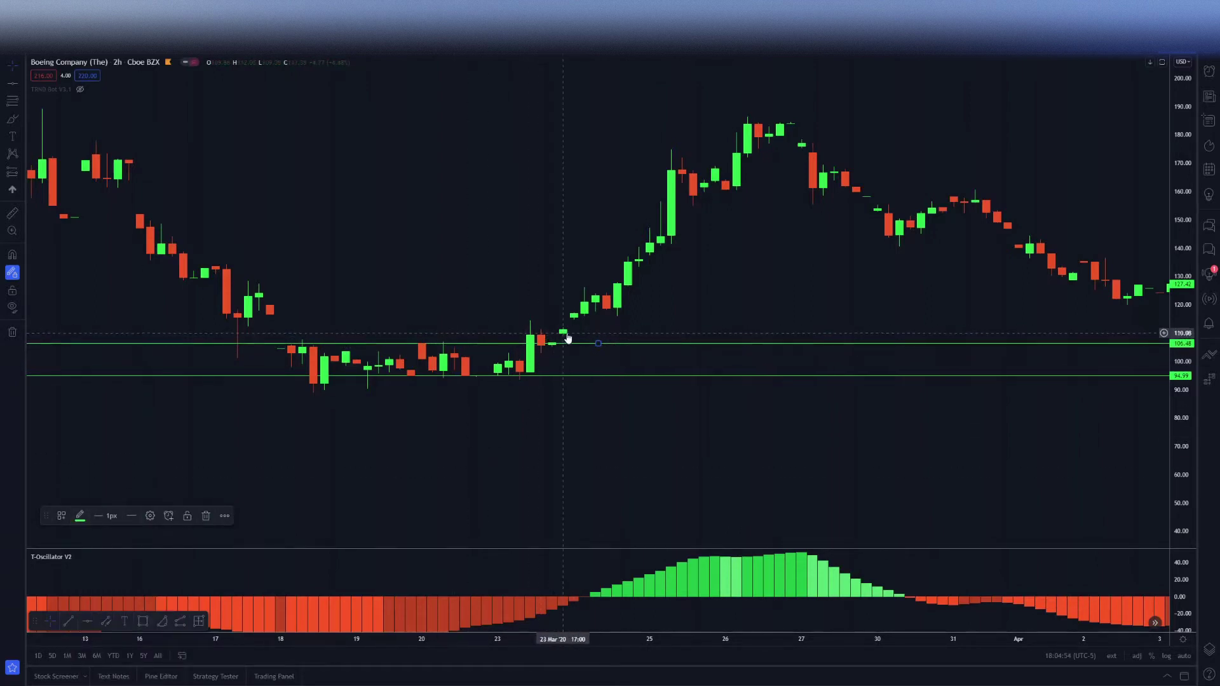
- Try to draw a rising trend line from about 93.81 on 23 March 2020, passing under the 24 March lows
click(13, 83)
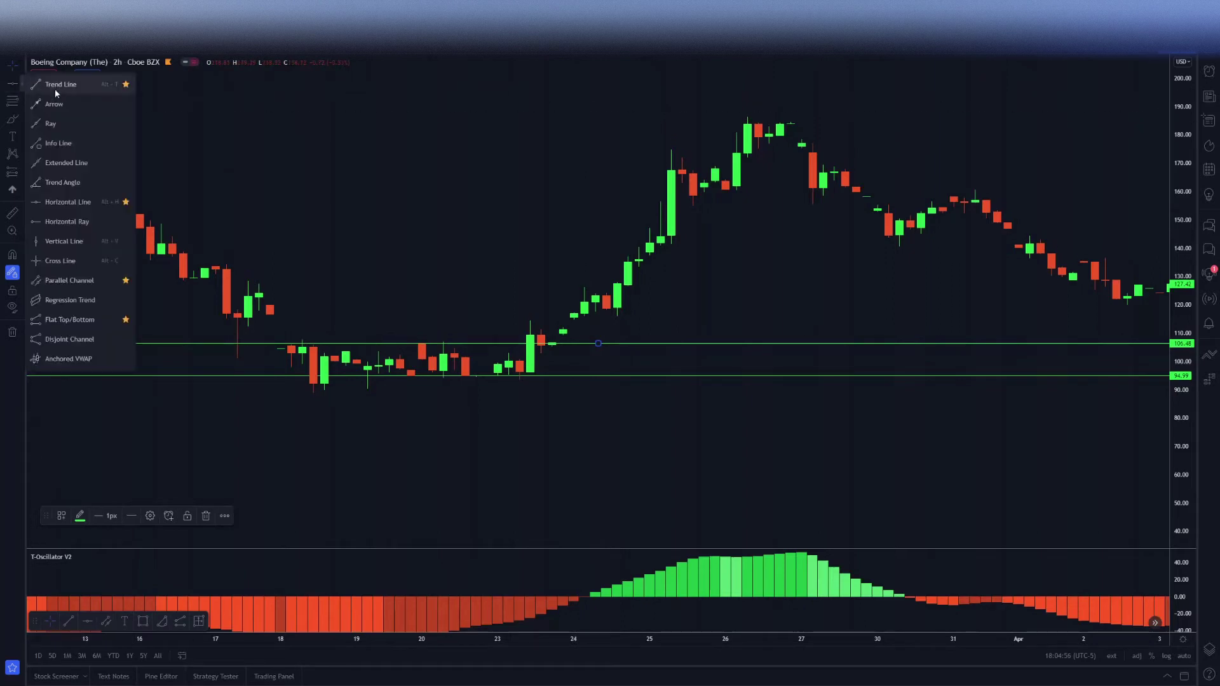
click(55, 90)
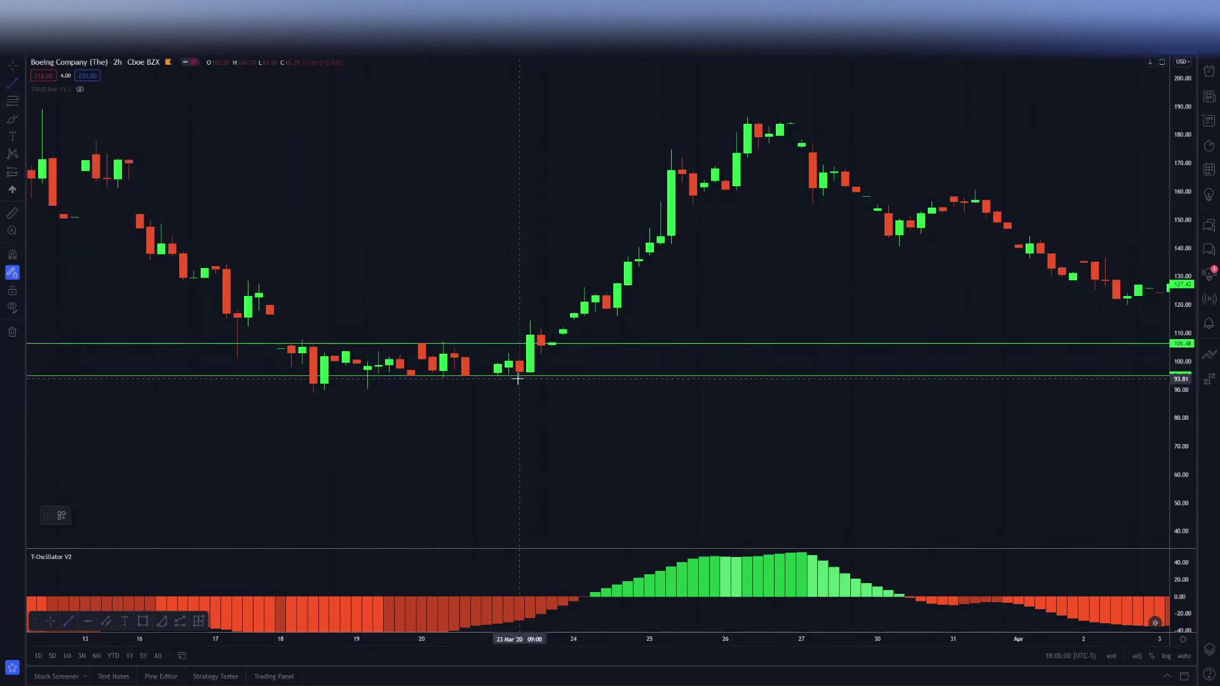
click(519, 379)
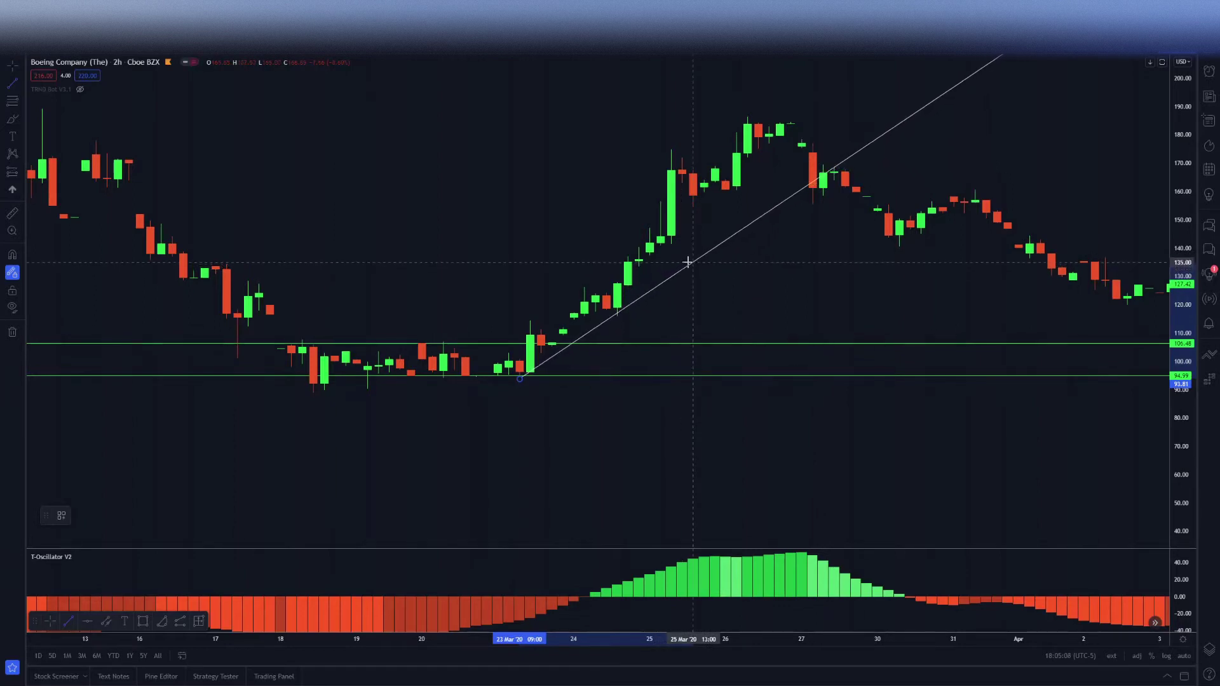
click(688, 262)
key(Delete)
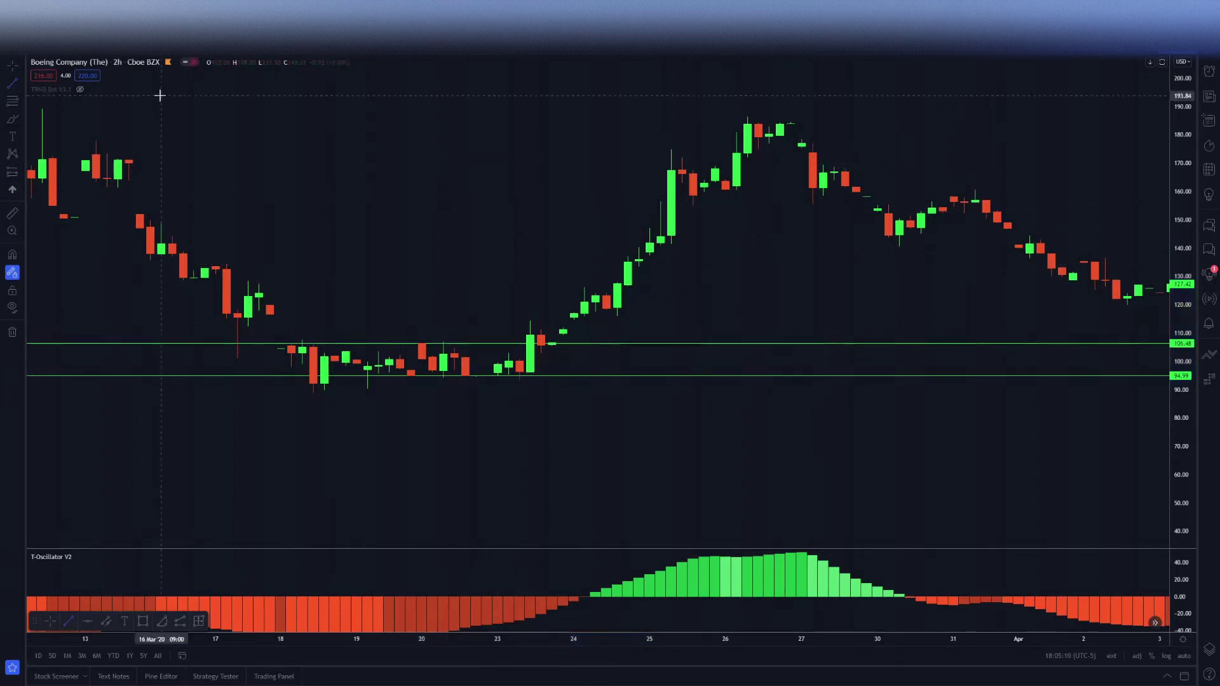
- Draw a rising trend line from about 95.19 on 23 March 2020 11:00 to about 143.82 on 25 March 17:00
click(17, 84)
click(75, 87)
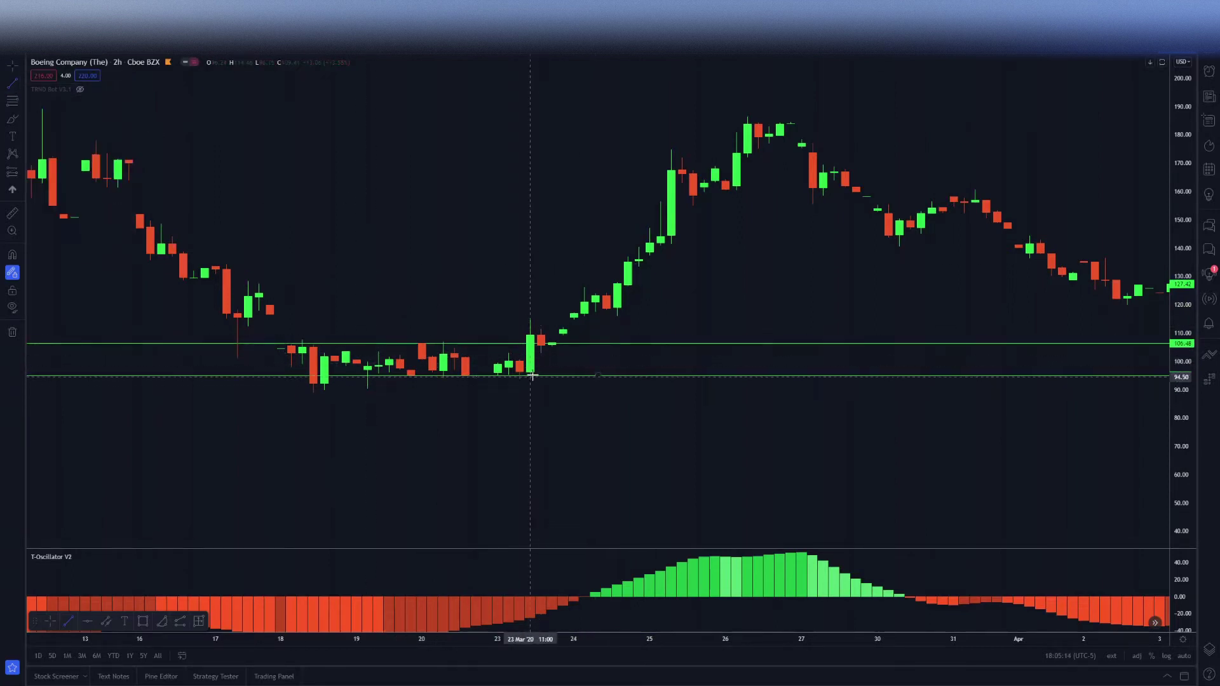
click(530, 377)
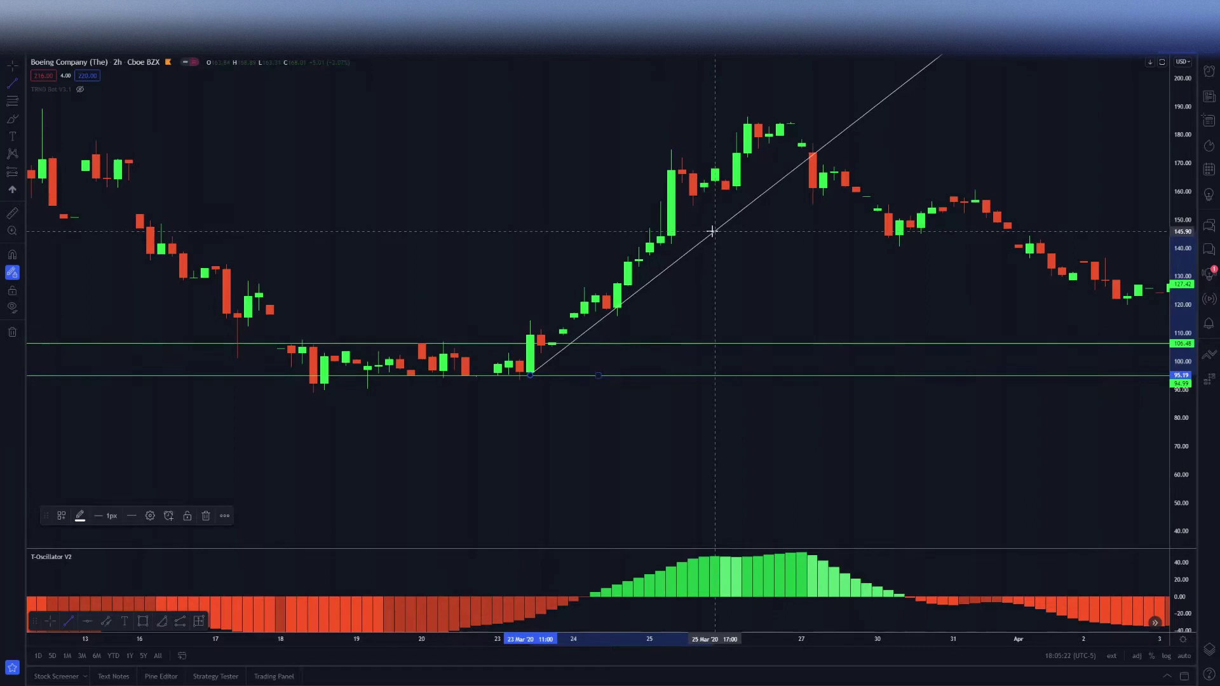
click(715, 237)
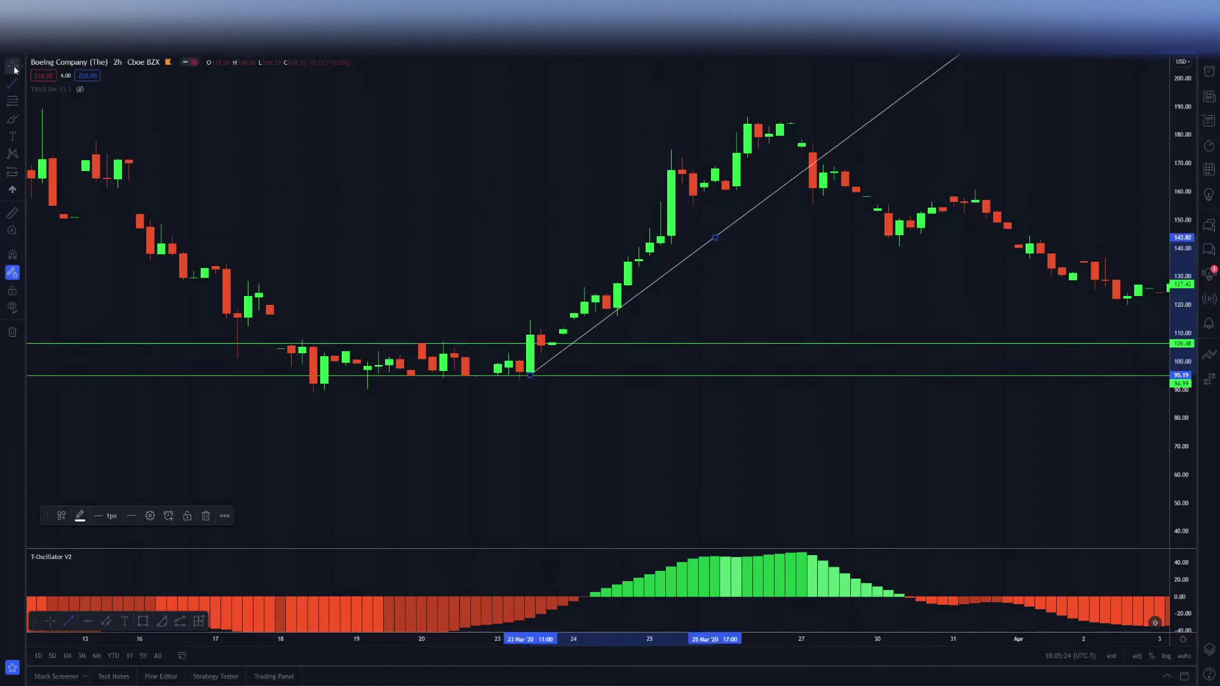
click(14, 70)
click(376, 208)
scroll(368, 159, up, 2)
drag(367, 159, 386, 270)
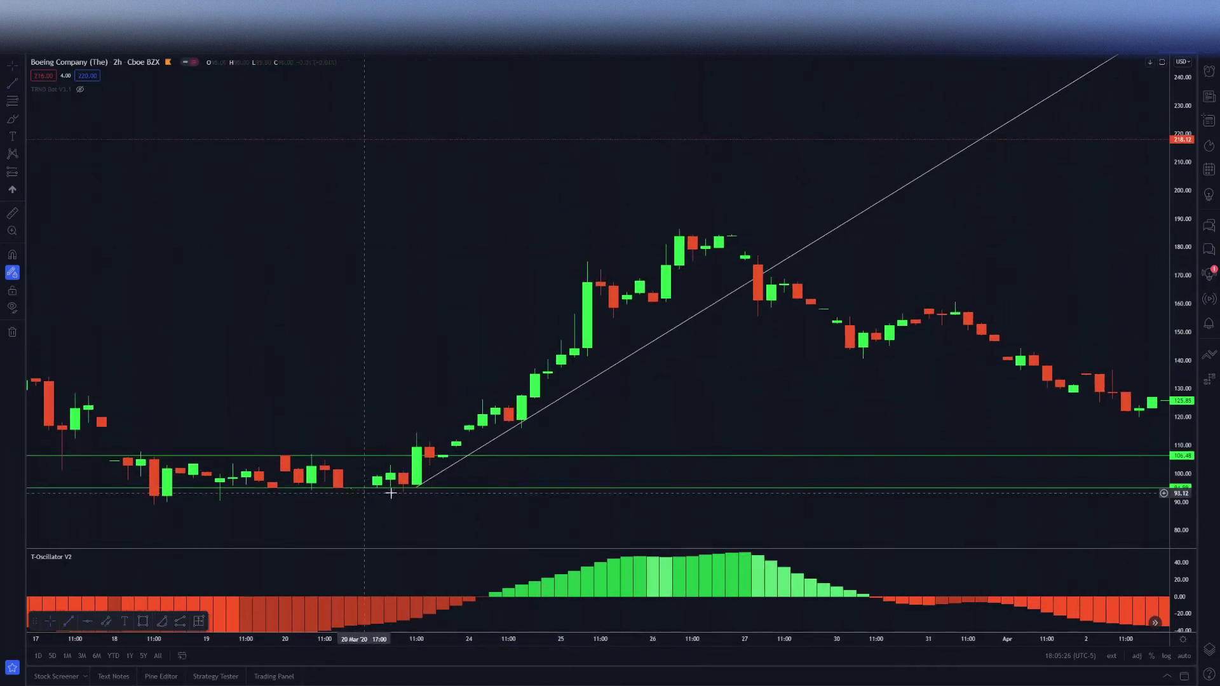
- Add a red horizontal line at about 183.97, along the late-March 2020 highs
drag(756, 234, 471, 163)
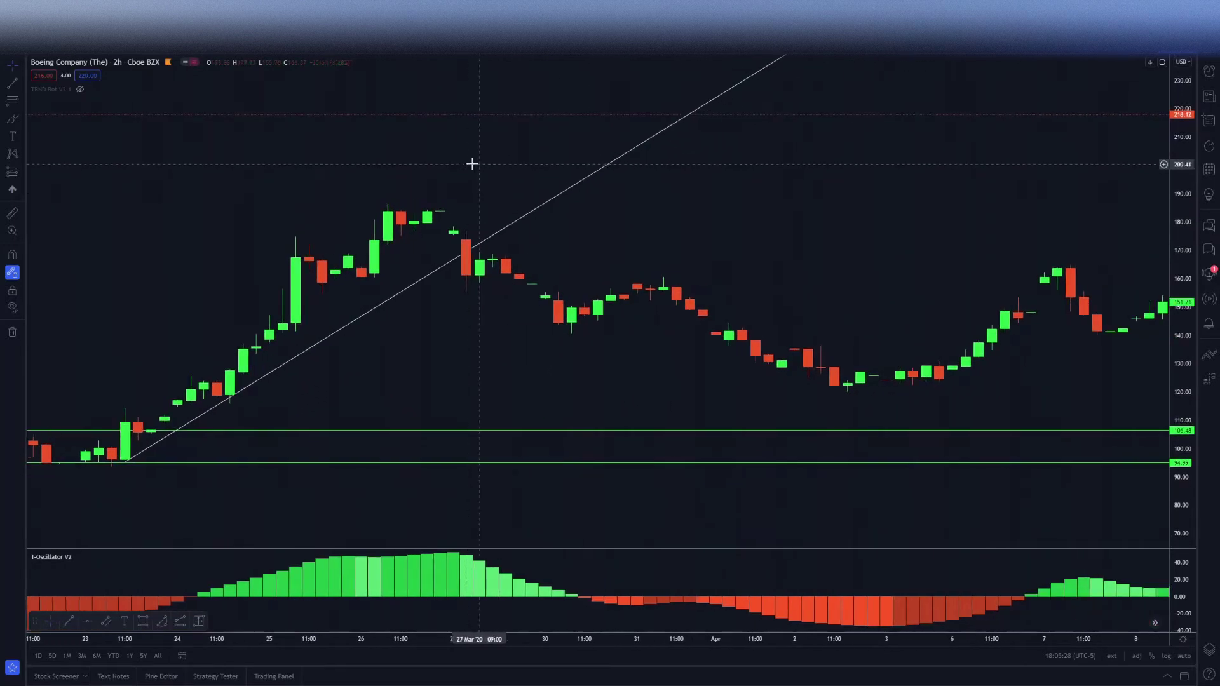
click(24, 83)
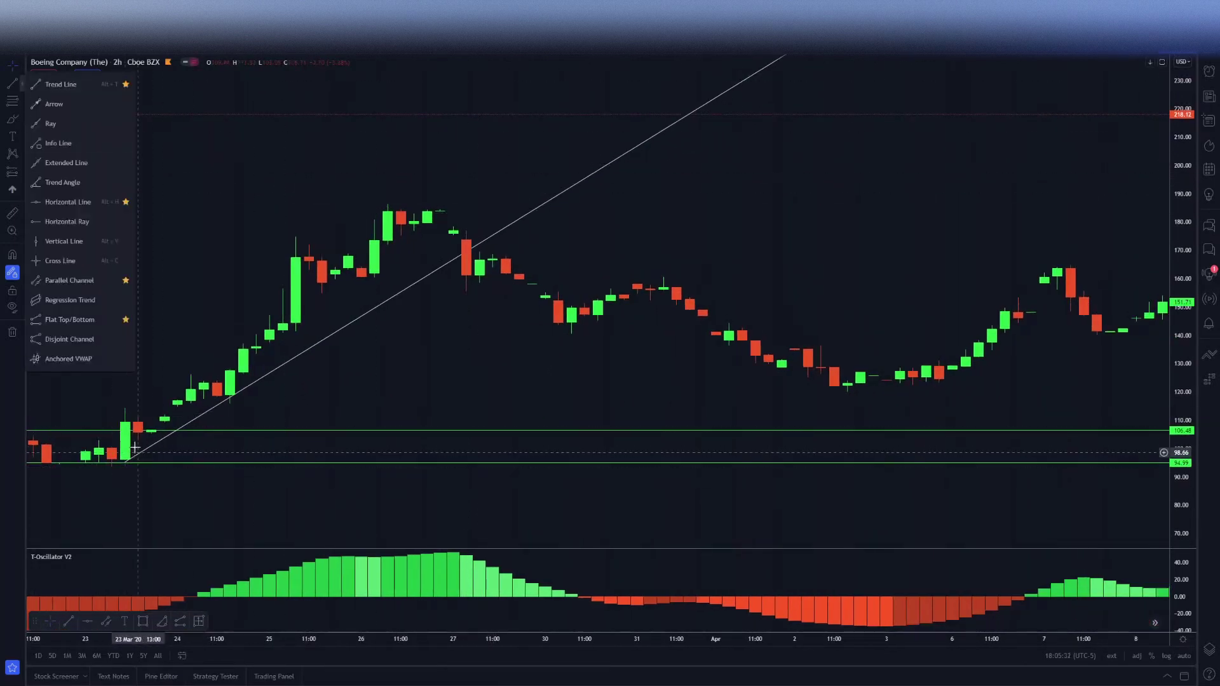
click(67, 201)
click(346, 210)
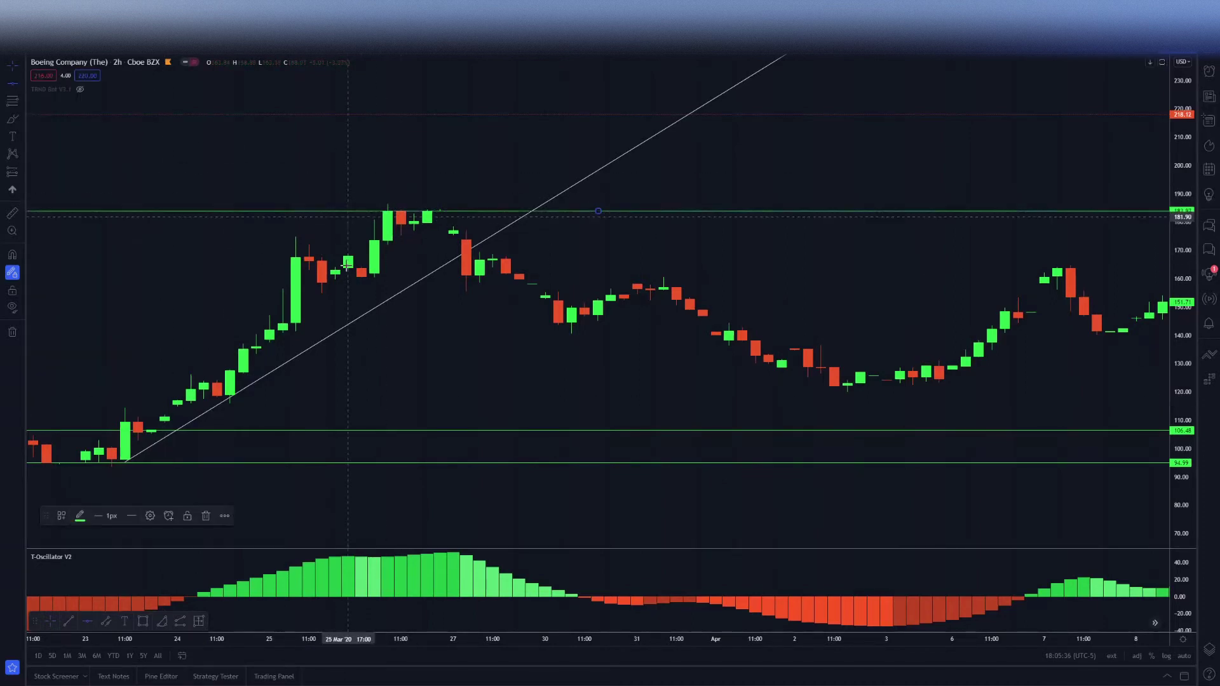
click(85, 514)
click(100, 642)
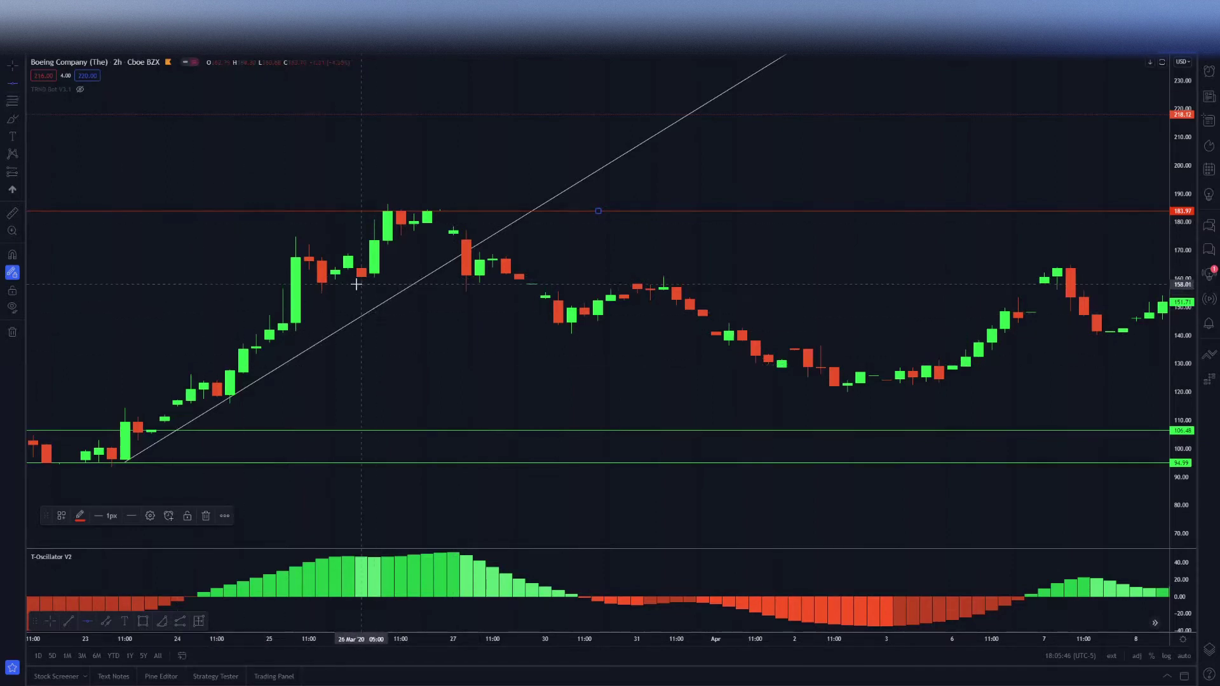
- Add a green horizontal line at about 160.61, along the 25 and 26 March 2020 pullback lows
click(322, 277)
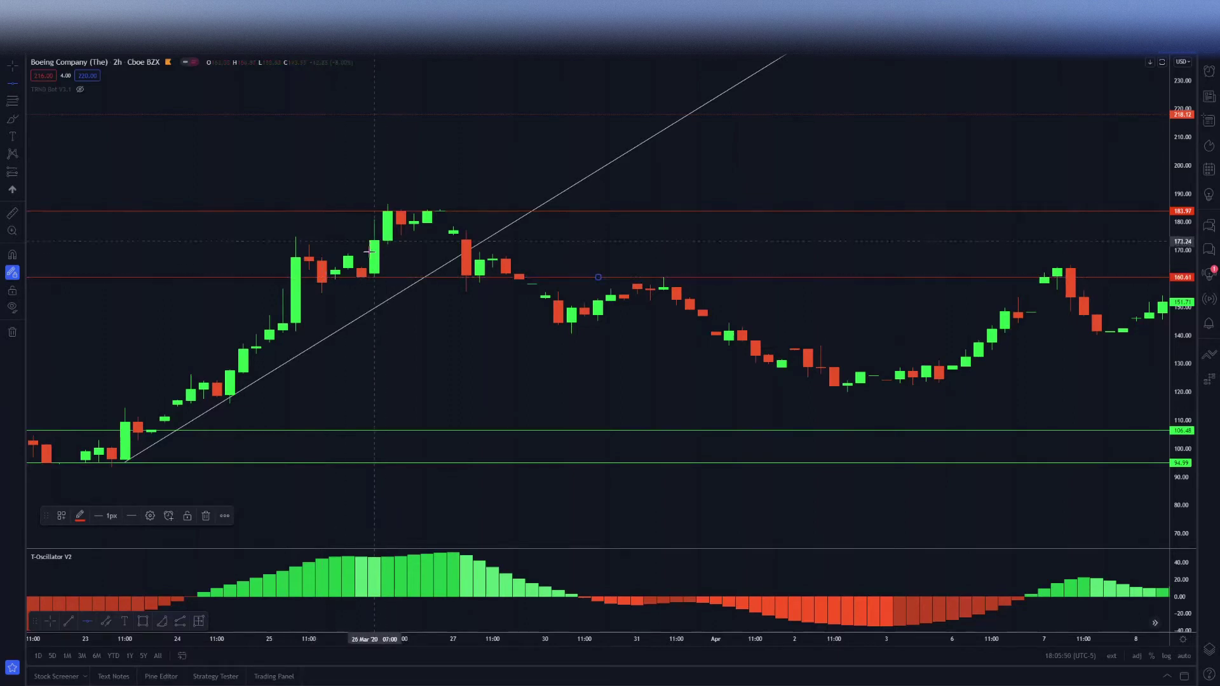
click(80, 516)
click(117, 548)
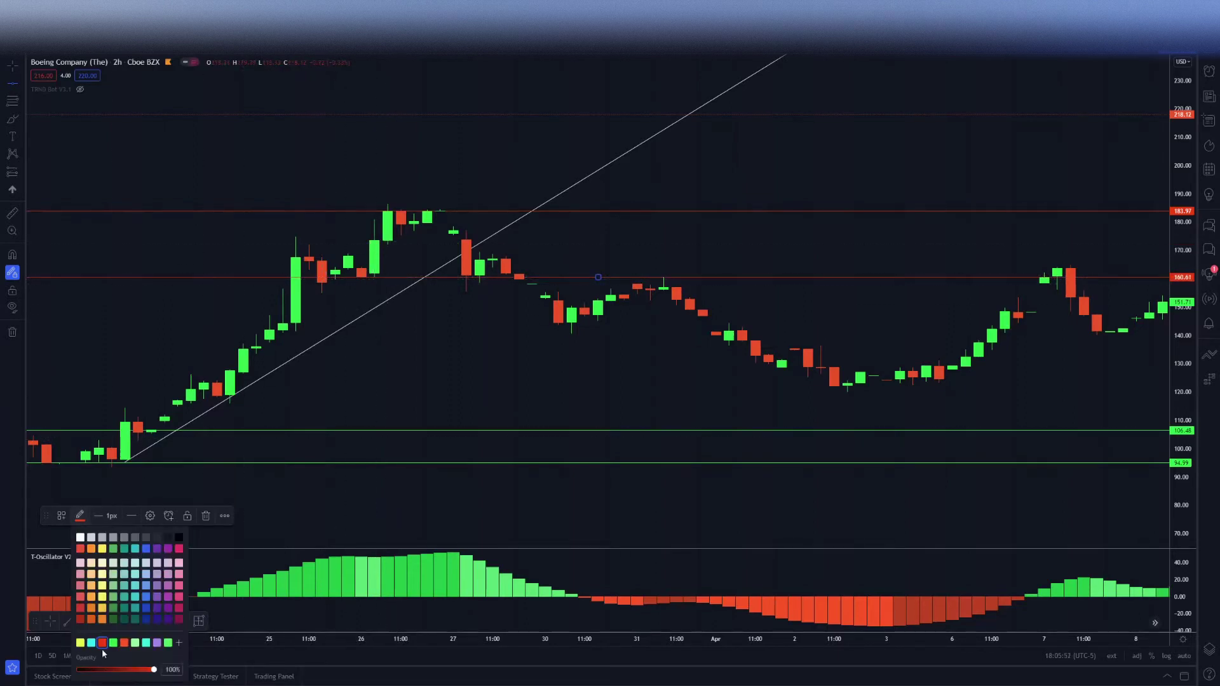
click(115, 638)
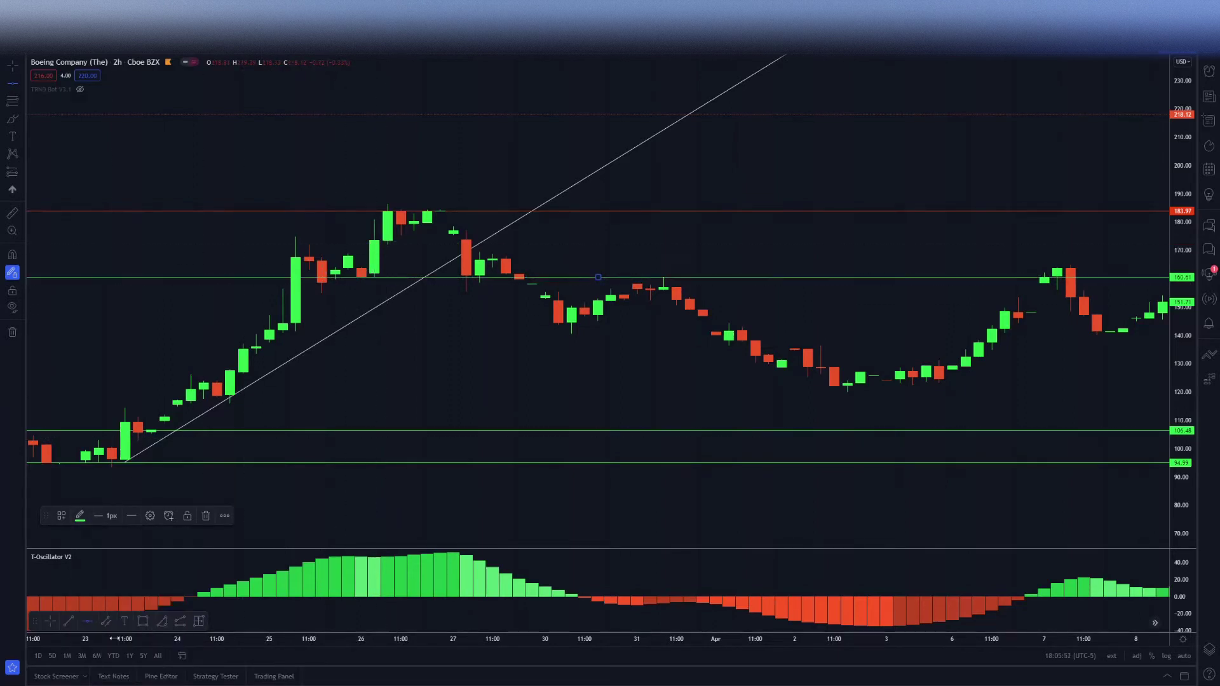
click(376, 363)
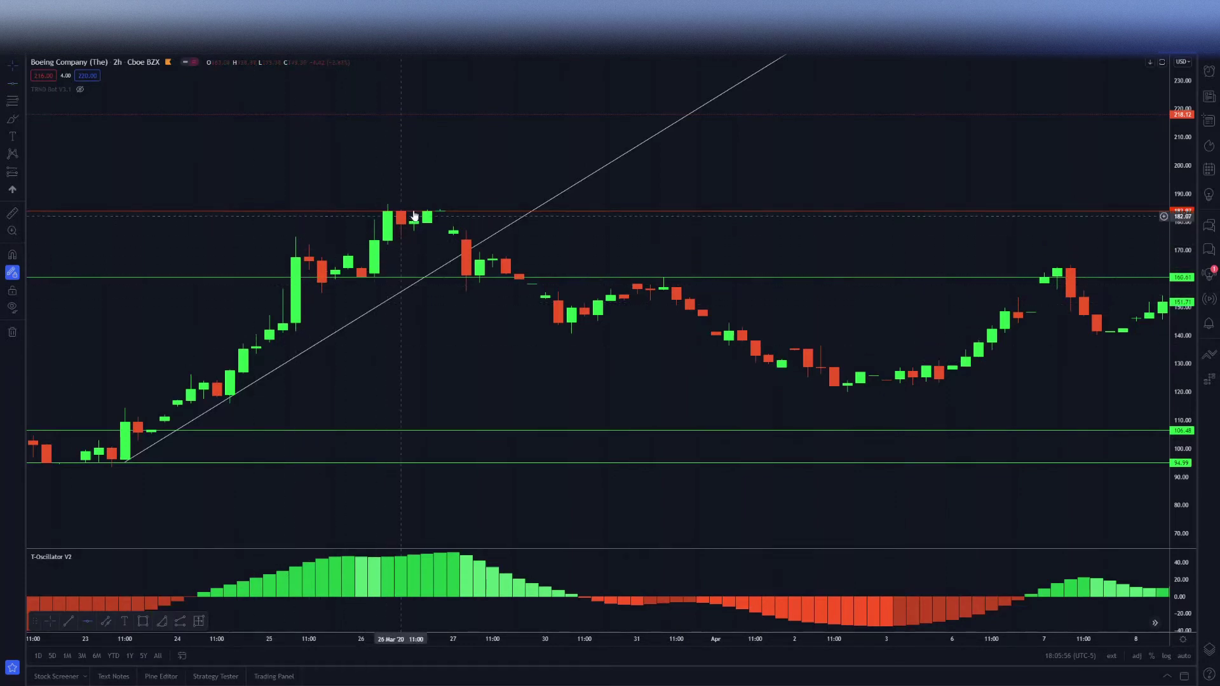
- Delete the rising trend line that starts at the 23 March 2020 low
scroll(410, 285, right, 4)
click(413, 238)
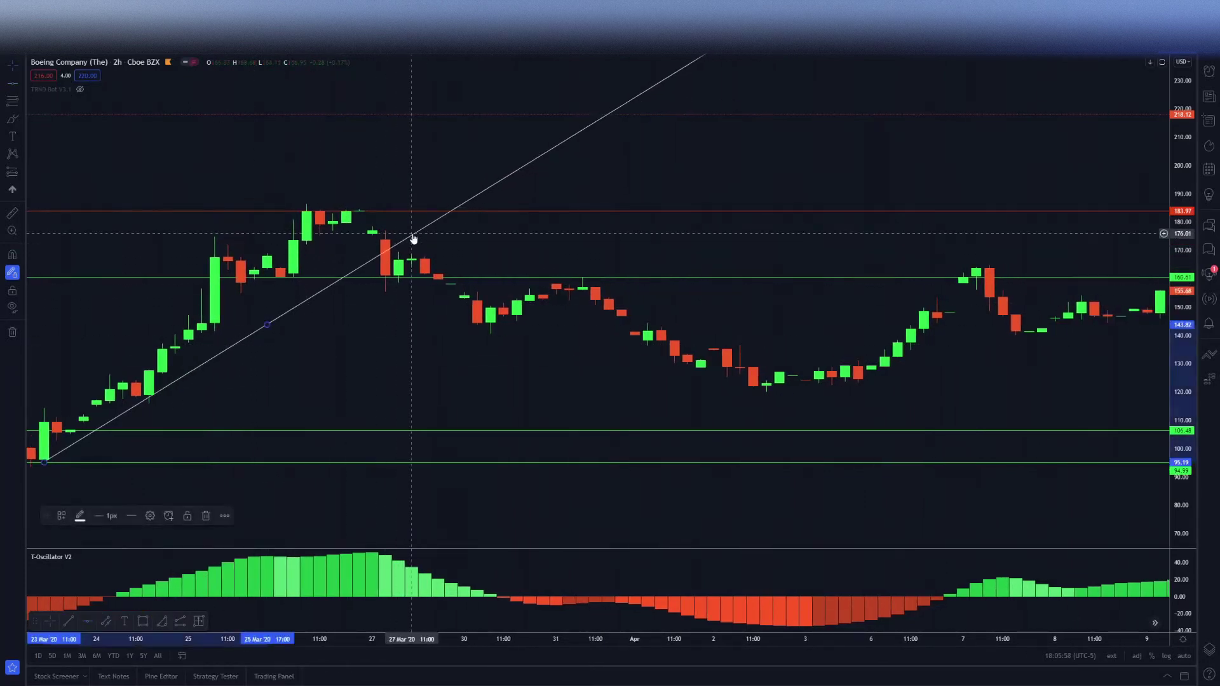
key(Delete)
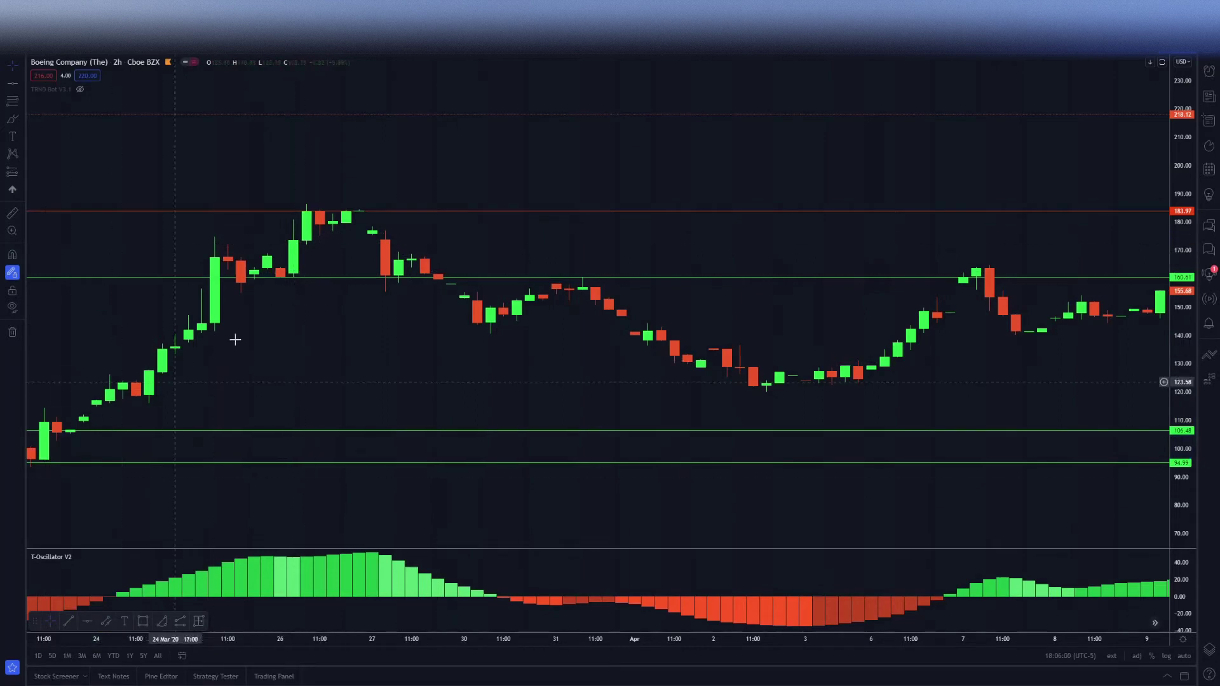
- Draw a falling trend line from about 176.19 on 26 March 2020 13:00 to about 134.13 on 30 March 13:00
click(335, 228)
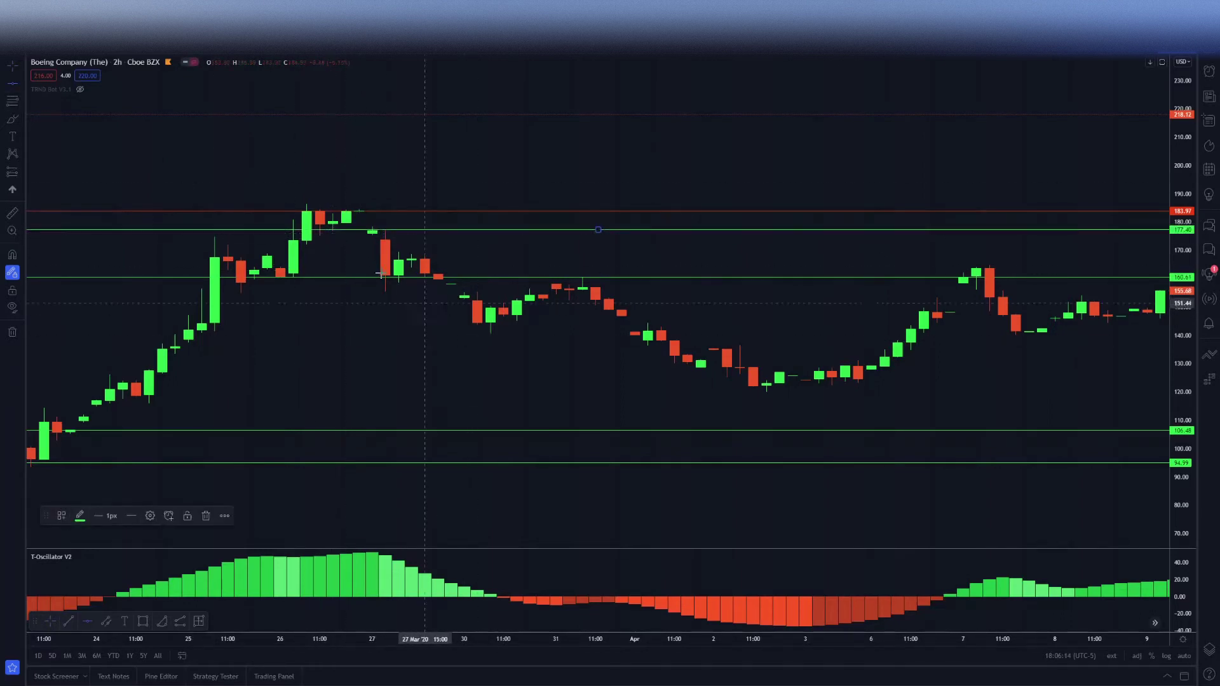
key(Delete)
click(24, 83)
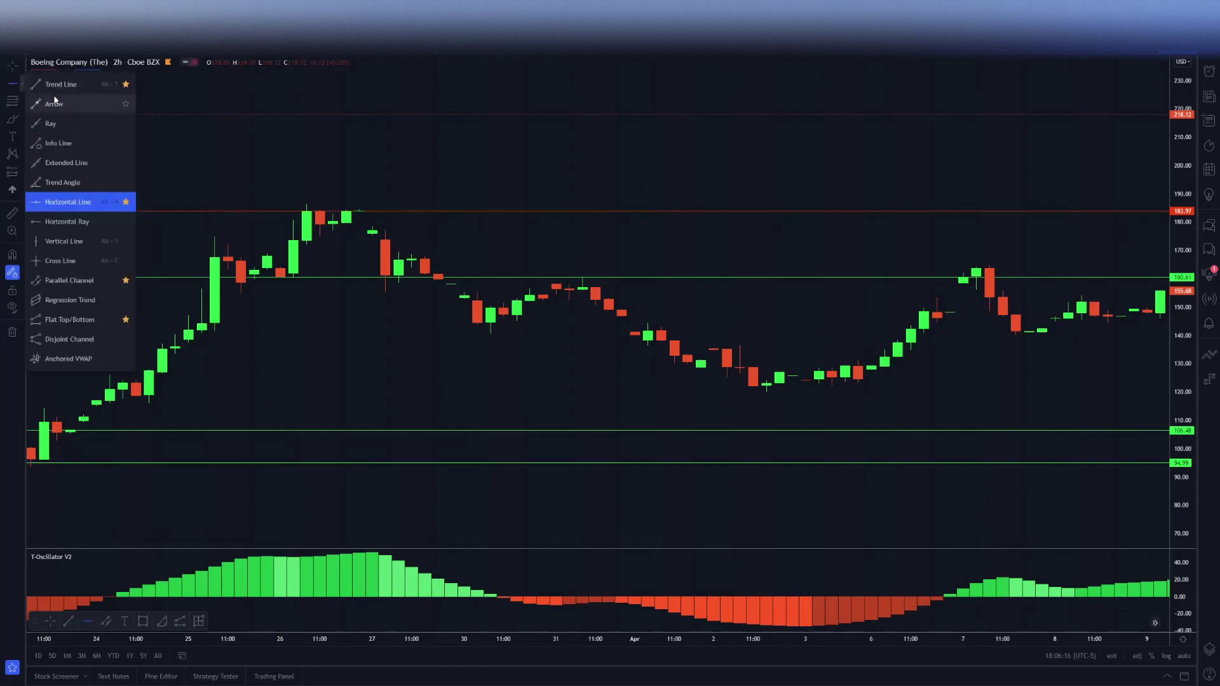
click(95, 85)
click(332, 233)
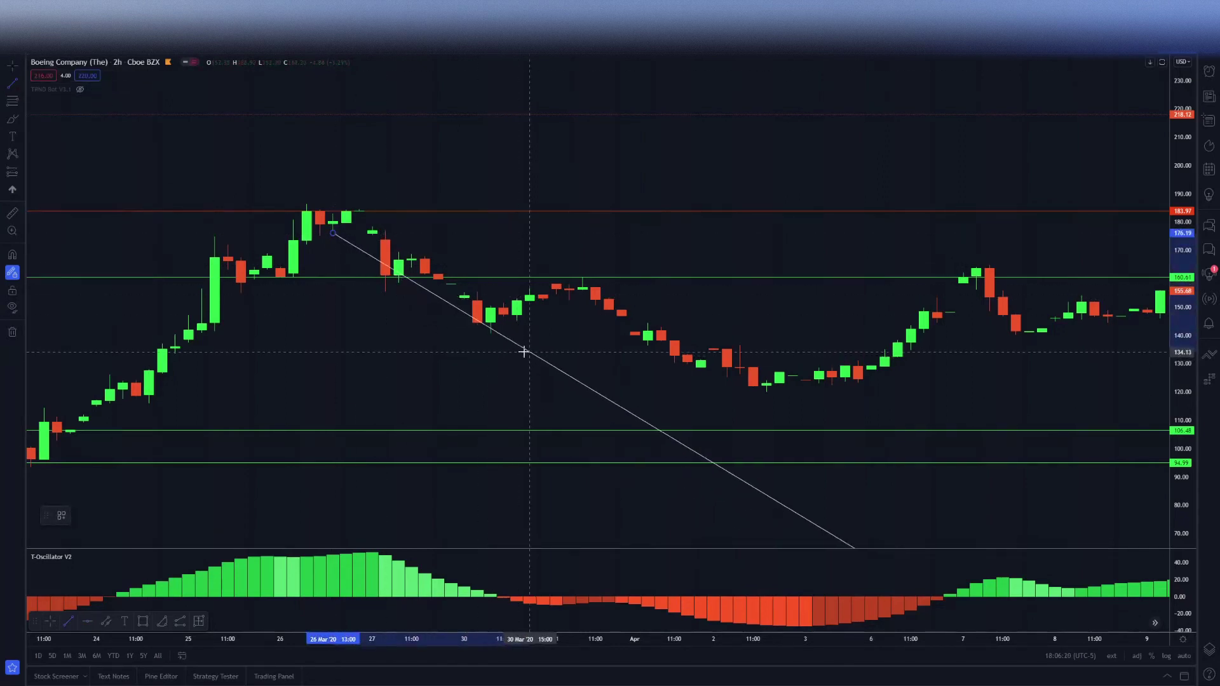
click(517, 351)
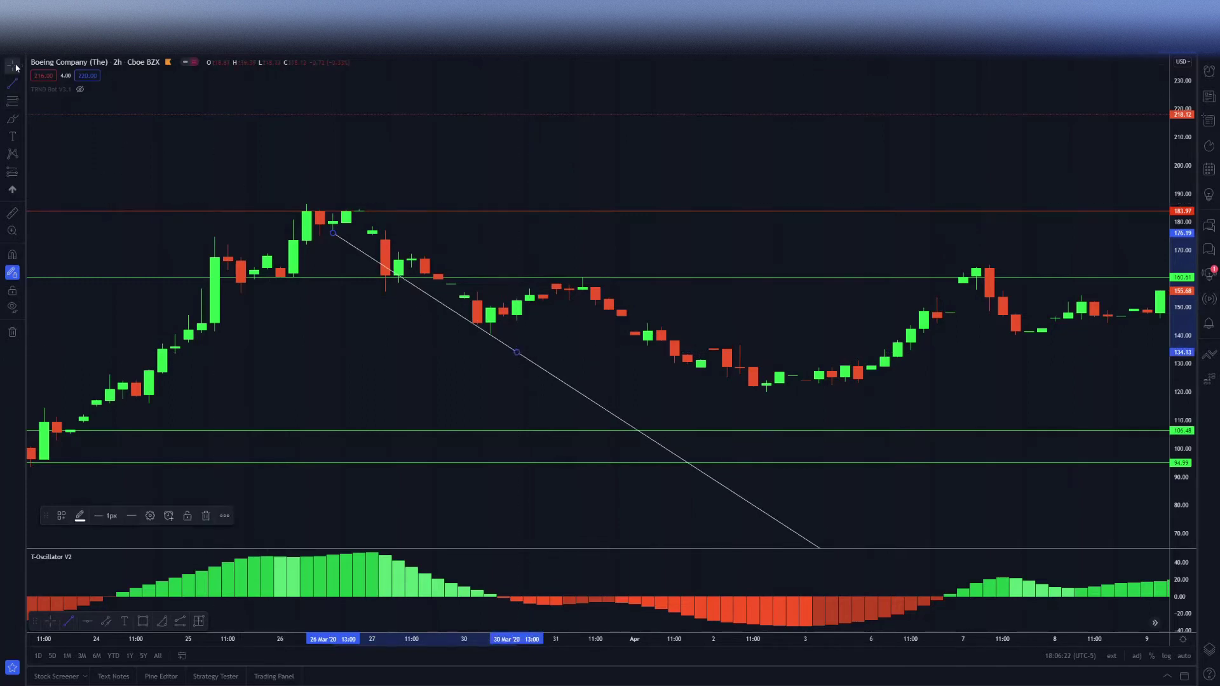
- Move the falling trend line's start to about 162.17 on 27 March 2020 09:00 and turn off its right extension
click(330, 317)
drag(329, 233, 398, 277)
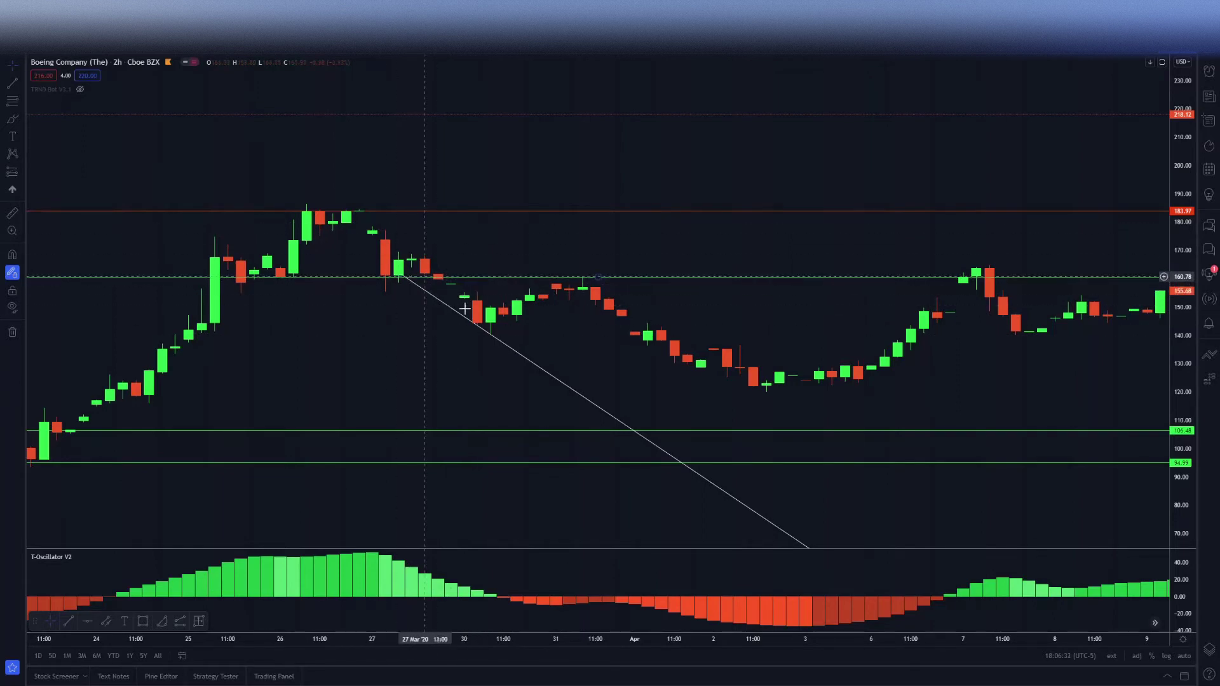
click(588, 400)
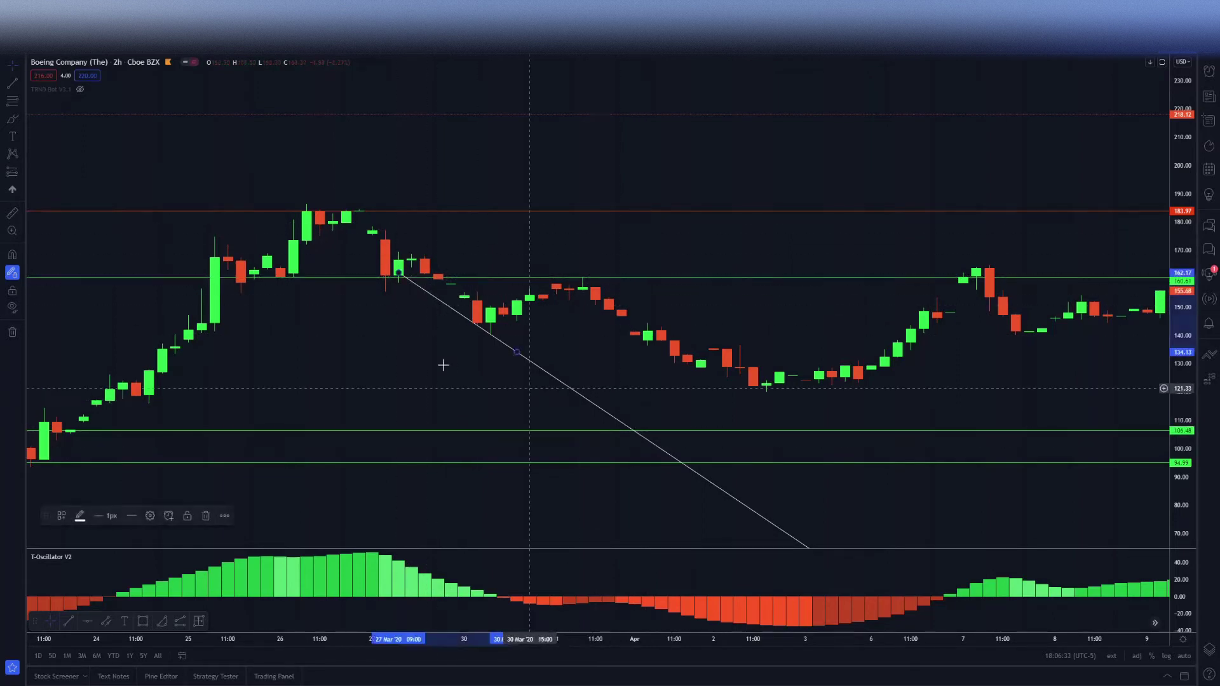
click(150, 515)
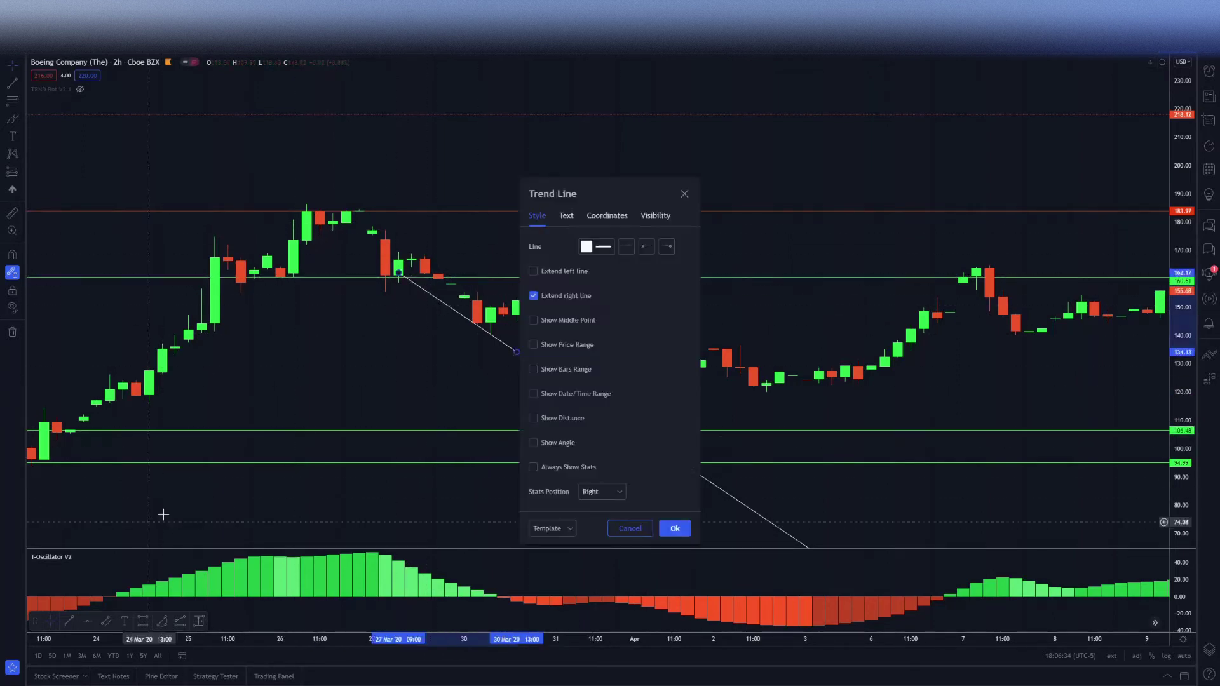
click(675, 528)
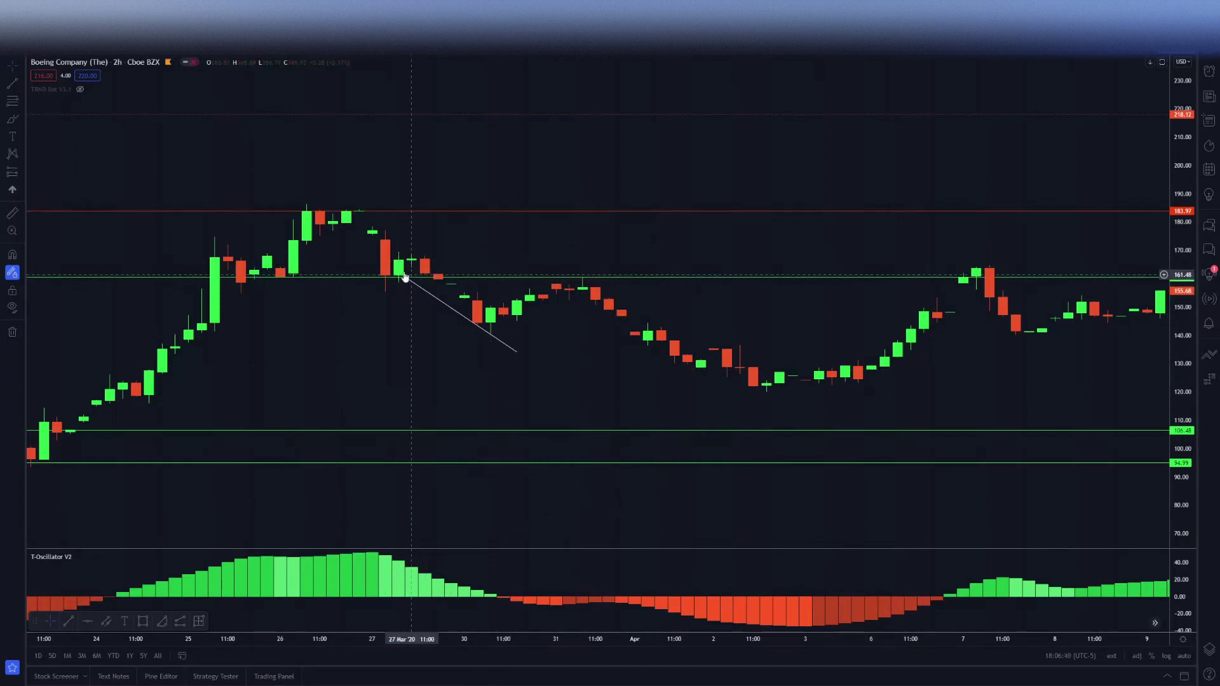
- Adjust the falling trend line to start at about 164.24 on 27 March 2020 11:00 and end just below the 30 March low
drag(400, 278, 411, 270)
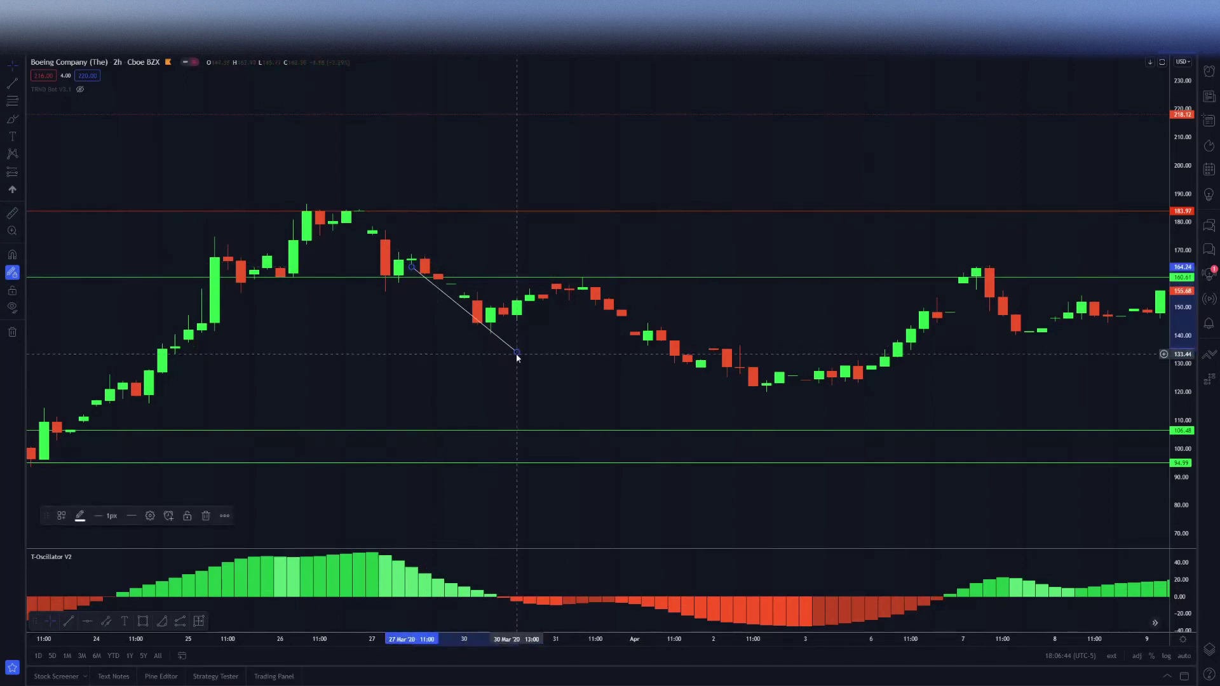
drag(516, 355, 491, 342)
click(472, 359)
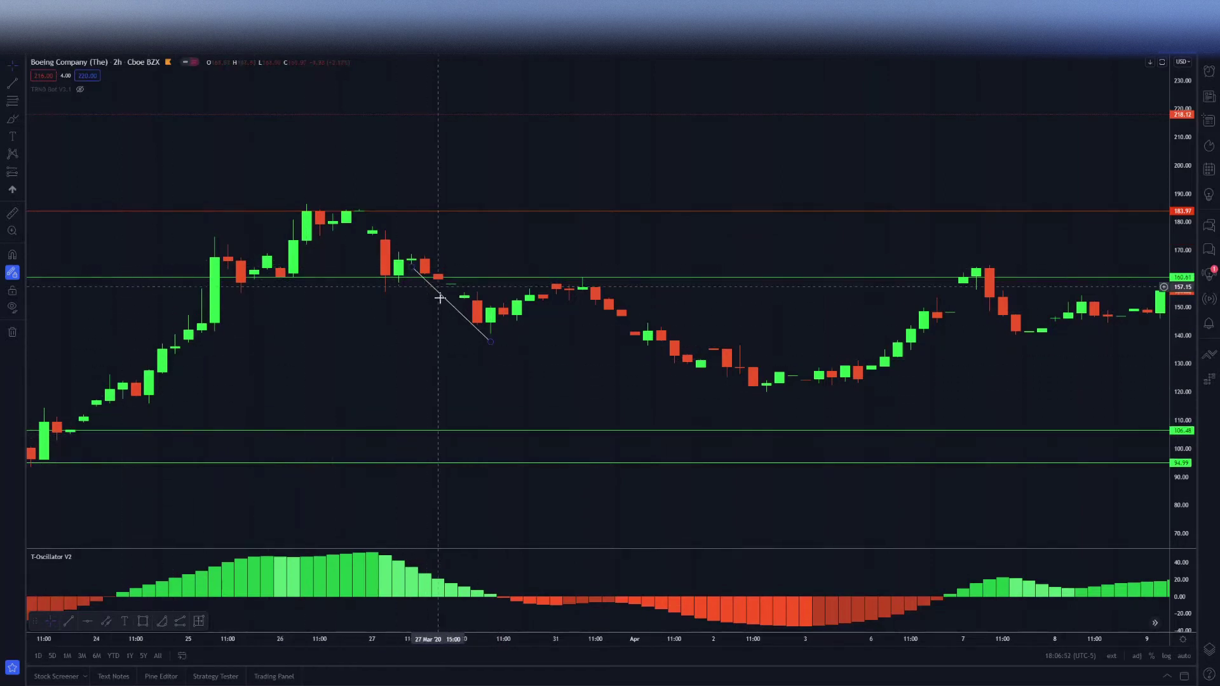
- Examine the price action from April through late June 2020 against the marked levels, using a wider time range and a compressed price scale
drag(548, 373, 453, 374)
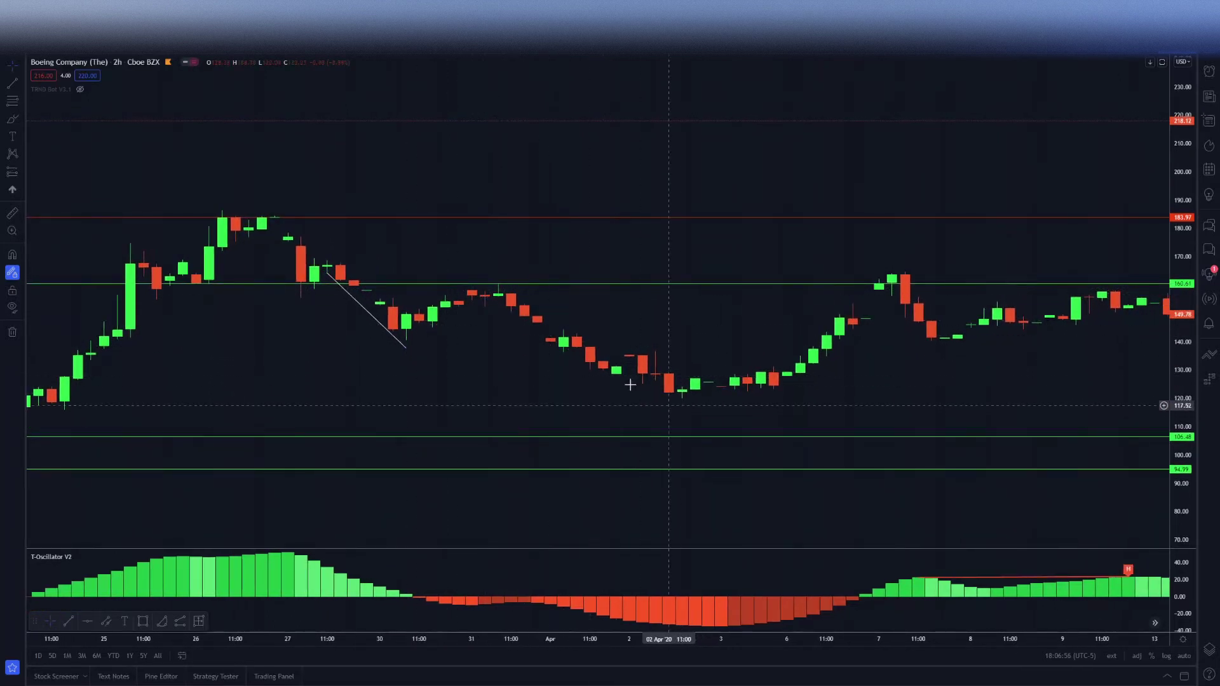
drag(762, 411, 550, 400)
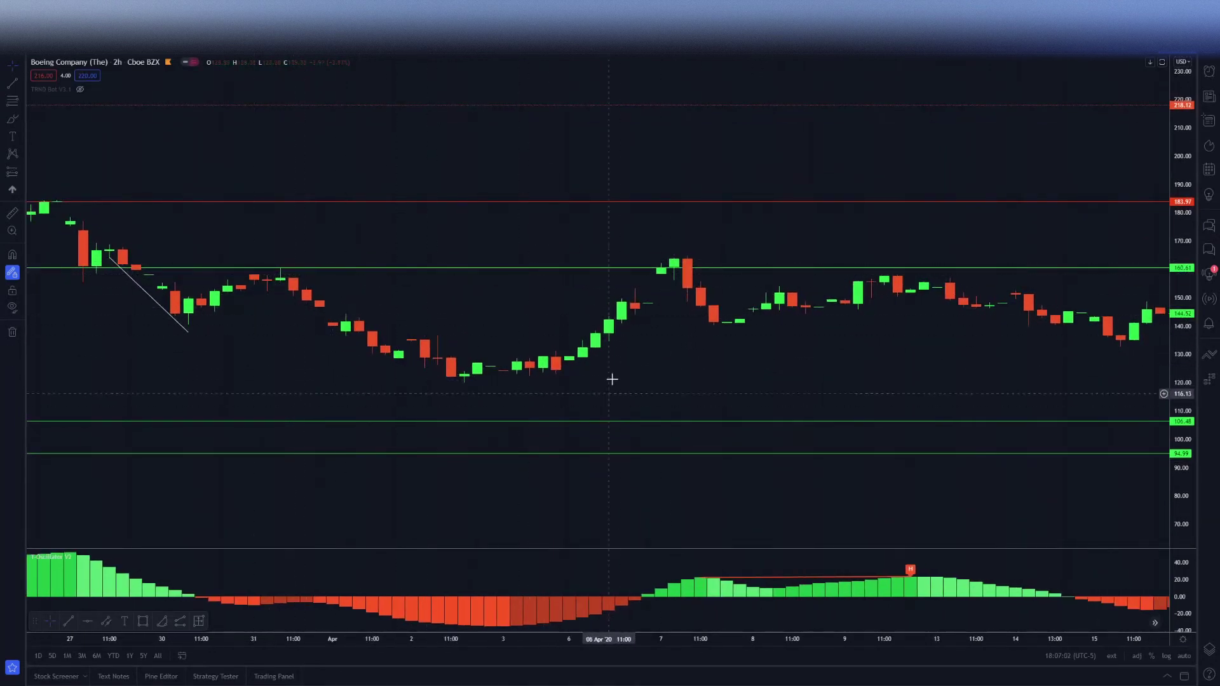
drag(807, 356, 360, 321)
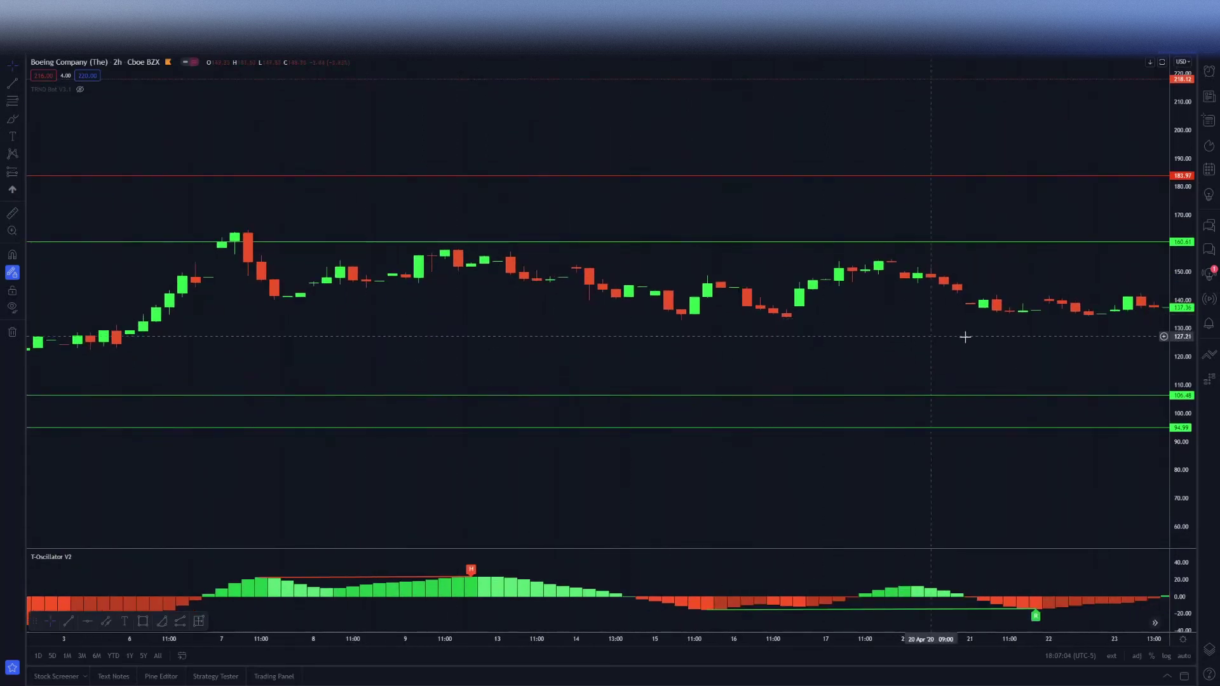
drag(966, 335, 619, 331)
drag(806, 320, 434, 303)
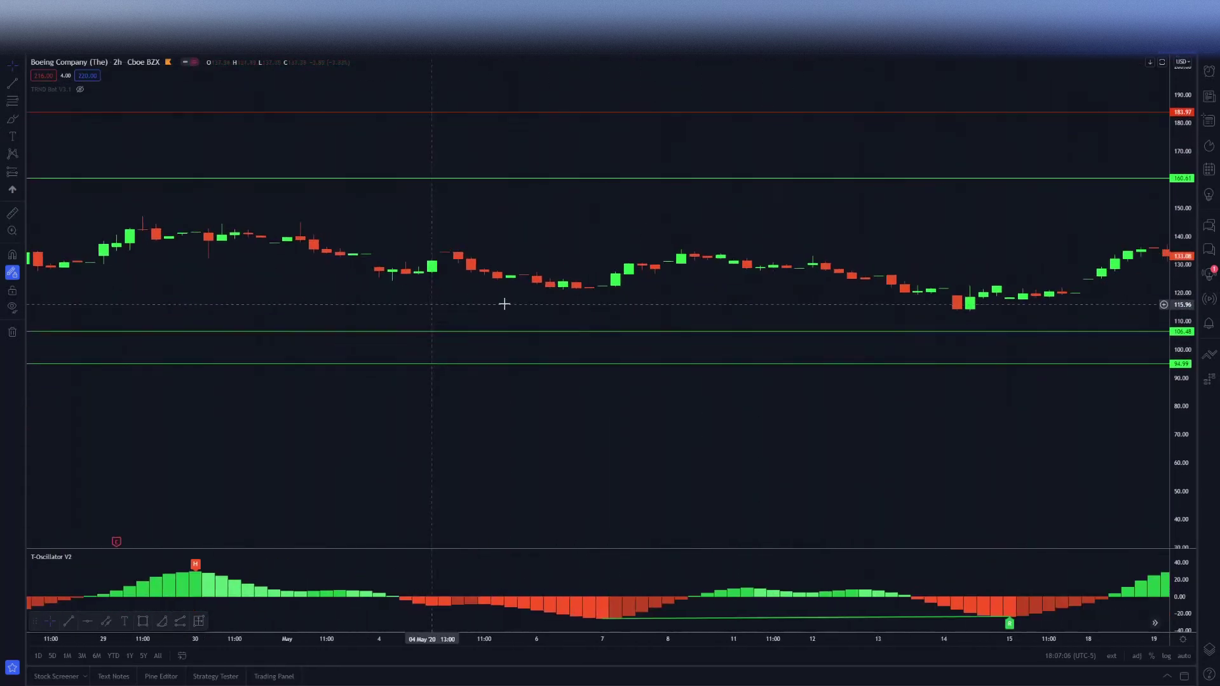
drag(864, 304, 490, 274)
drag(870, 258, 435, 269)
scroll(860, 251, down, 5)
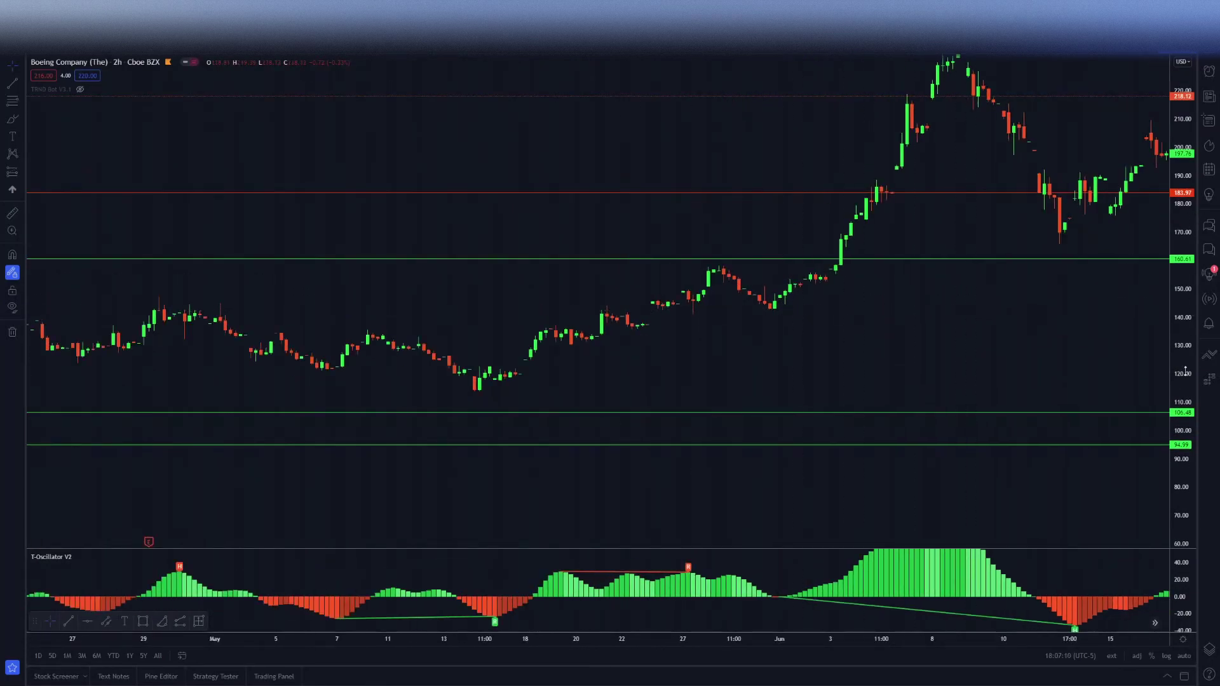
drag(1186, 371, 1161, 469)
drag(1049, 323, 811, 353)
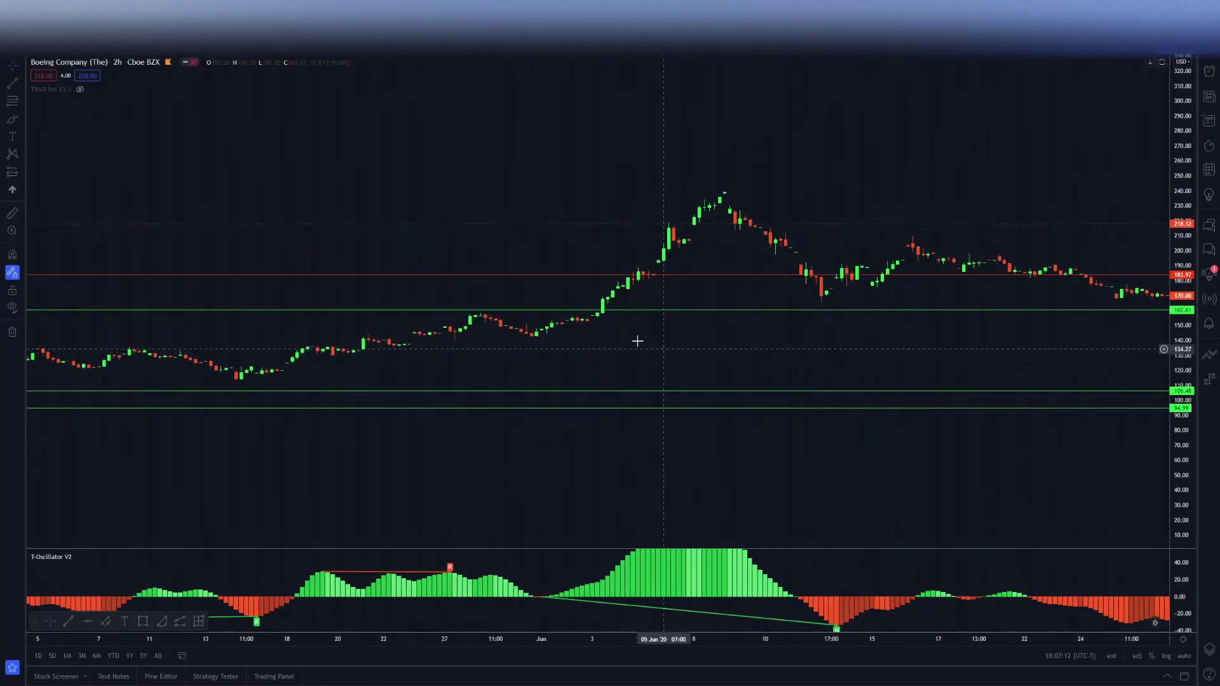
click(21, 83)
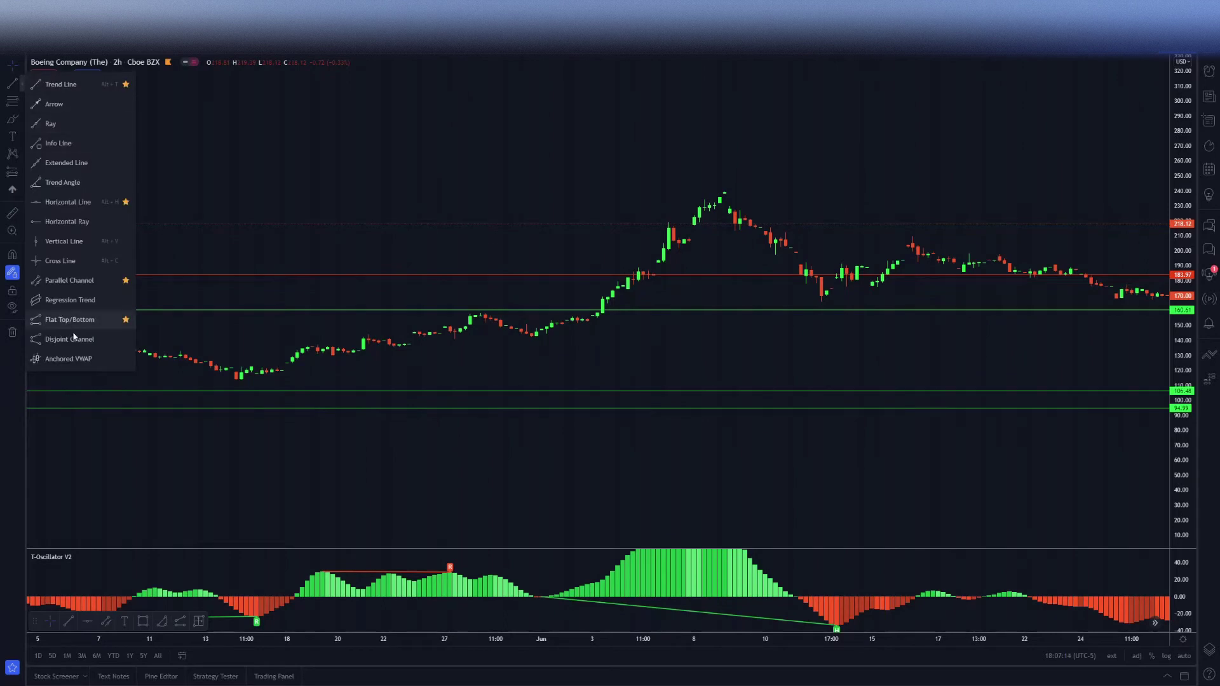
click(97, 284)
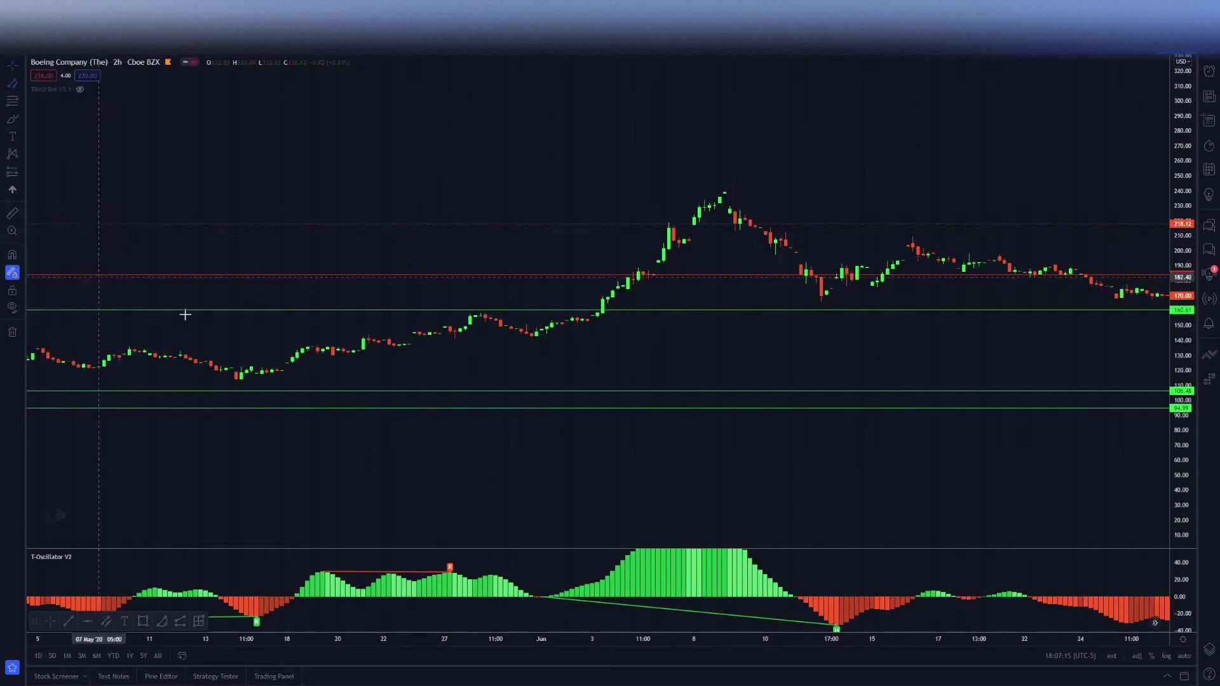
click(283, 373)
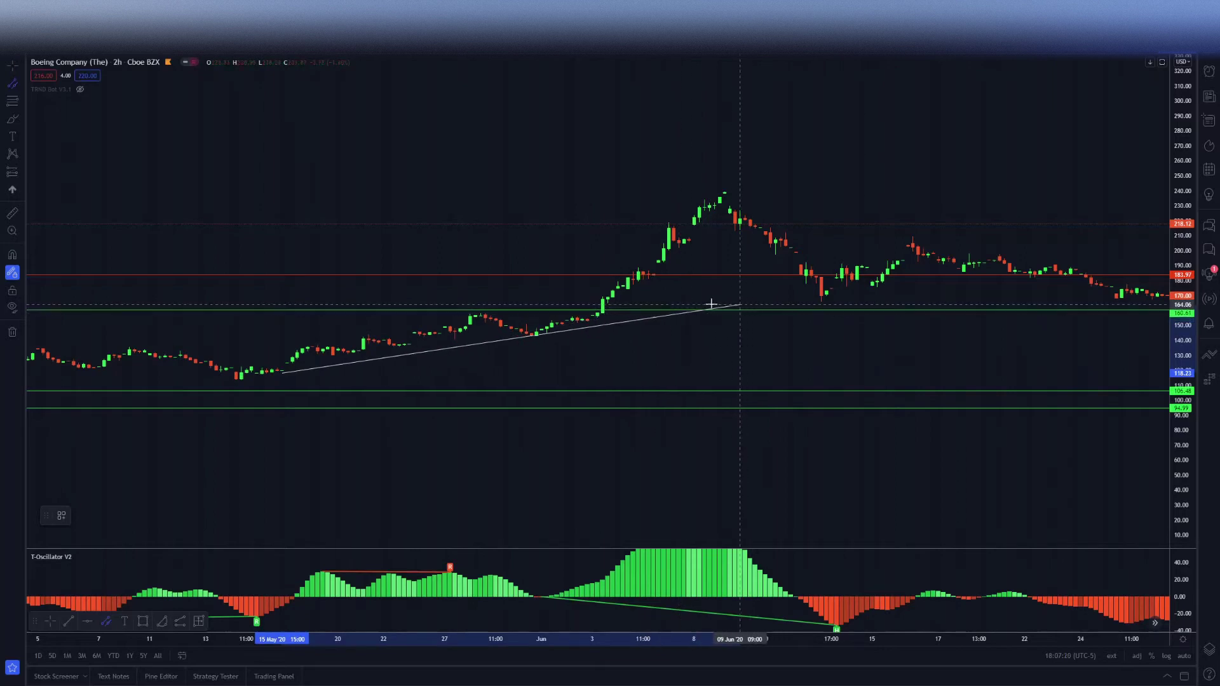
key(Escape)
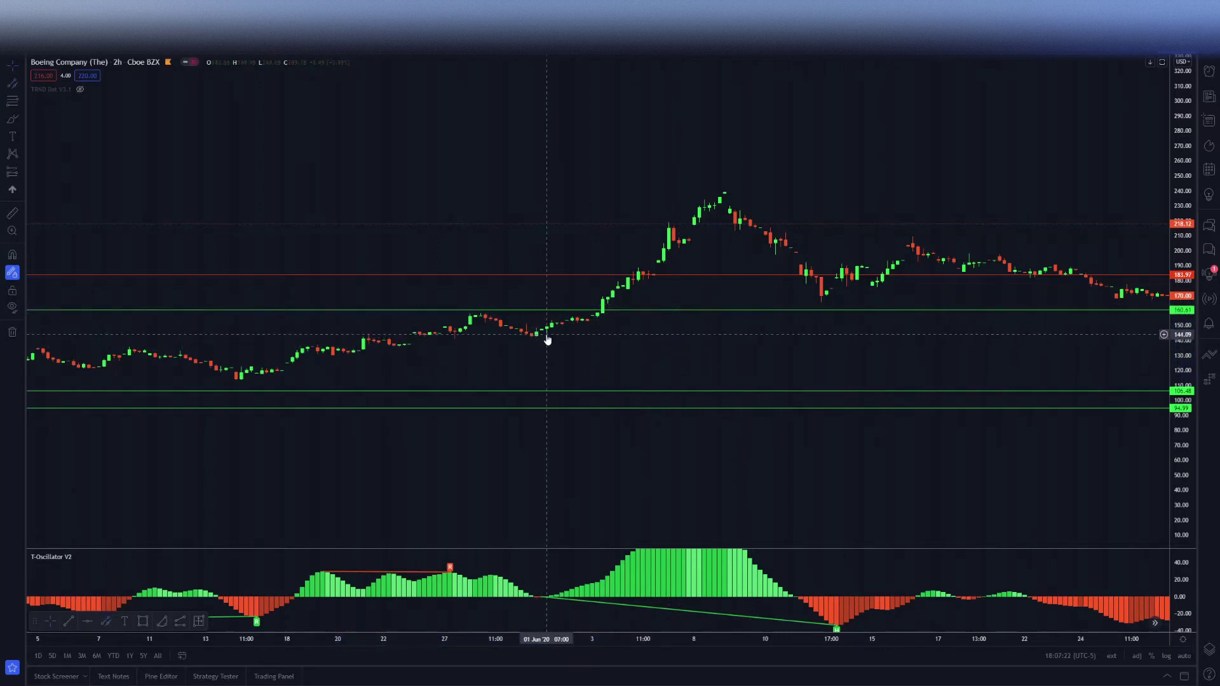
- Draw a rising trend line from about 155.55 on 3 June 2020 07:00 to about 228.56 on 9 June 11:00
scroll(756, 344, down, 3)
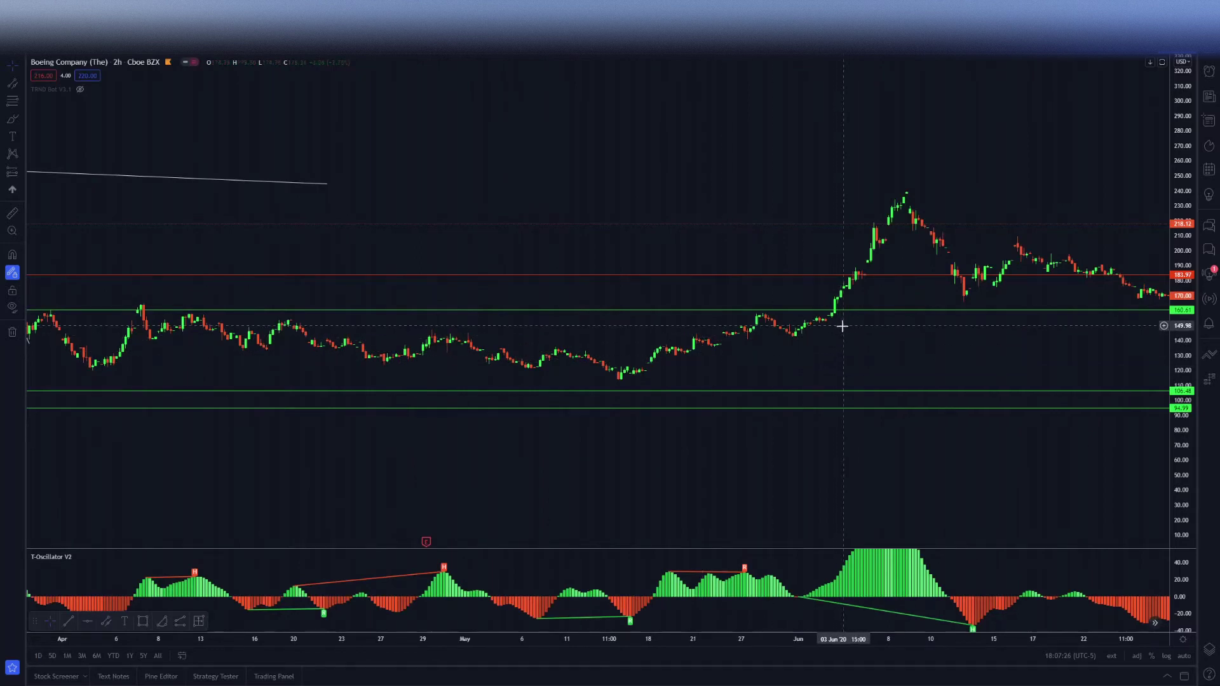
scroll(842, 326, up, 2)
click(23, 86)
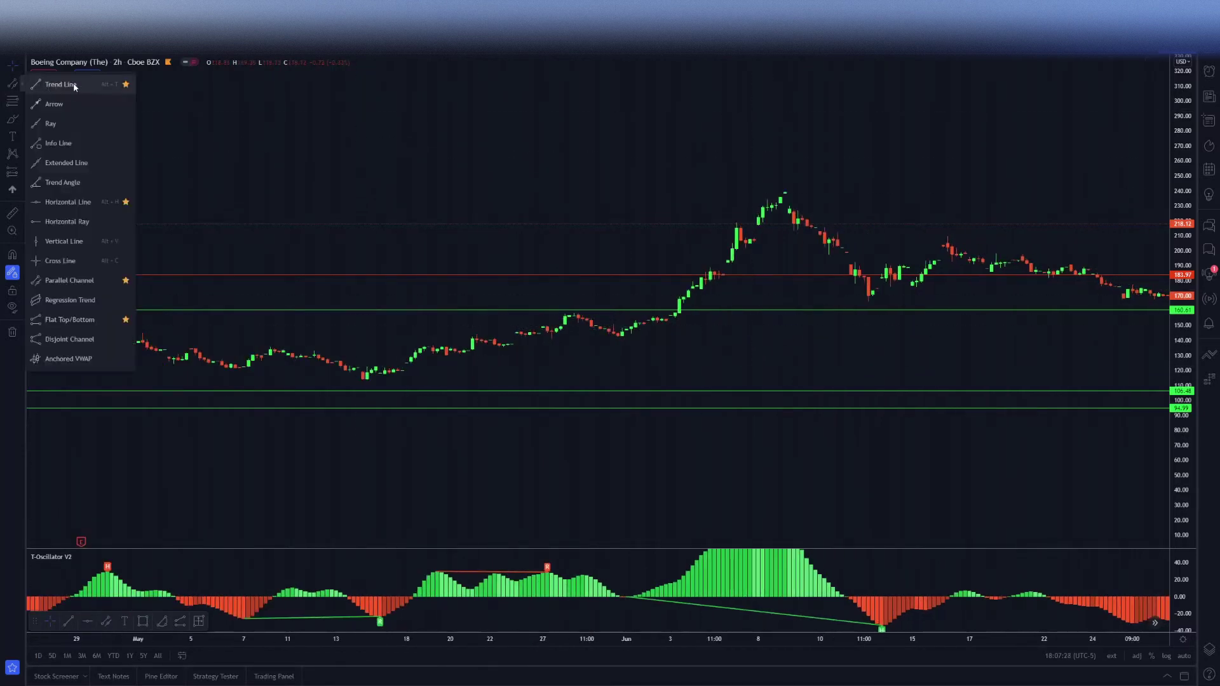
click(69, 85)
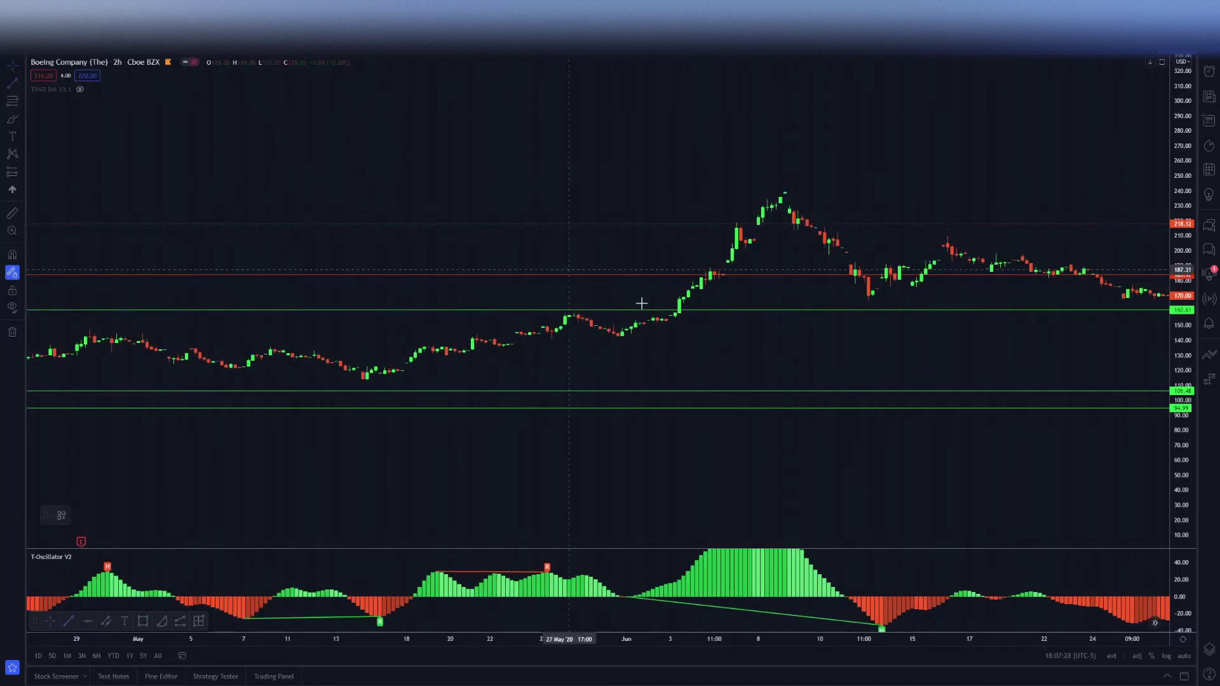
click(676, 316)
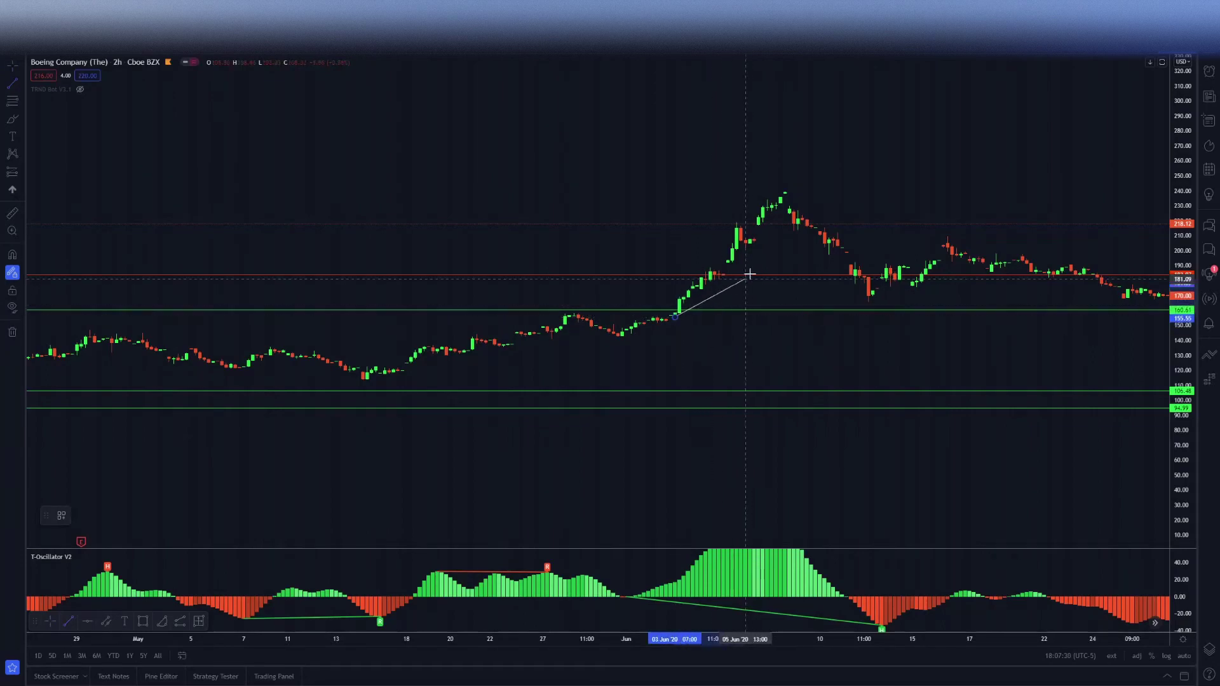
click(804, 211)
scroll(182, 116, up, 3)
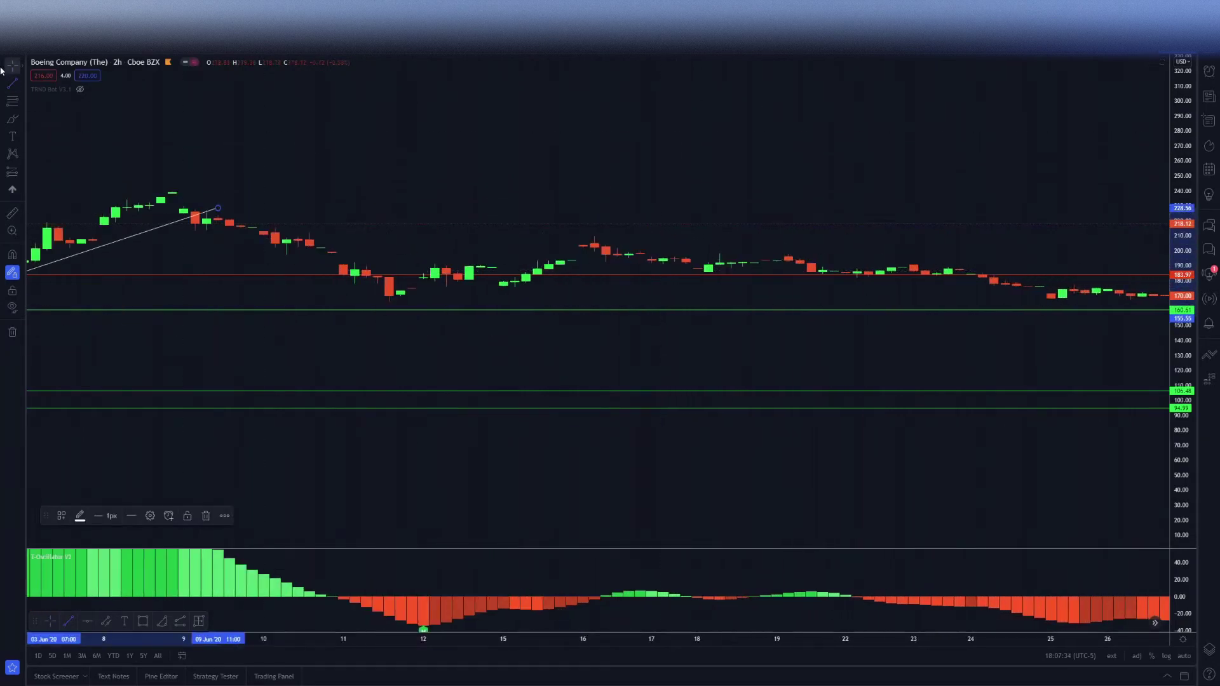
- Extend the upper end of the rising June trend line to about 237.25 on 9 June 2020
drag(196, 131, 692, 167)
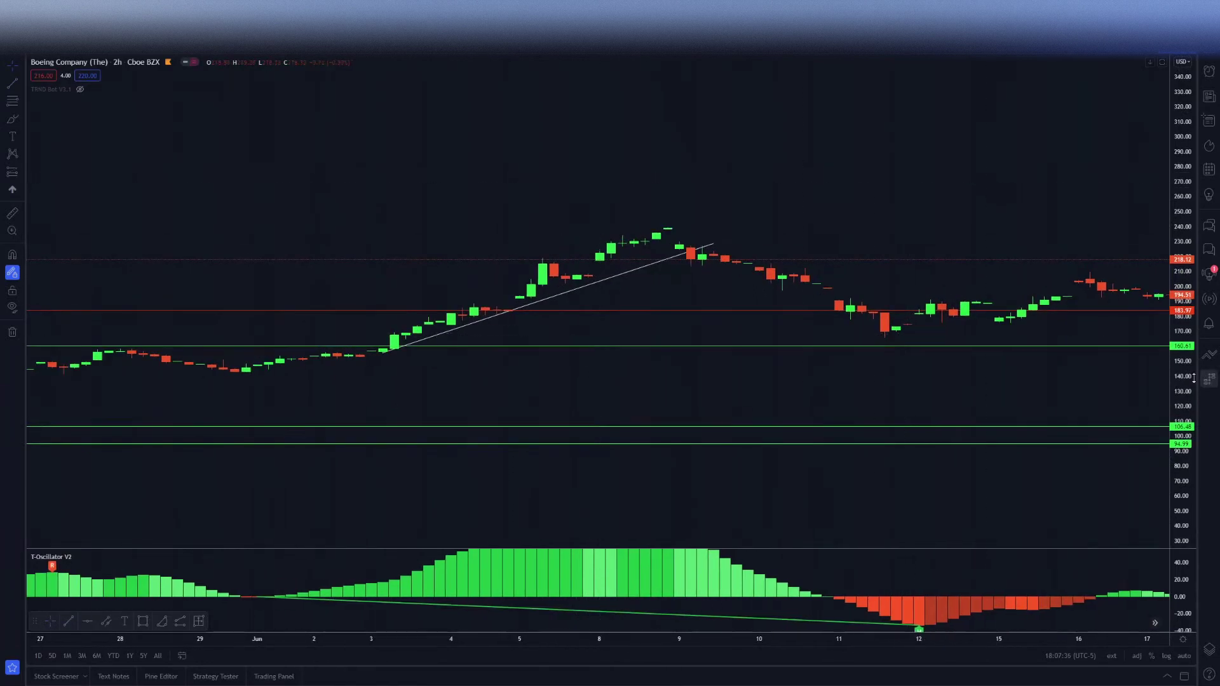
drag(1194, 379, 1090, 97)
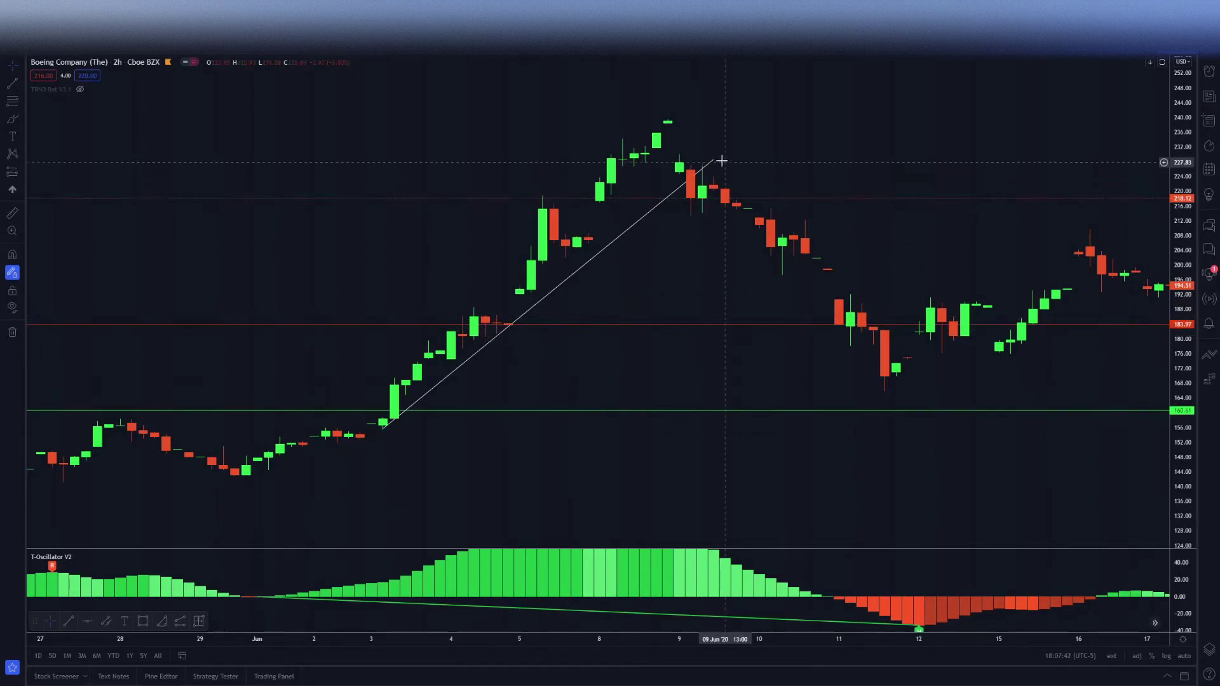
drag(712, 164, 736, 128)
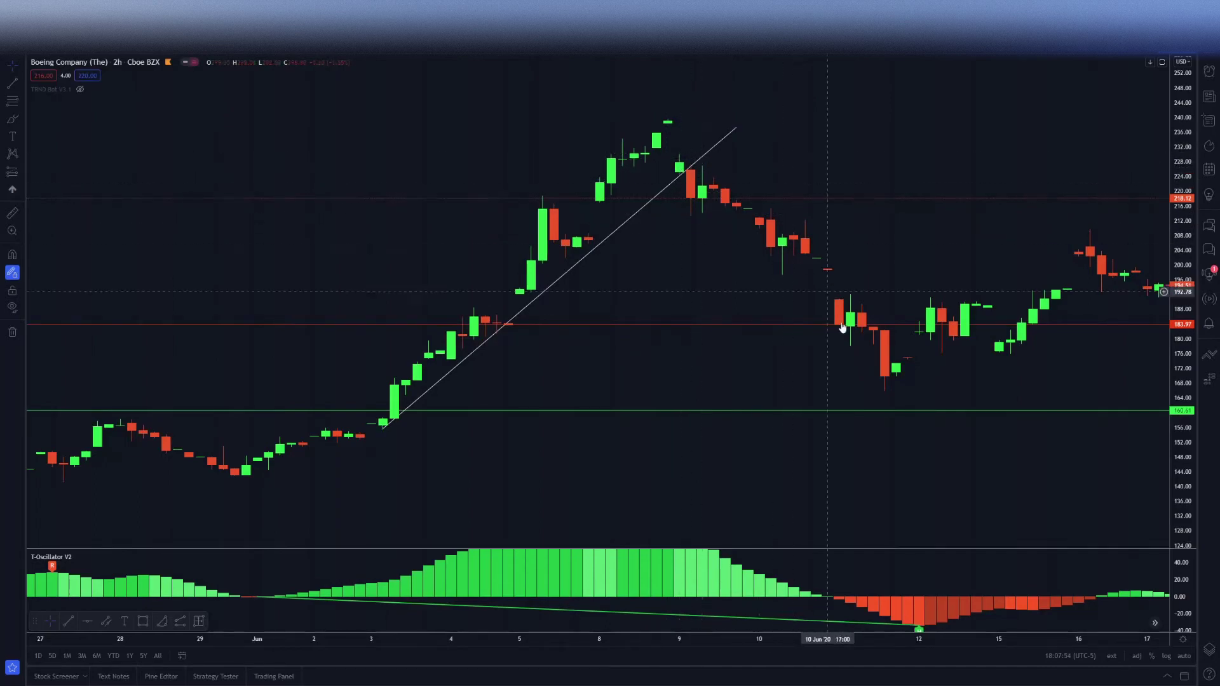
- Delete the short falling trend line at the late March 2020 pullback
scroll(476, 309, down, 5)
drag(455, 323, 775, 203)
scroll(559, 321, down, 5)
drag(489, 339, 847, 309)
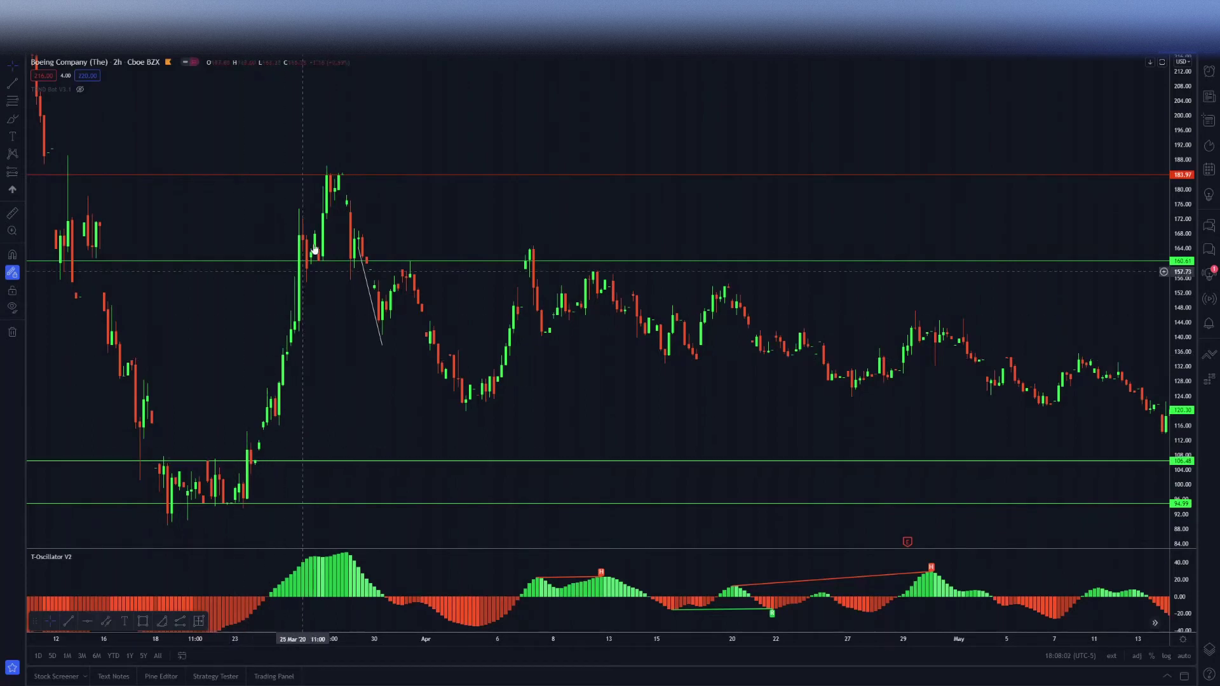
scroll(573, 465, right, 5)
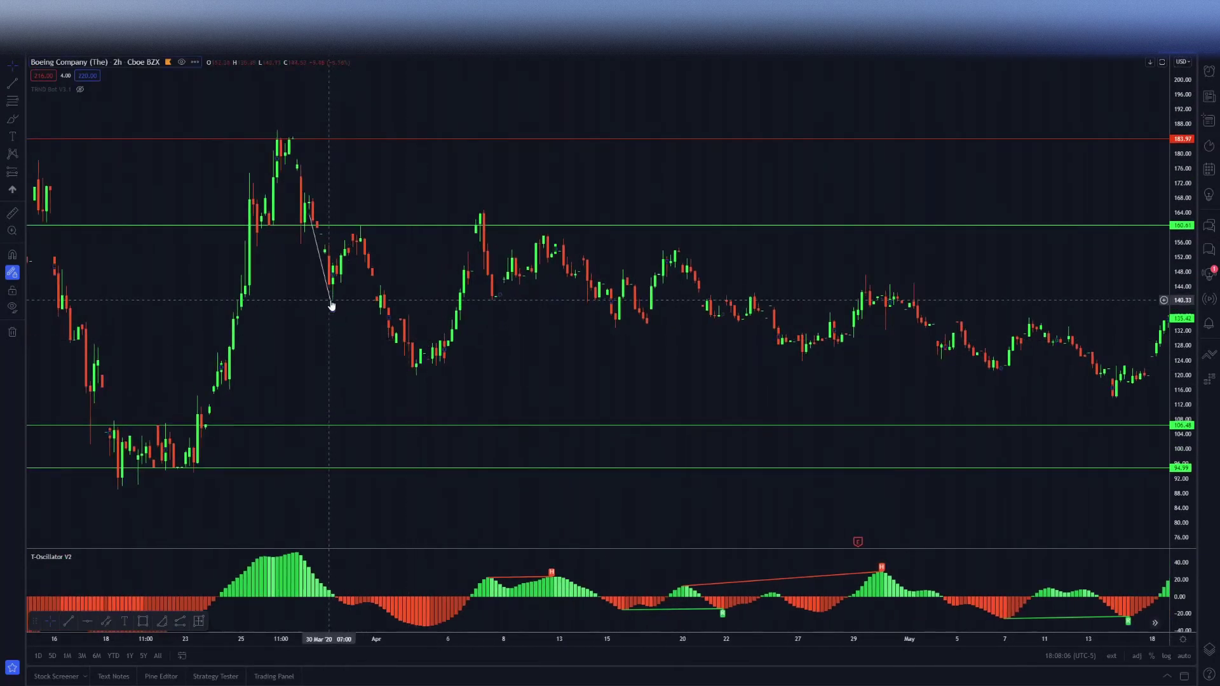
click(331, 305)
key(Delete)
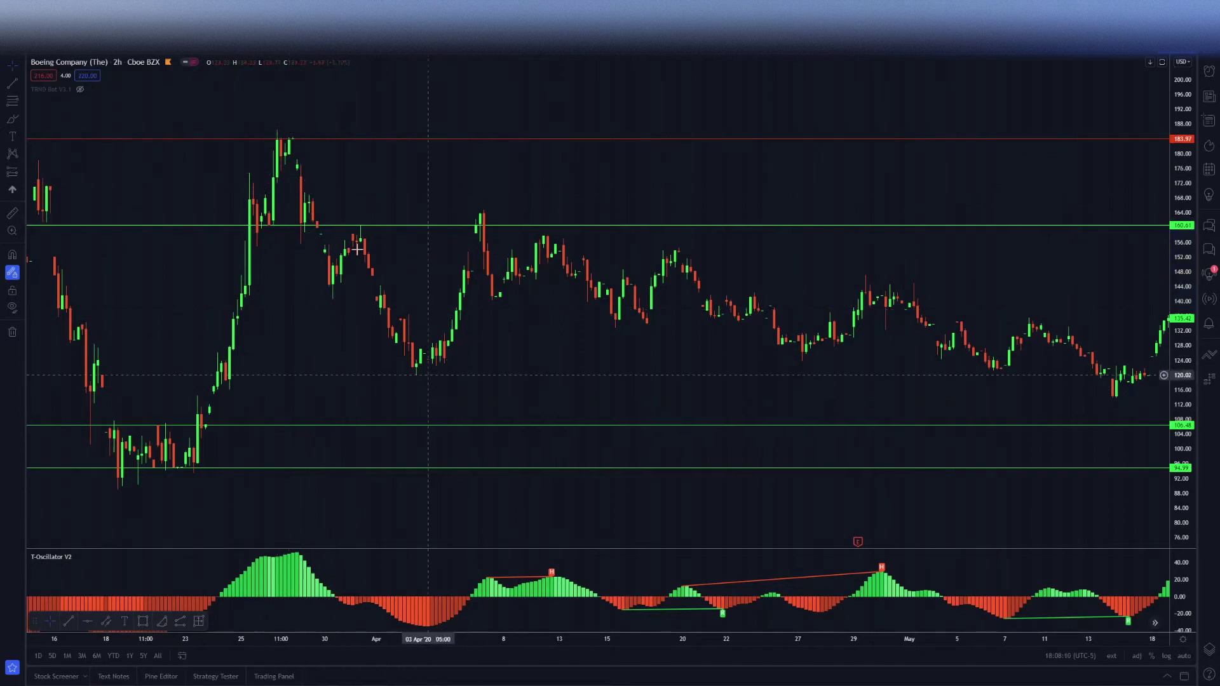
- Examine the two-hour price action from April 2020 through February 2021 against the marked levels, using a compressed price scale
drag(619, 314, 220, 315)
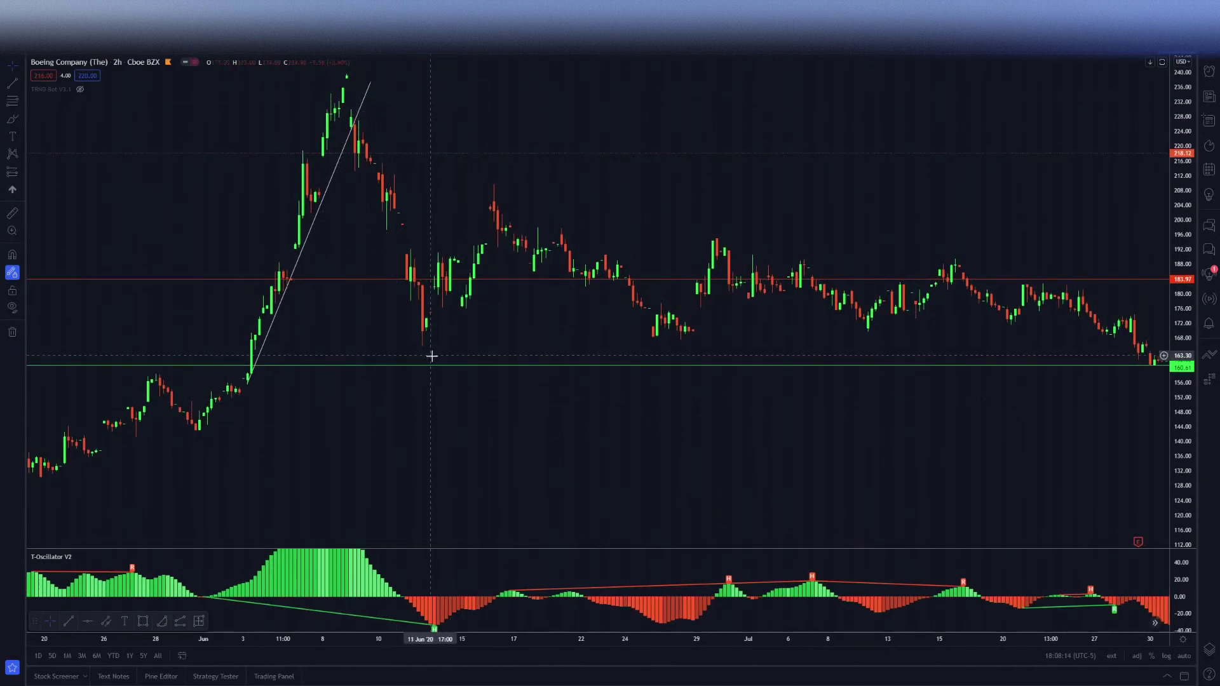
drag(513, 333, 339, 333)
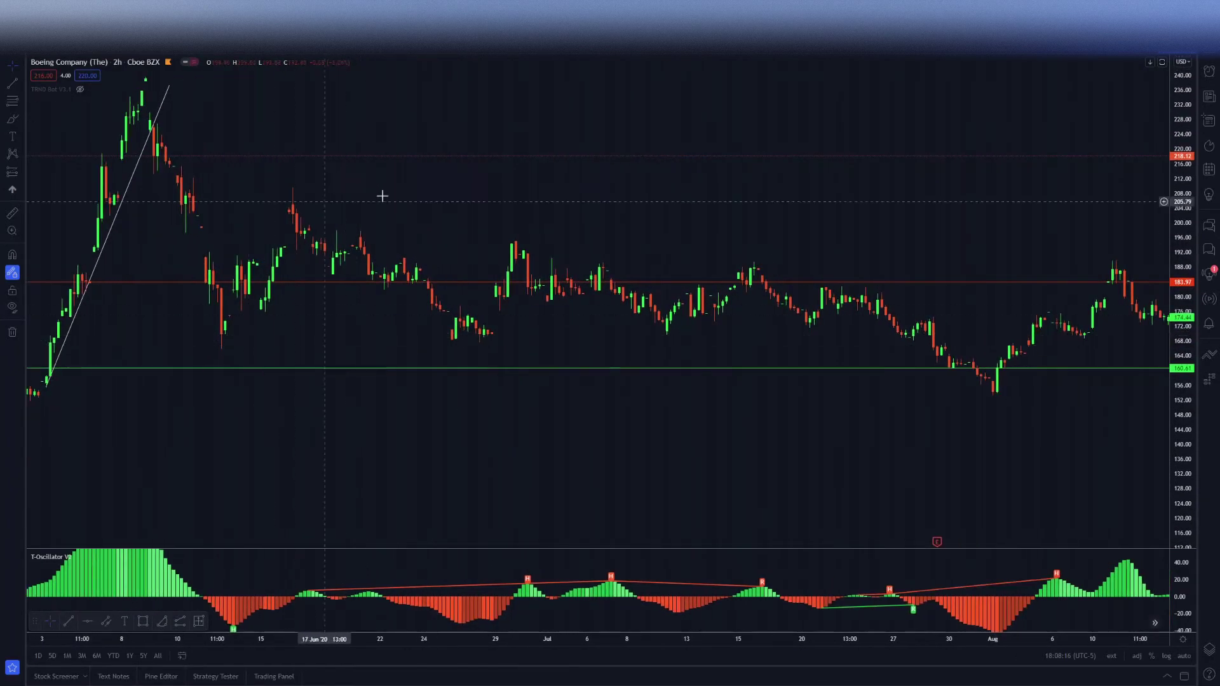
drag(670, 428, 464, 243)
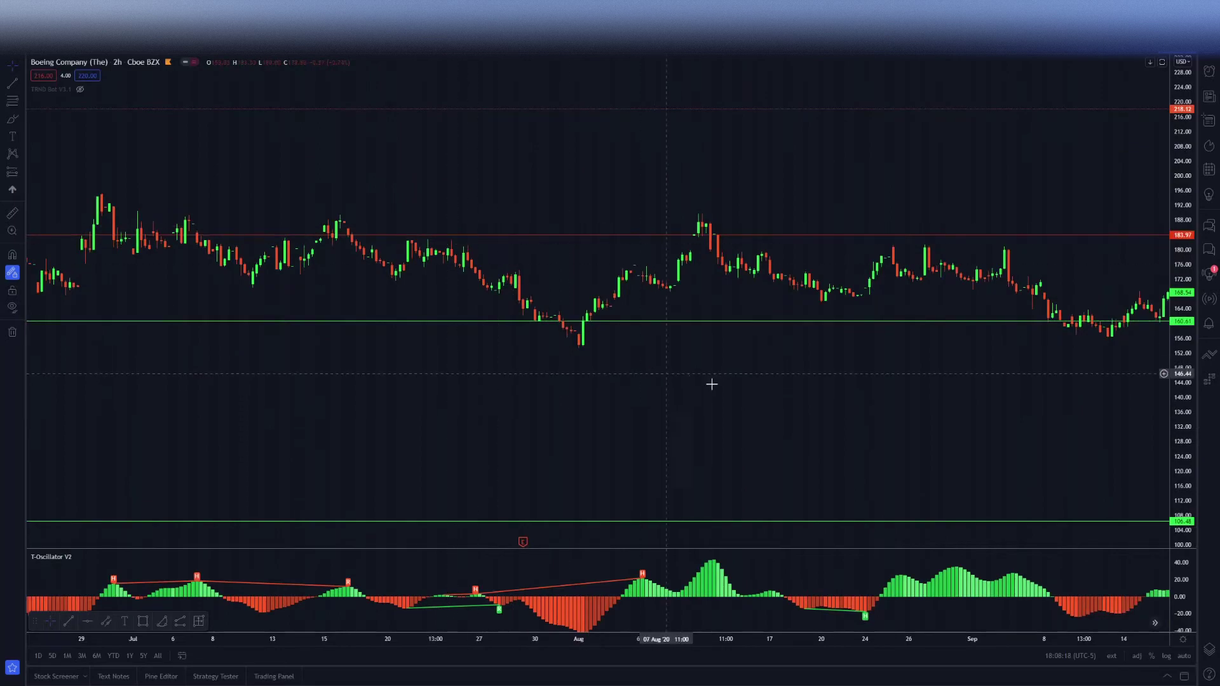
drag(1036, 394, 594, 348)
scroll(692, 373, down, 3)
drag(1112, 397, 452, 343)
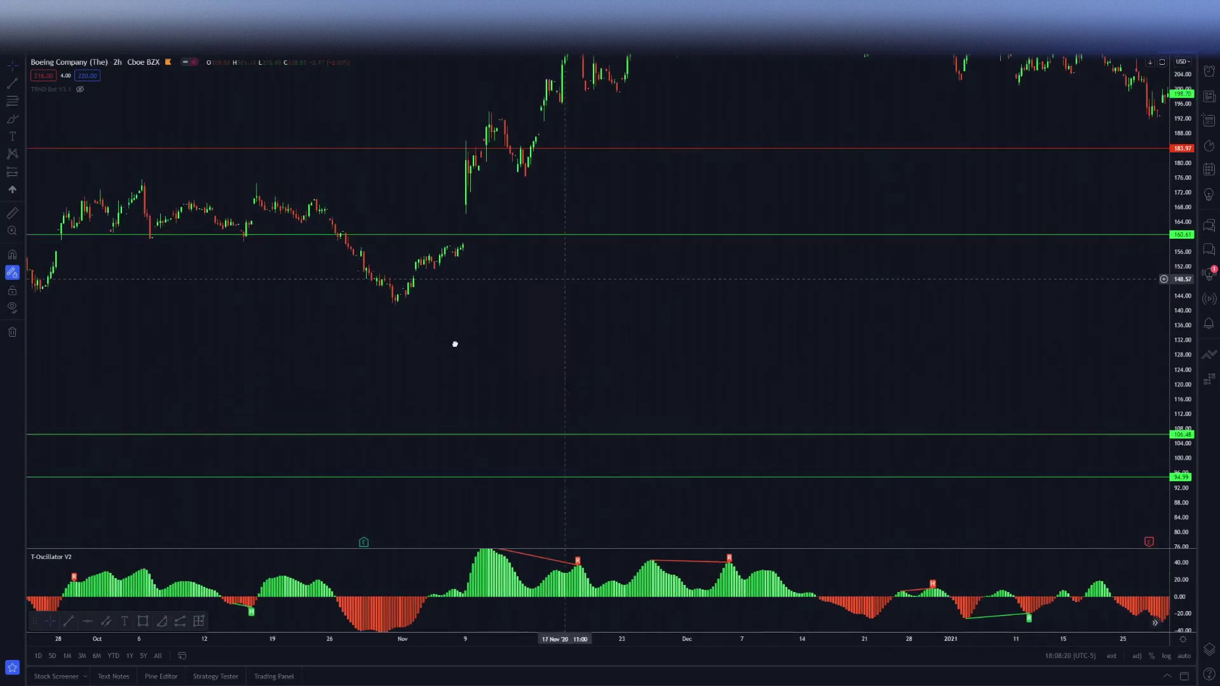
drag(746, 196, 605, 196)
drag(1182, 139, 1165, 399)
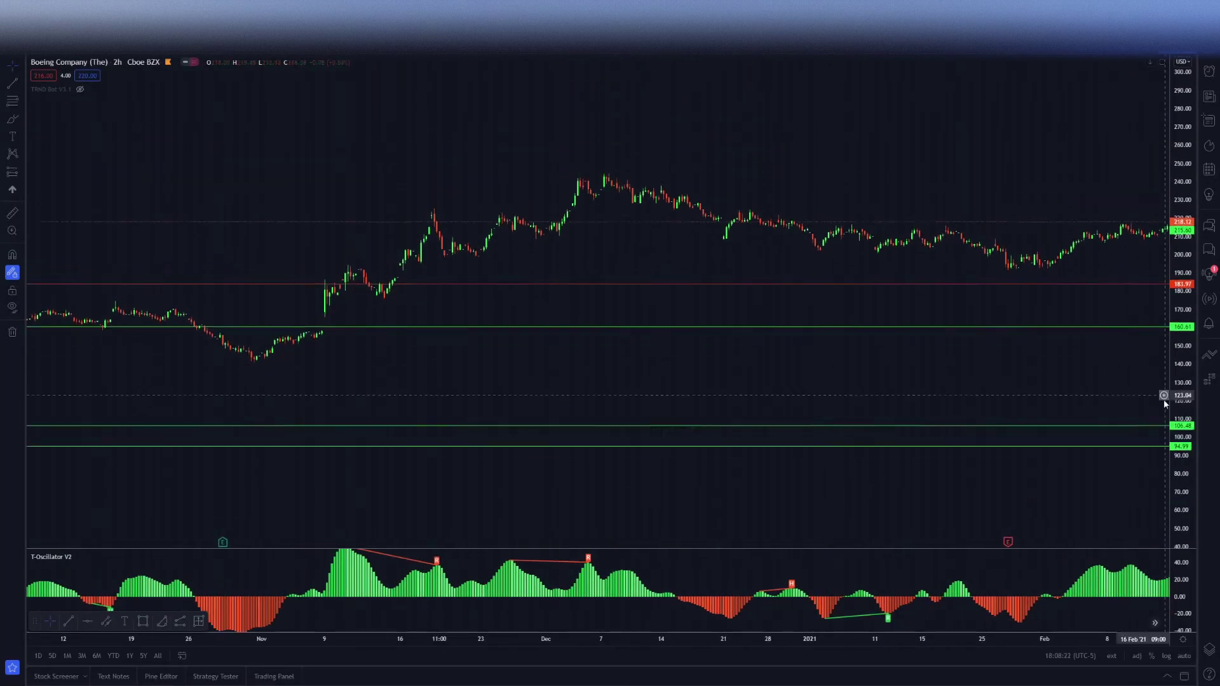
drag(638, 388, 659, 467)
scroll(439, 377, down, 5)
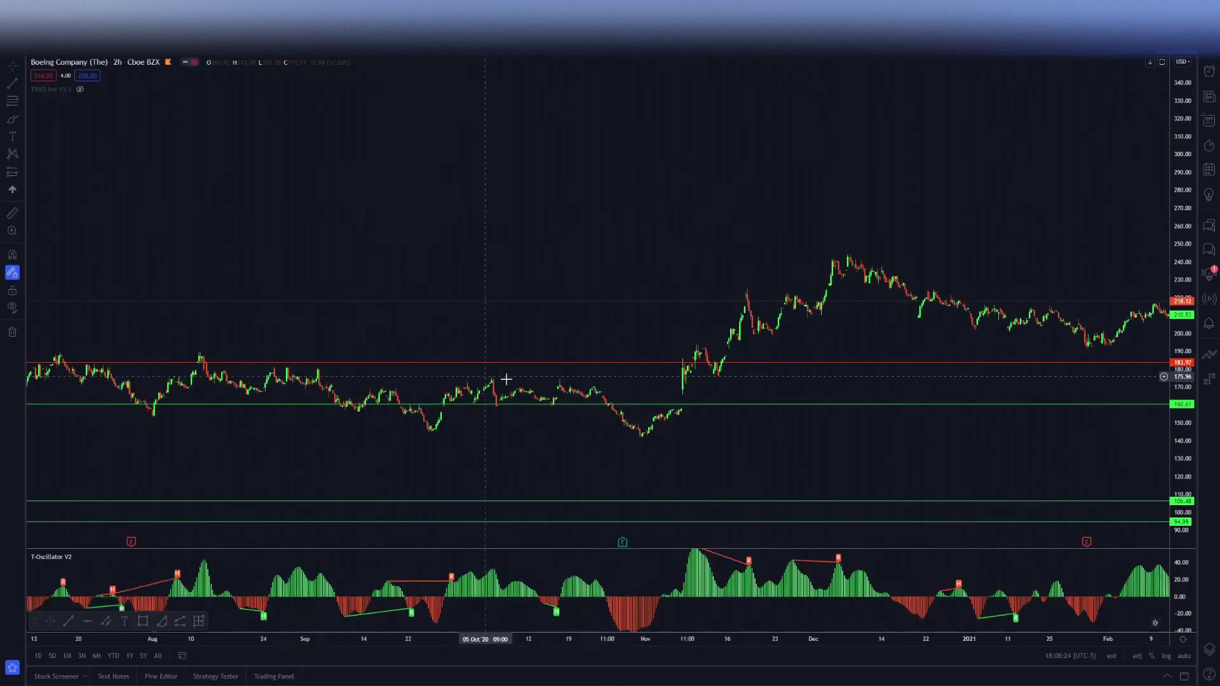
- Switch the chart to the daily interval and review the price history from early 2019 through August 2021
click(222, 41)
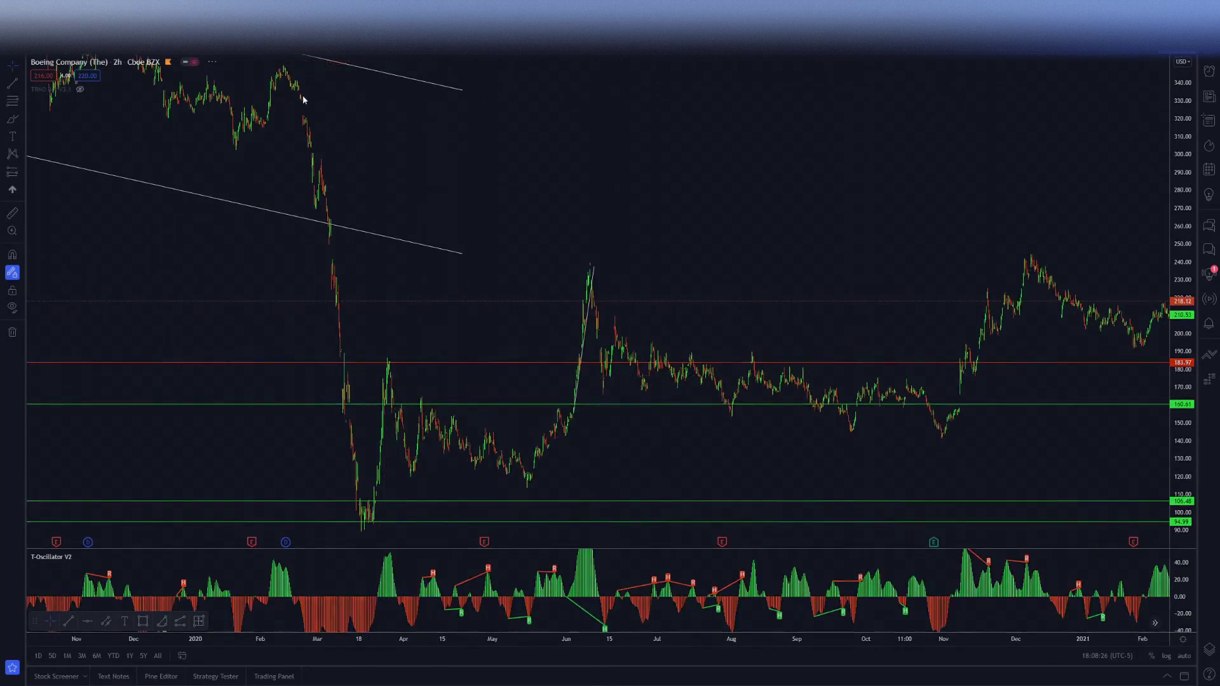
scroll(930, 209, up, 10)
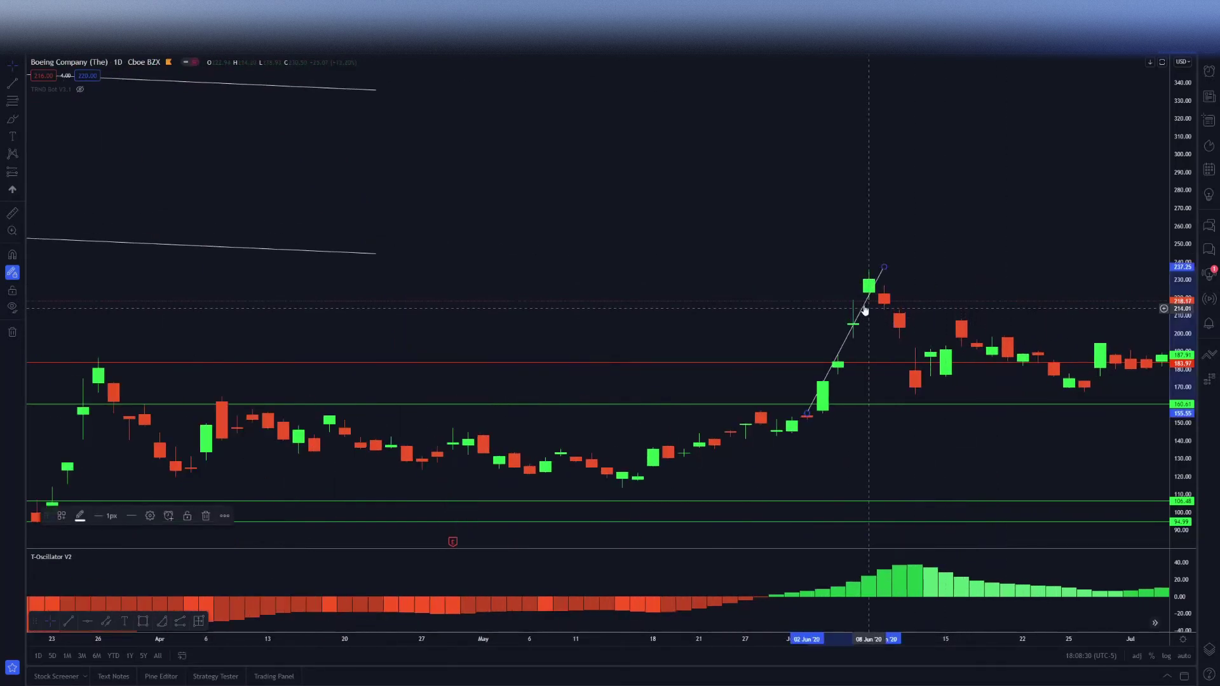
scroll(935, 201, down, 6)
drag(1008, 231, 550, 169)
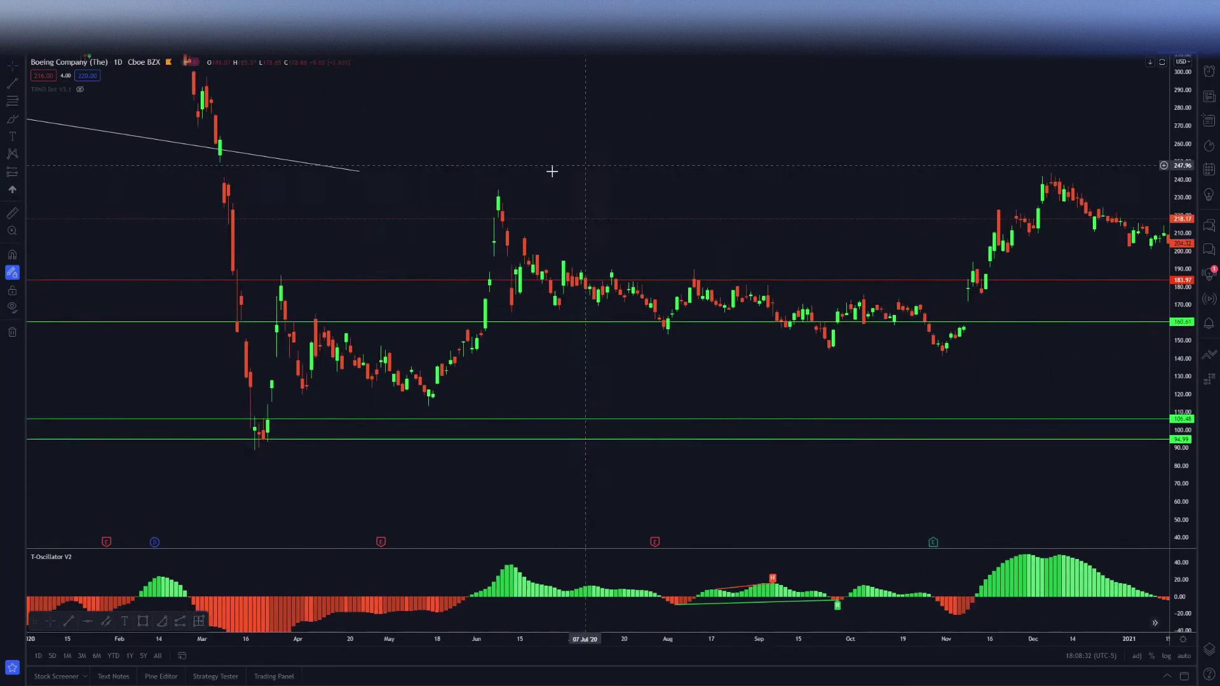
drag(1178, 186, 1179, 392)
scroll(1073, 409, down, 5)
drag(1073, 408, 508, 419)
scroll(762, 432, down, 4)
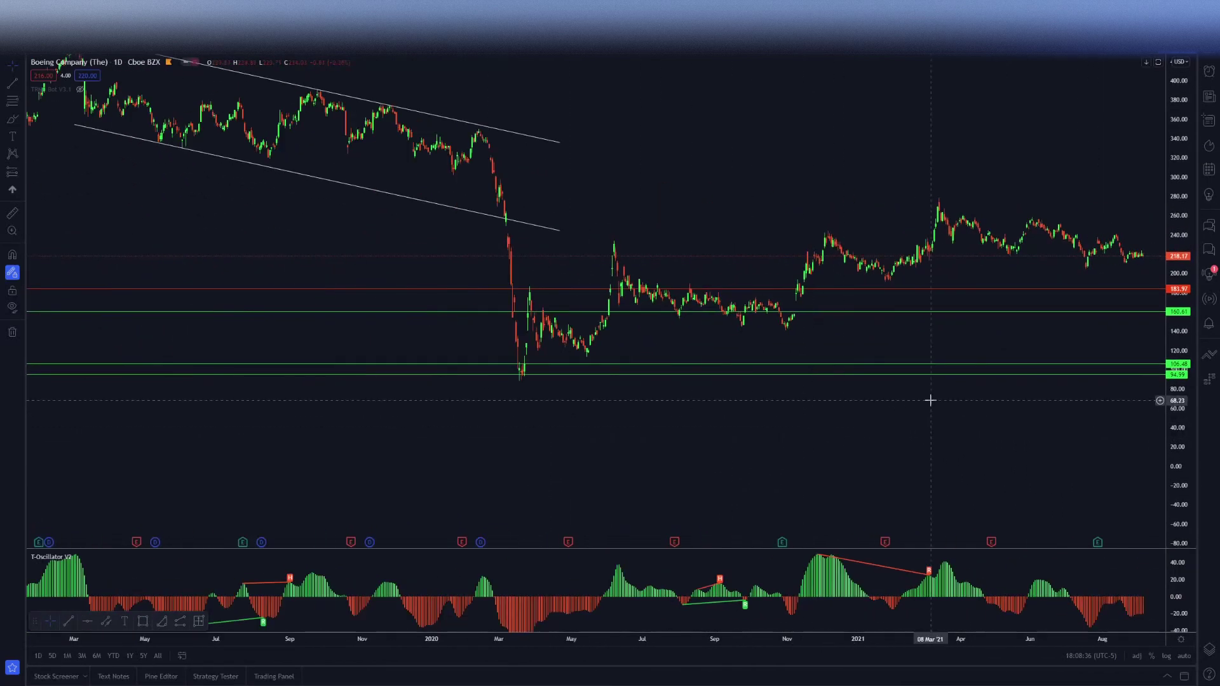
- Draw a rising parallel channel from about 90.61 on 19 March 2020 to 216.71 on 16 September 2021, its upper line touching the June 2020 high
click(21, 87)
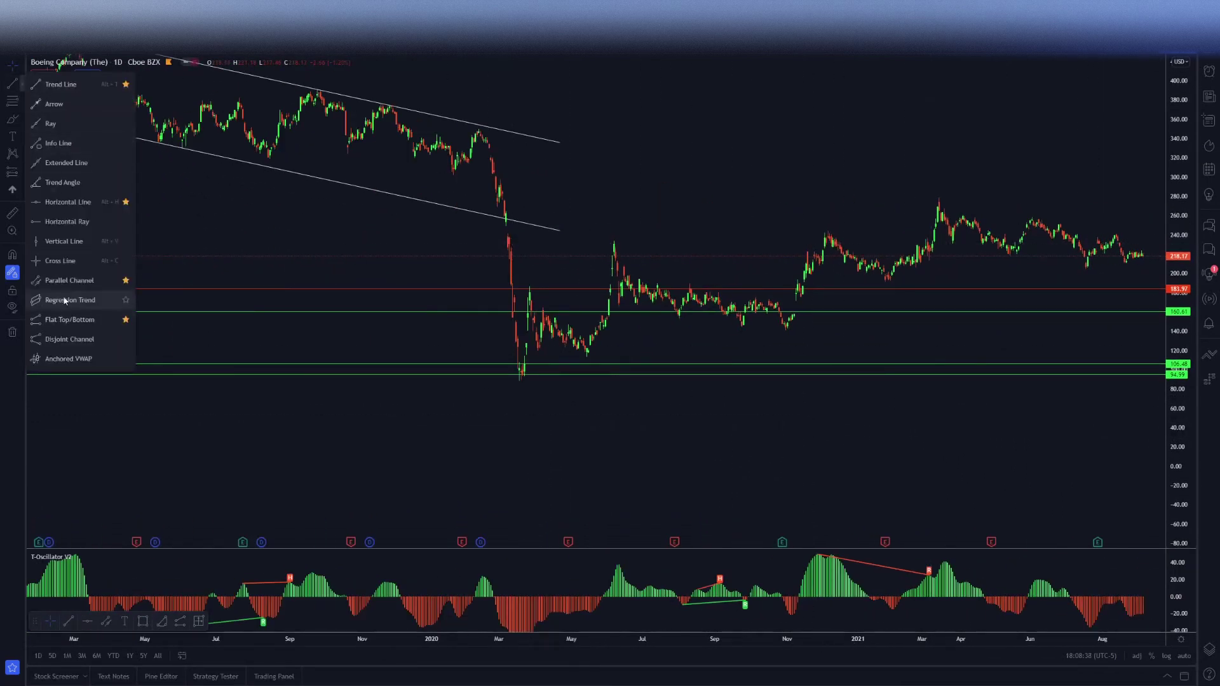
click(86, 283)
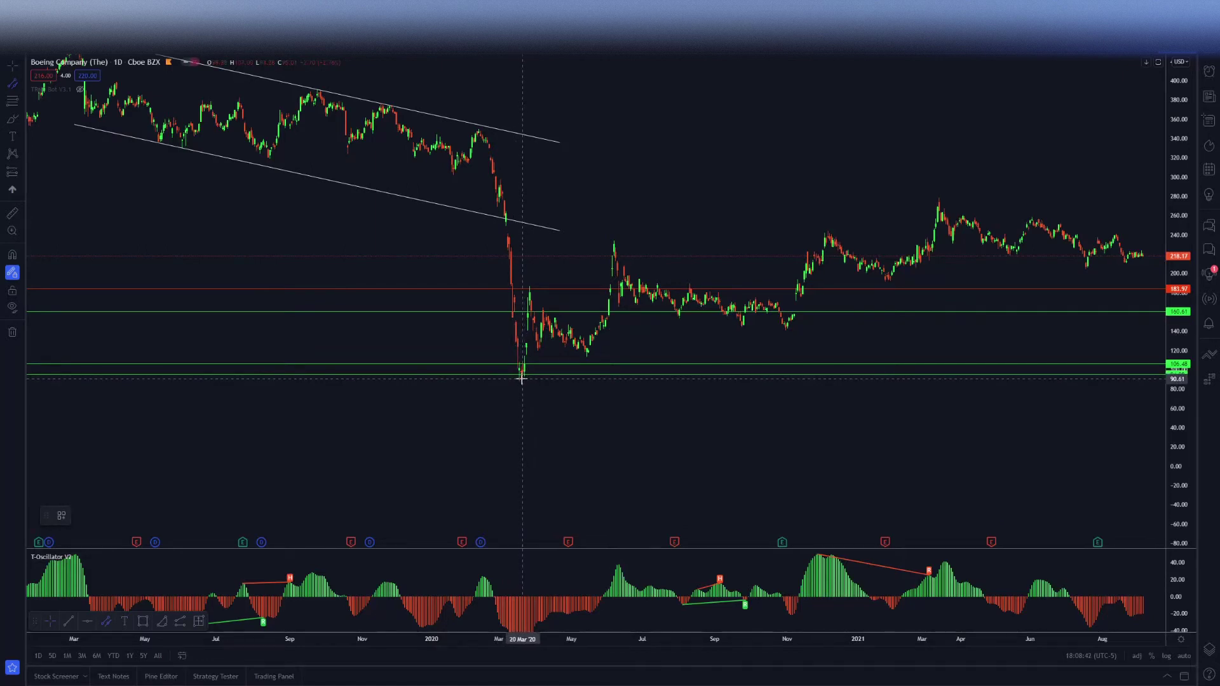
drag(521, 378, 1160, 258)
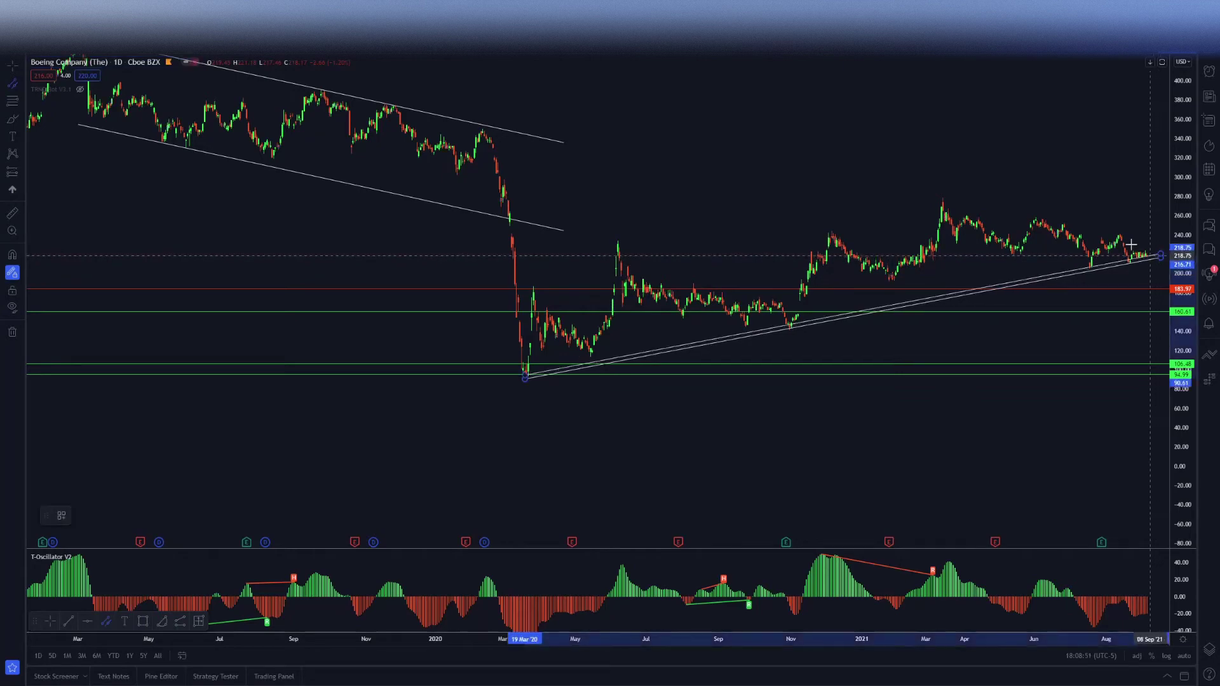
click(1070, 153)
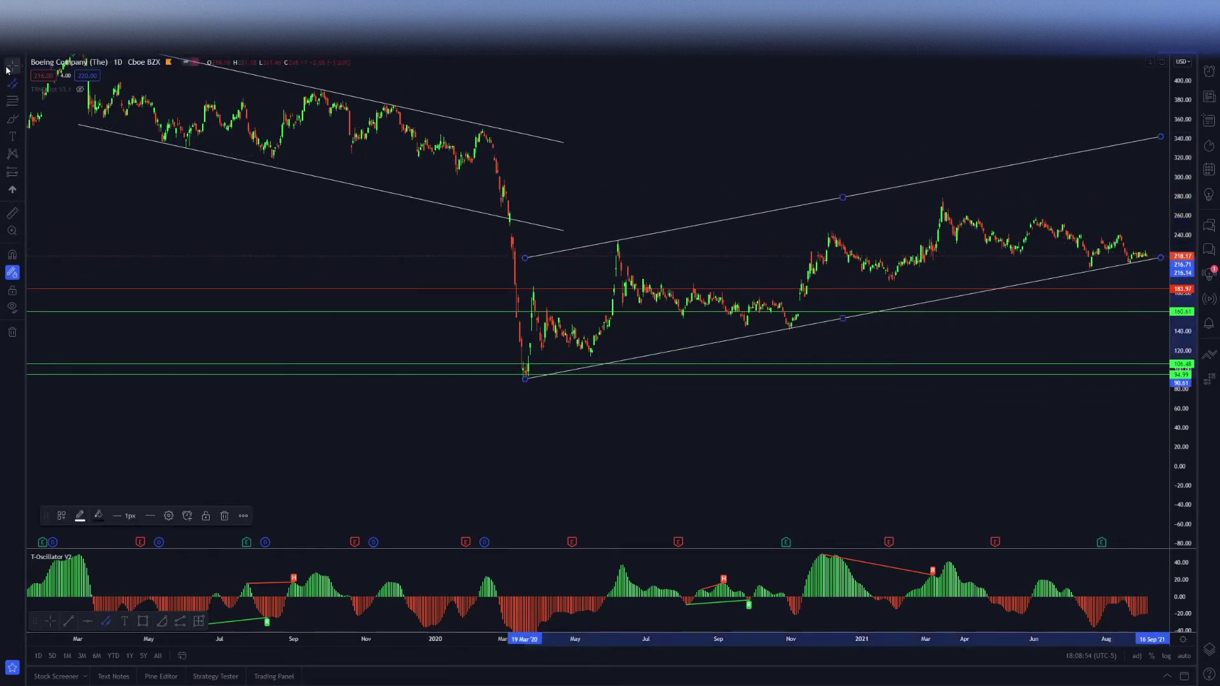
click(248, 175)
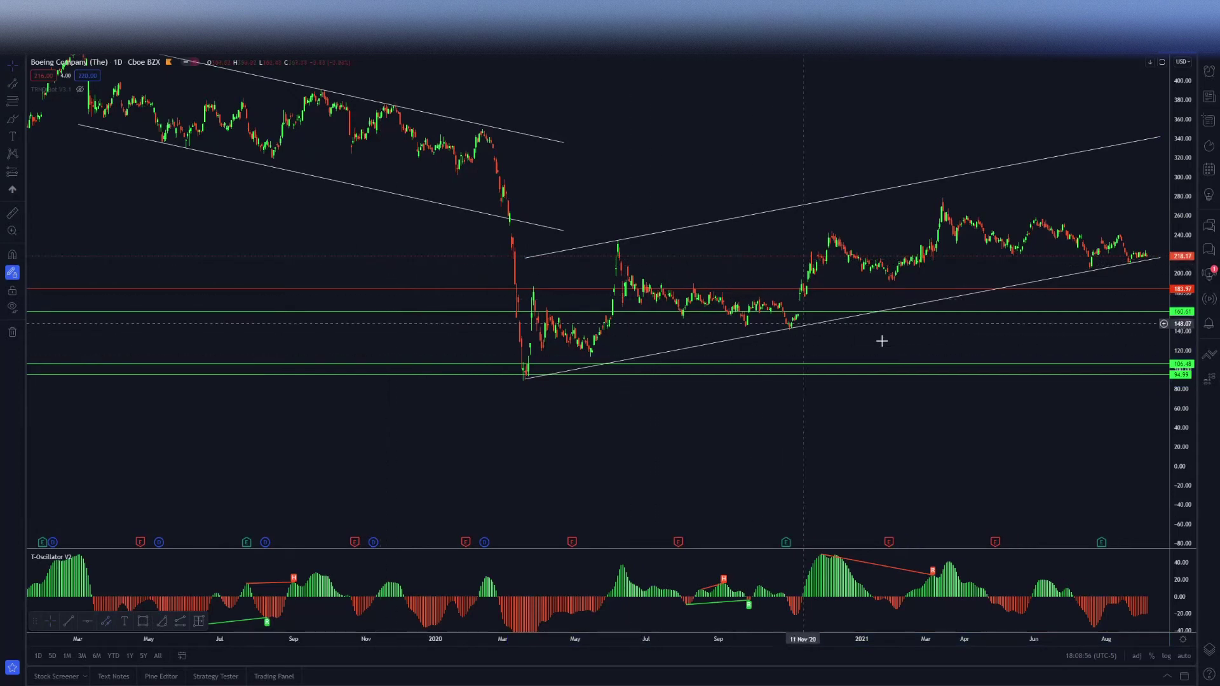
- Add a horizontal line at about 216.71, level with the September 2021 end of the channel's lower line
drag(934, 350, 775, 356)
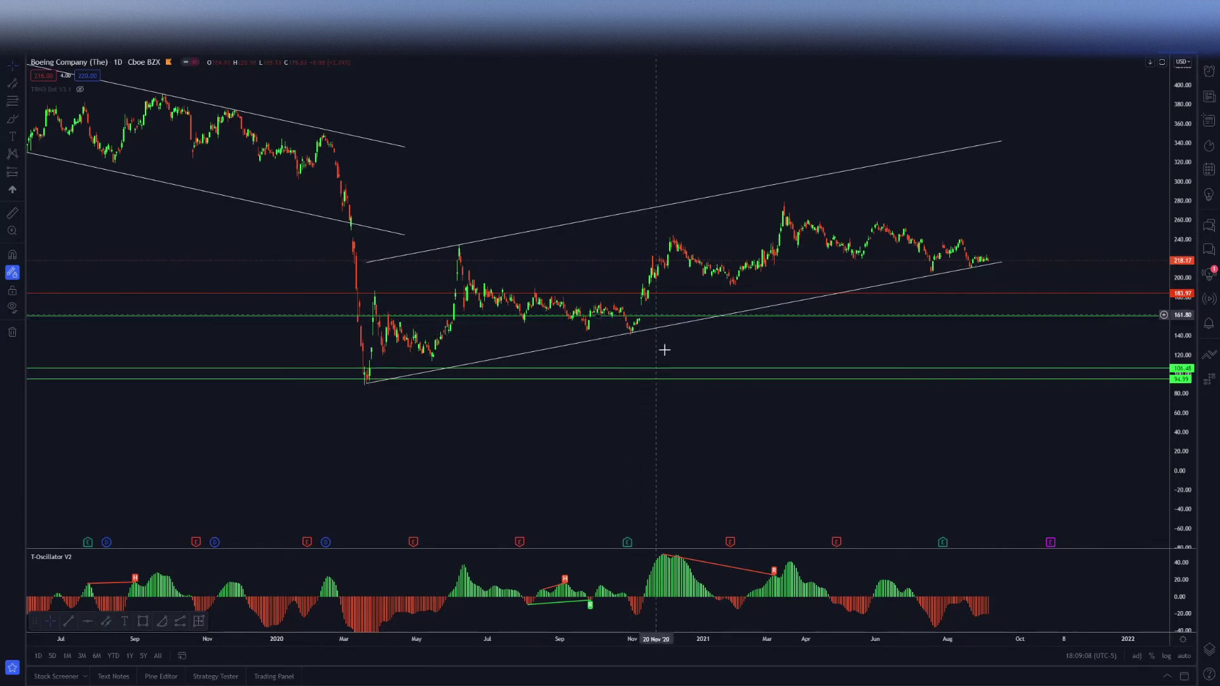
drag(709, 331, 606, 333)
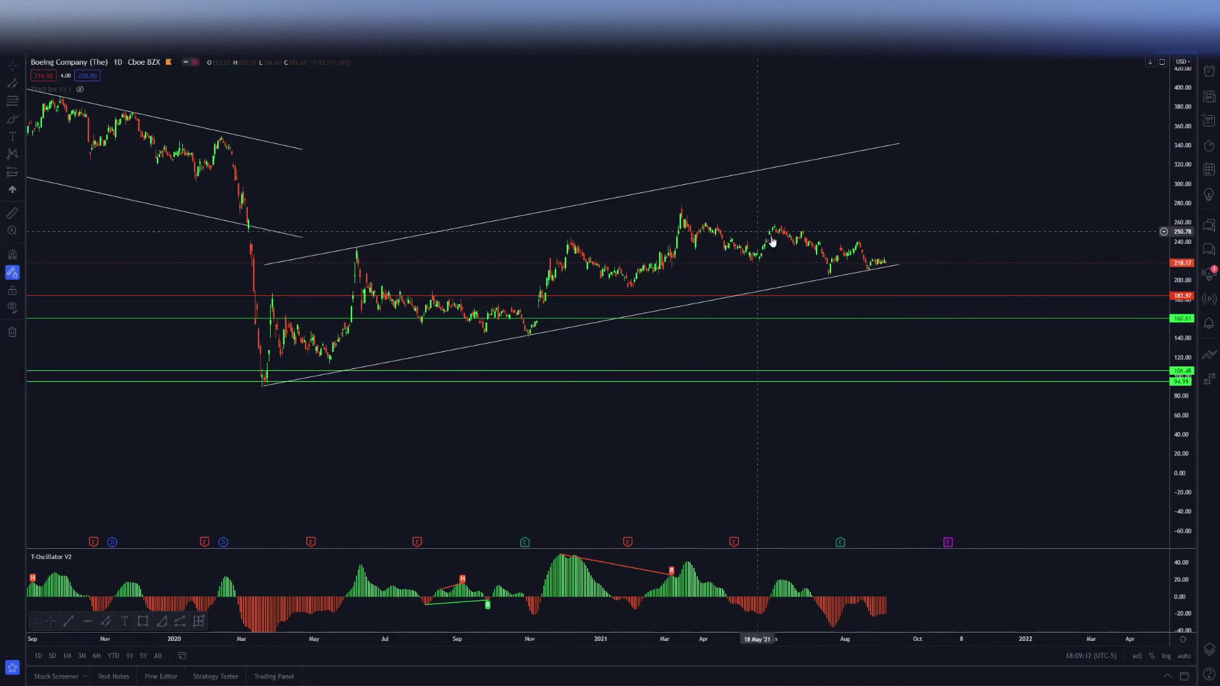
drag(836, 212, 652, 234)
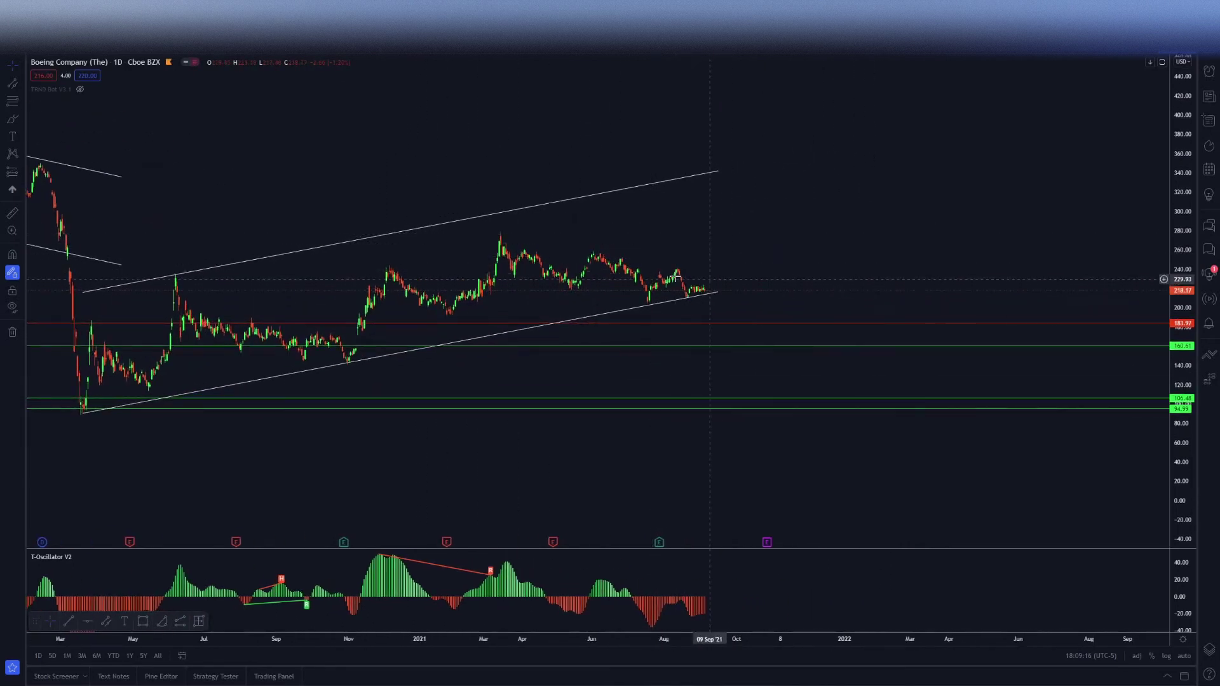
click(22, 83)
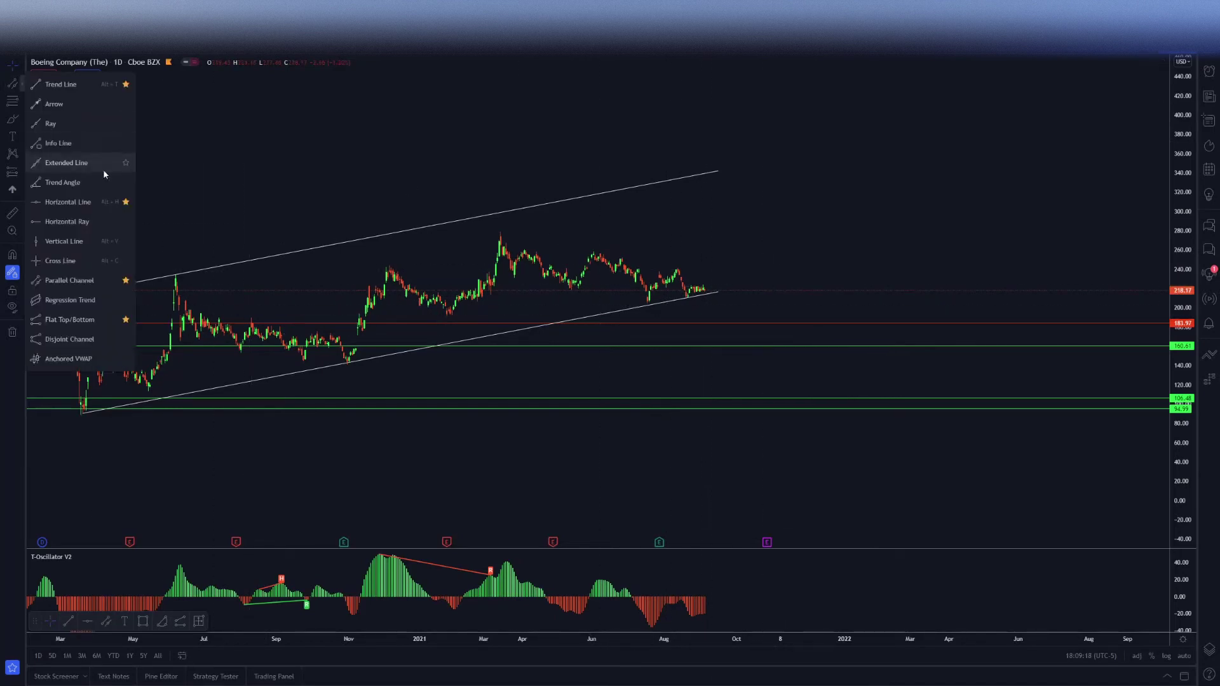
click(56, 200)
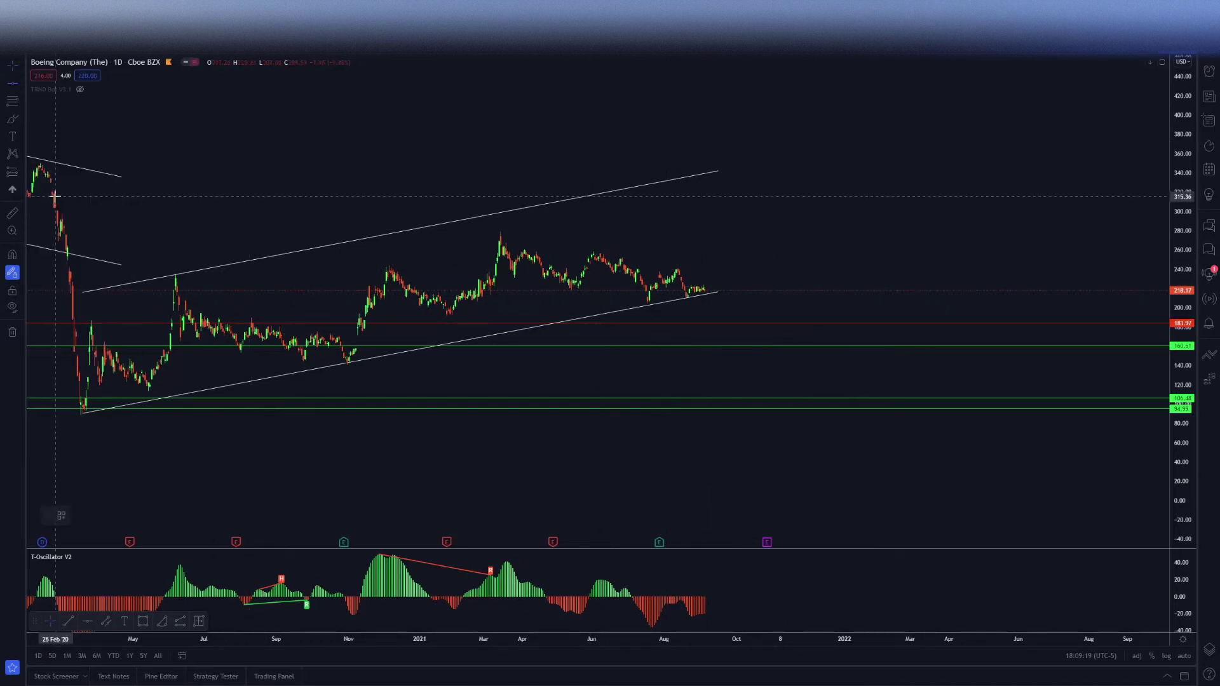
click(605, 291)
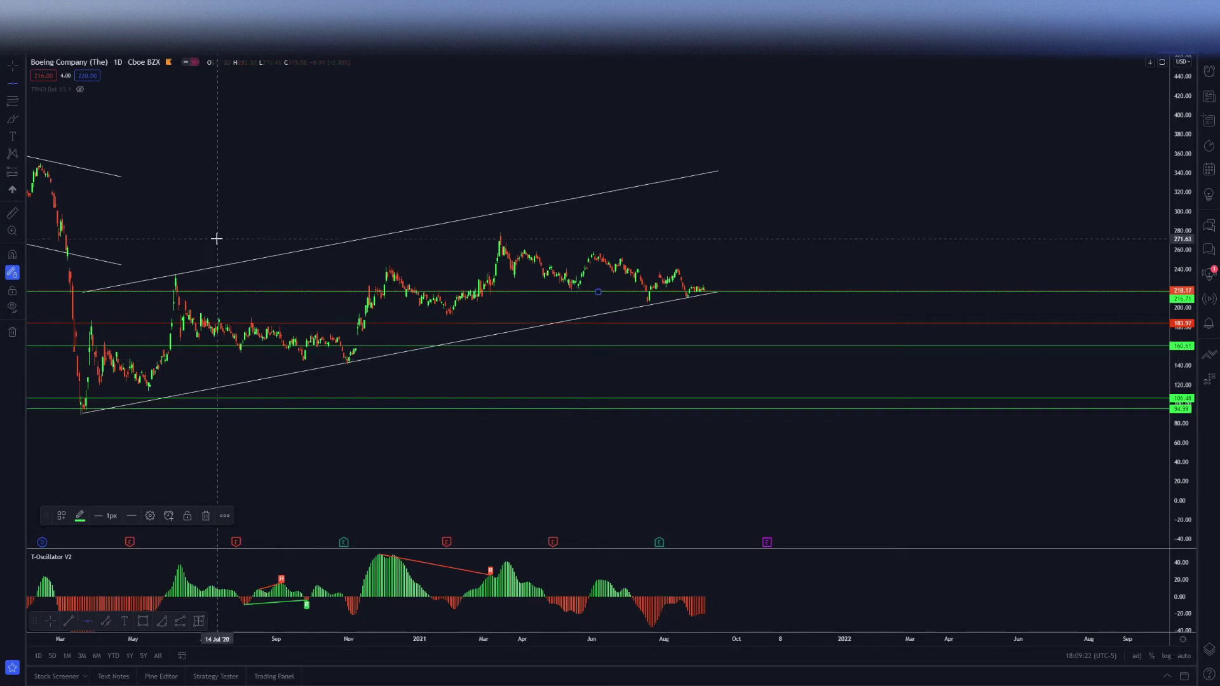
click(14, 73)
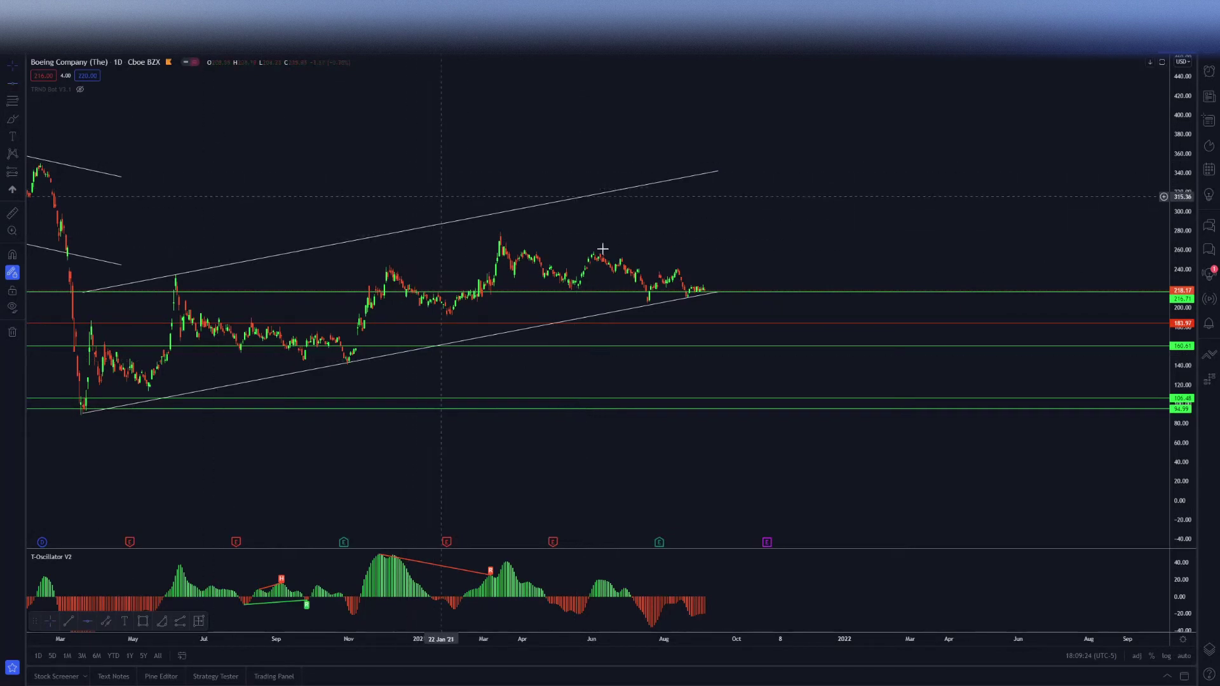
- Extend the rising parallel channel forward along its slope to about mid-November 2021
scroll(696, 279, up, 4)
scroll(674, 268, up, 4)
drag(346, 233, 737, 249)
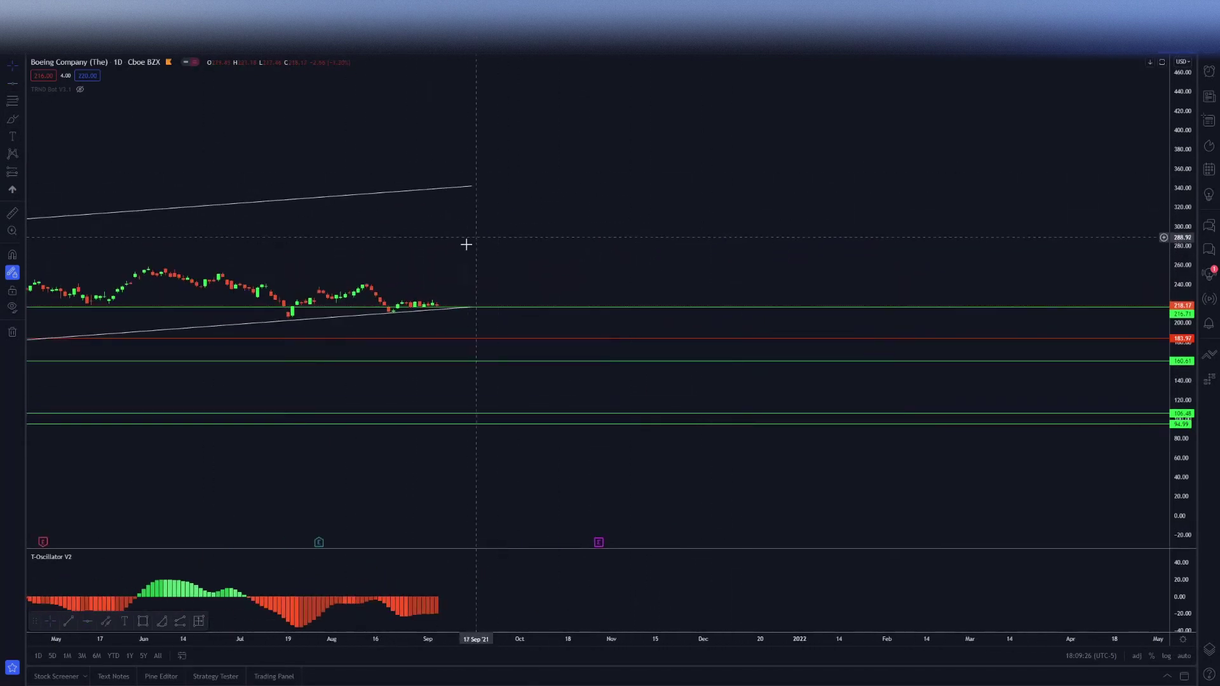
drag(470, 246, 678, 248)
drag(1192, 401, 1080, 235)
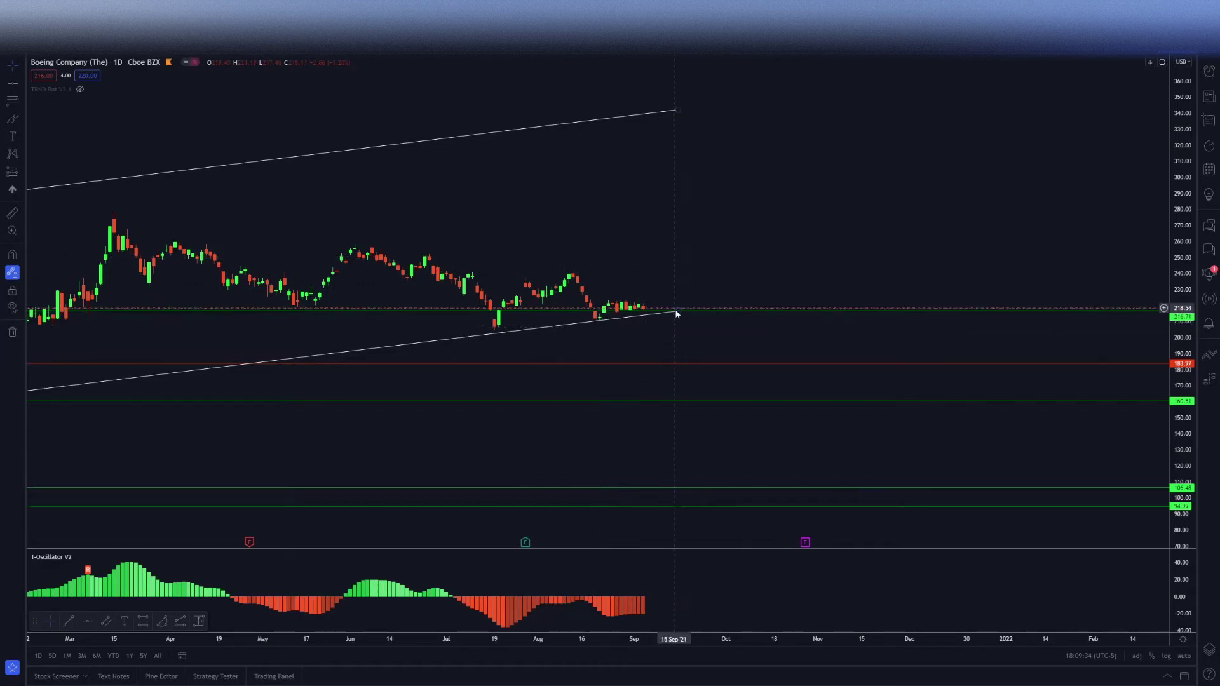
drag(676, 311, 869, 290)
click(735, 275)
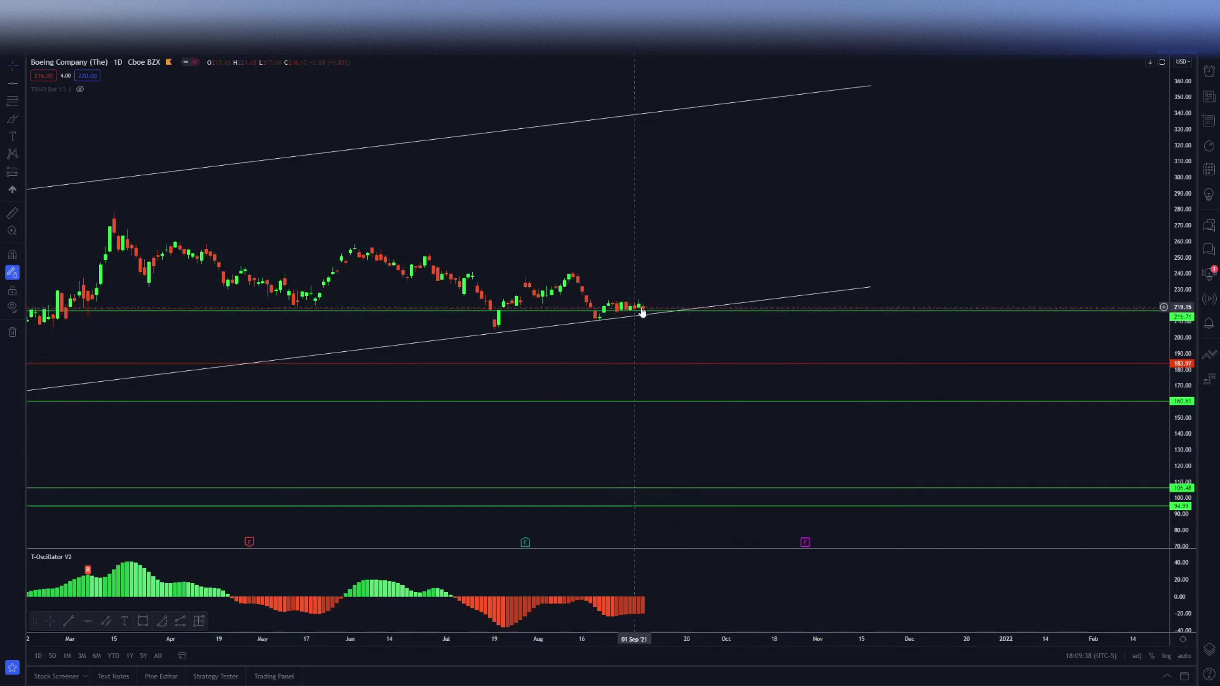
- Move the red horizontal line to about 193.14 and the green horizontal line just below it to about 175.81
scroll(483, 235, down, 3)
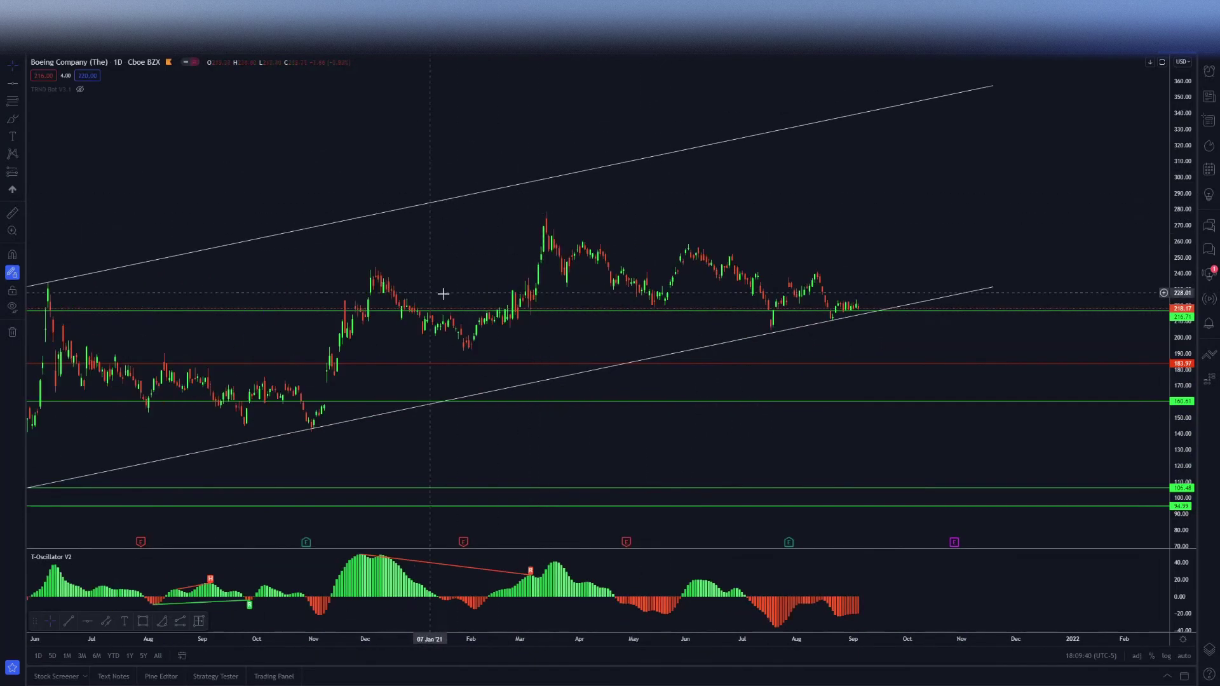
scroll(861, 308, up, 2)
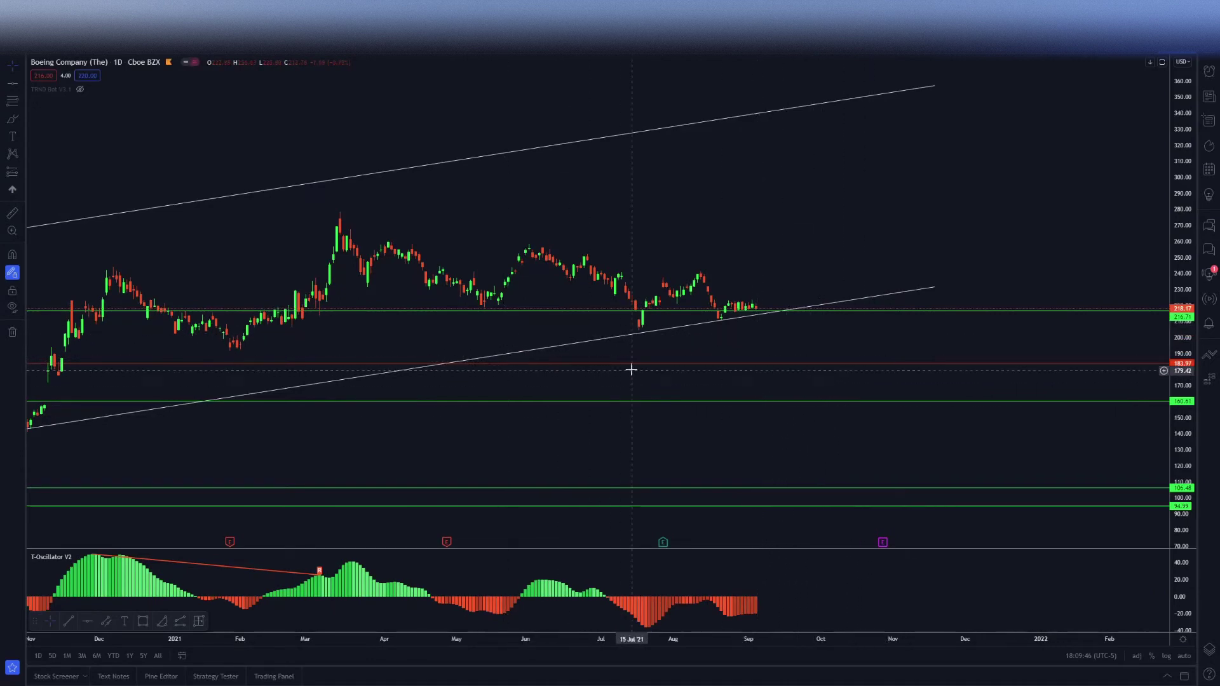
drag(633, 368, 643, 354)
drag(501, 407, 520, 381)
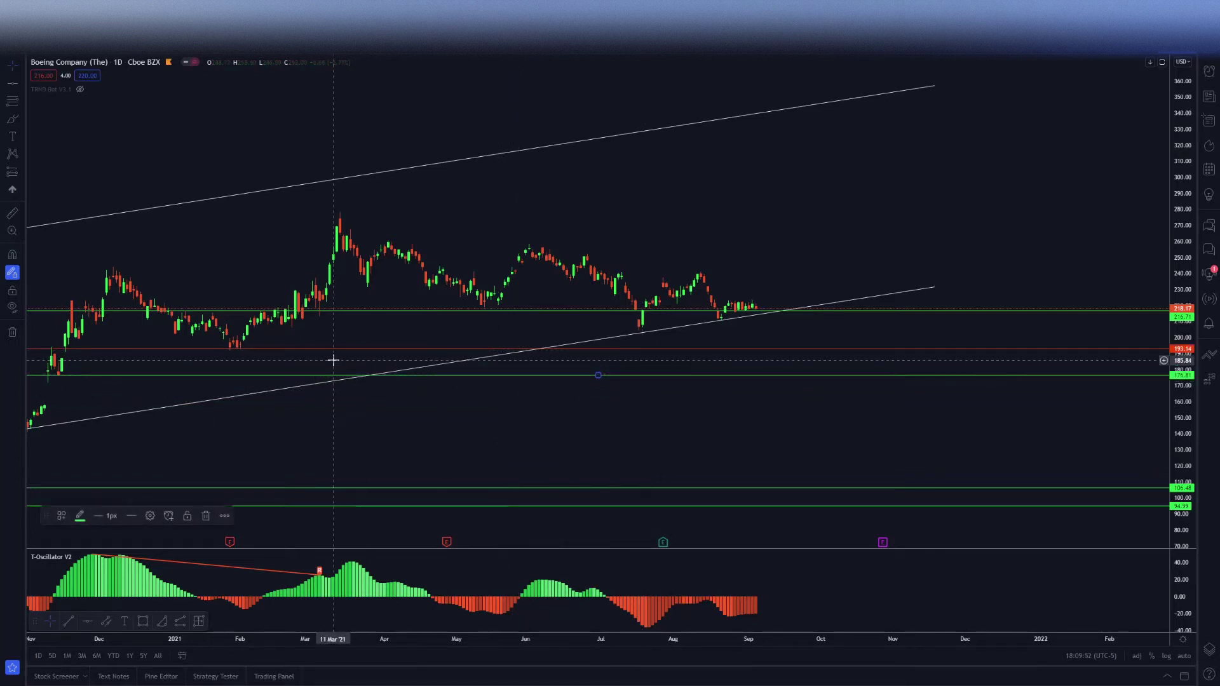
click(333, 360)
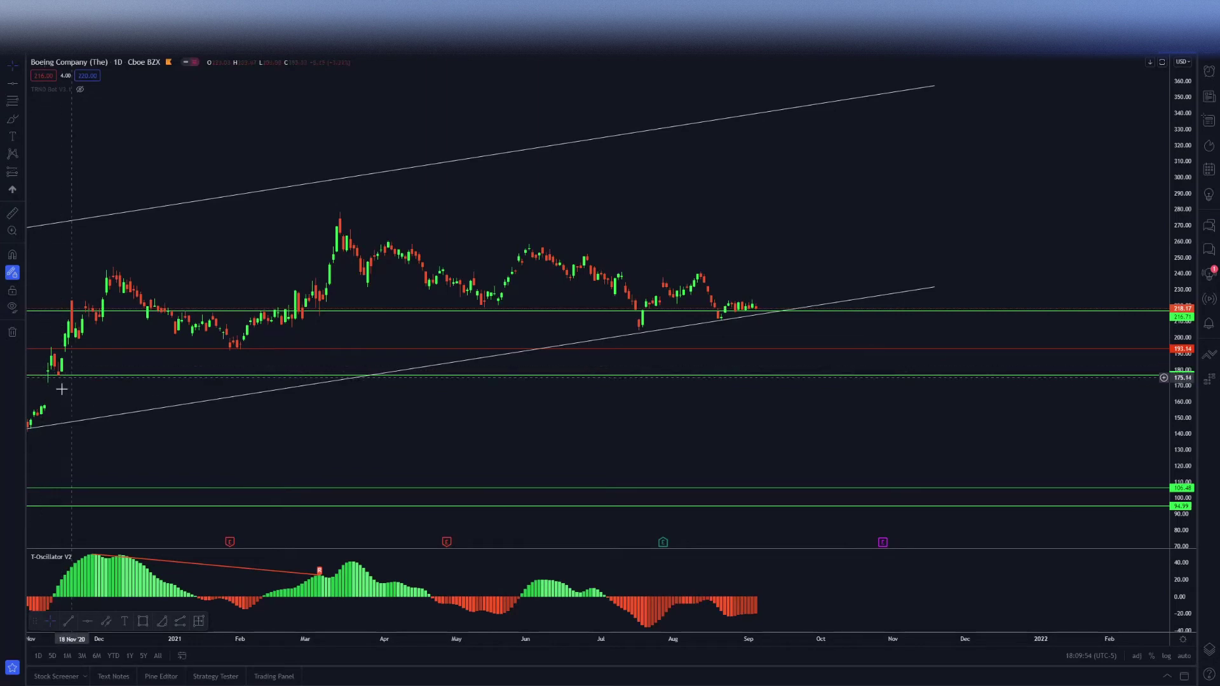
- Move the green 106.48 horizontal line to about 144.69 and recolour the red horizontal line at 193.14 green
drag(76, 382, 185, 403)
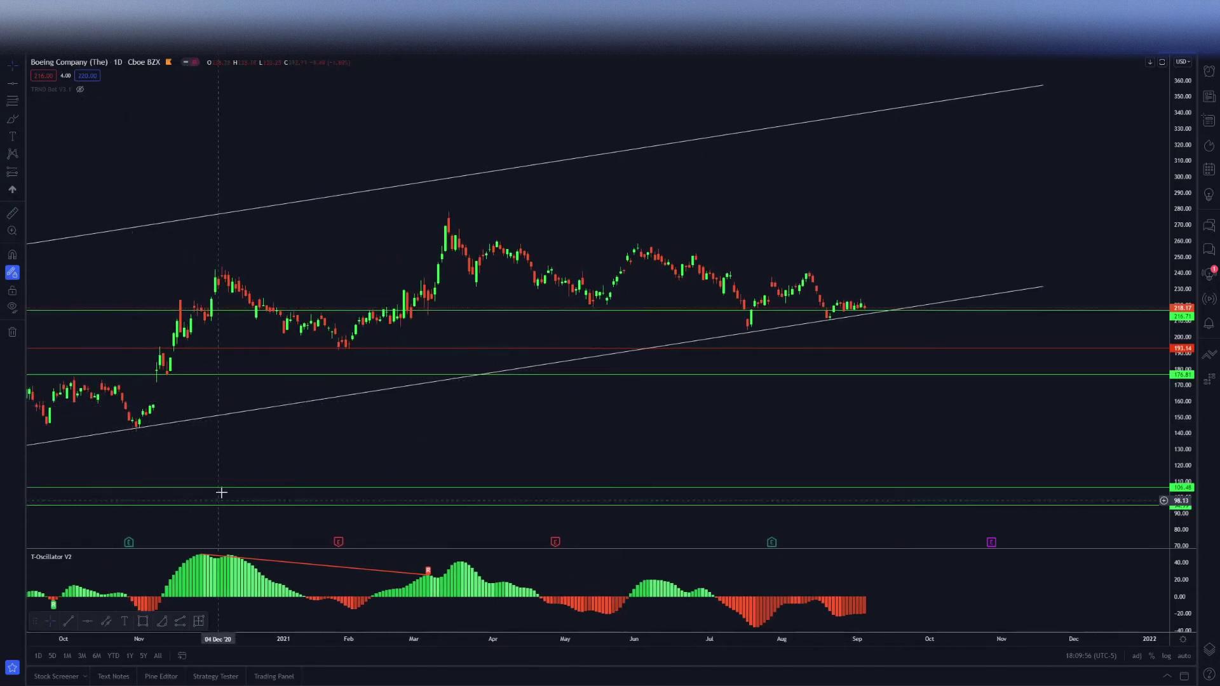
drag(221, 488, 236, 425)
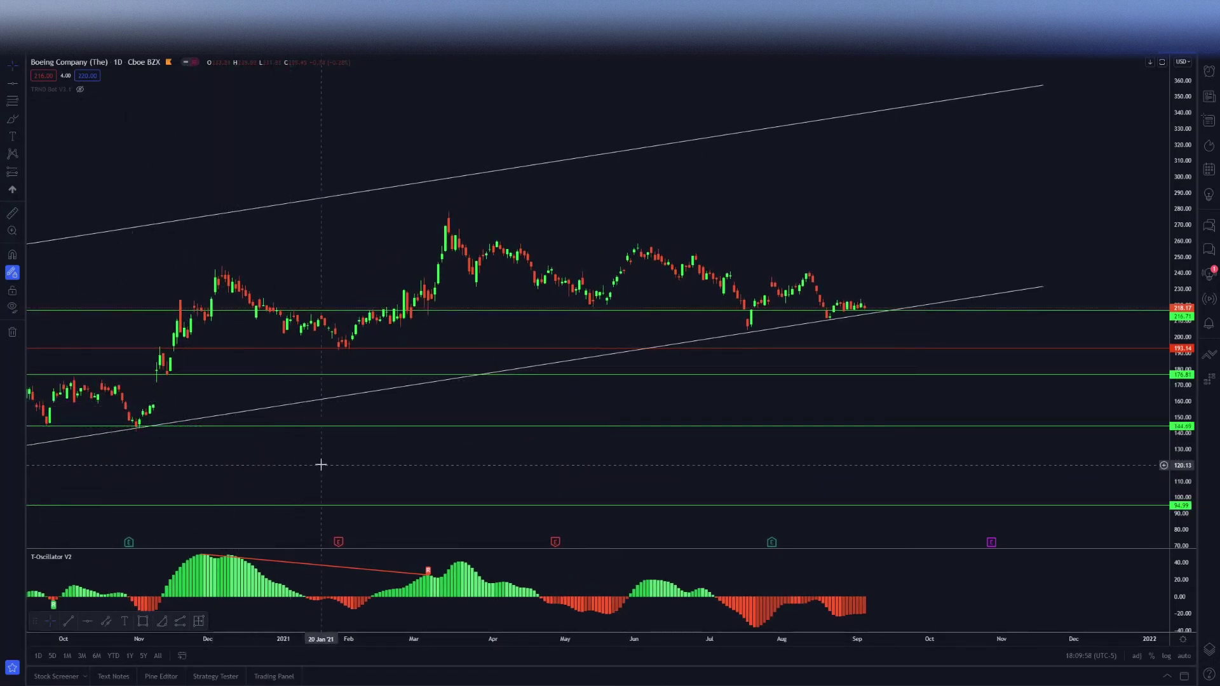
click(428, 349)
click(79, 517)
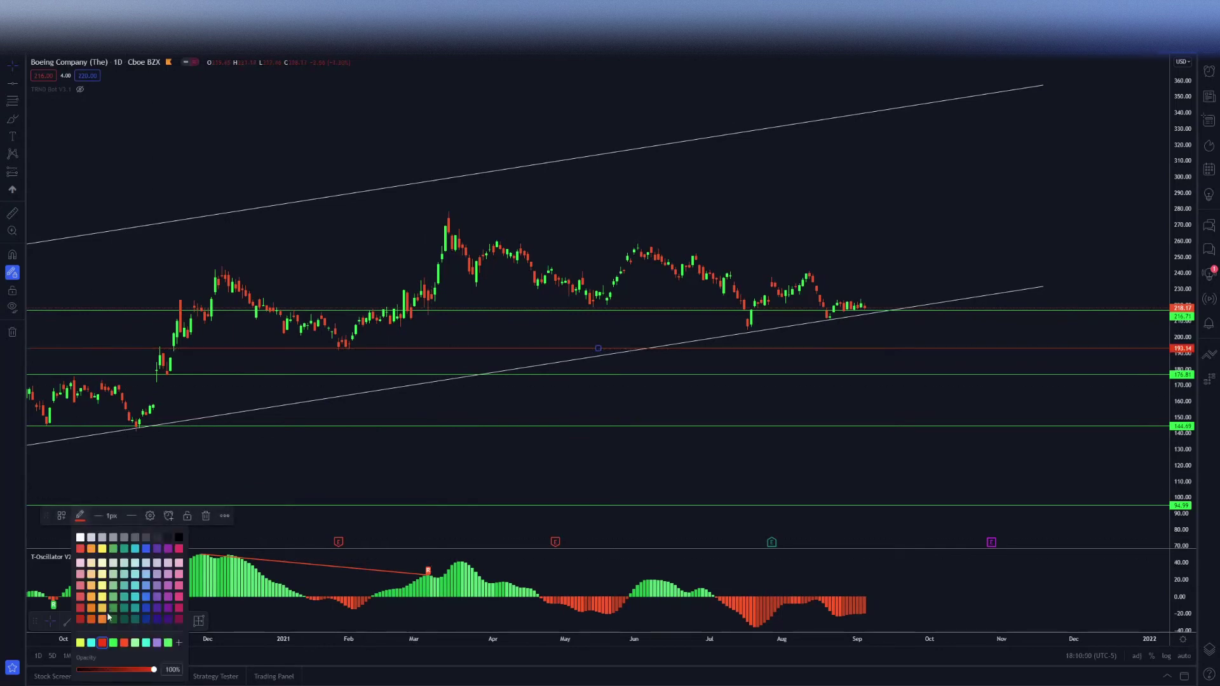
click(114, 641)
click(425, 486)
- Switch the Boeing chart to the 1-hour timeframe and fit its price scale automatically
drag(625, 478, 568, 479)
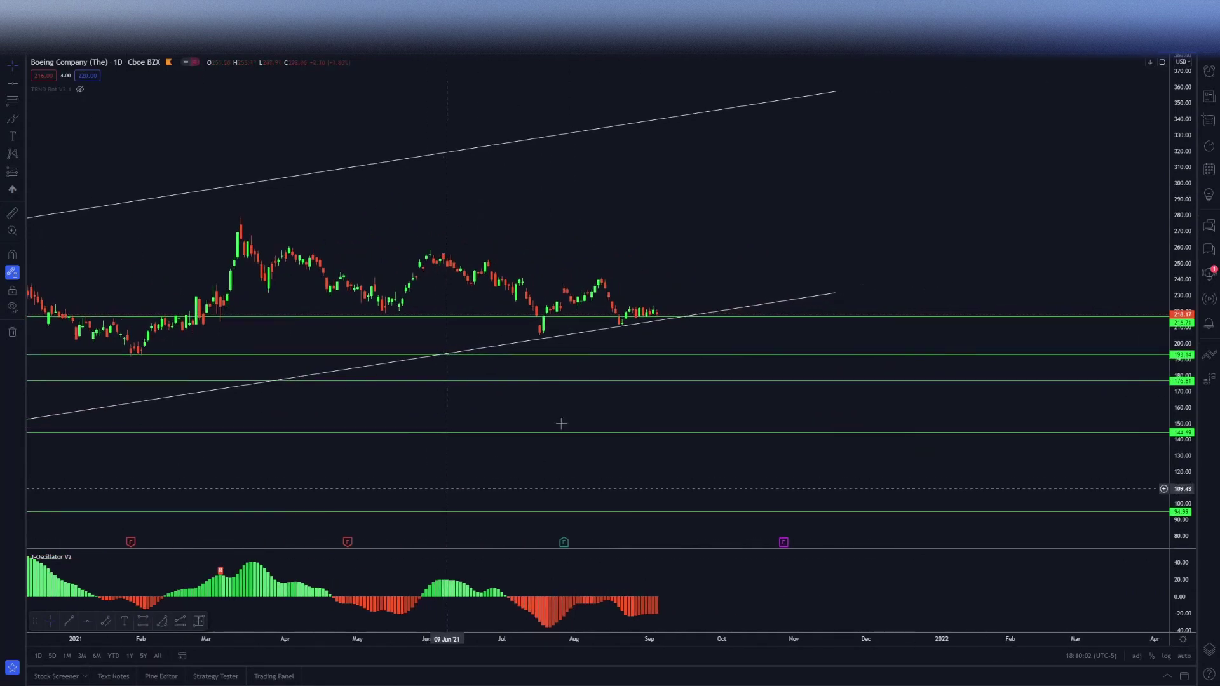
scroll(677, 322, down, 3)
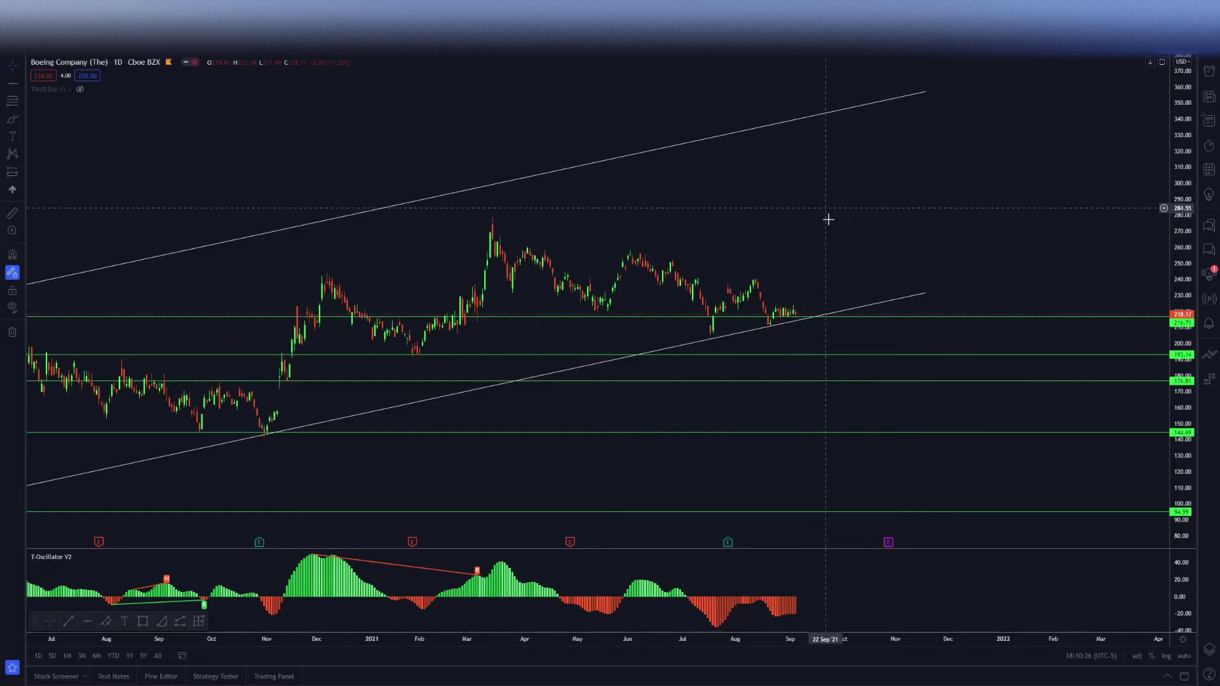
click(173, 43)
click(1207, 651)
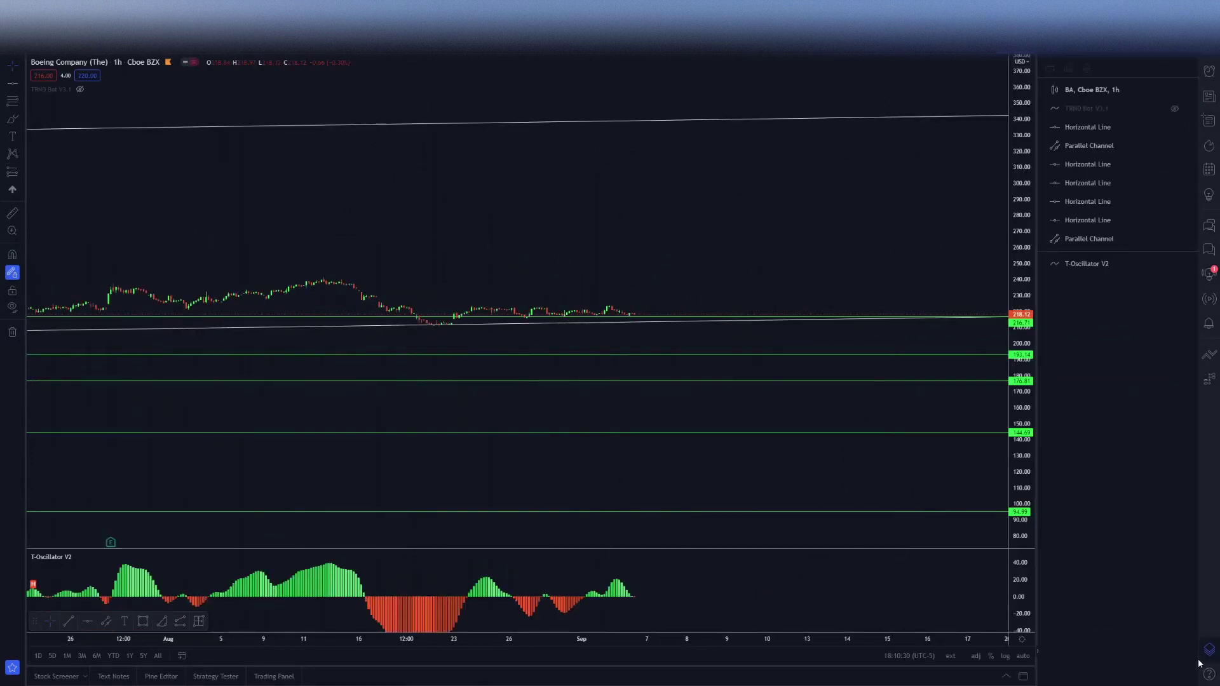
click(1209, 48)
click(1210, 48)
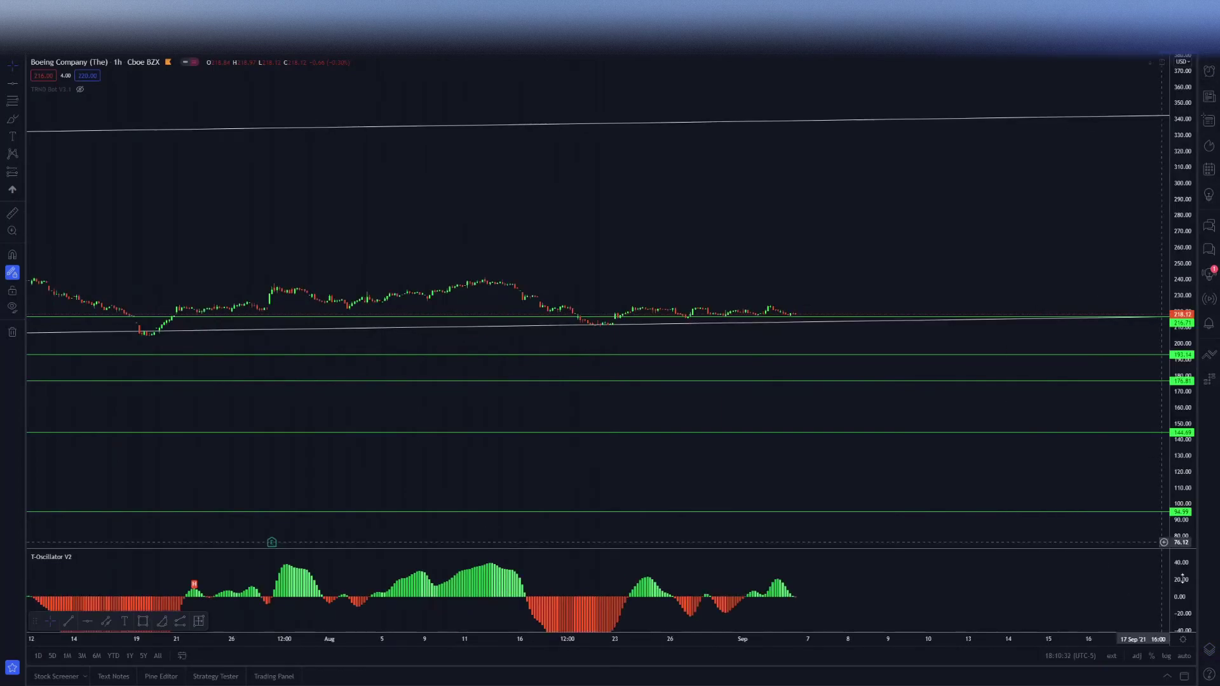
click(1185, 655)
scroll(1123, 305, down, 3)
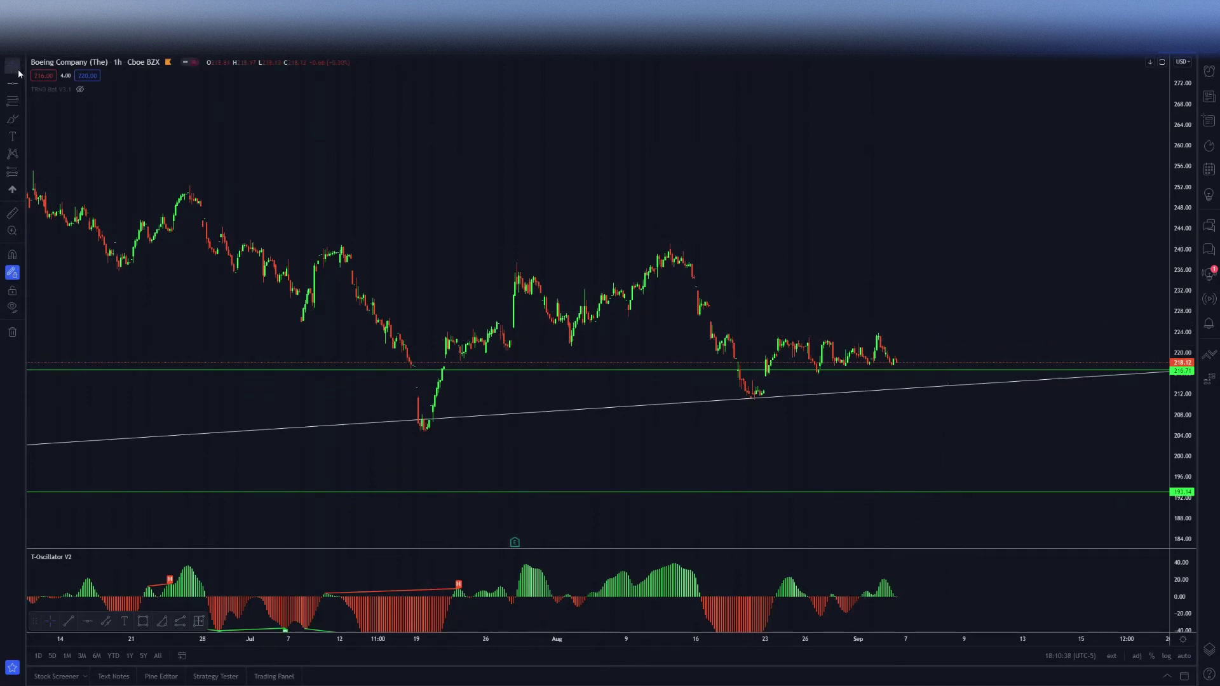
- Add a horizontal line at about 223.34, level with the early September high, and colour it red
click(976, 335)
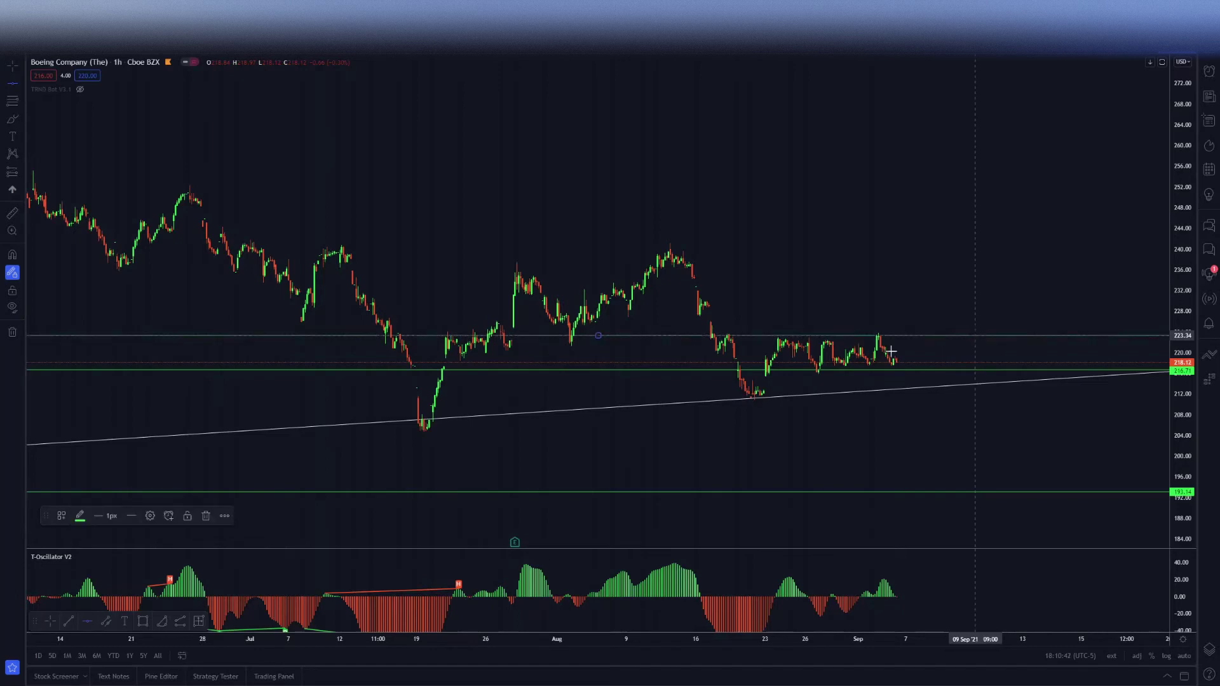
click(79, 516)
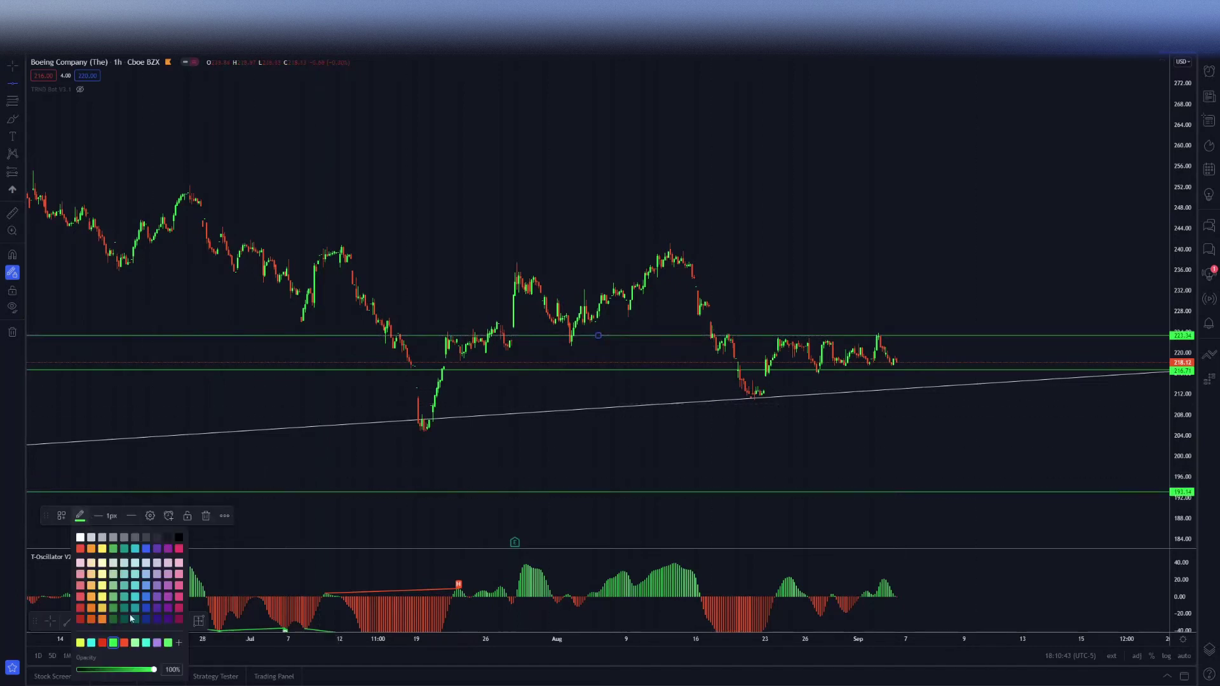
click(103, 644)
click(11, 70)
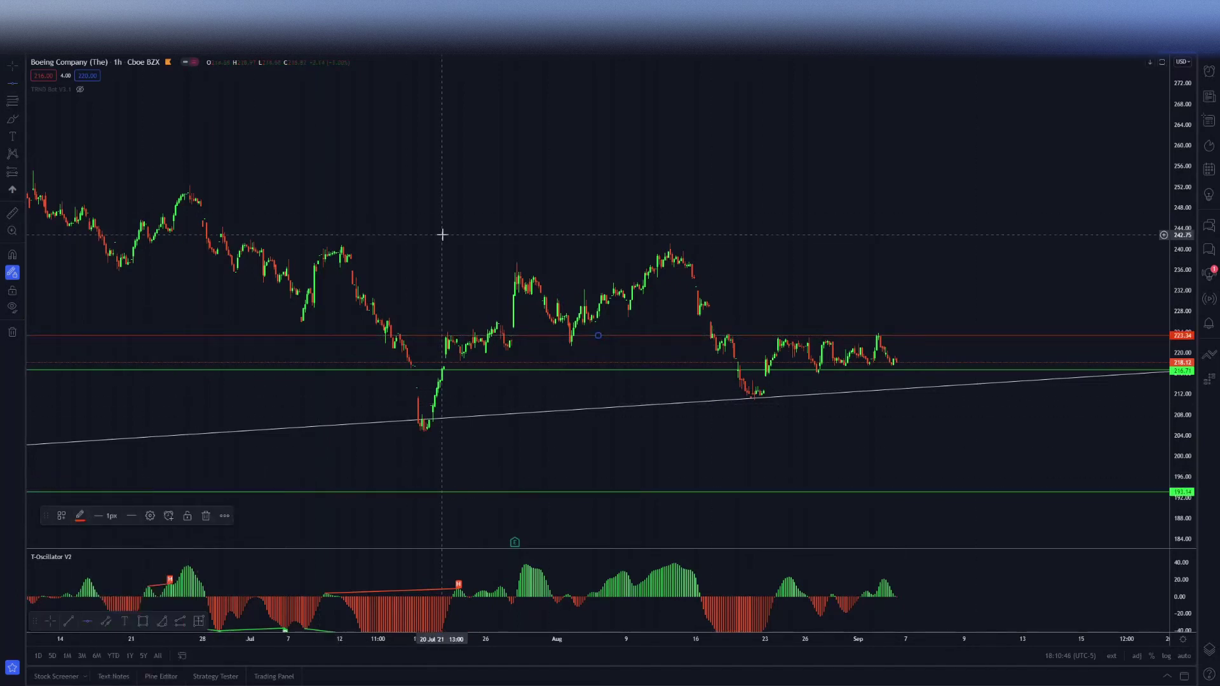
click(446, 217)
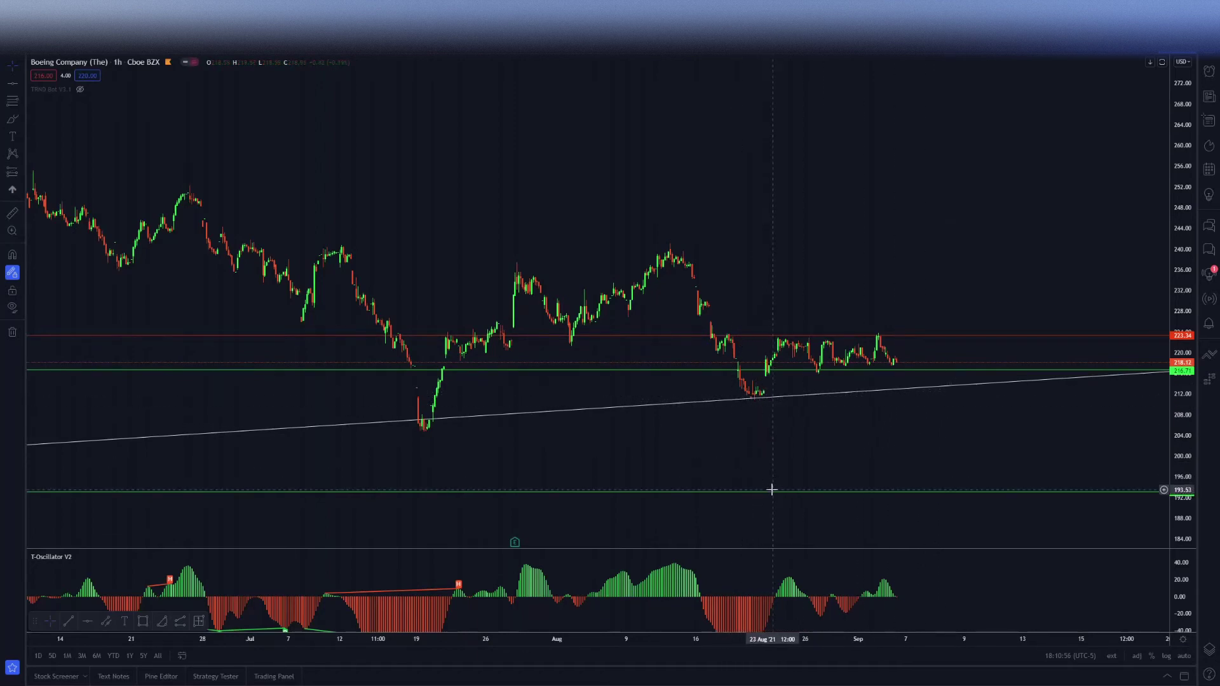
- Move the green 193.14 horizontal line to about 211.89, level with the late August low
drag(772, 489, 791, 395)
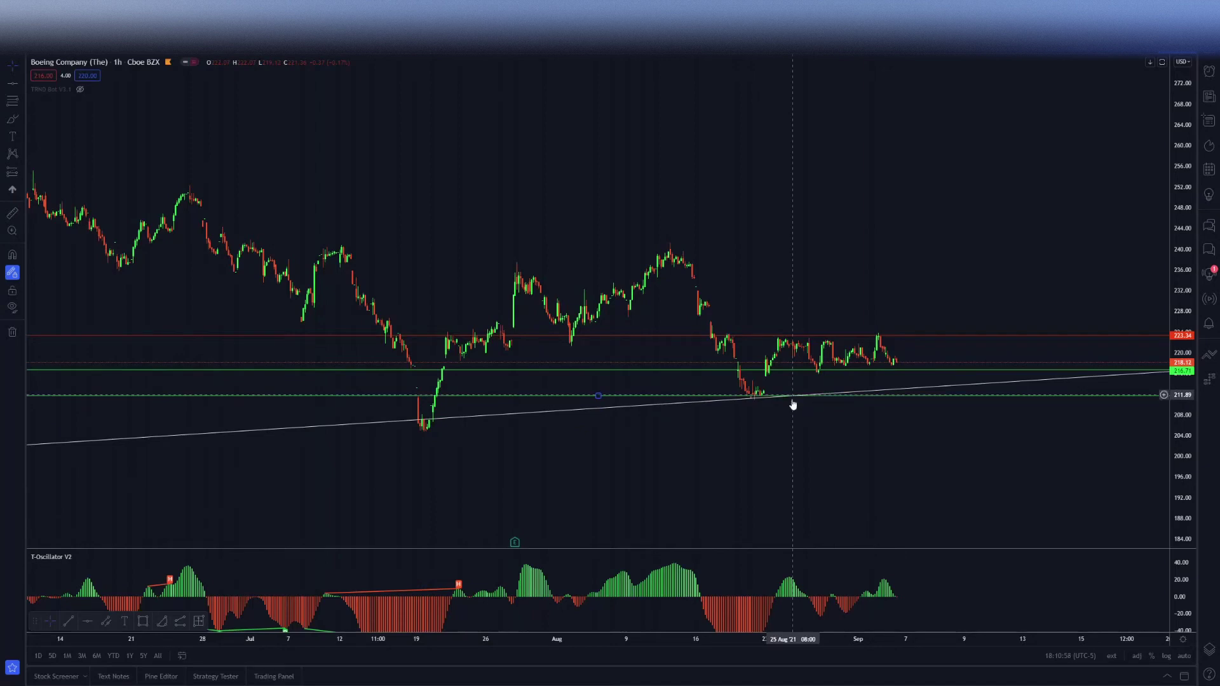
click(550, 430)
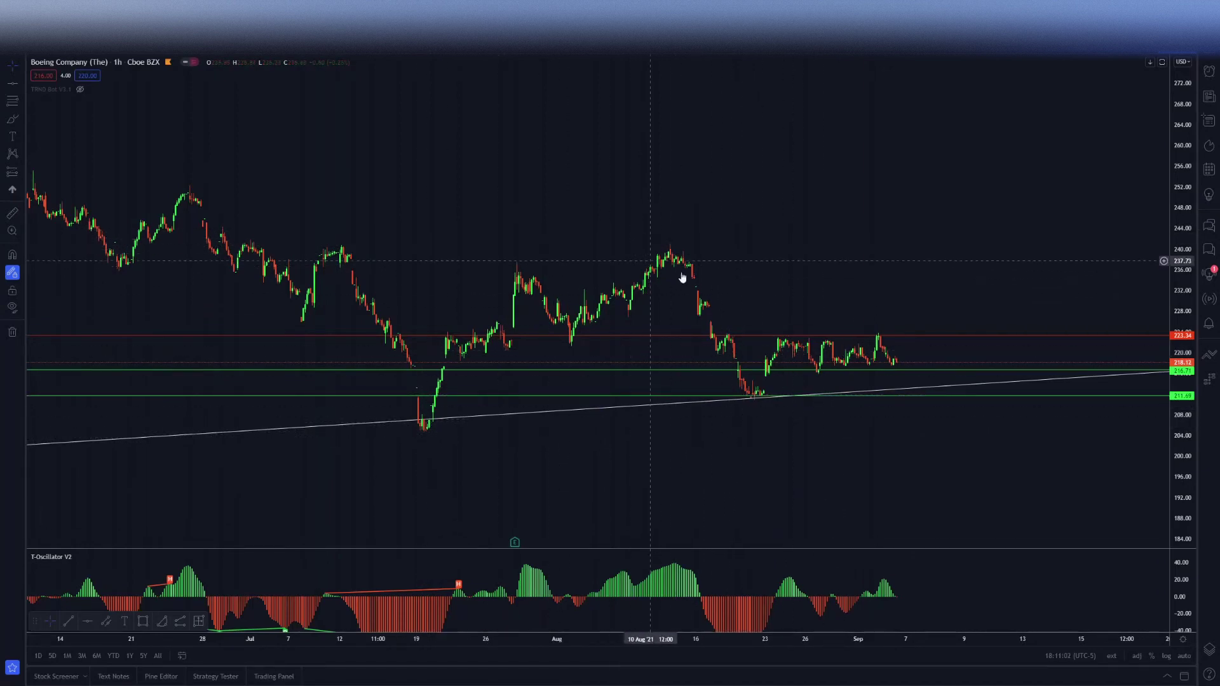
- Compare the marked levels and the rising channel on the daily, 1-hour and 15-minute Boeing charts
drag(917, 307, 809, 263)
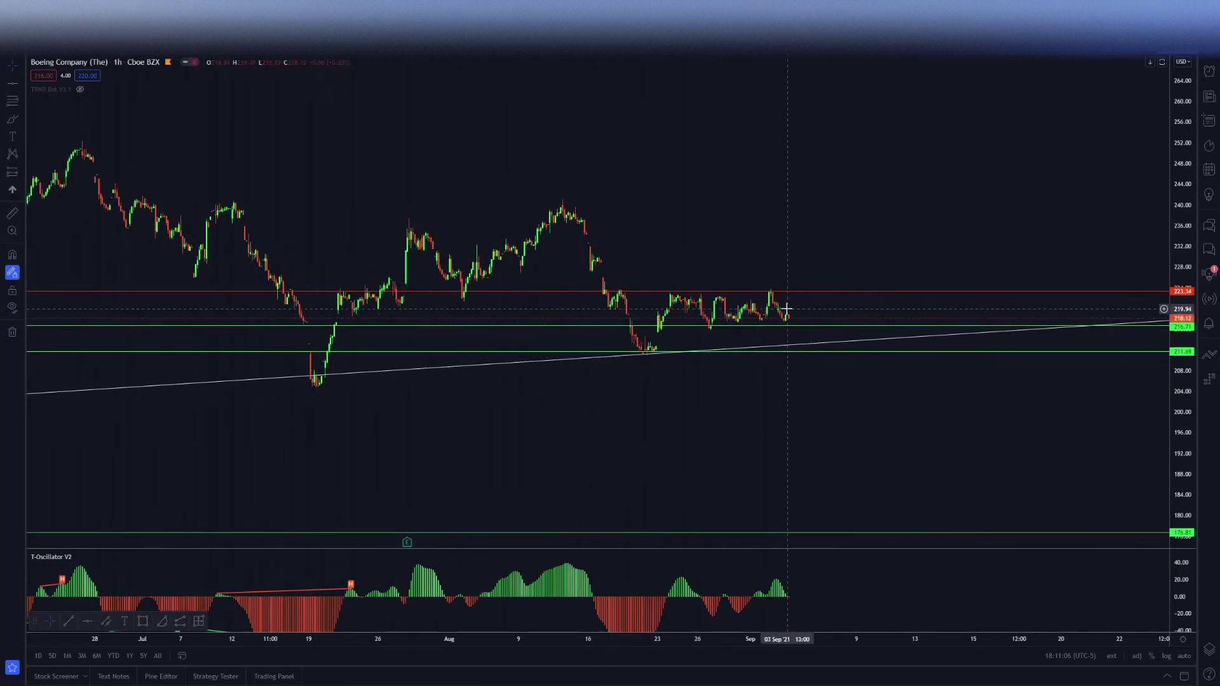
scroll(787, 309, down, 3)
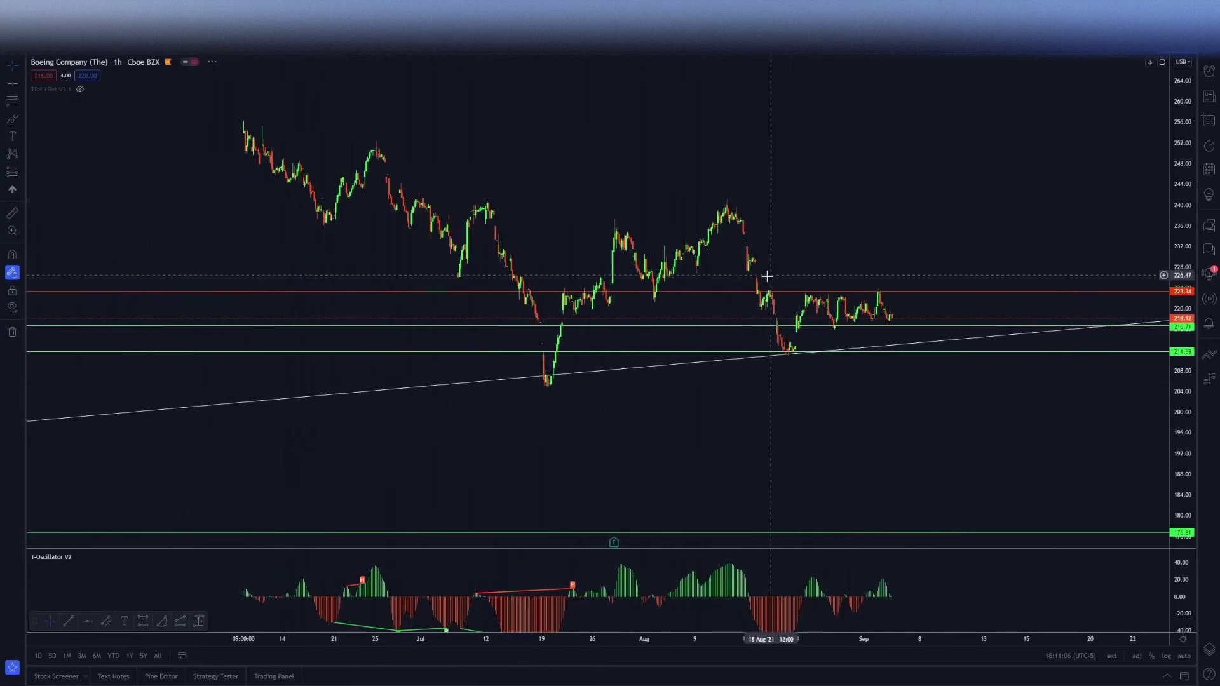
click(210, 51)
drag(1179, 219, 1144, 530)
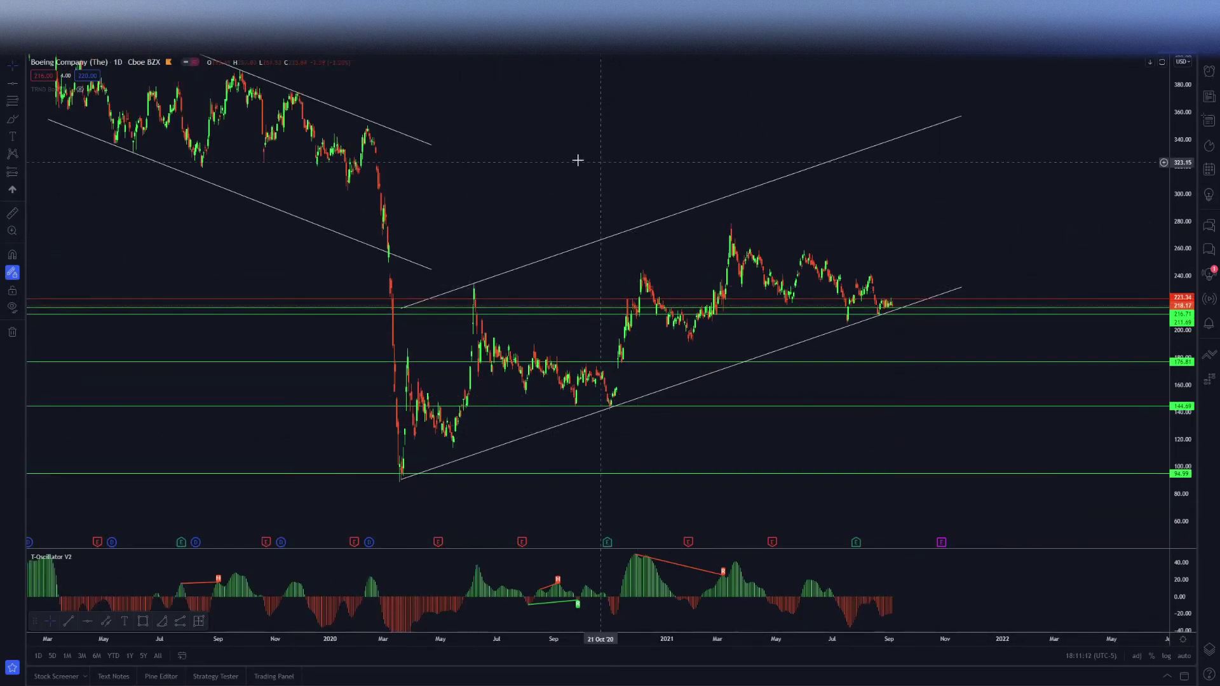
click(159, 51)
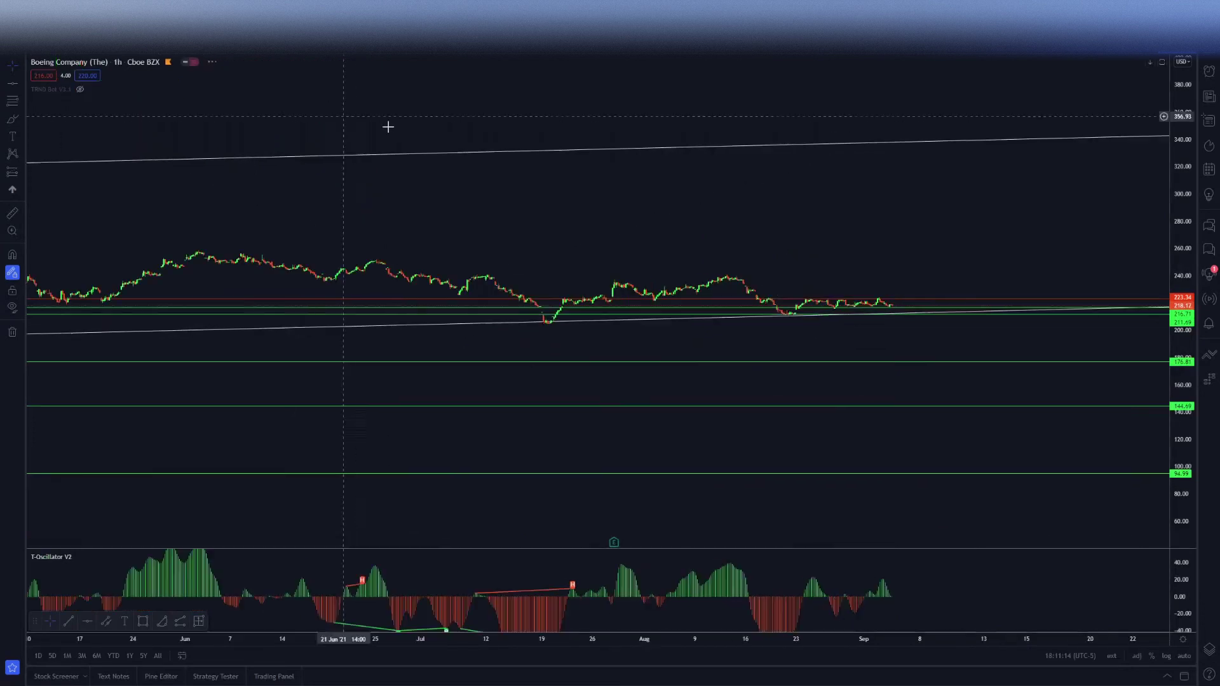
drag(1179, 369, 1154, 55)
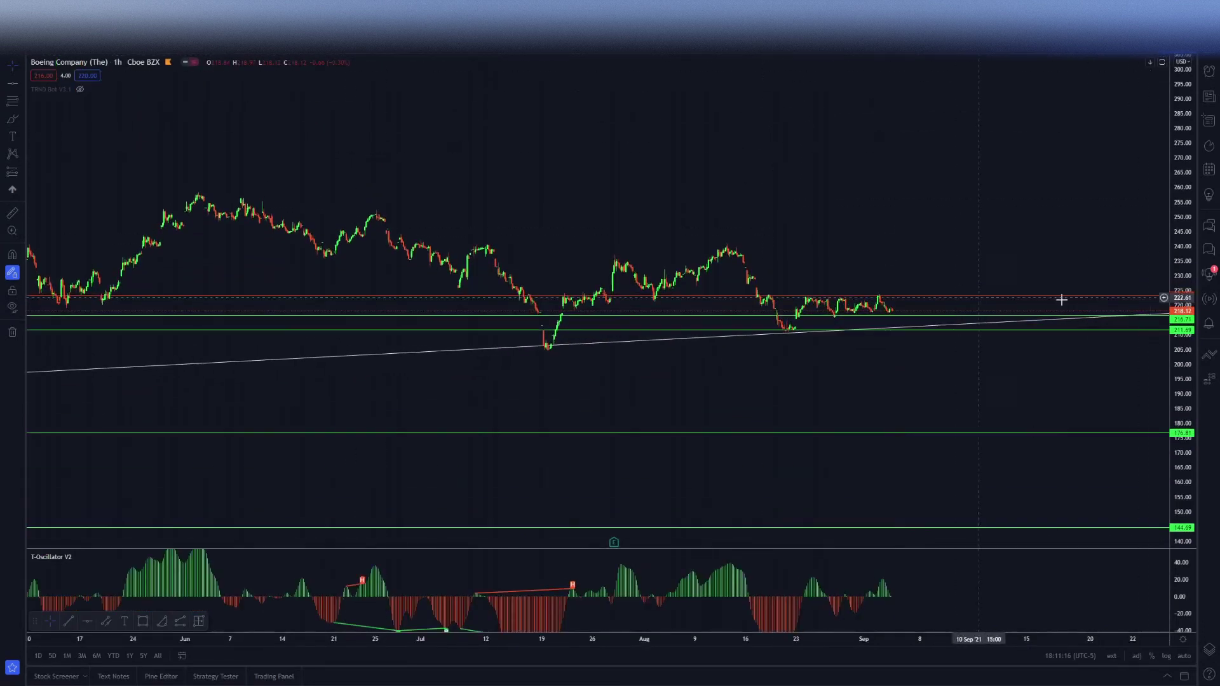
drag(1187, 375, 1188, 162)
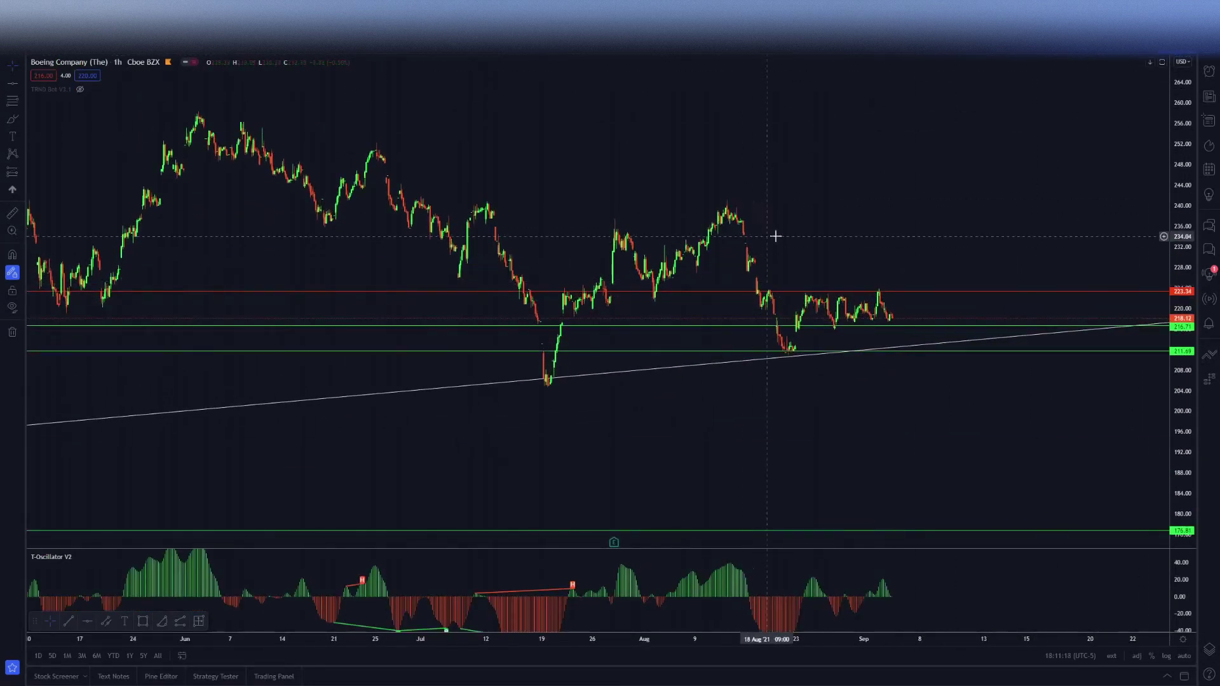
click(137, 50)
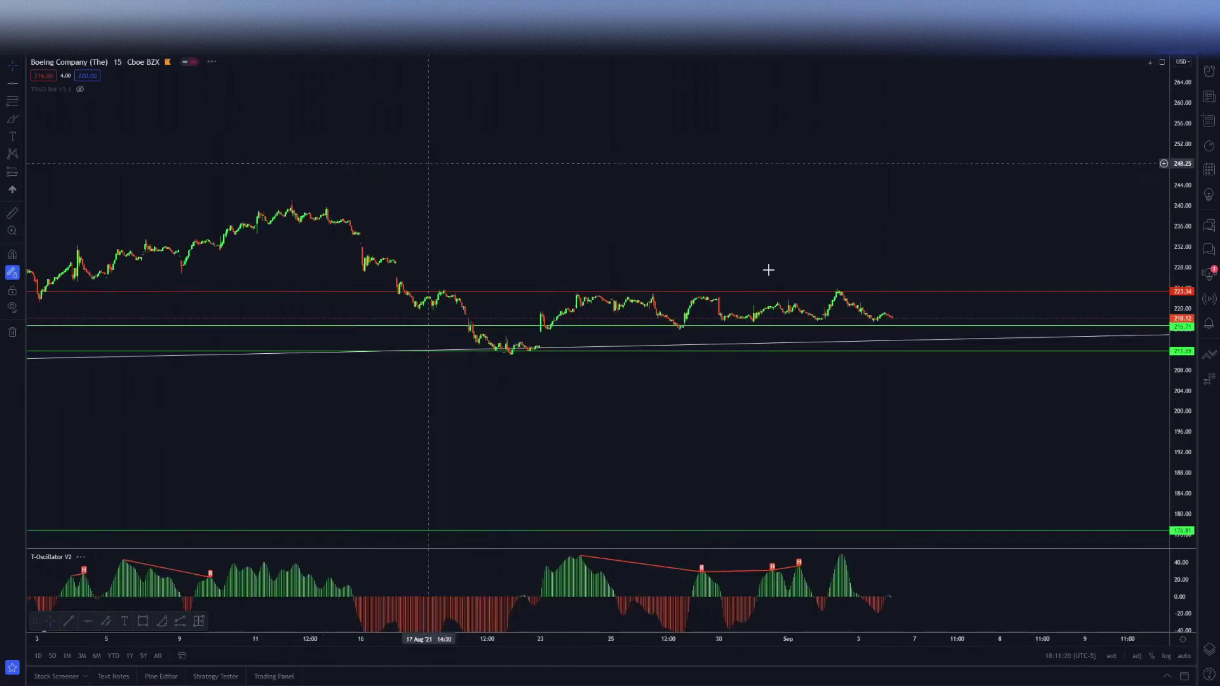
scroll(942, 295, down, 1)
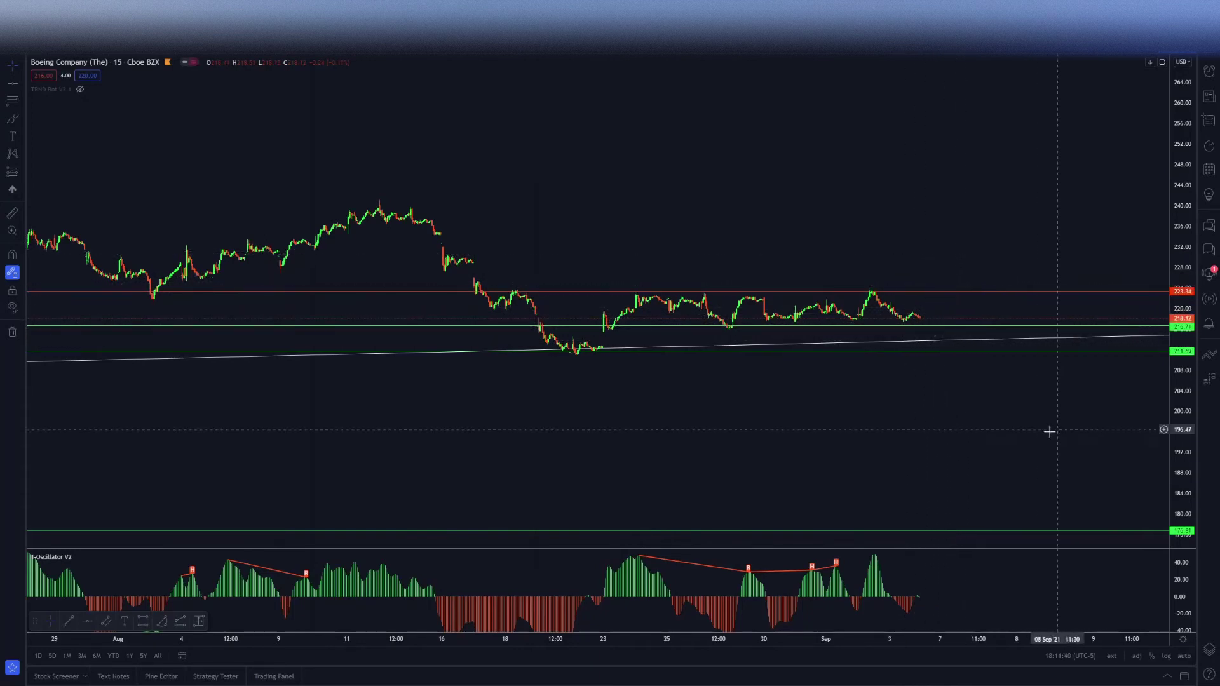
scroll(997, 482, down, 3)
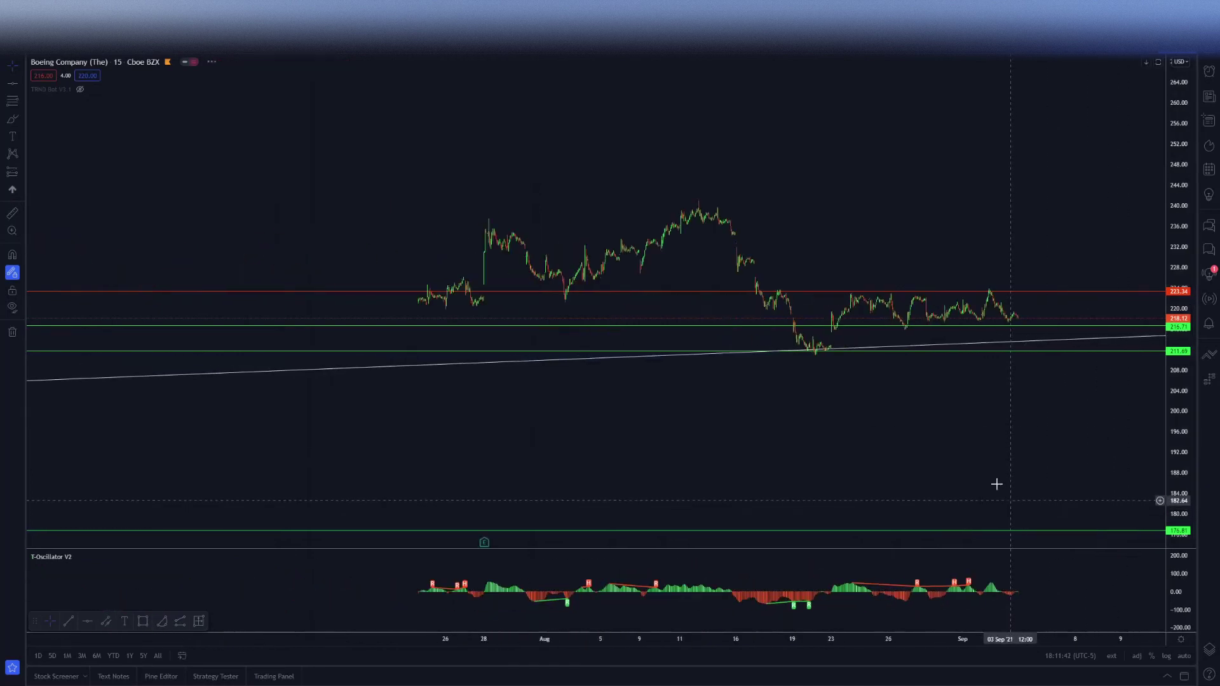
scroll(940, 441, down, 5)
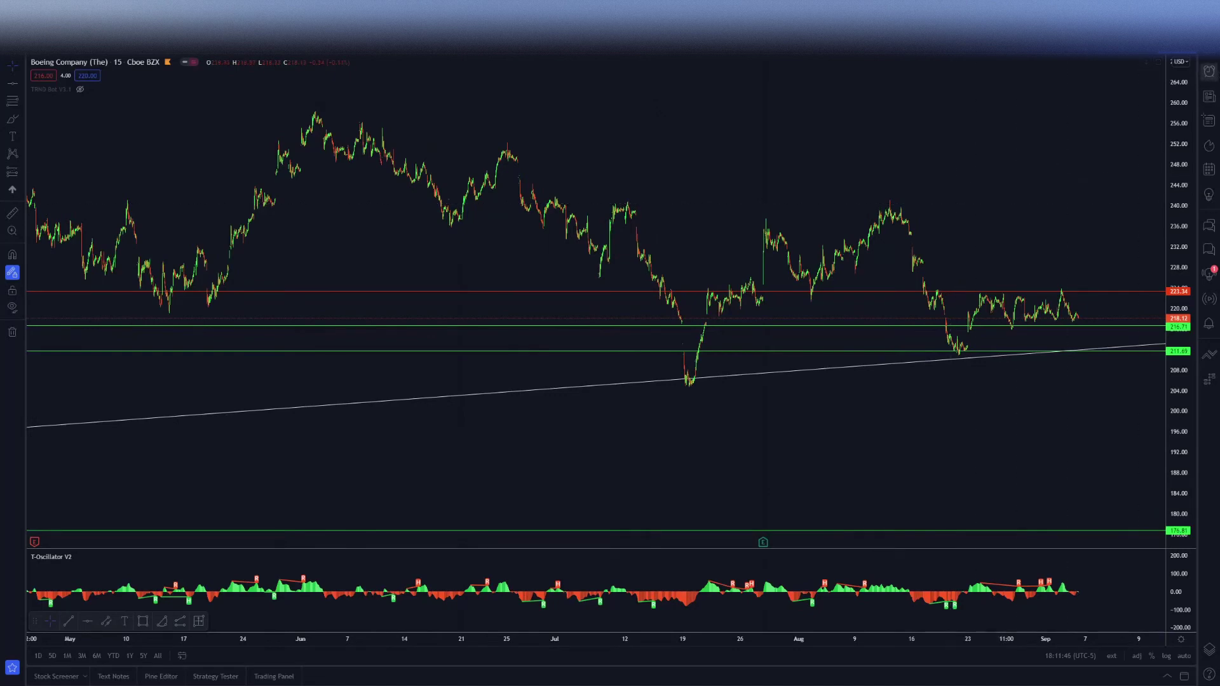
- Load the US30USD chart from the FOREX watchlist and put the watchlist away
click(1210, 71)
click(1069, 48)
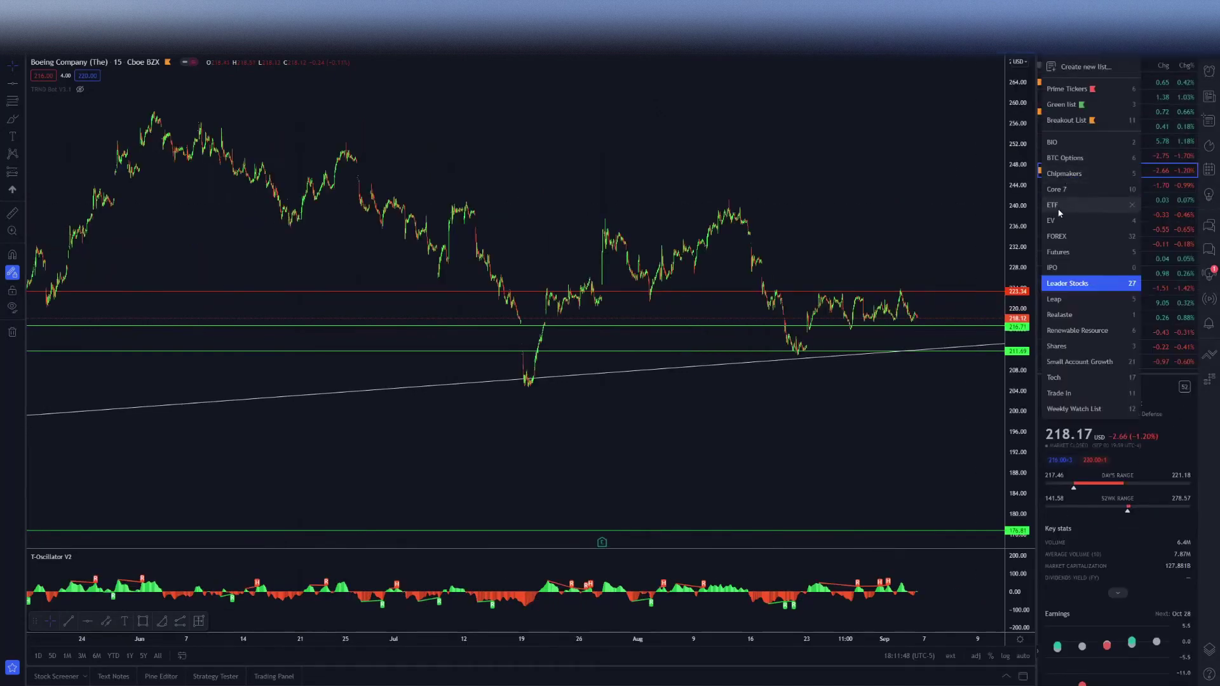
click(1079, 238)
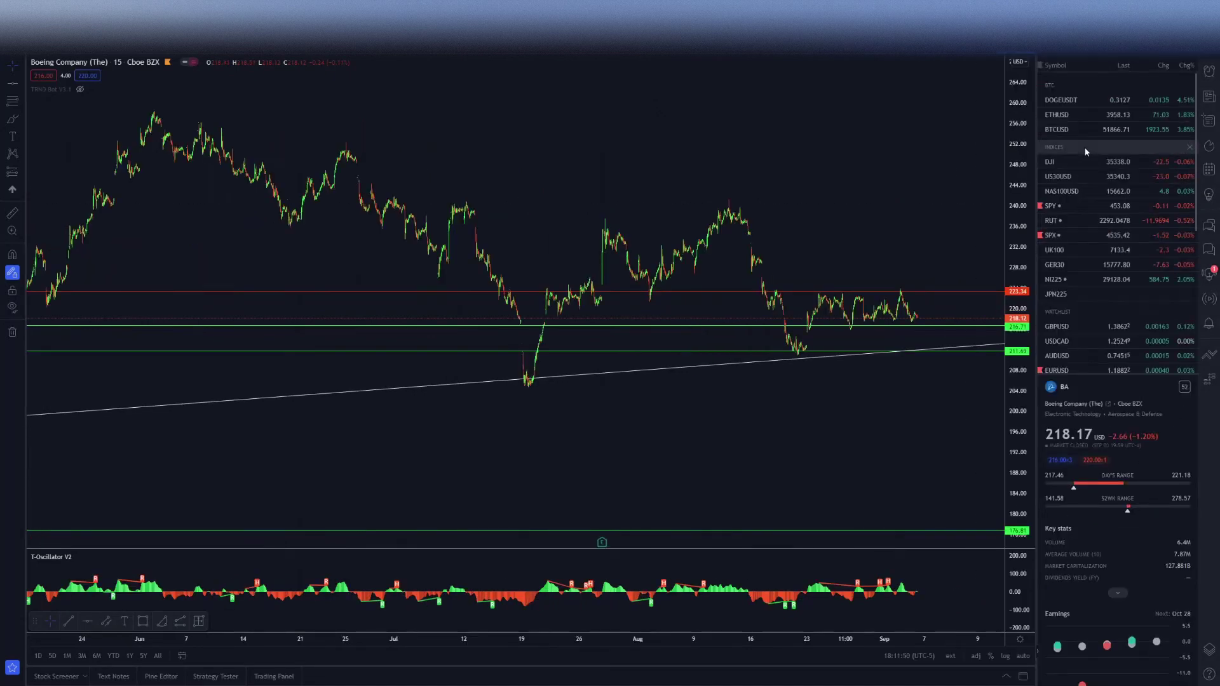
click(1074, 177)
click(1209, 48)
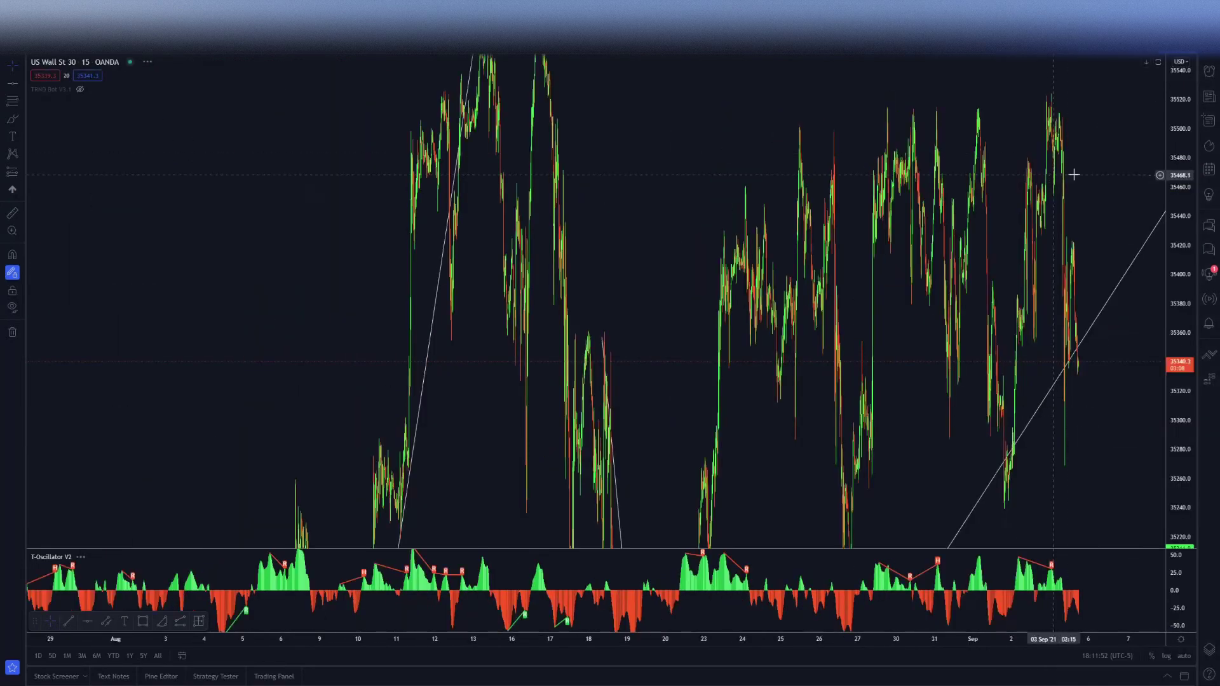
- Remove all existing drawings from the US Wall St 30 chart
scroll(1074, 174, up, 4)
drag(1175, 116, 1160, 505)
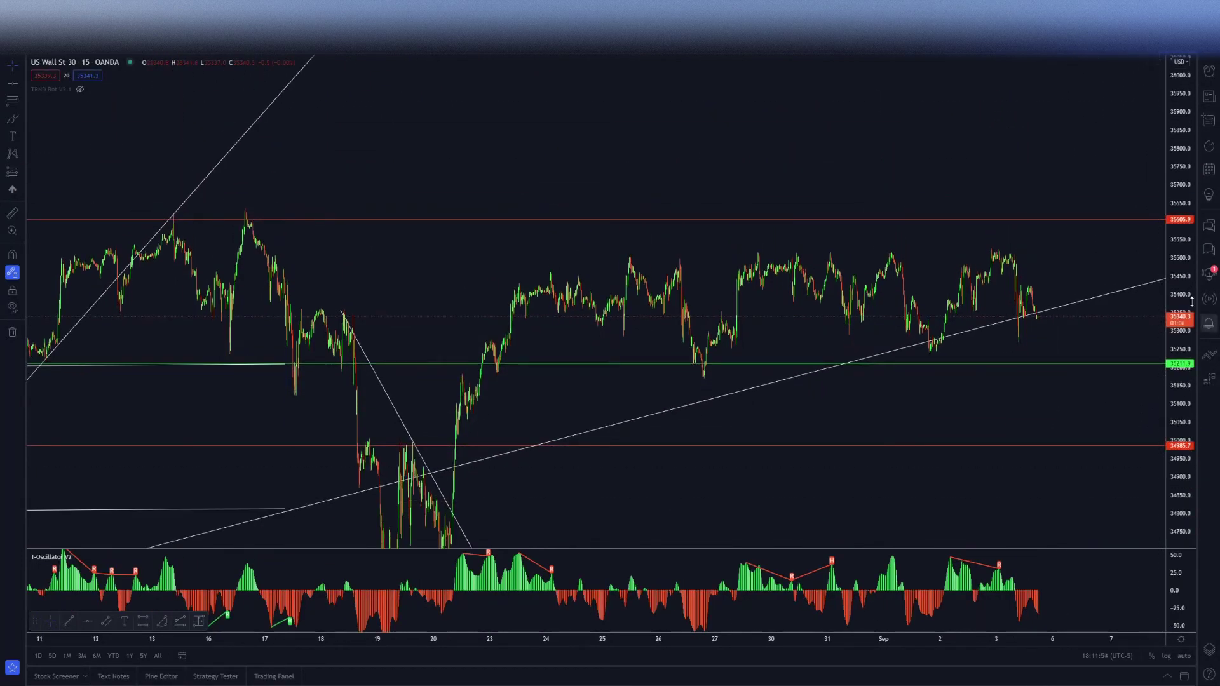
drag(1193, 301, 1177, 472)
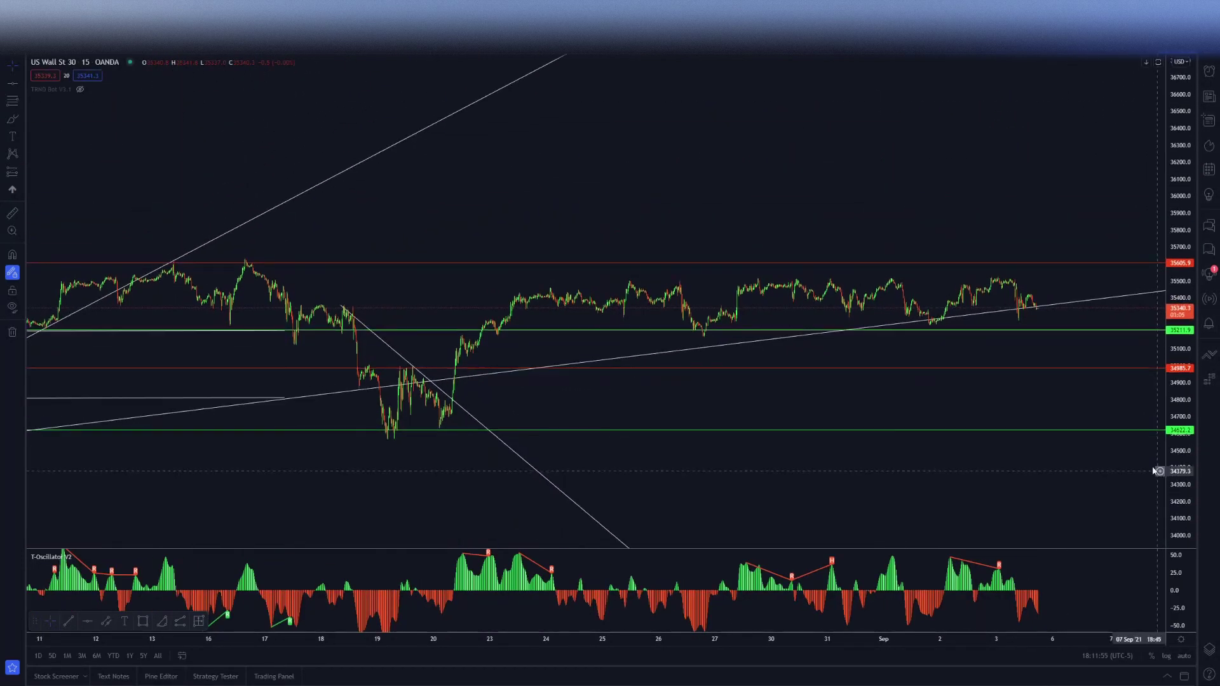
click(12, 332)
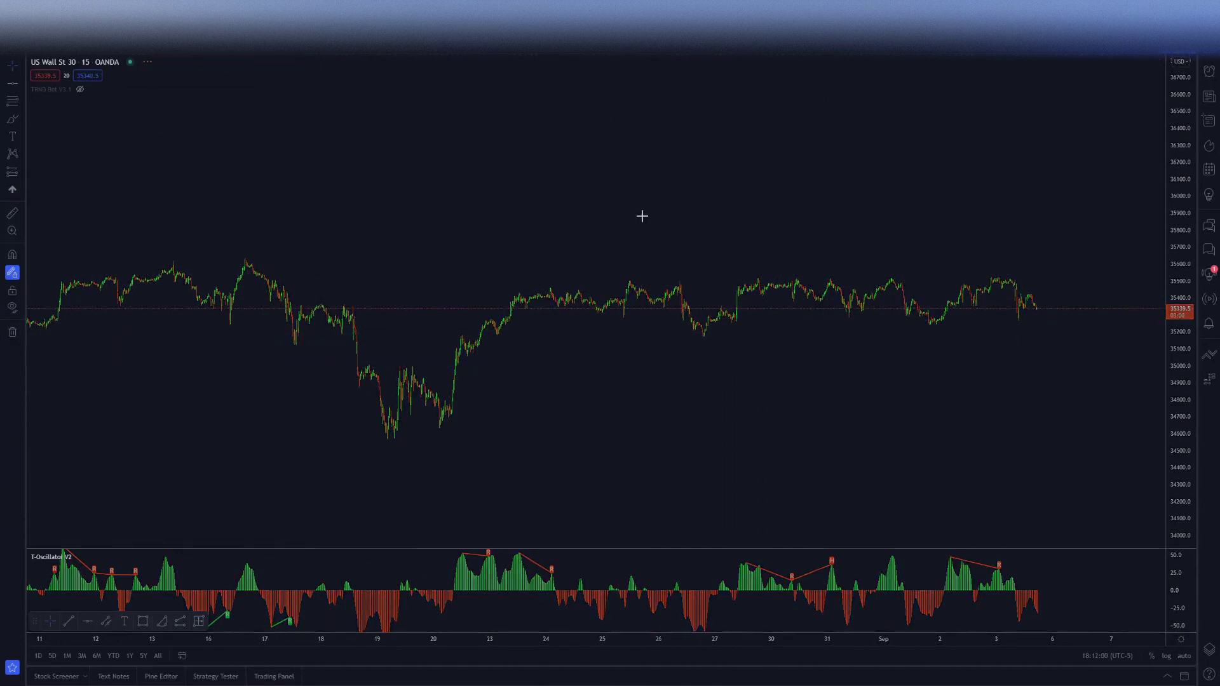
- Switch the US Wall St 30 chart to the daily timeframe and frame the price action from mid-2019 to September 2021
drag(1184, 246, 1185, 240)
click(1203, 354)
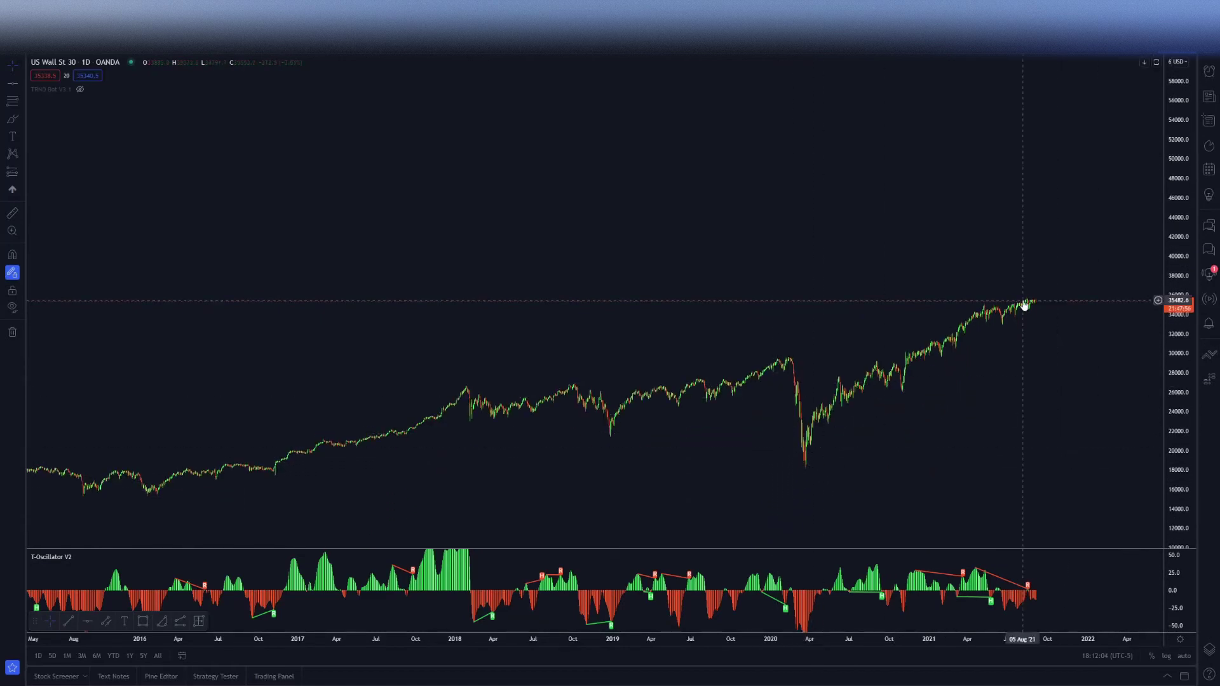
scroll(1024, 307, down, 5)
drag(1105, 366, 866, 263)
scroll(885, 305, up, 8)
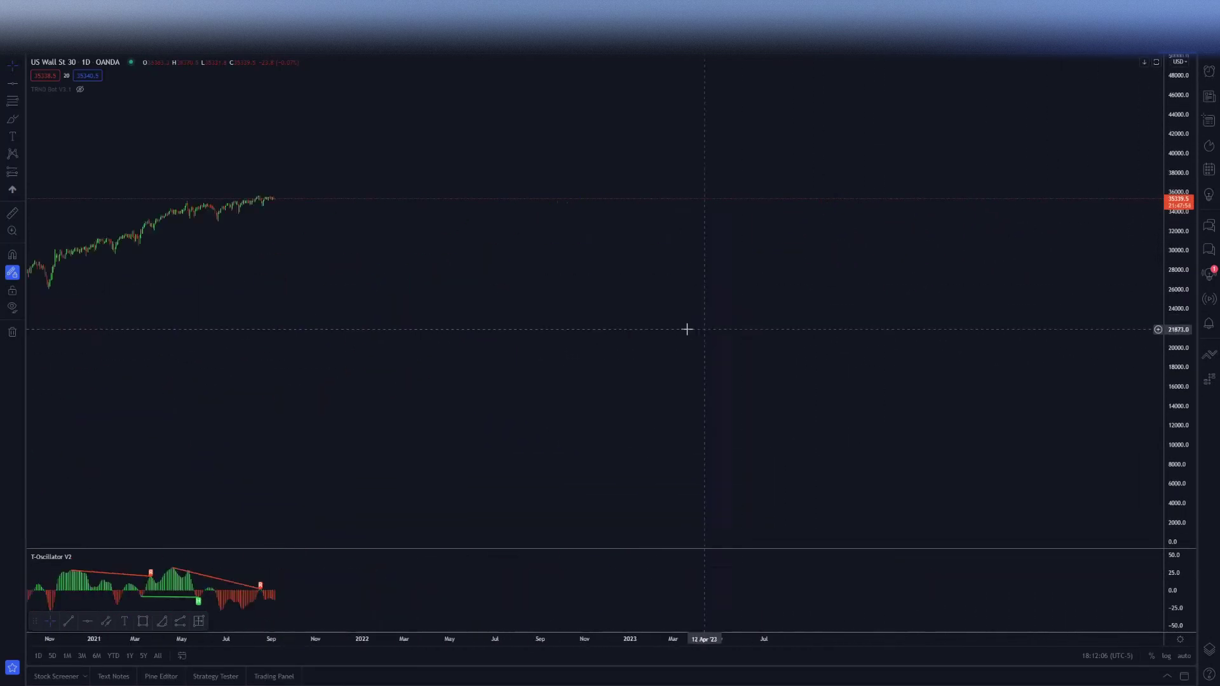
drag(603, 343, 1070, 336)
drag(522, 334, 841, 334)
scroll(559, 335, up, 4)
drag(424, 377, 643, 375)
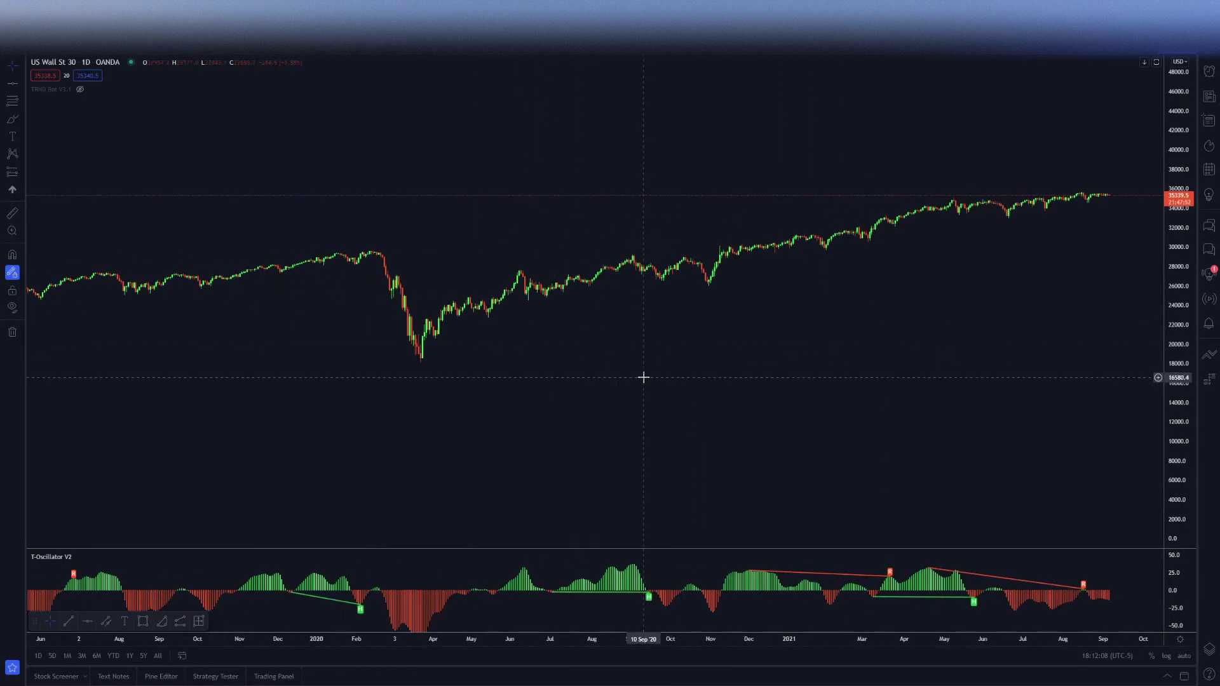
- Add a horizontal line at about 18647.0, level with the March 2020 low
drag(567, 358, 477, 414)
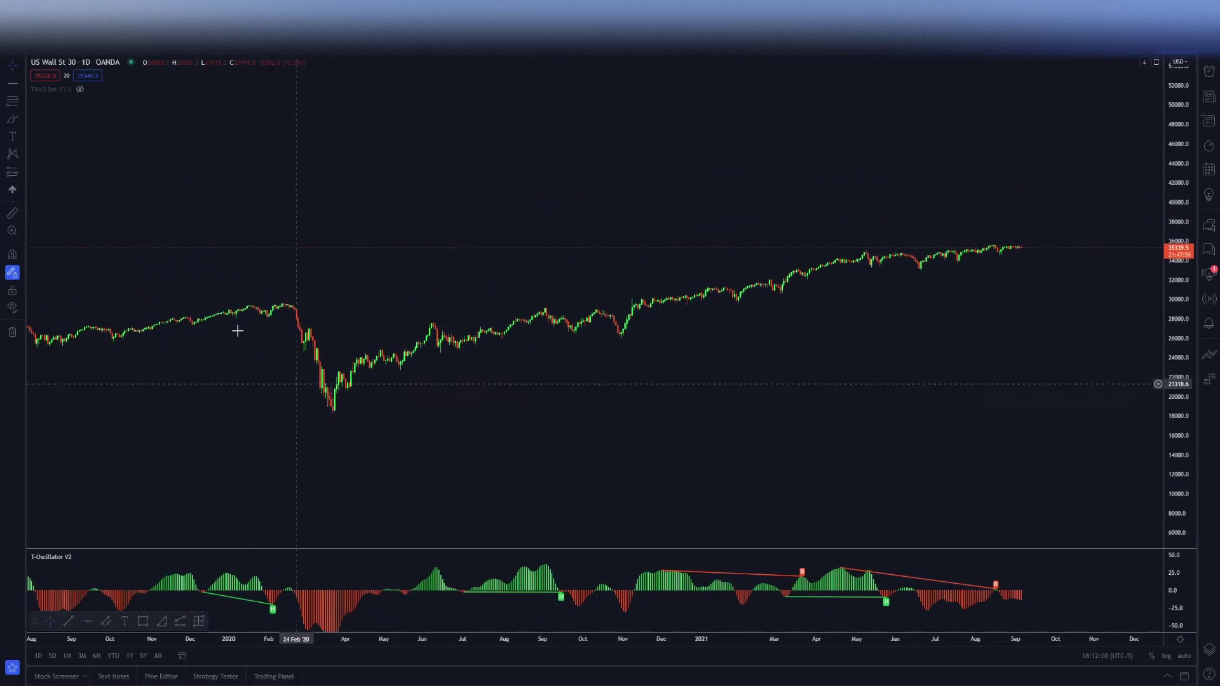
click(441, 410)
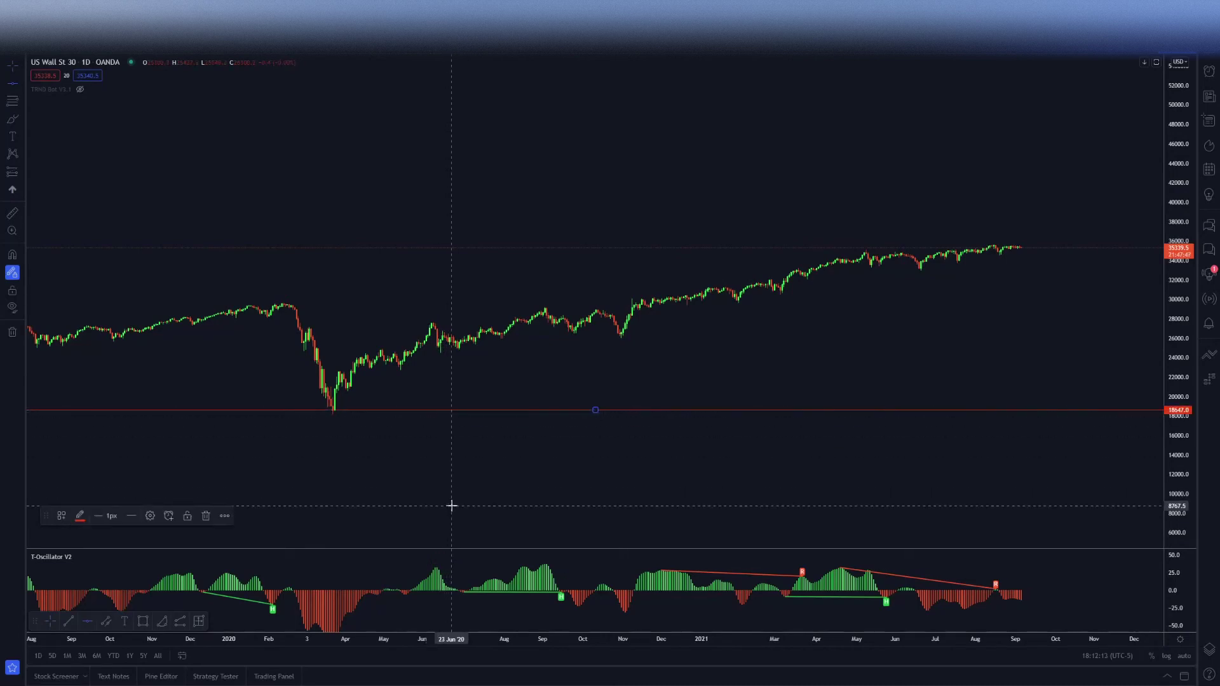
- Recolour the horizontal line at the March 2020 low to green
click(80, 516)
click(112, 642)
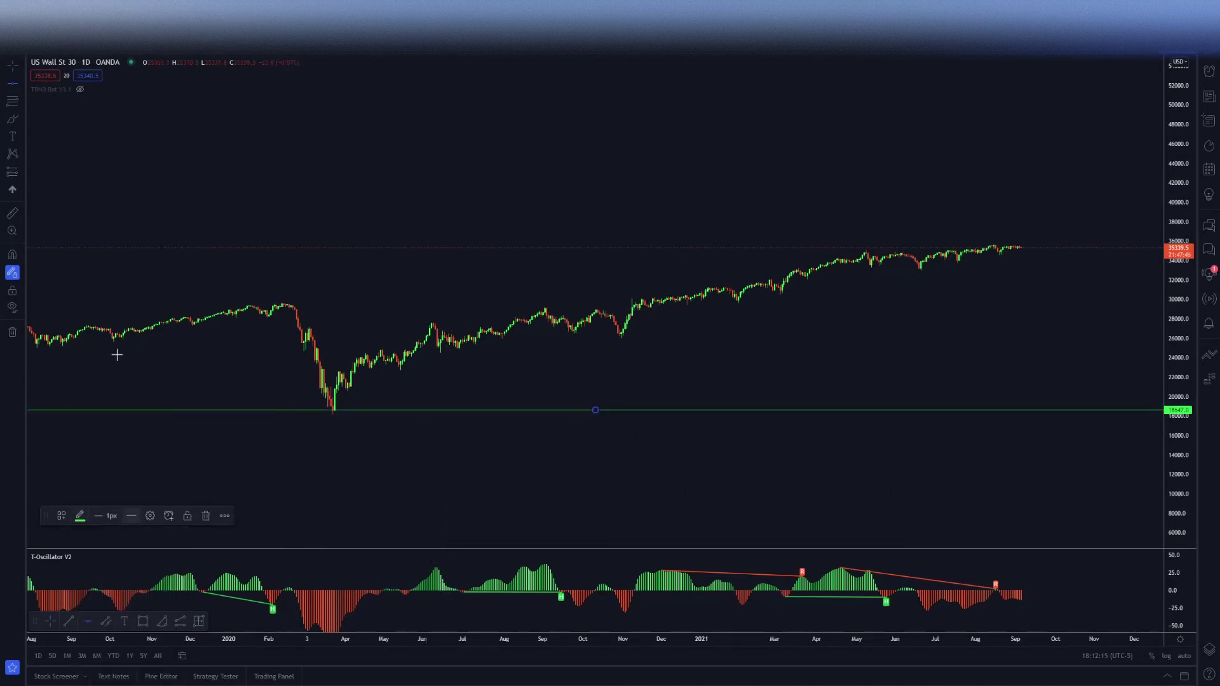
- Draw a parallel channel from the 24 March 2020 low, about 18596.6, to about 36289.1 in mid-October 2021, its upper line starting near 25397.3
click(21, 85)
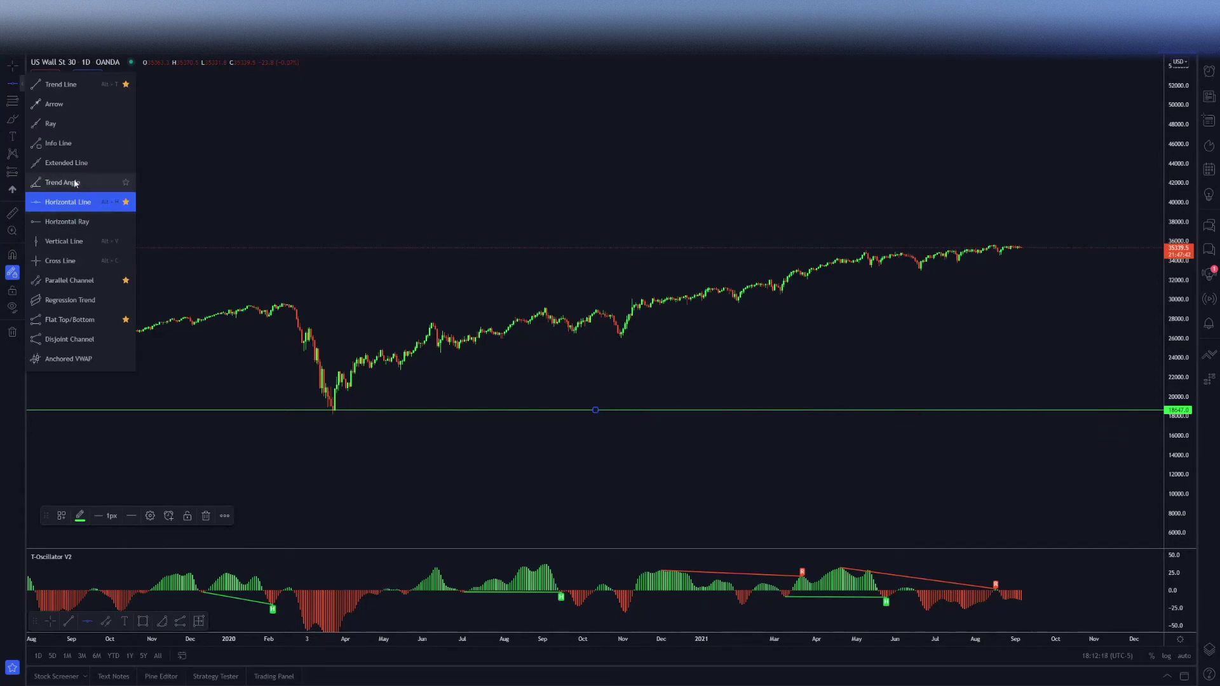
click(91, 282)
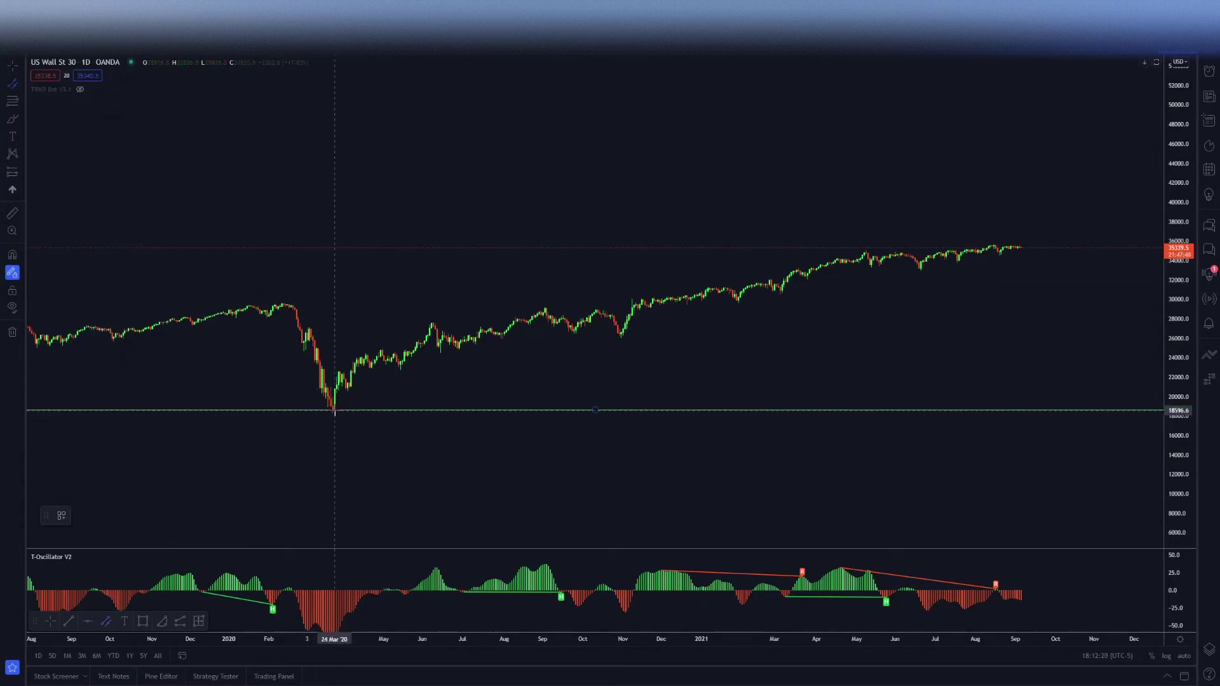
click(334, 412)
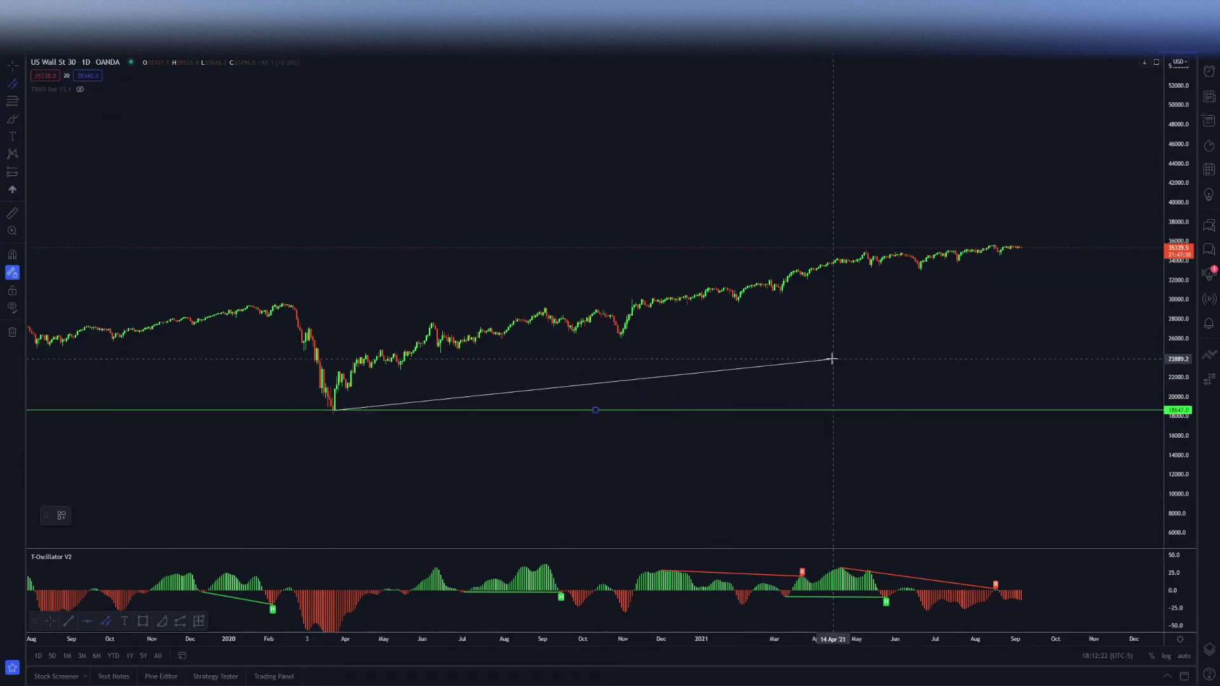
click(1071, 238)
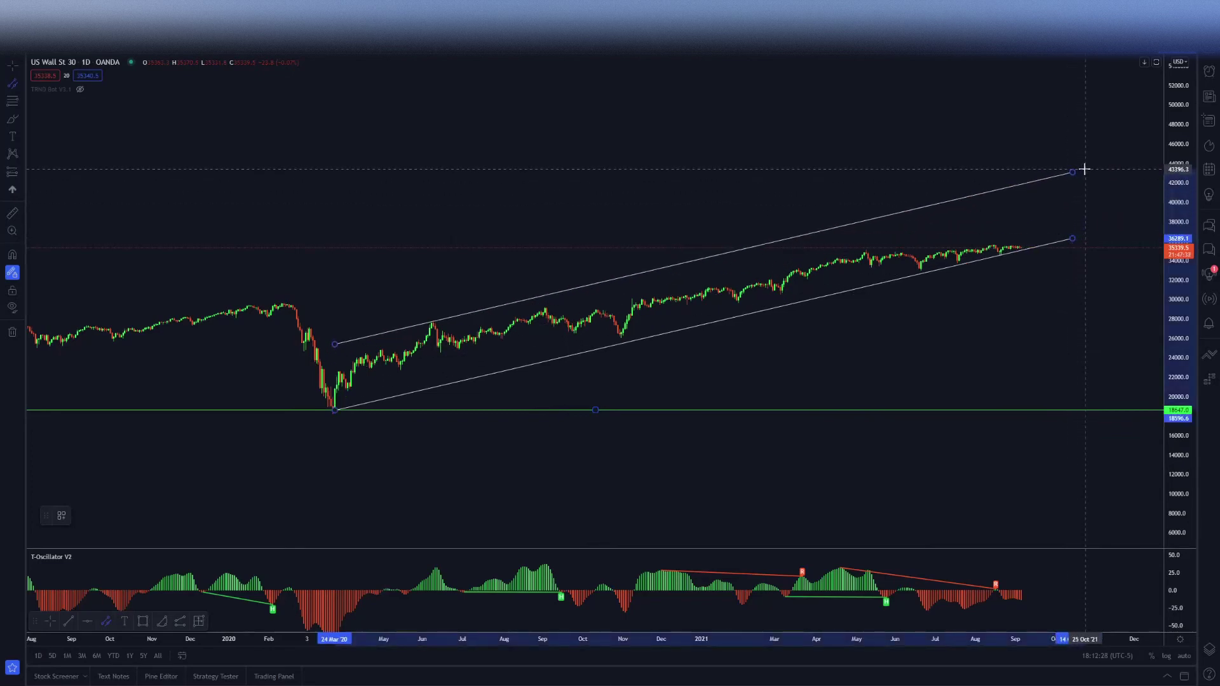
click(1084, 168)
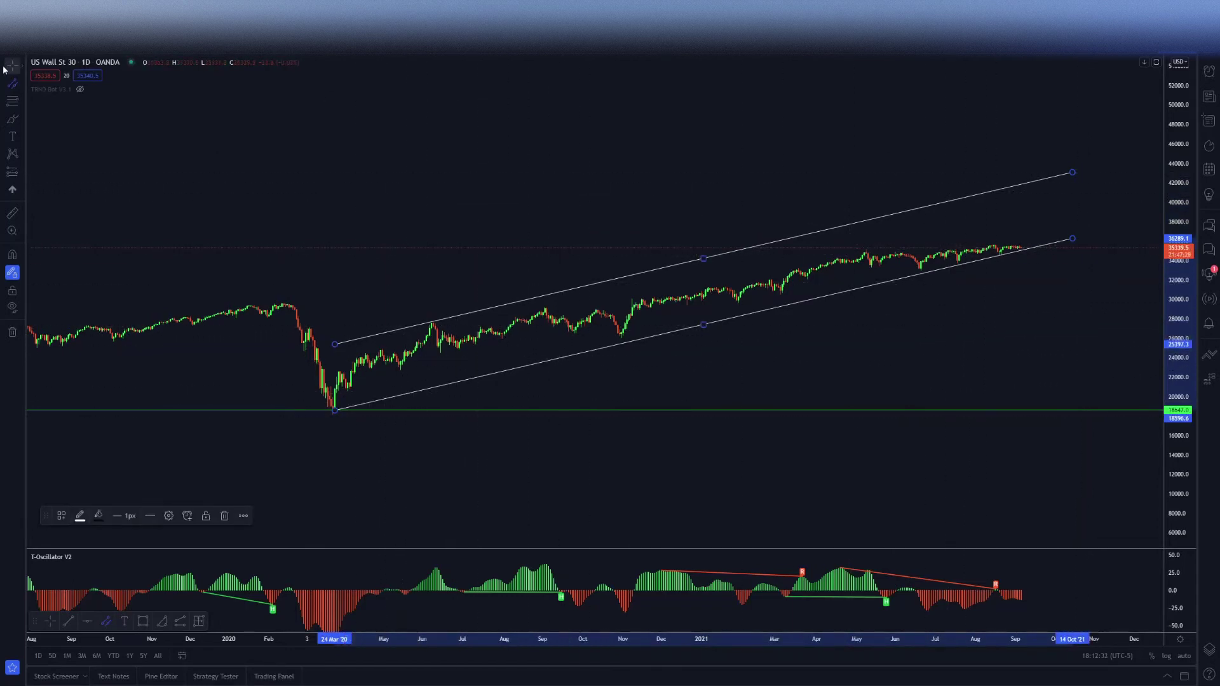
click(247, 180)
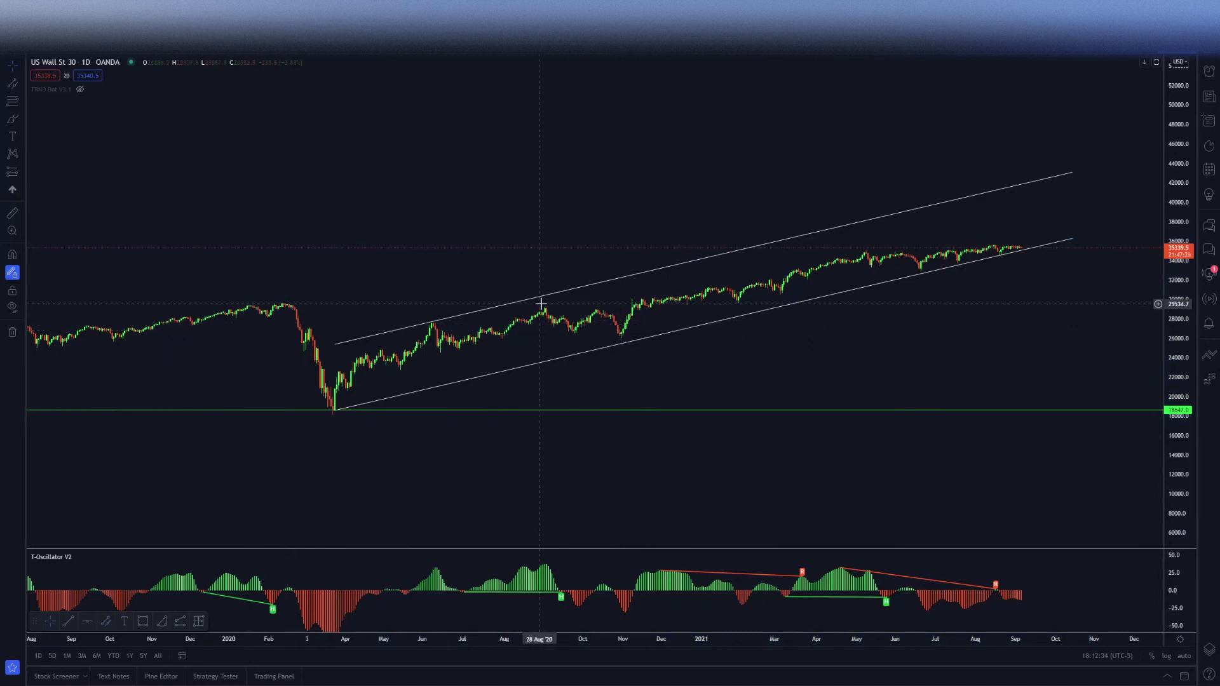
- Draw a parallel channel from the 26 December 2018 low, about 21520.2, to about 28829.0 in late April 2020, enclosing the 2019 highs
scroll(482, 311, down, 3)
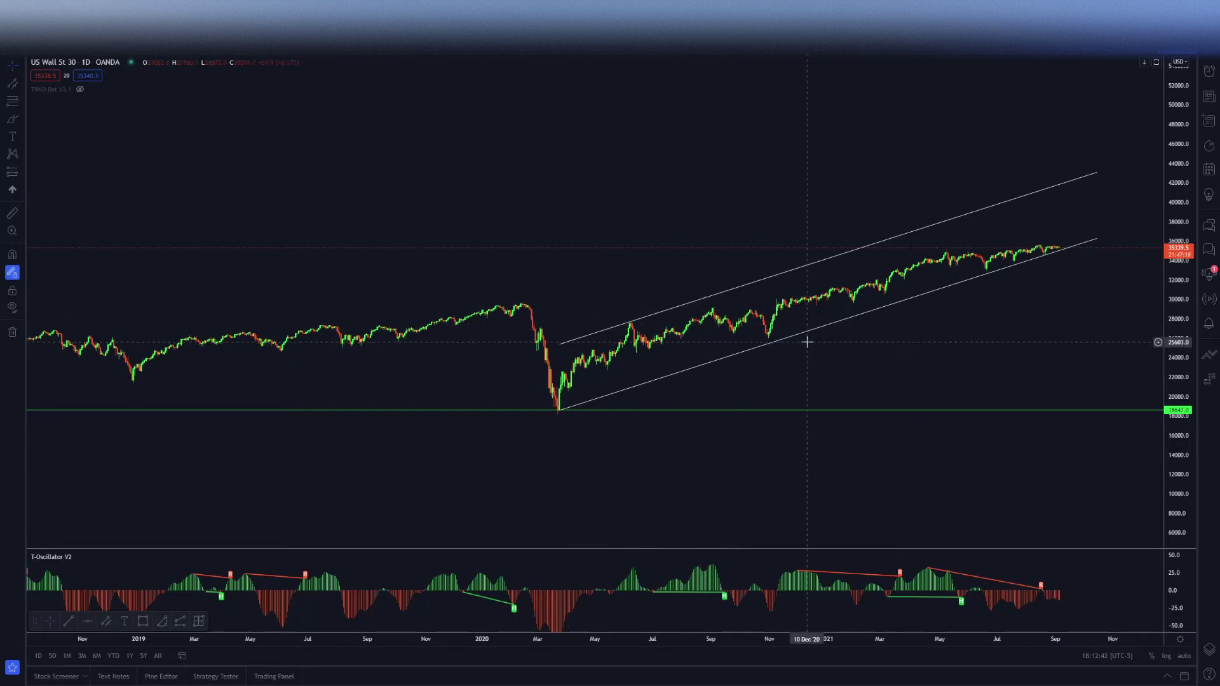
drag(955, 362, 845, 359)
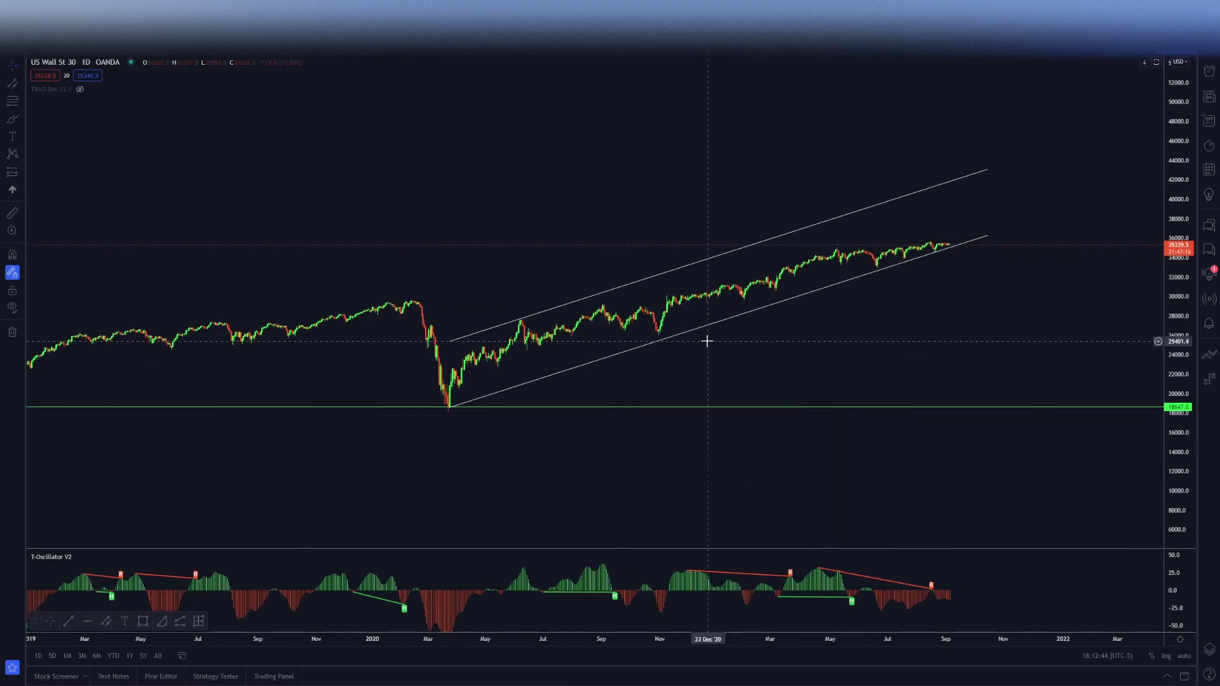
drag(505, 281, 576, 281)
scroll(575, 280, left, 7)
scroll(534, 375, down, 3)
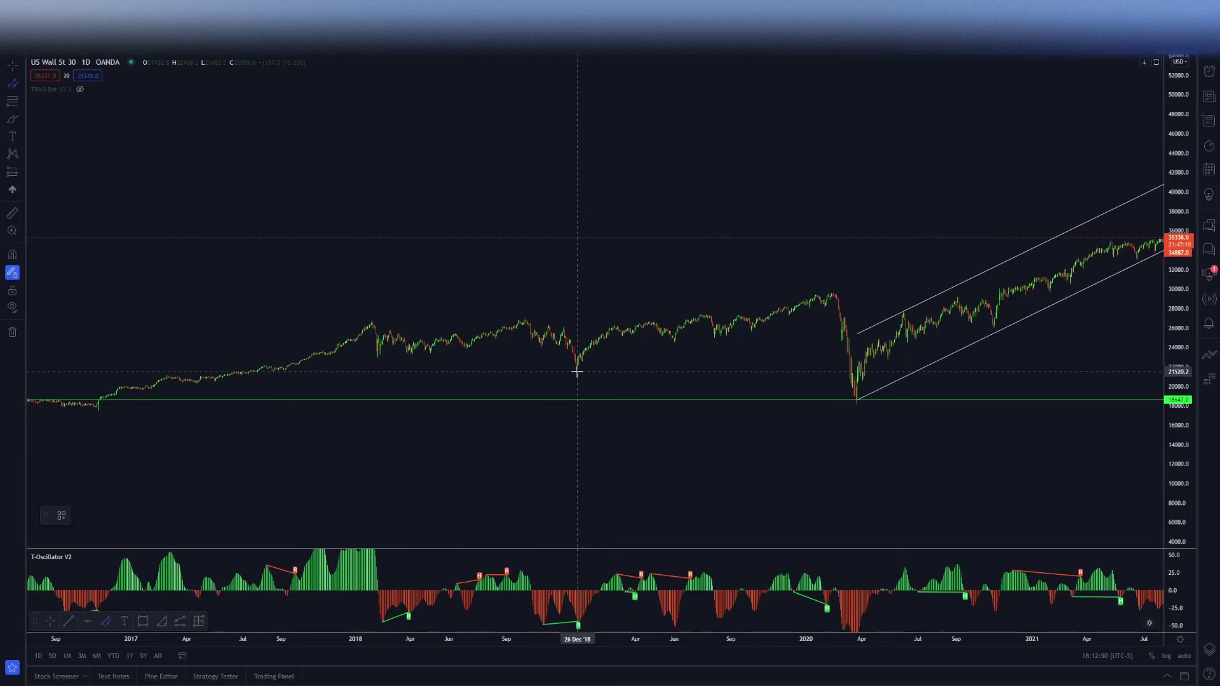
click(877, 302)
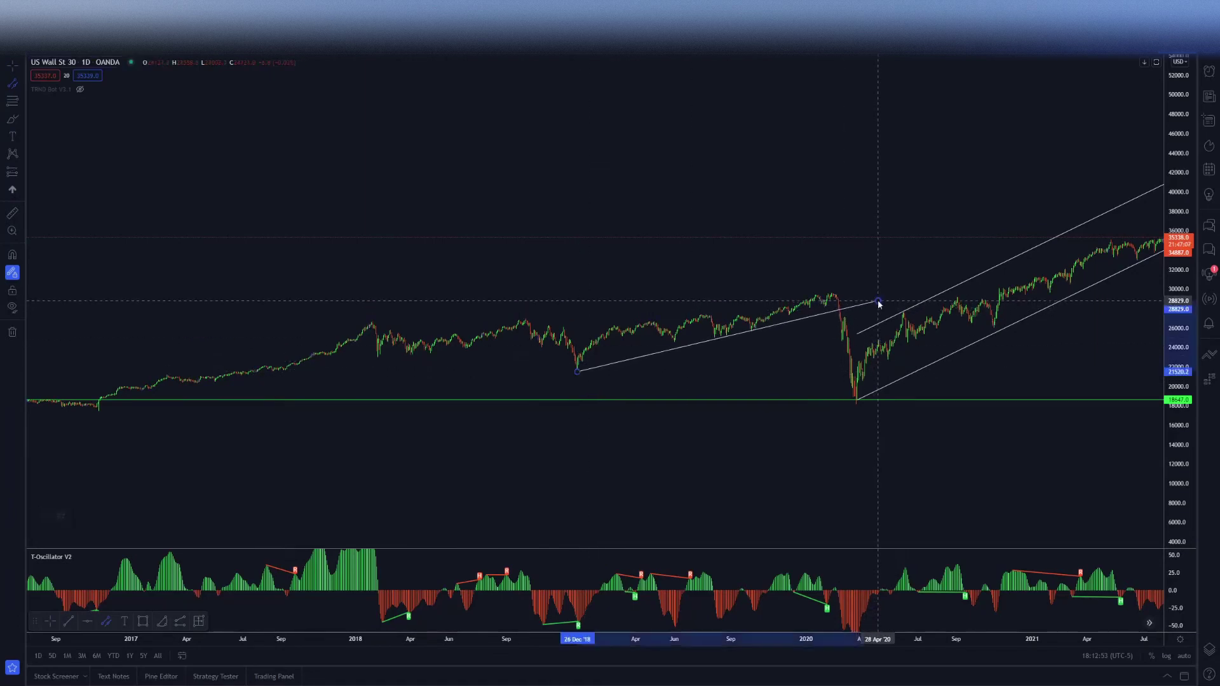
click(883, 261)
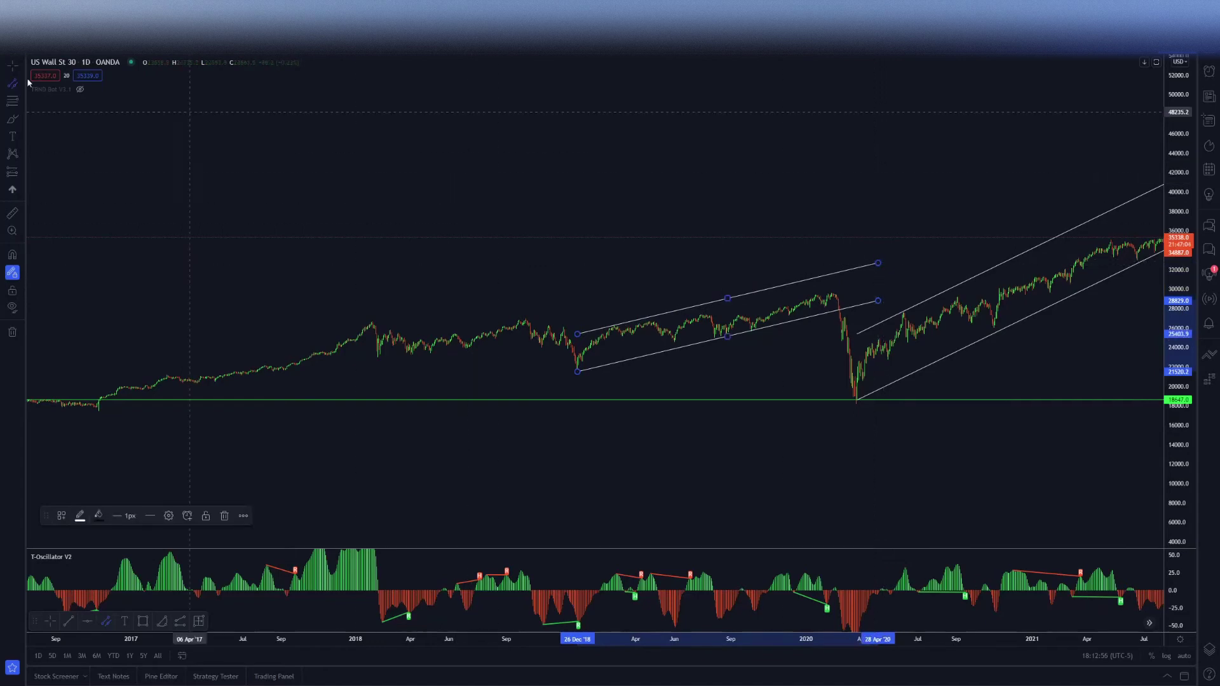
click(9, 71)
click(631, 230)
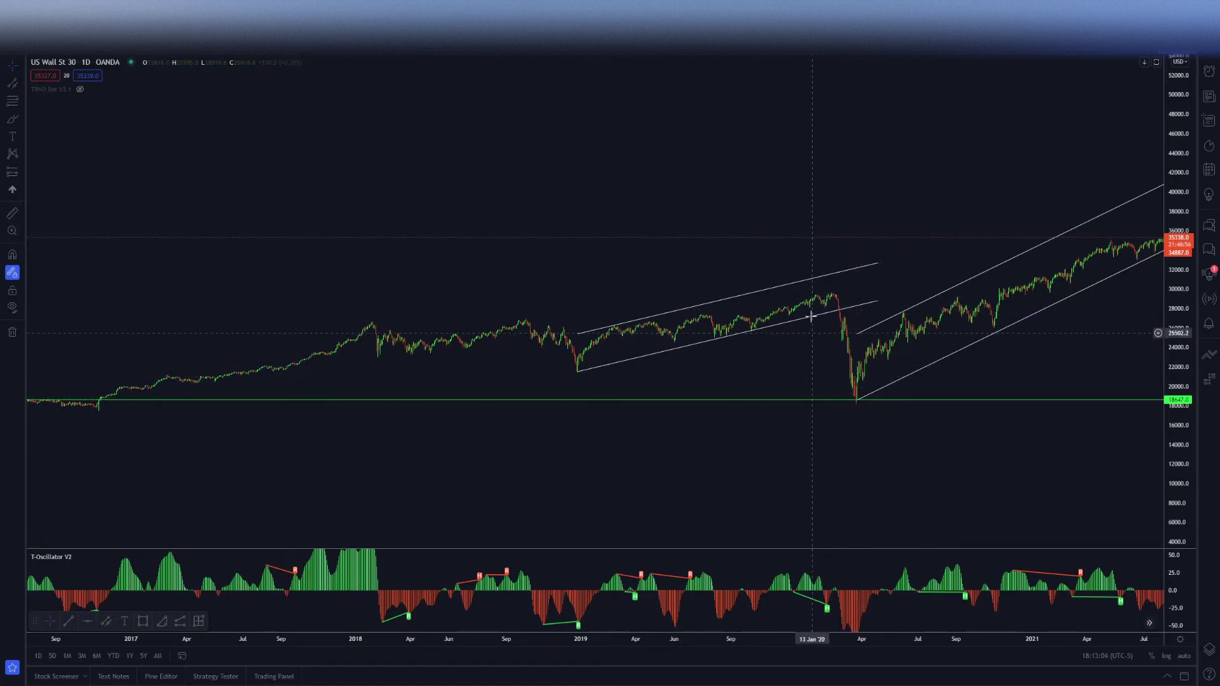
- Try to fit a parallel channel around the rise from December 2016 to April 2018
drag(485, 234, 645, 247)
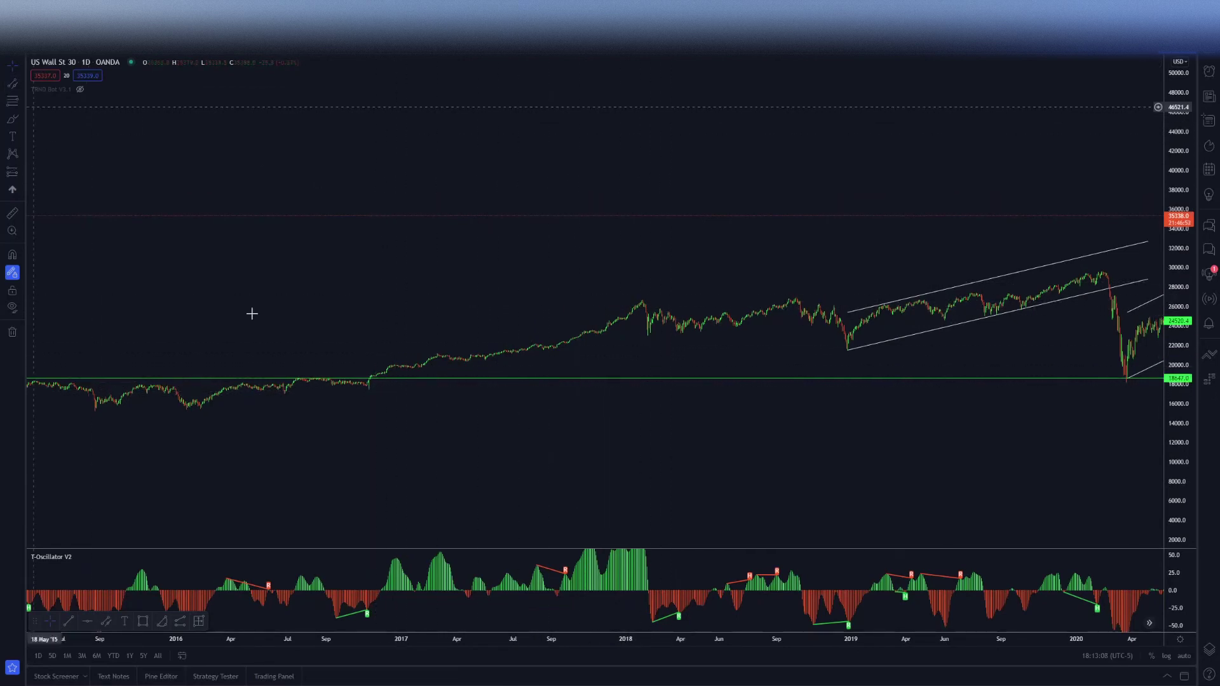
click(368, 387)
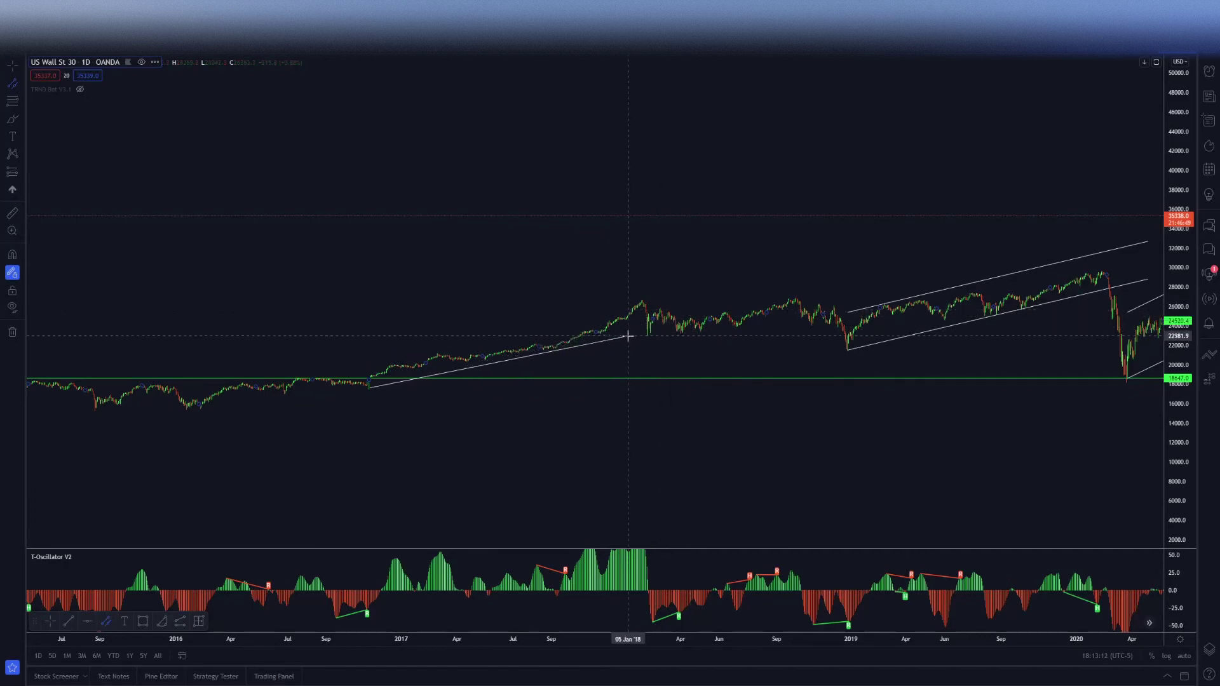
key(Escape)
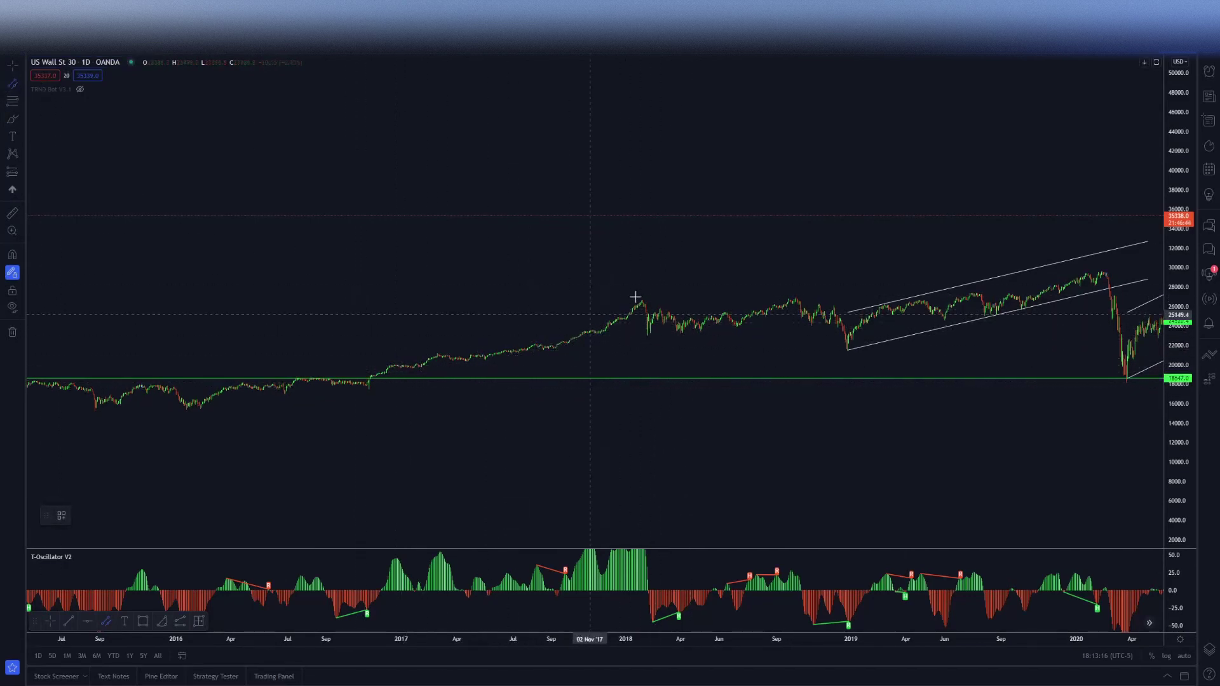
click(390, 365)
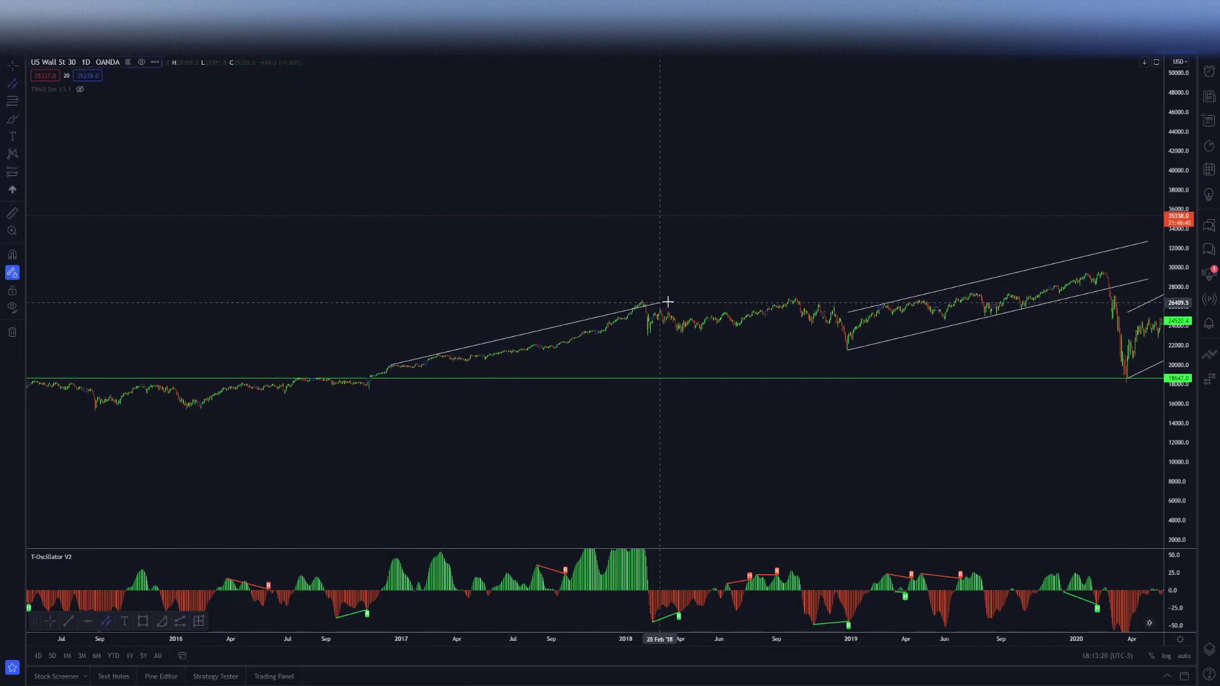
click(686, 288)
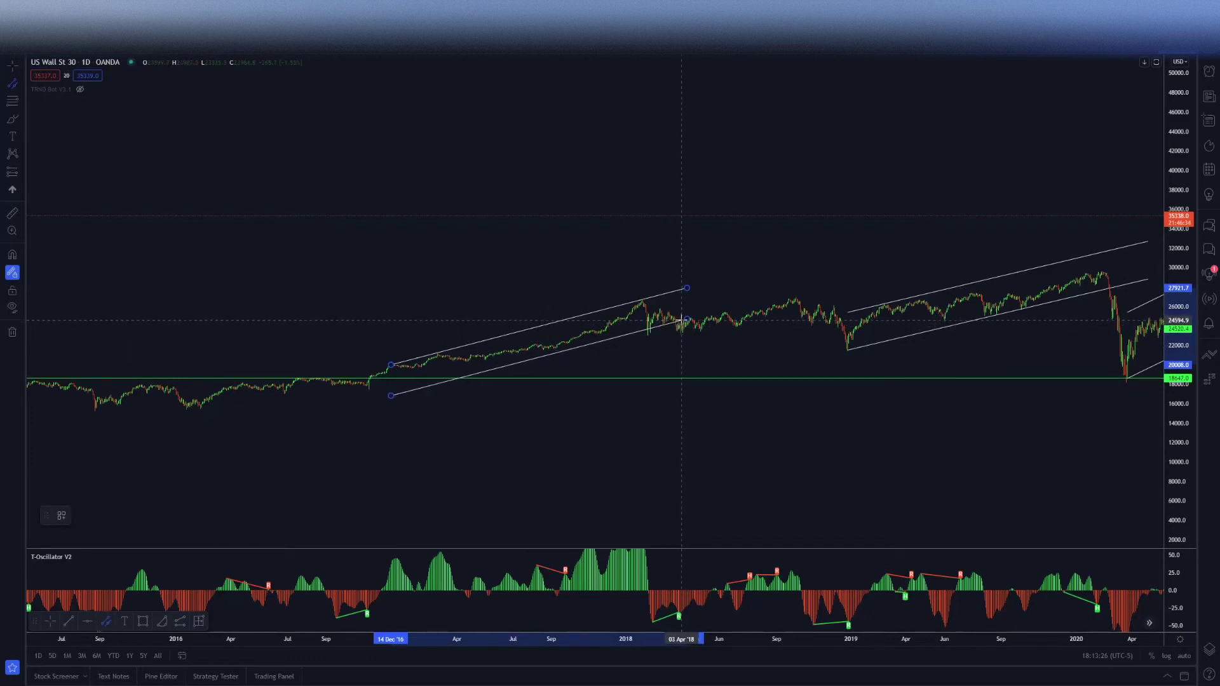
click(682, 314)
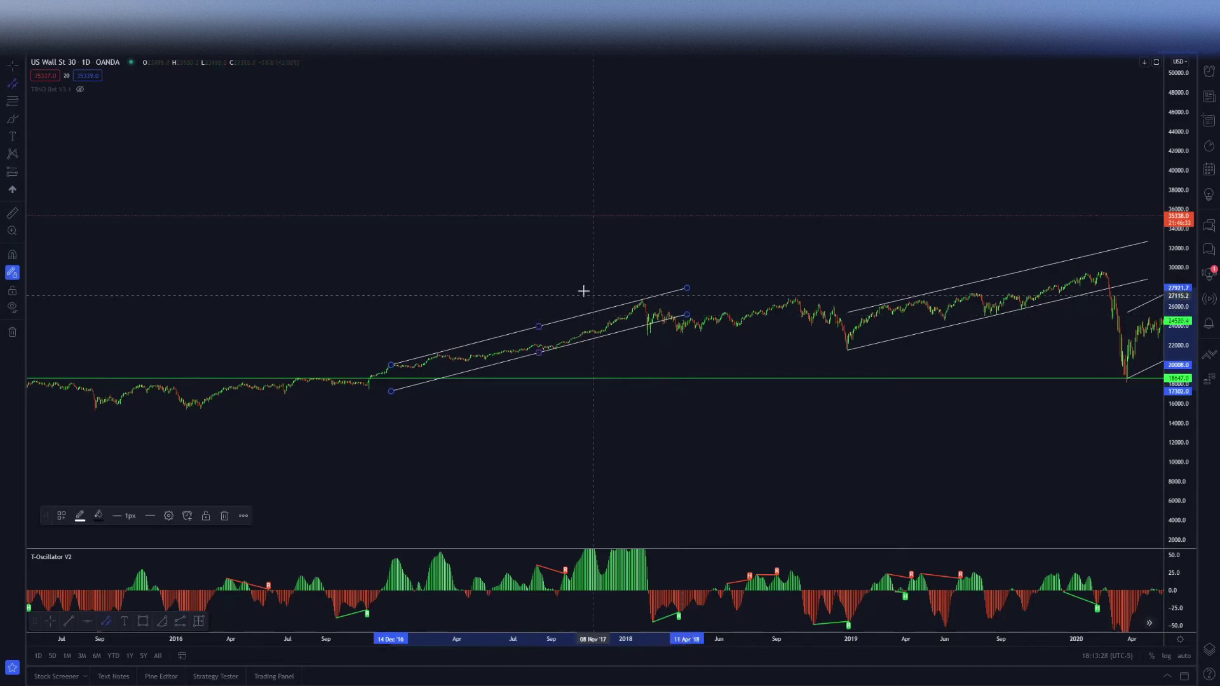
key(Delete)
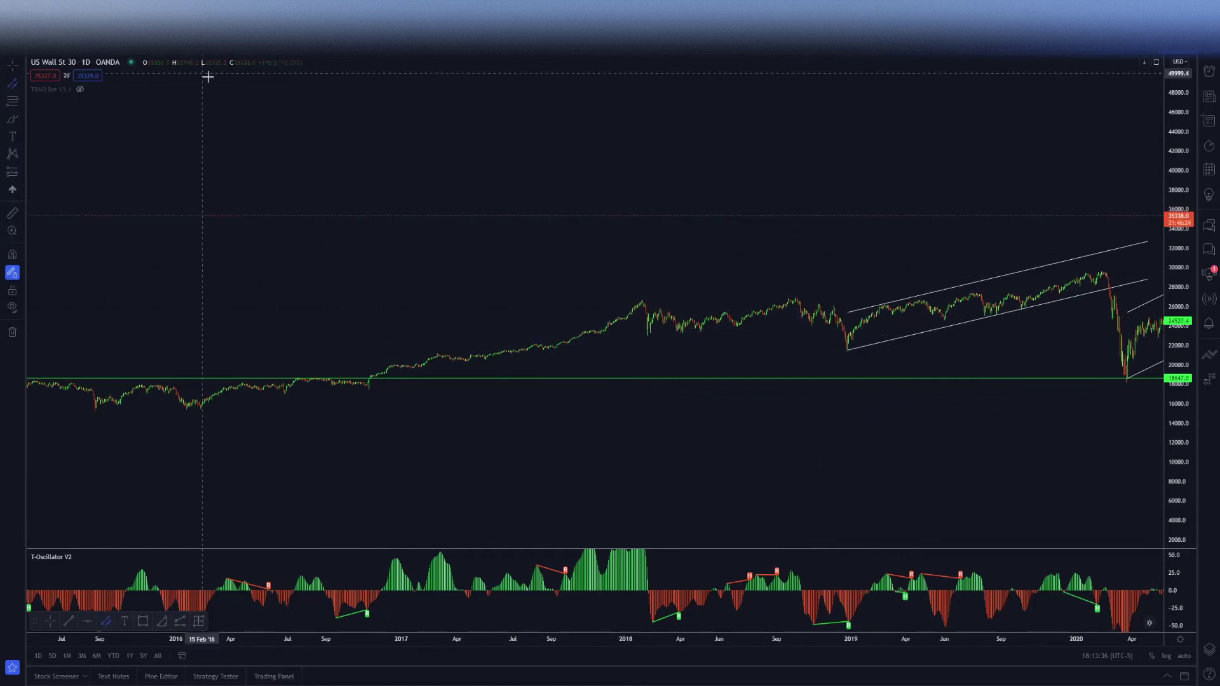
- Switch the US Wall St 30 chart to the 1-hour timeframe and rescale it to frame the January to September 2021 price action
click(147, 50)
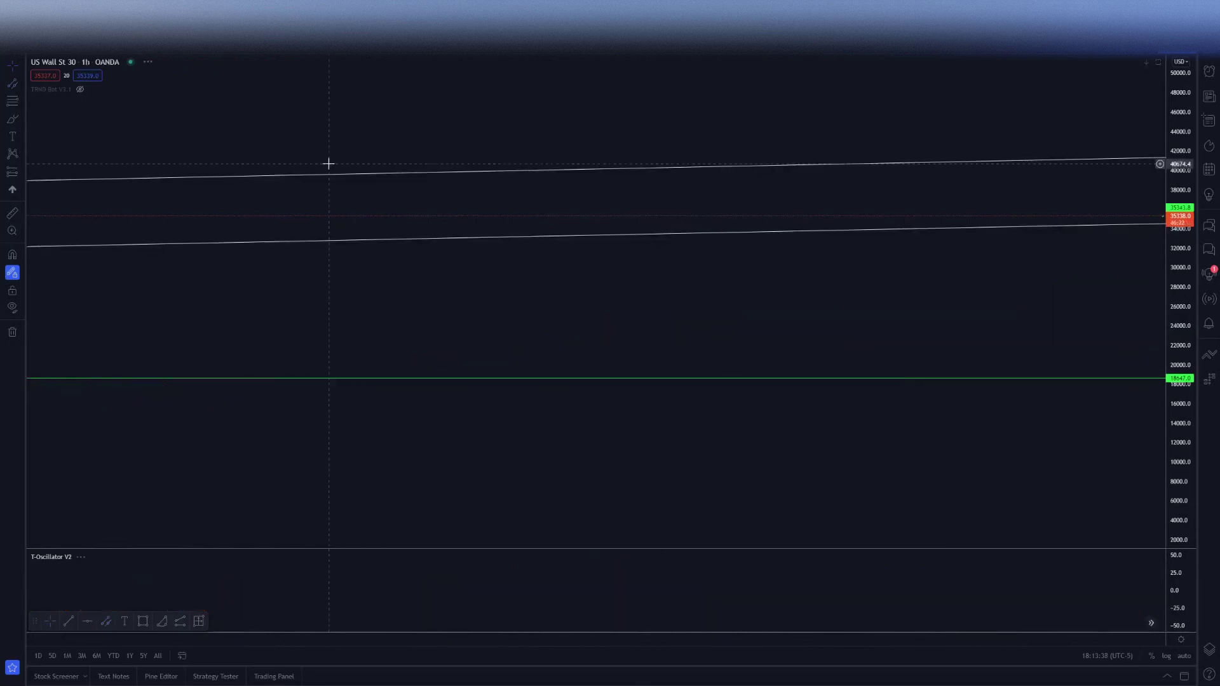
scroll(681, 258, down, 10)
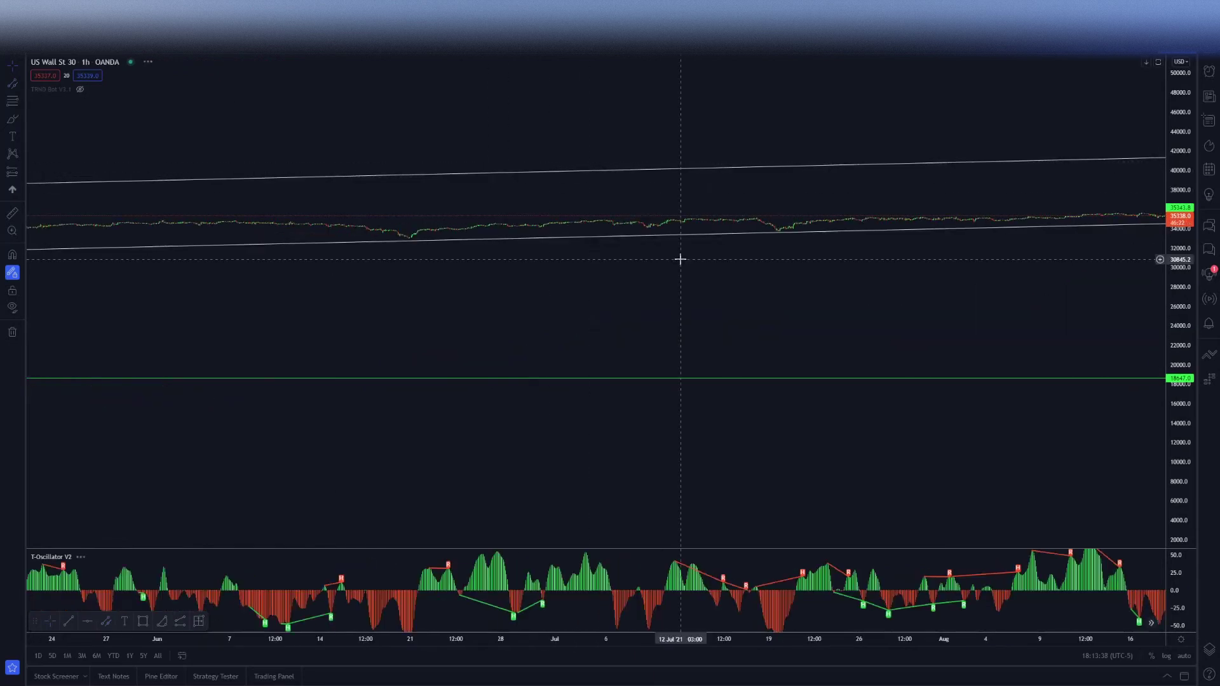
click(1185, 656)
drag(1179, 175, 823, 373)
drag(1183, 341, 1176, 222)
drag(794, 329, 958, 376)
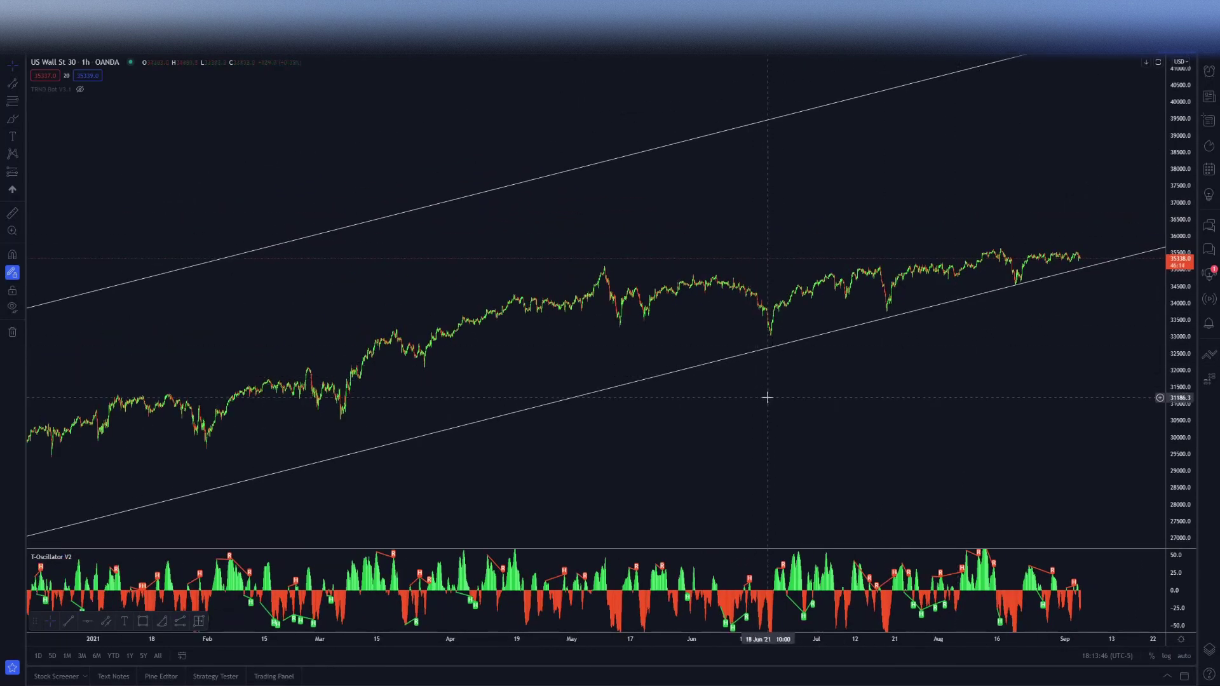
drag(768, 398, 752, 344)
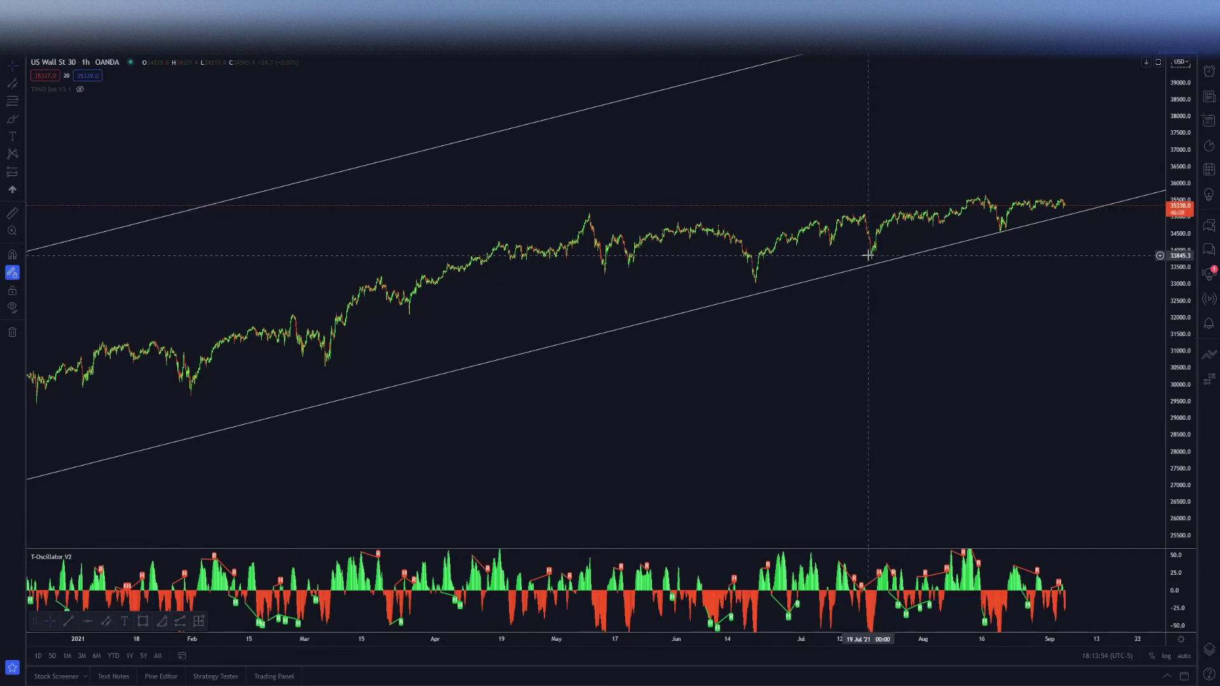
- Add a green horizontal line at about 33764.1, level with the 19 July 2021 low
scroll(806, 151, up, 1)
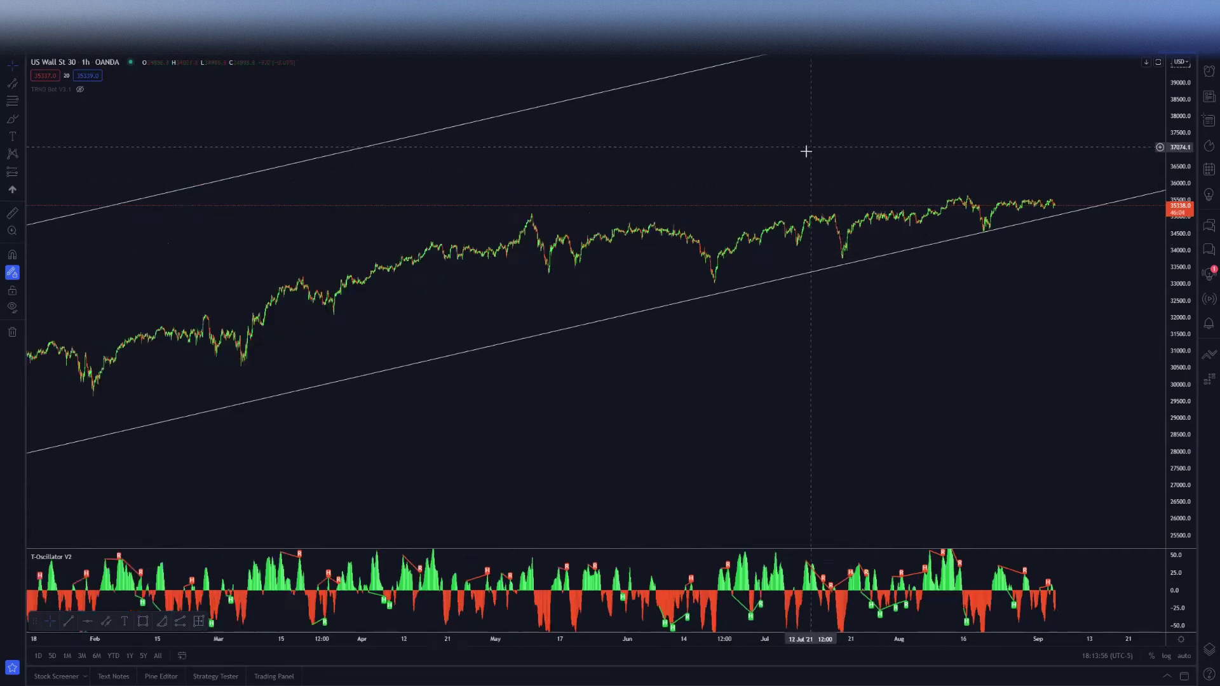
scroll(581, 329, up, 3)
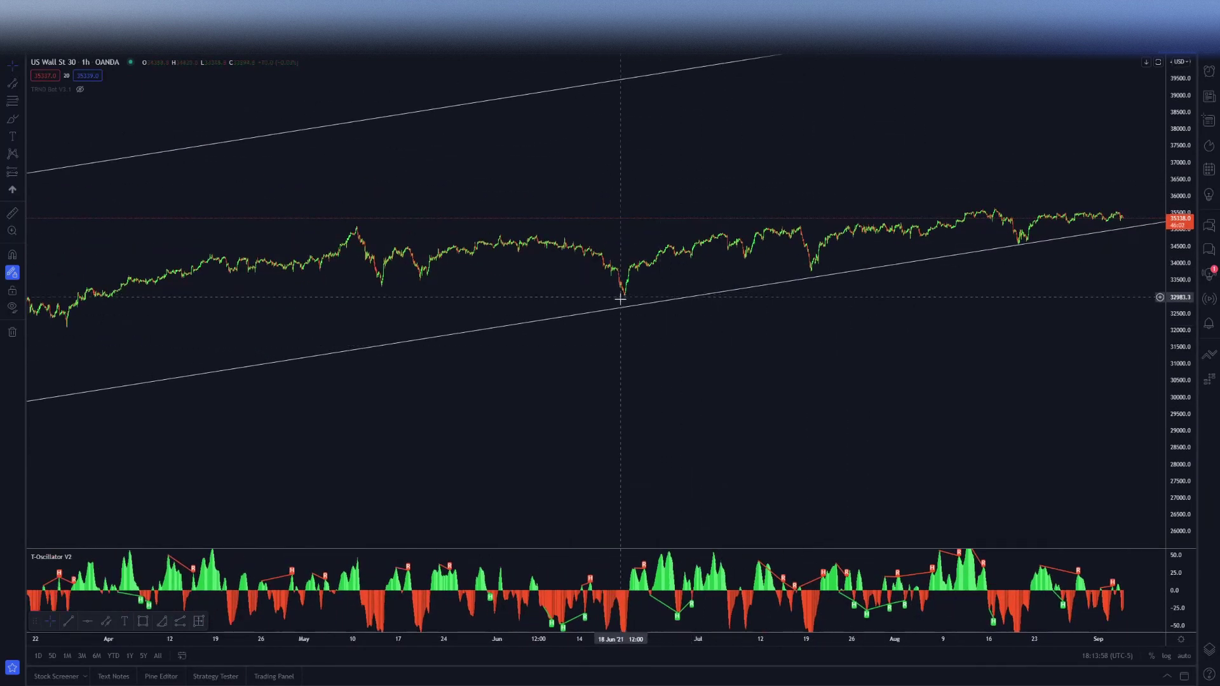
scroll(648, 304, up, 8)
drag(397, 337, 757, 349)
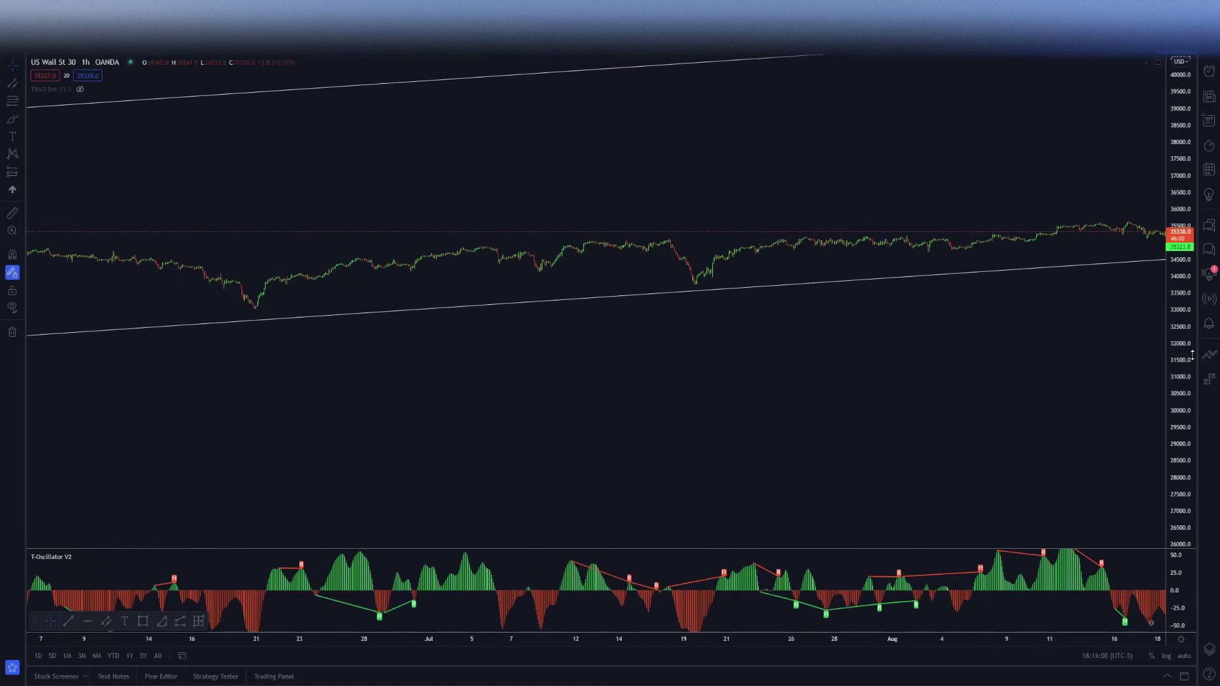
drag(1182, 308, 1114, 83)
scroll(578, 354, up, 10)
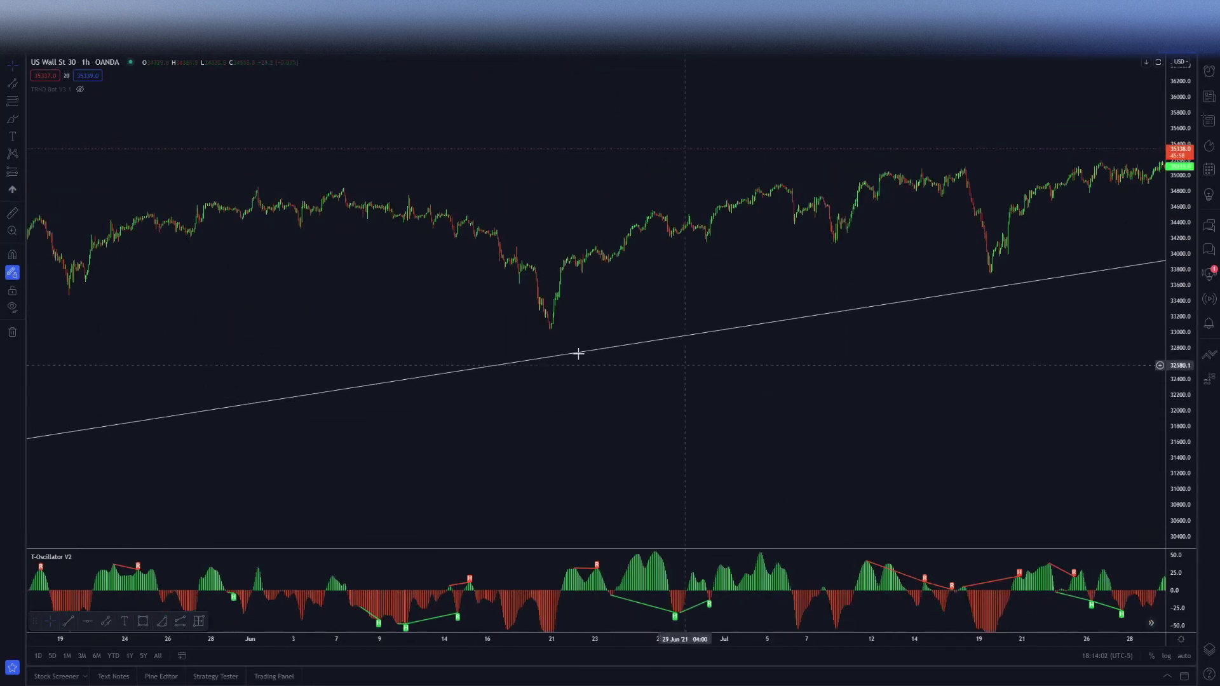
scroll(872, 416, up, 5)
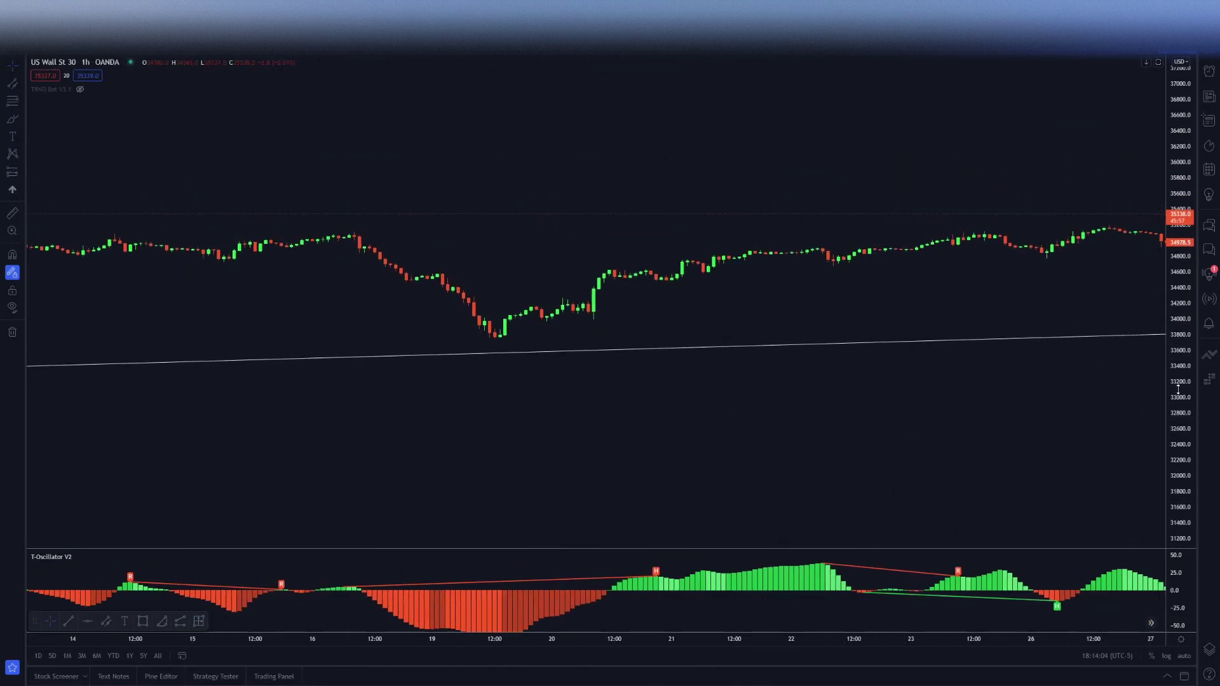
click(23, 82)
click(74, 202)
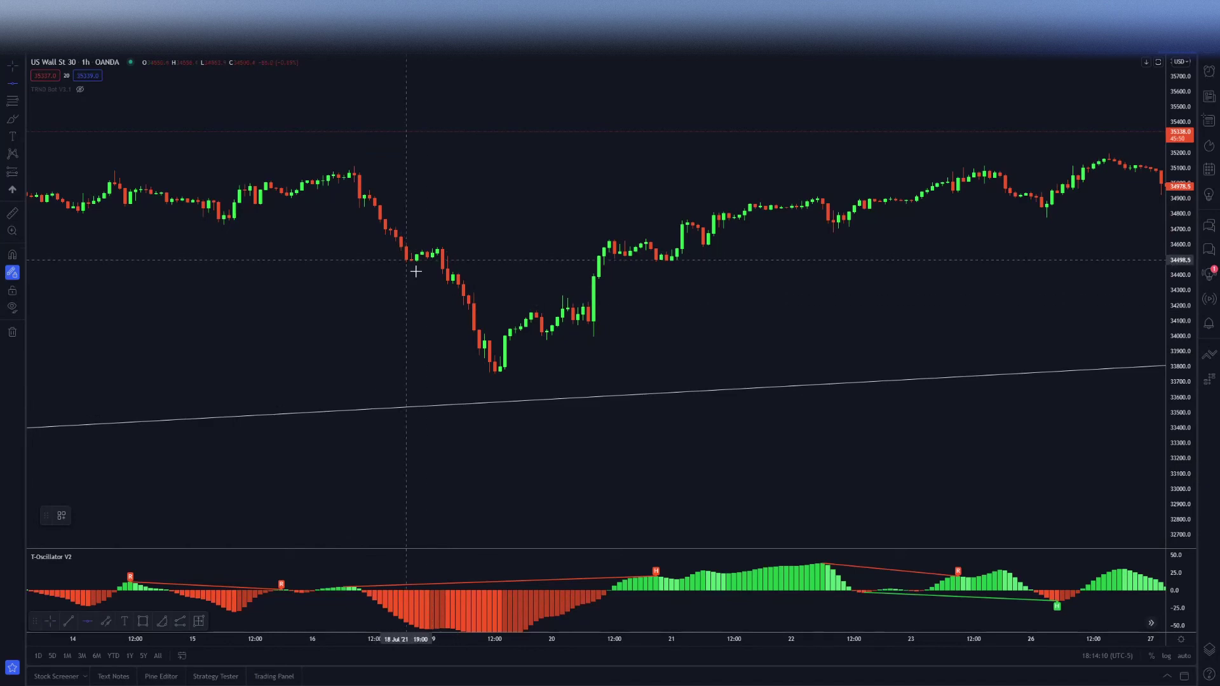
click(481, 371)
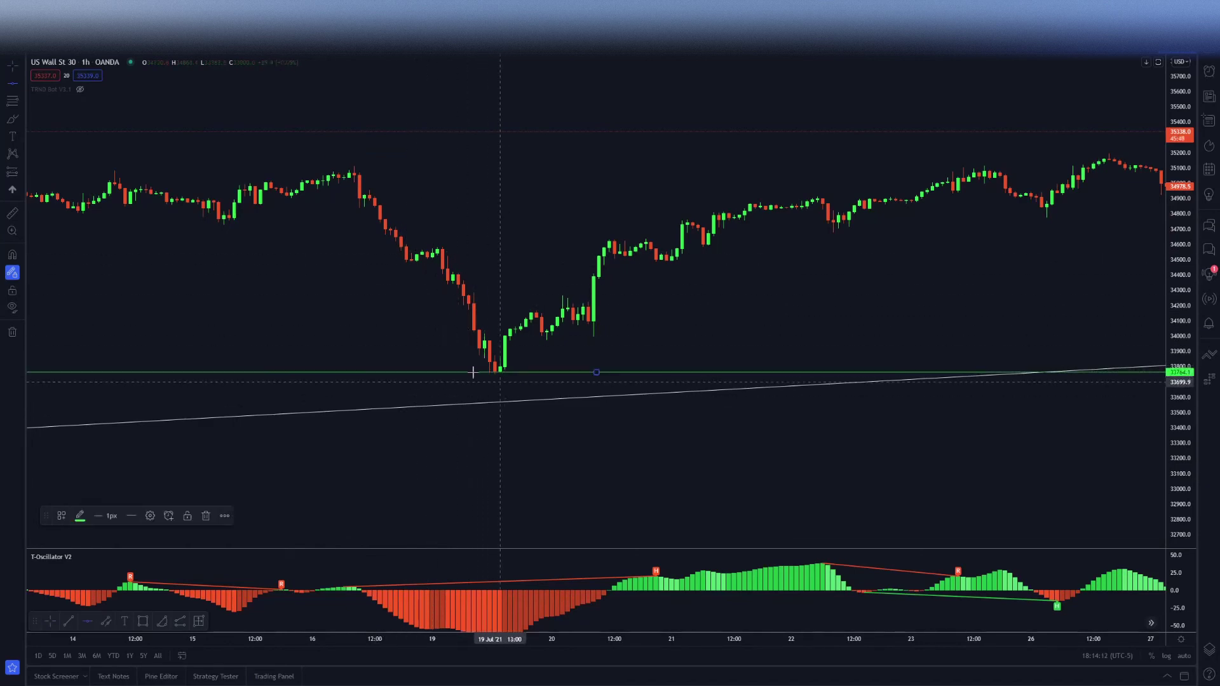
click(9, 71)
click(352, 301)
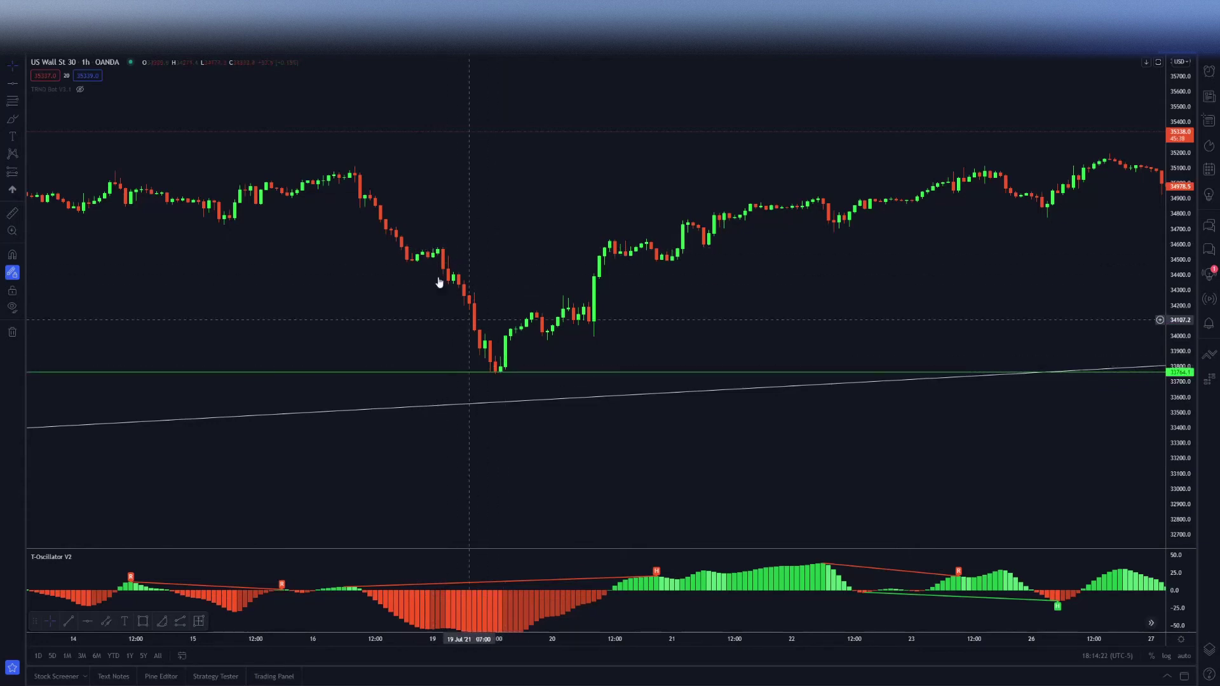
- Add a horizontal line at about 35518.9 along the late August and early September 2021 highs
scroll(558, 356, down, 3)
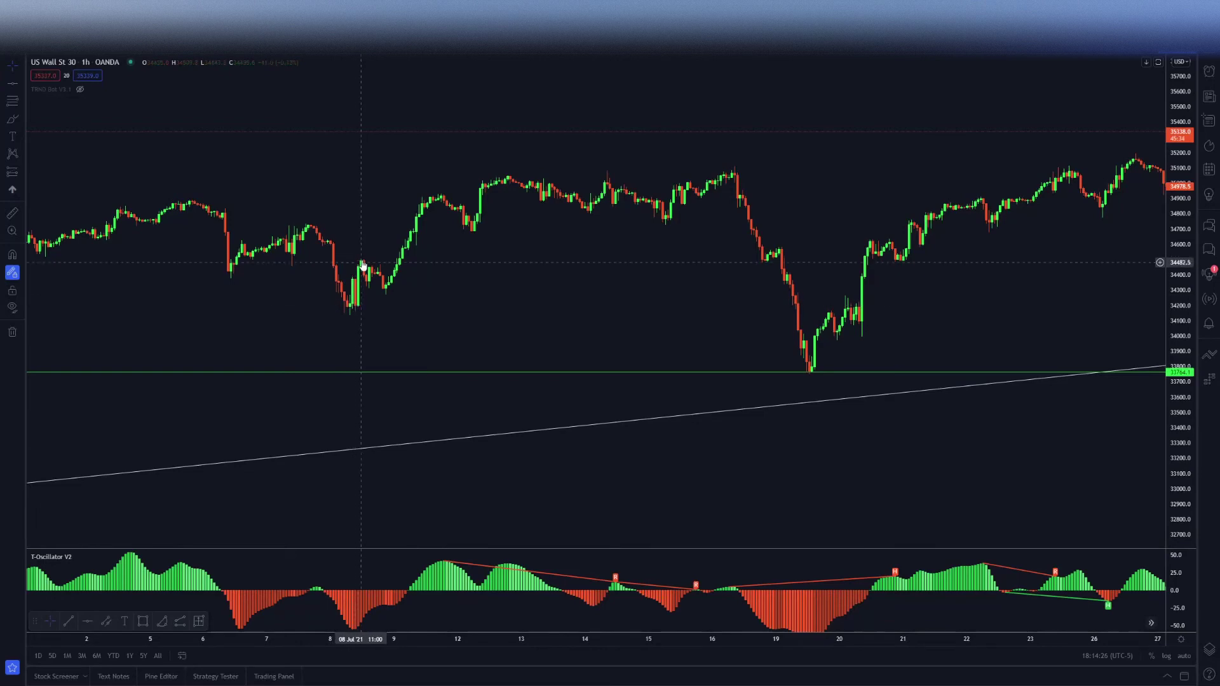
scroll(292, 332, left, 5)
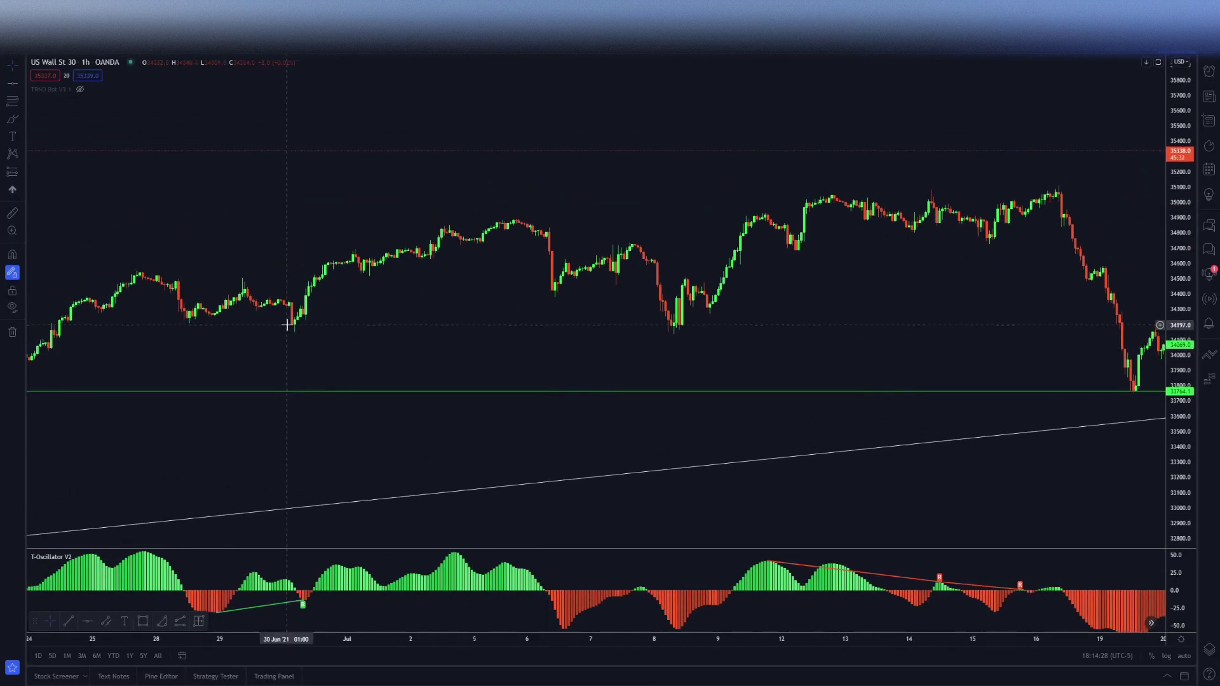
scroll(654, 349, down, 2)
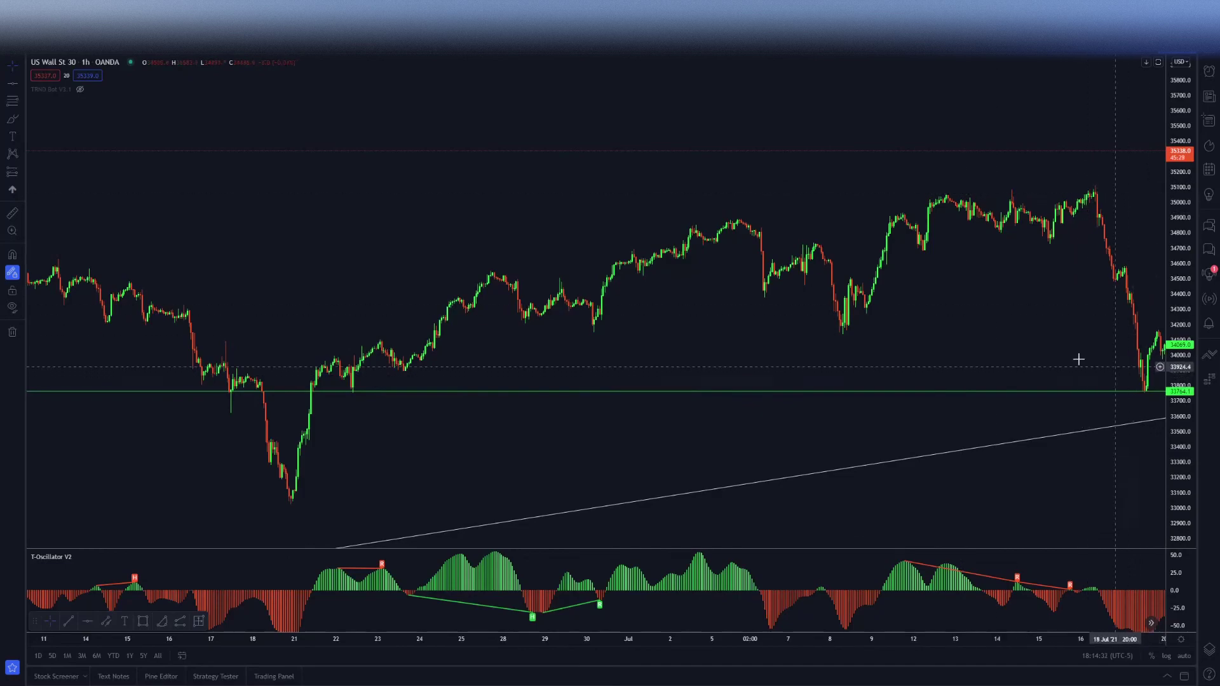
scroll(1028, 321, right, 4)
scroll(1028, 321, down, 3)
drag(1174, 249, 1174, 477)
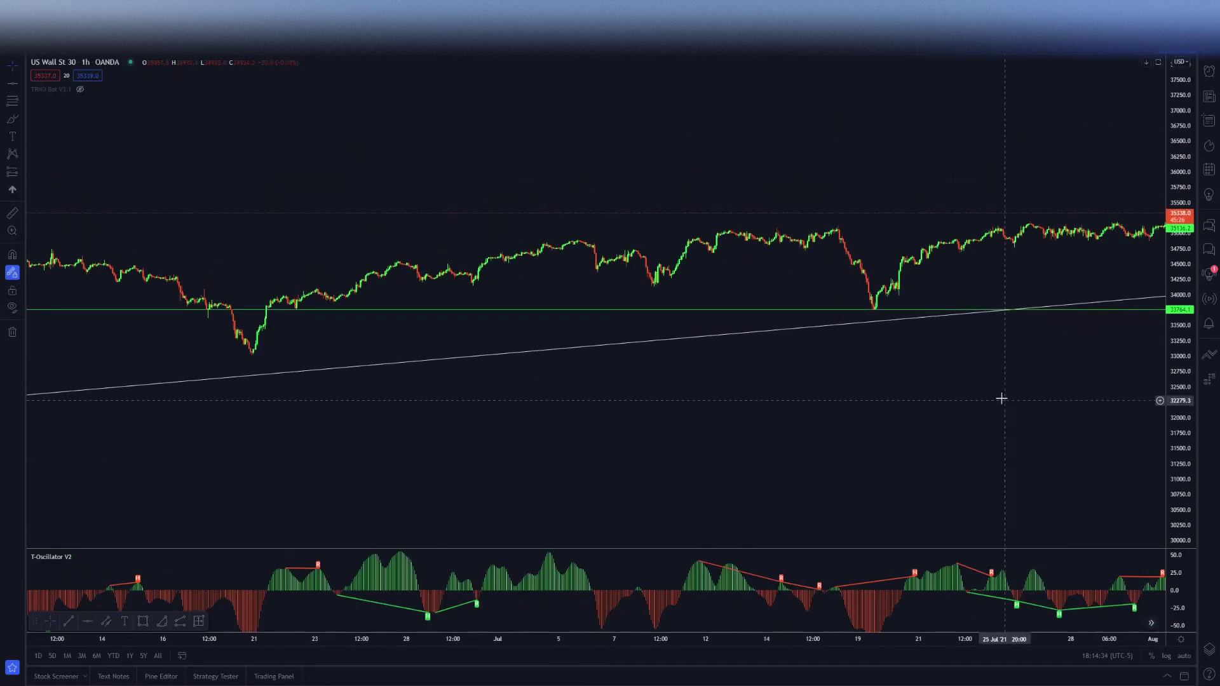
drag(1002, 398, 722, 396)
scroll(1031, 374, right, 10)
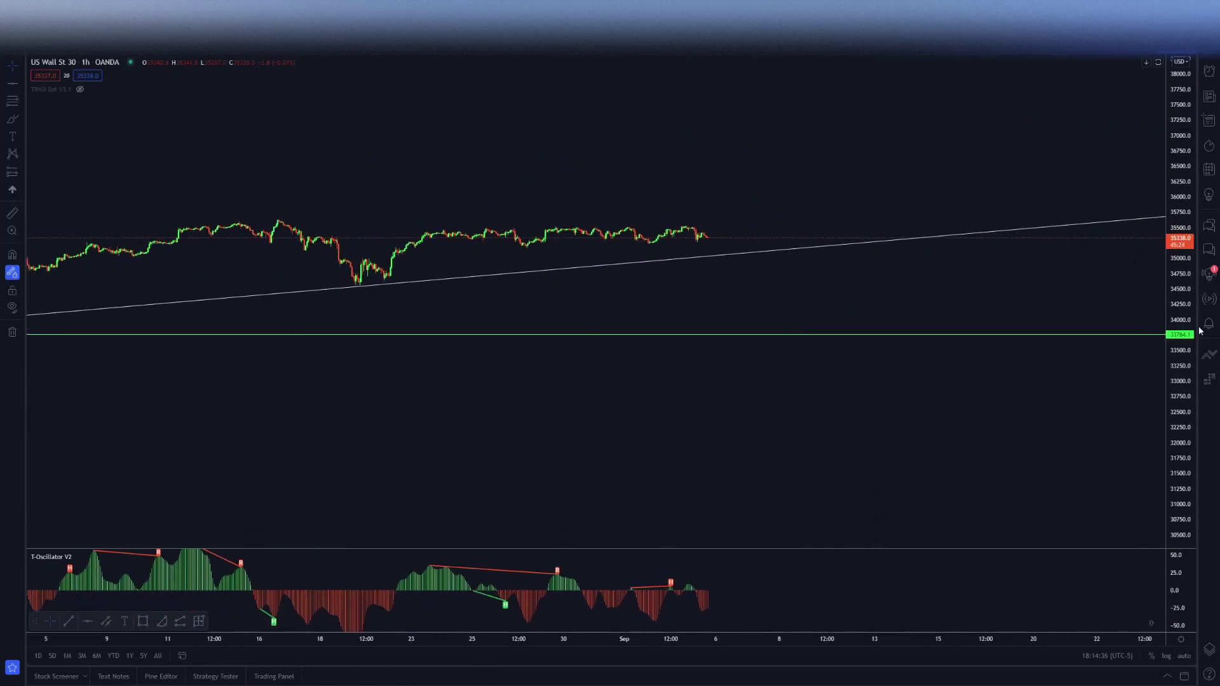
scroll(837, 351, up, 5)
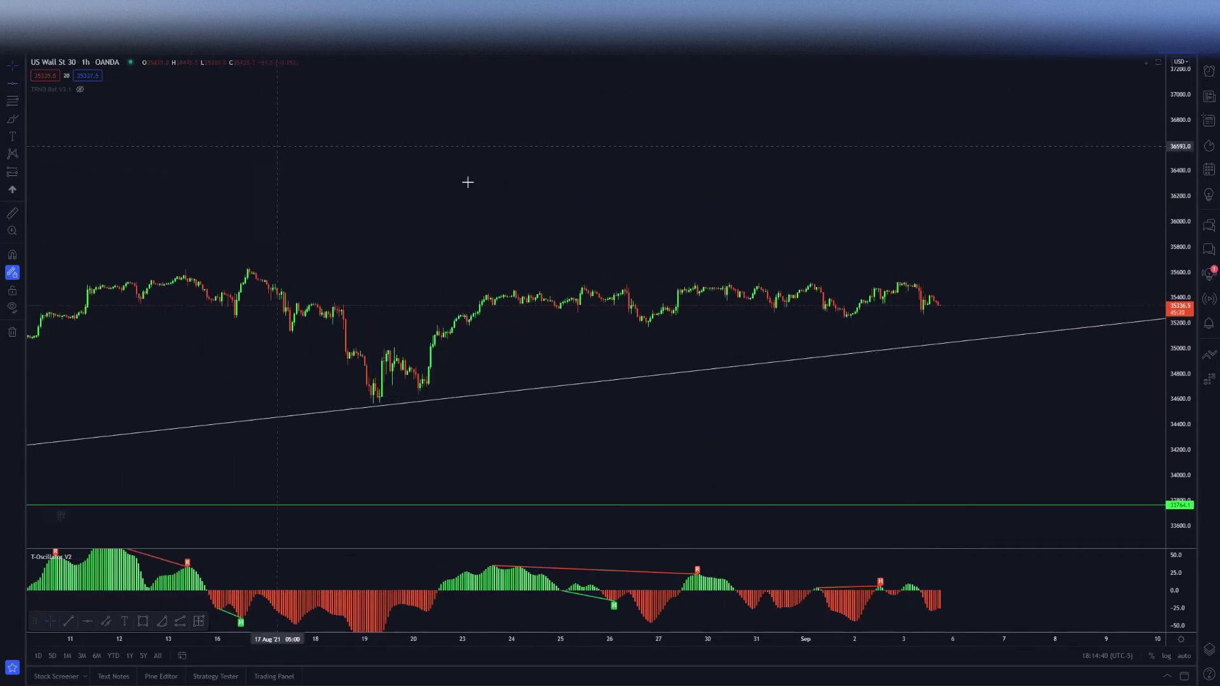
click(647, 282)
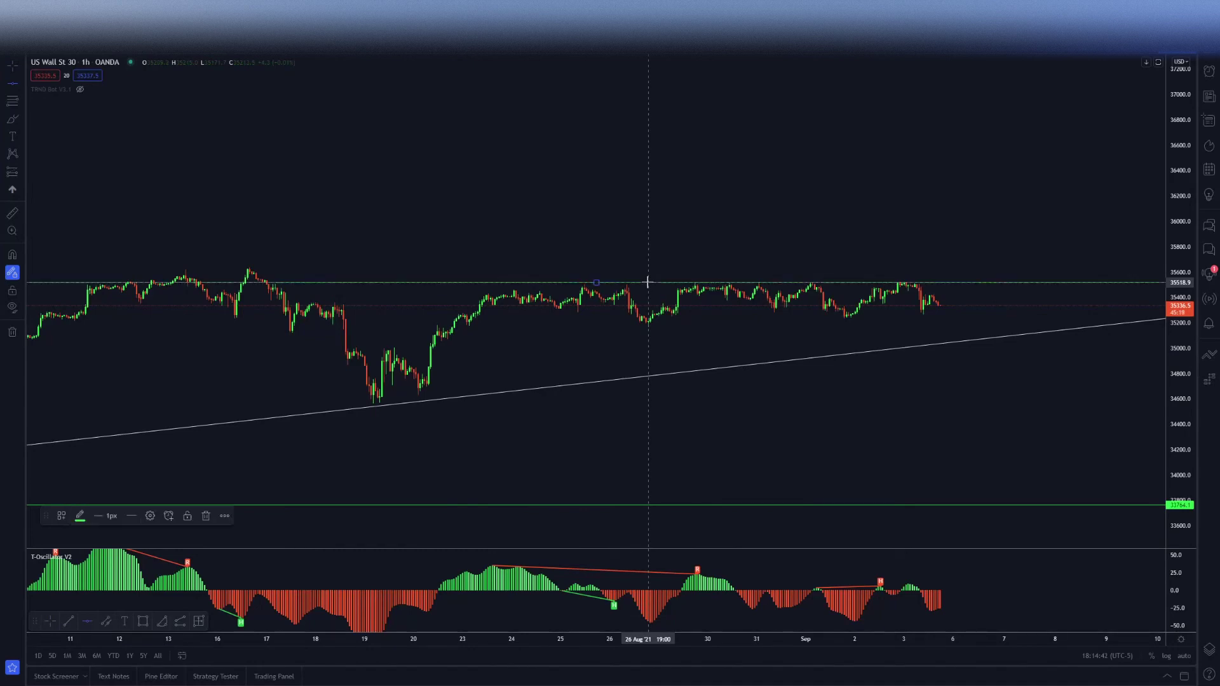
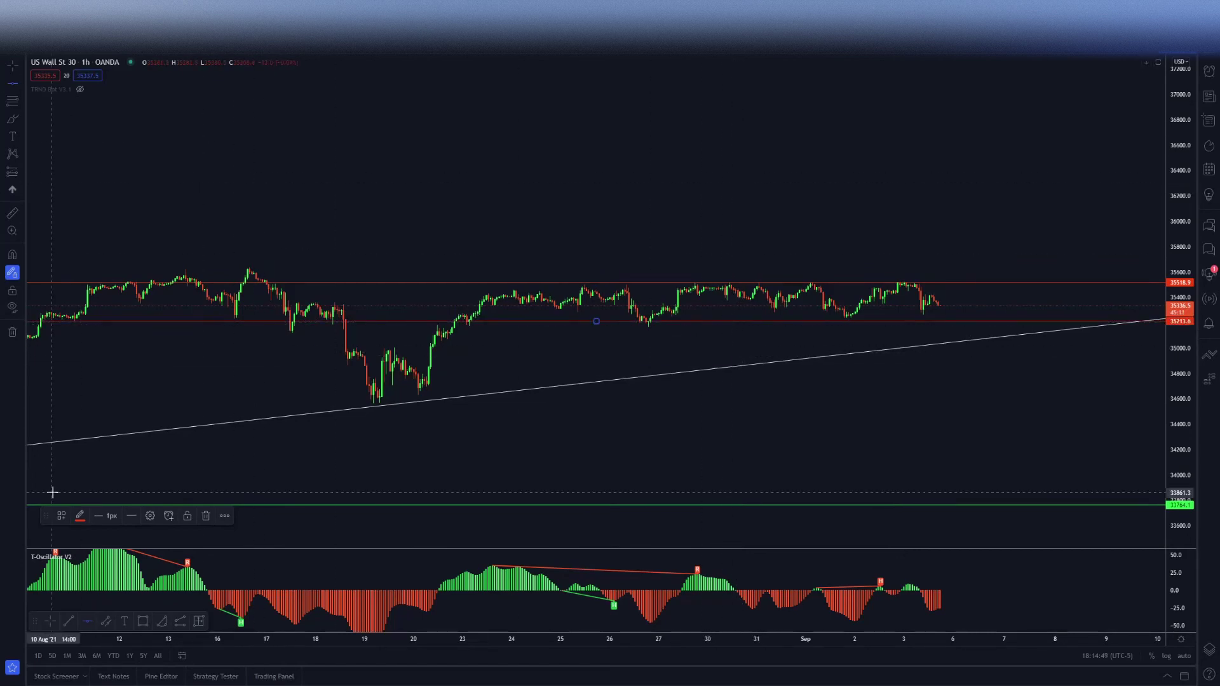
- Colour the horizontal line at about 35213.6 green
click(80, 517)
click(114, 643)
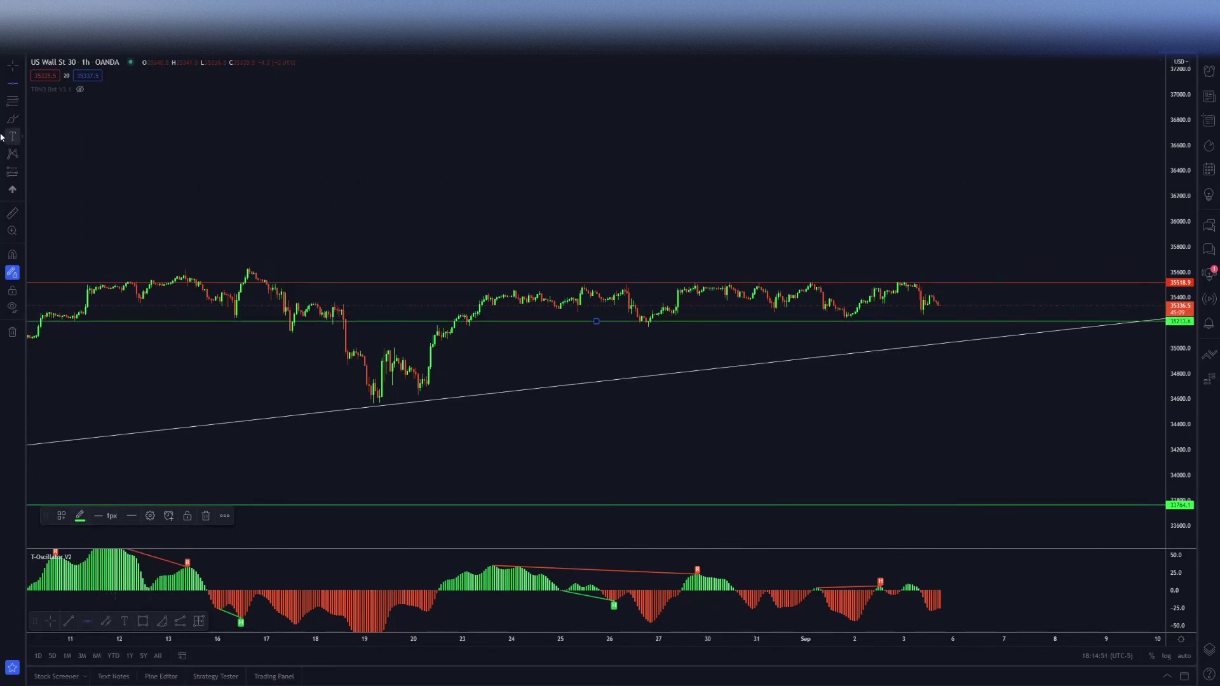
- Switch the US Wall St 30 chart to the 30-minute timeframe and frame the late July to early September 2021 price action
scroll(268, 190, down, 10)
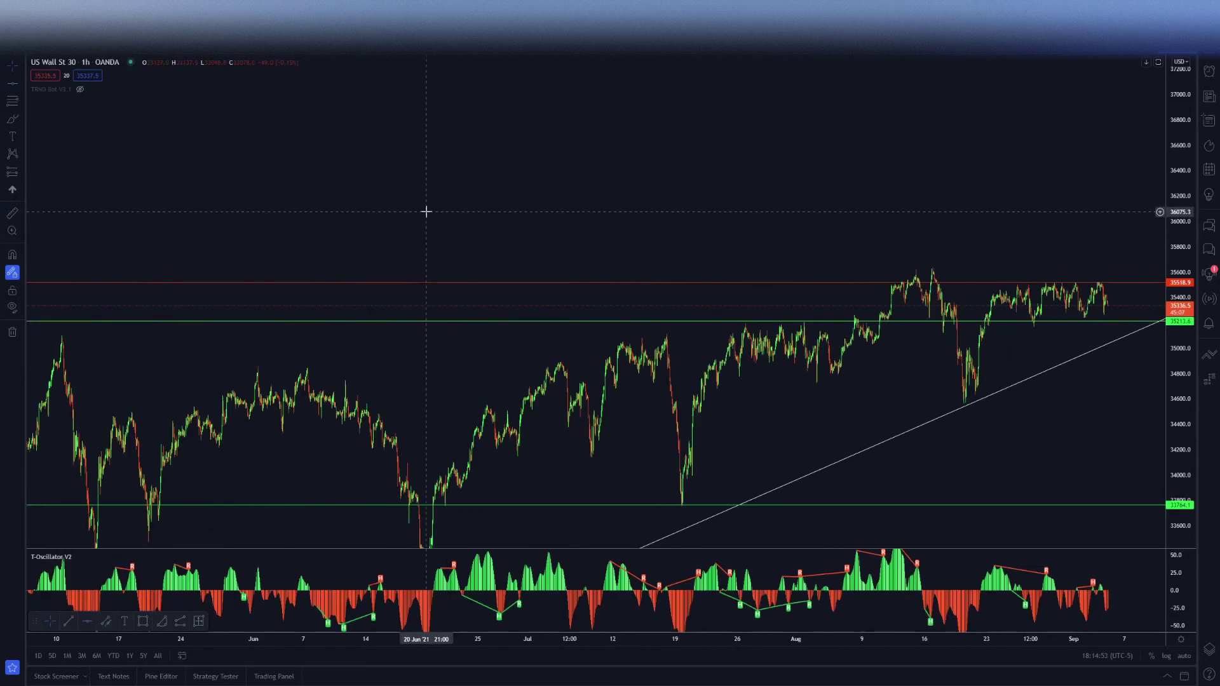
drag(1180, 248, 1180, 462)
drag(762, 503, 940, 373)
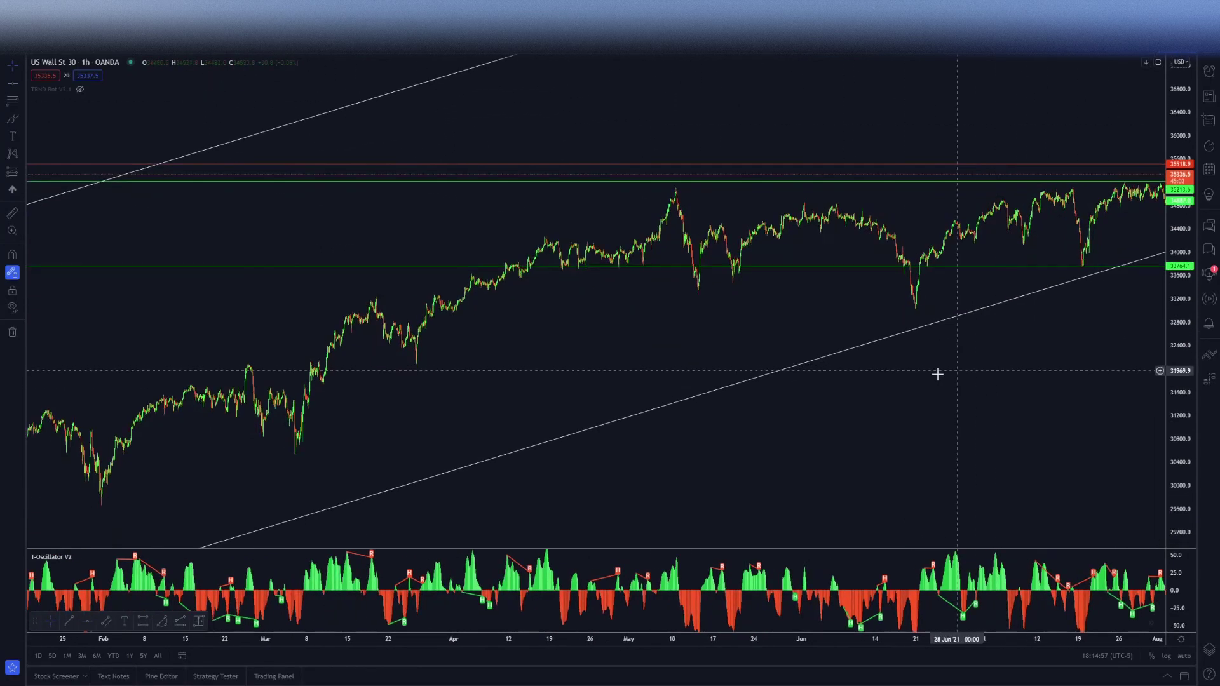
drag(913, 457, 1151, 195)
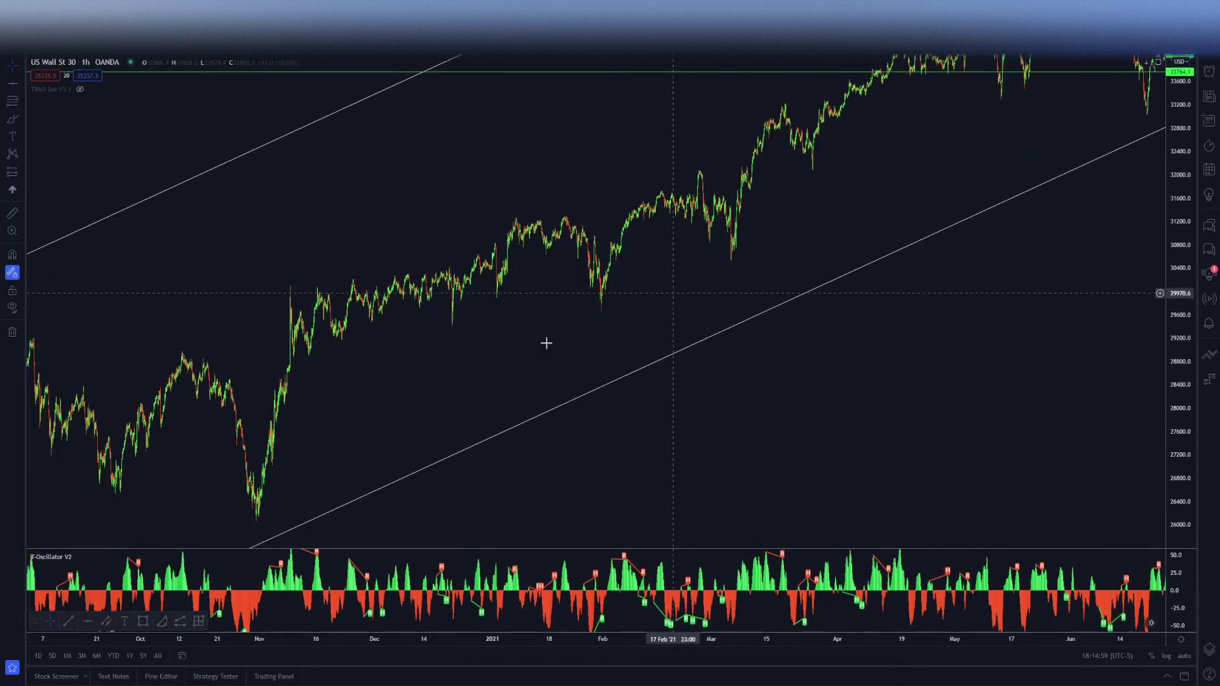
drag(992, 191, 819, 455)
scroll(1148, 332, up, 10)
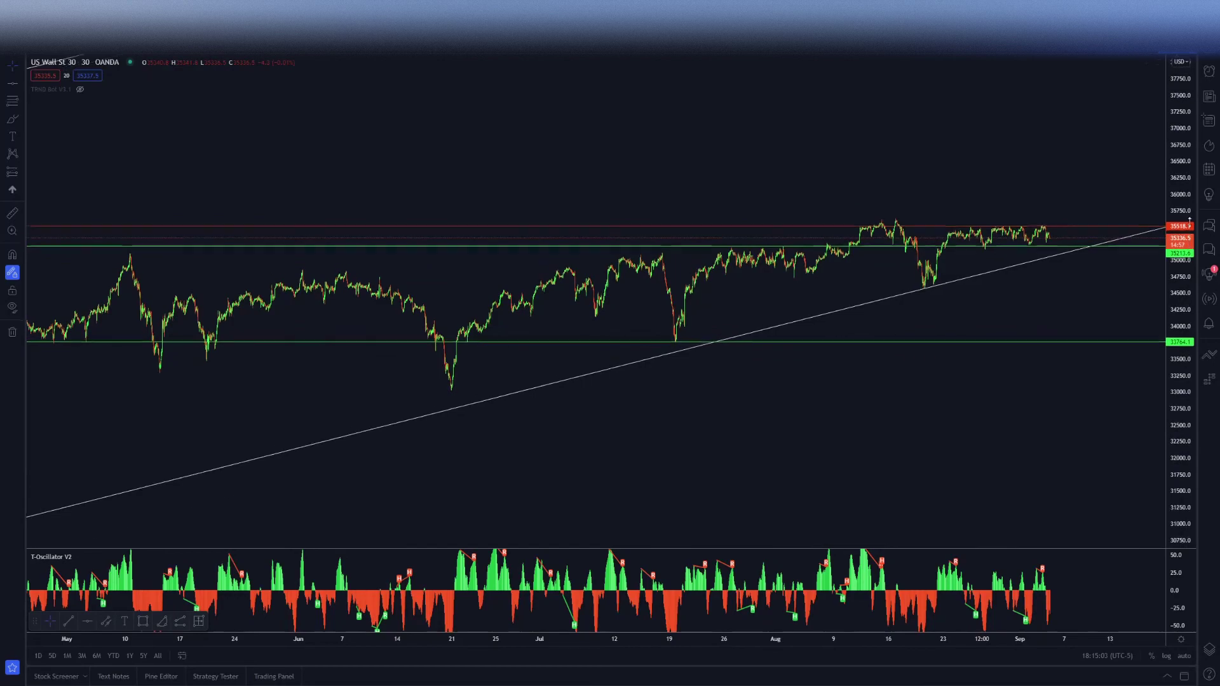
drag(746, 299, 969, 308)
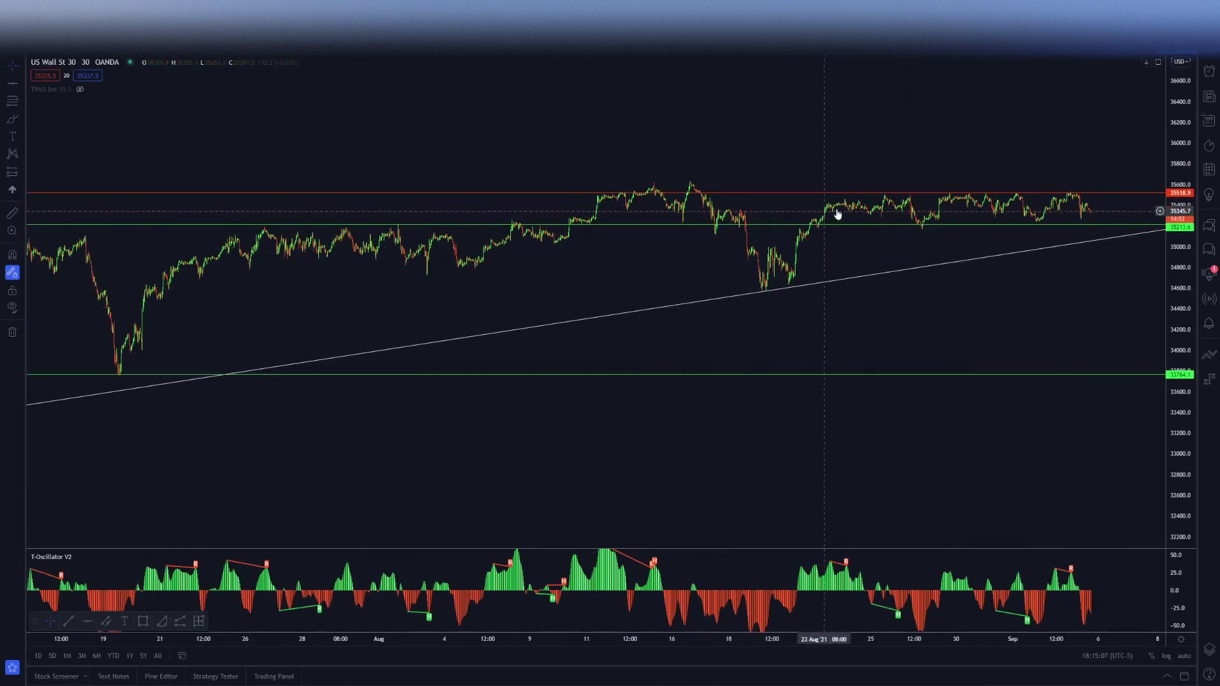
drag(866, 299, 690, 443)
drag(640, 394, 576, 422)
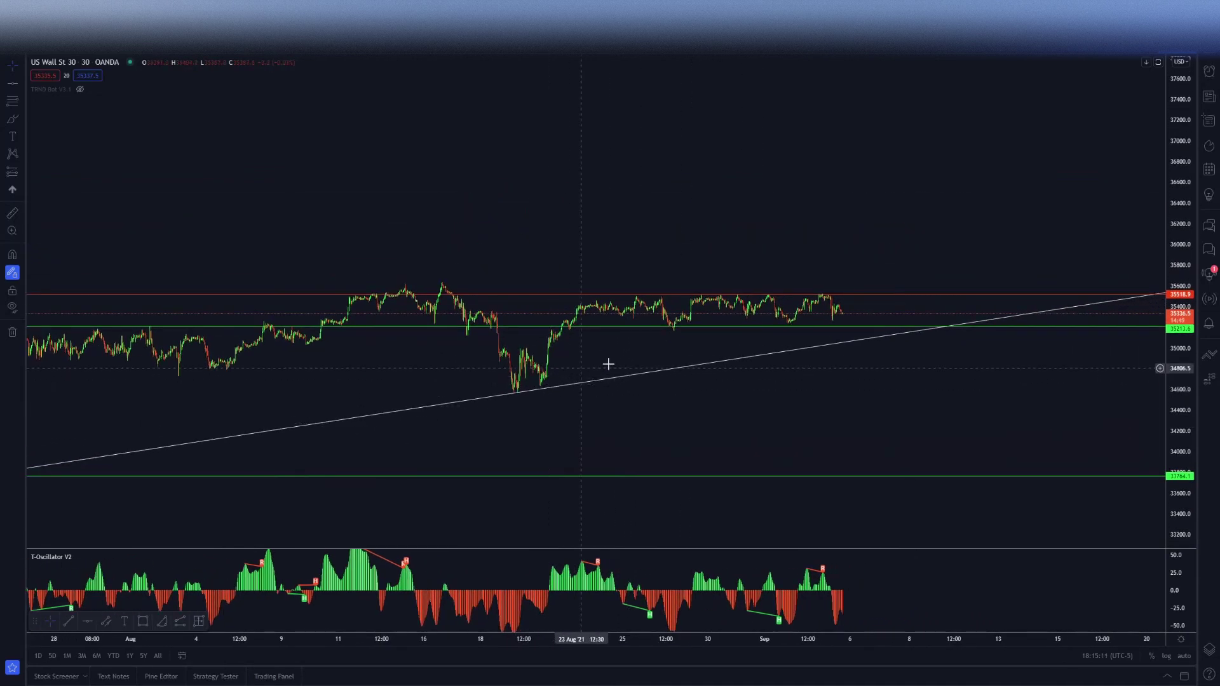
- Draw a trend line from the 20 August 2021 low at about 34631.5, under the early September lows, to about 35572.7 on 10 September
click(21, 85)
click(57, 84)
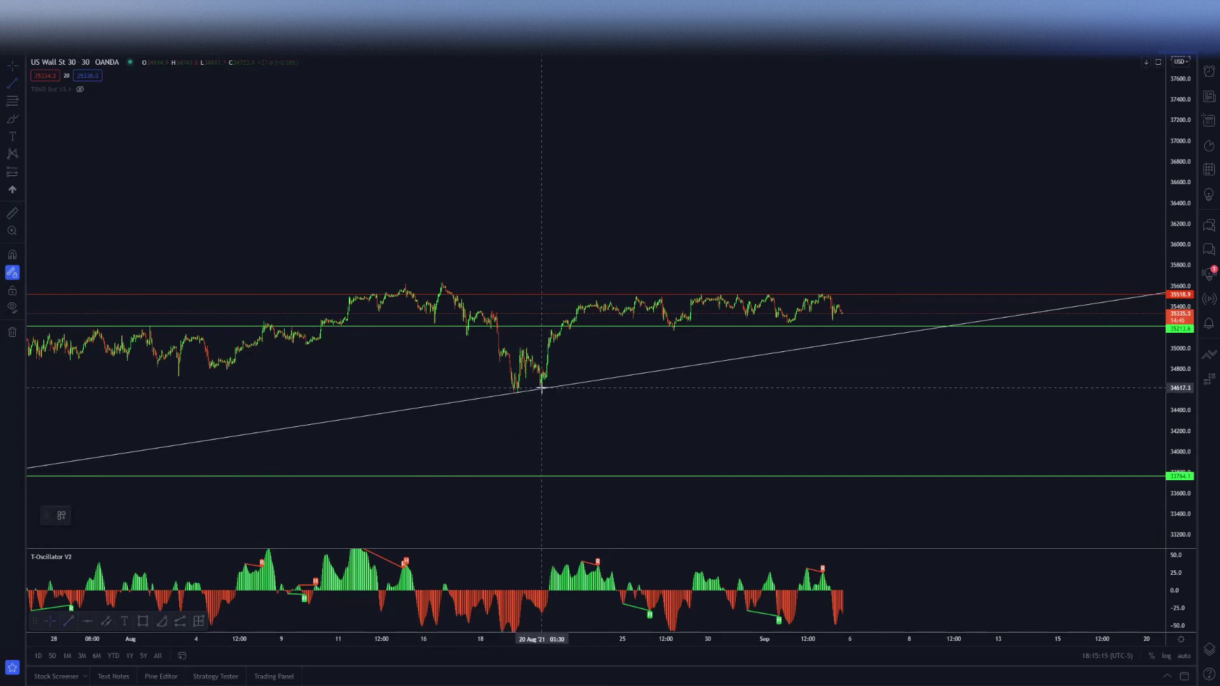
click(542, 387)
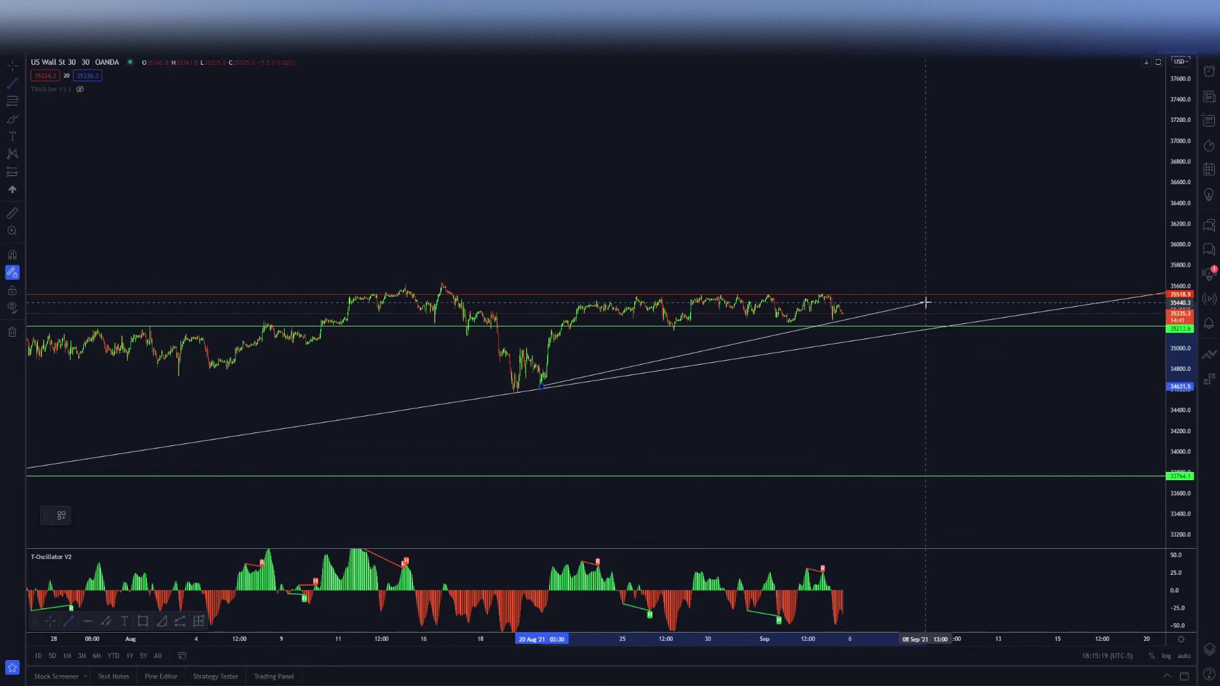
click(971, 289)
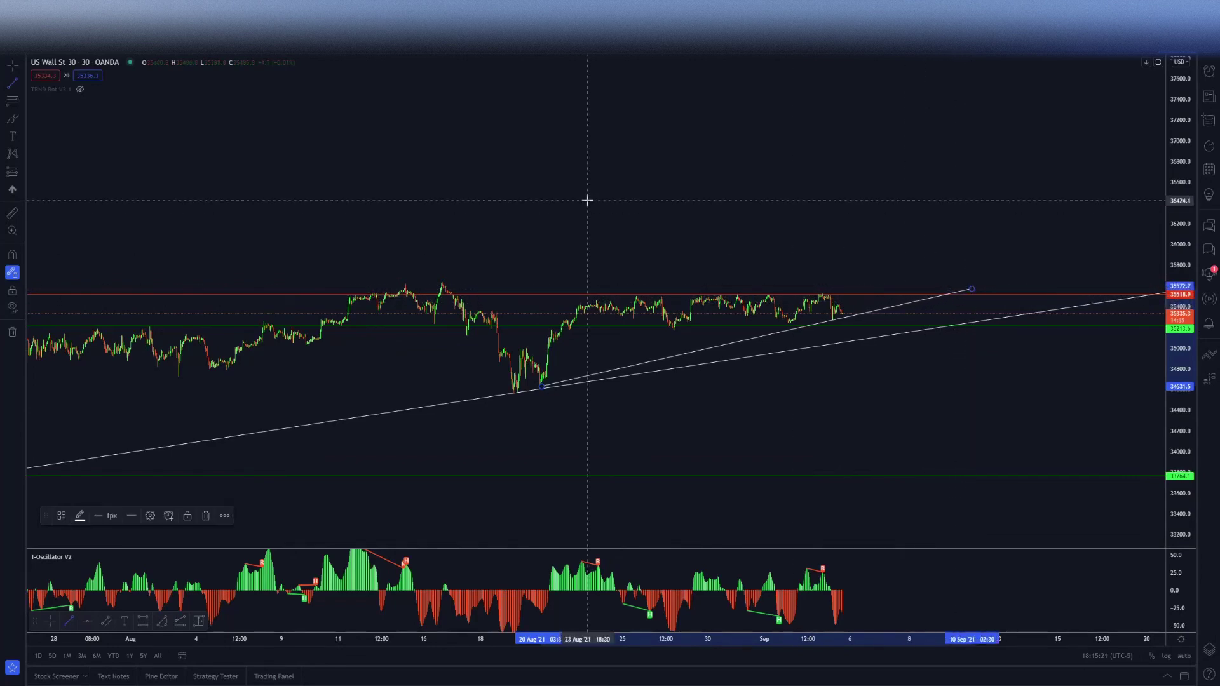
click(16, 67)
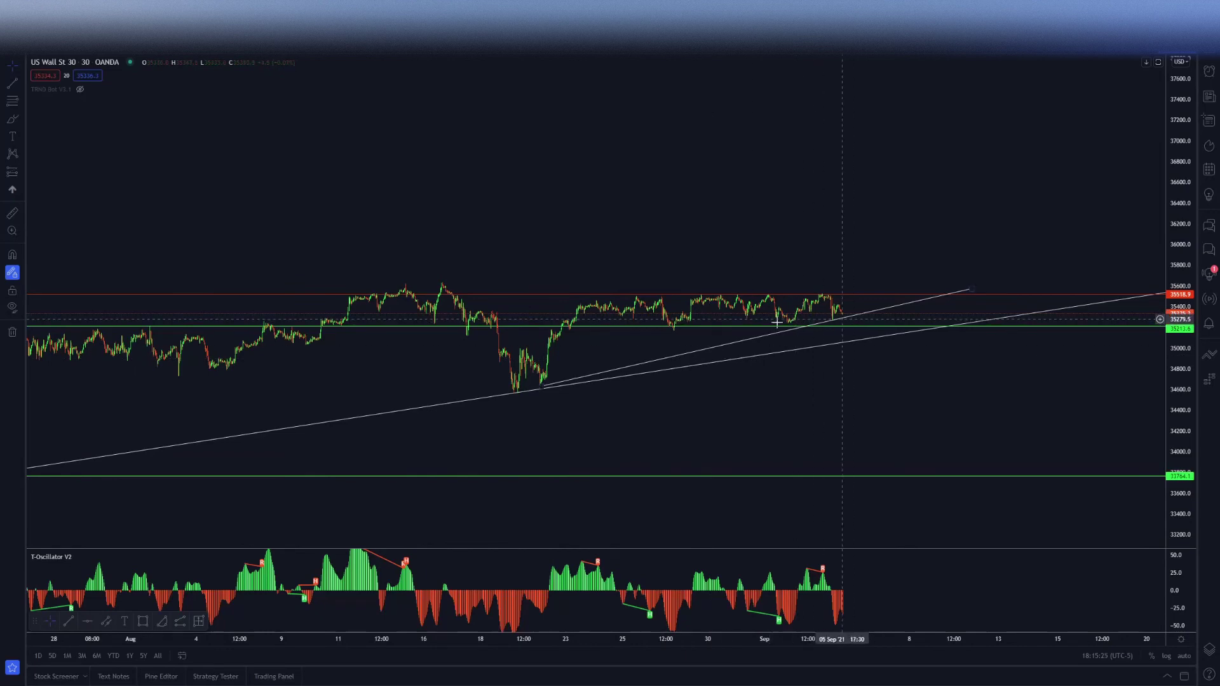
scroll(649, 323, down, 5)
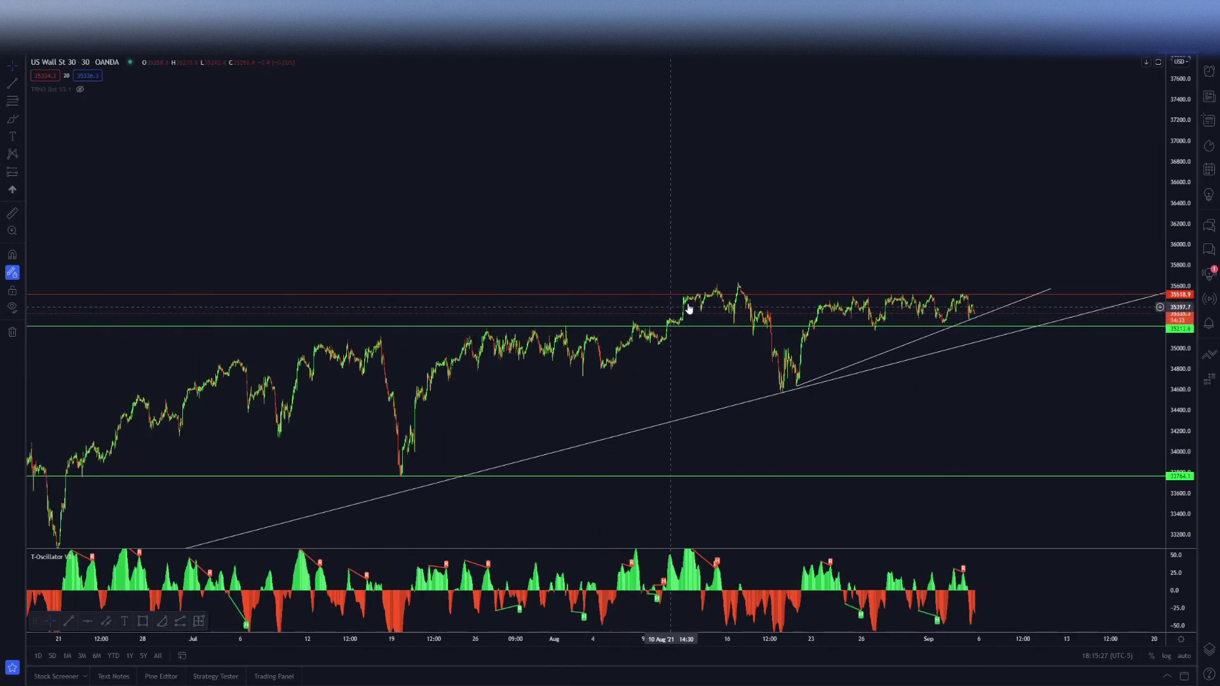
scroll(847, 322, up, 3)
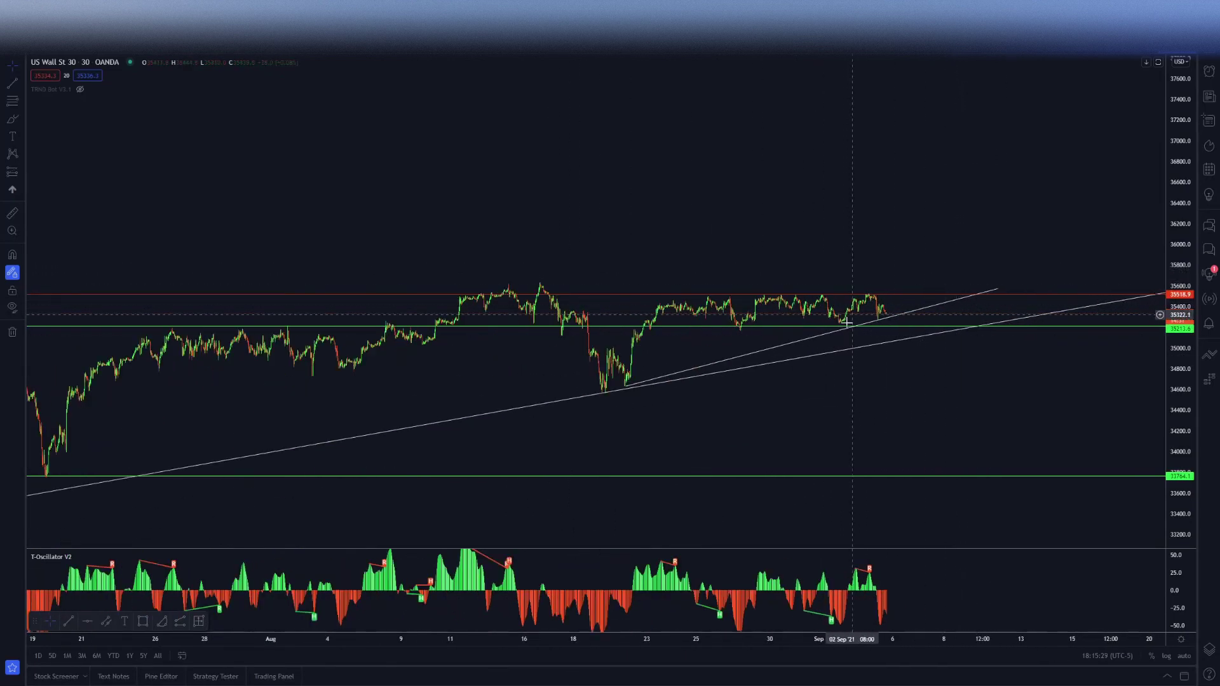
- Delete the short rising trend line that starts at the 20 August 2021 low
double_click(954, 306)
key(Escape)
key(Delete)
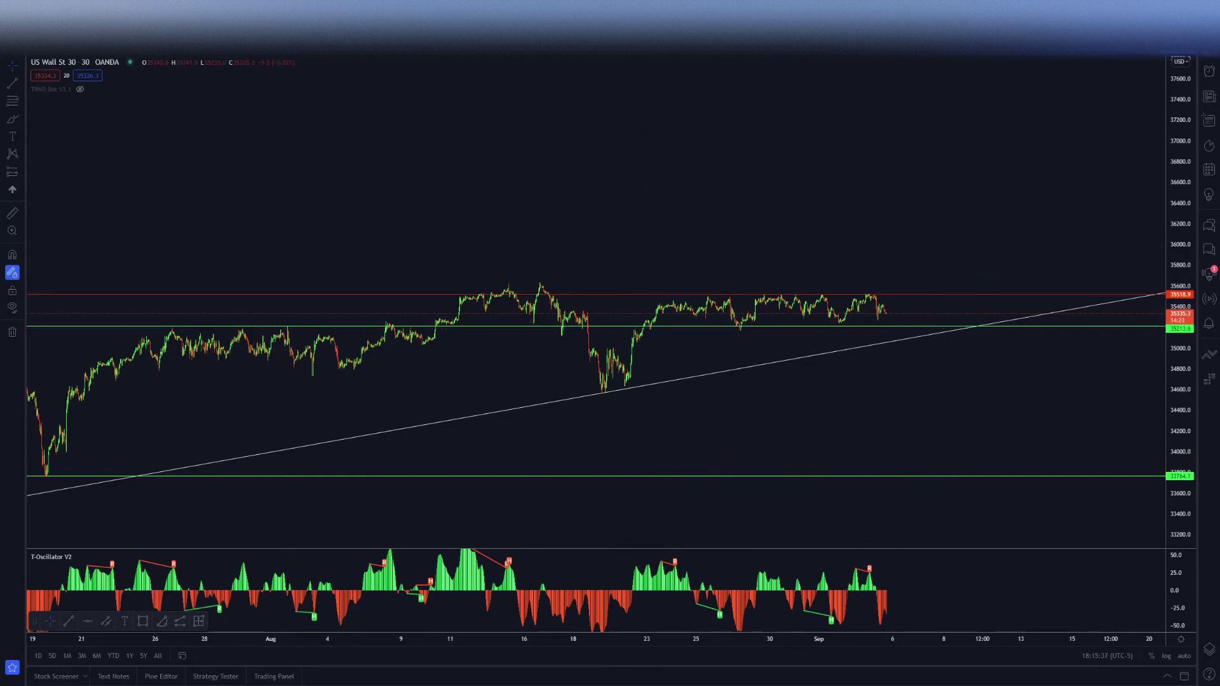
- Load the EURUSD chart from the watchlist and hide the watchlist again
click(1208, 47)
scroll(1071, 230, down, 4)
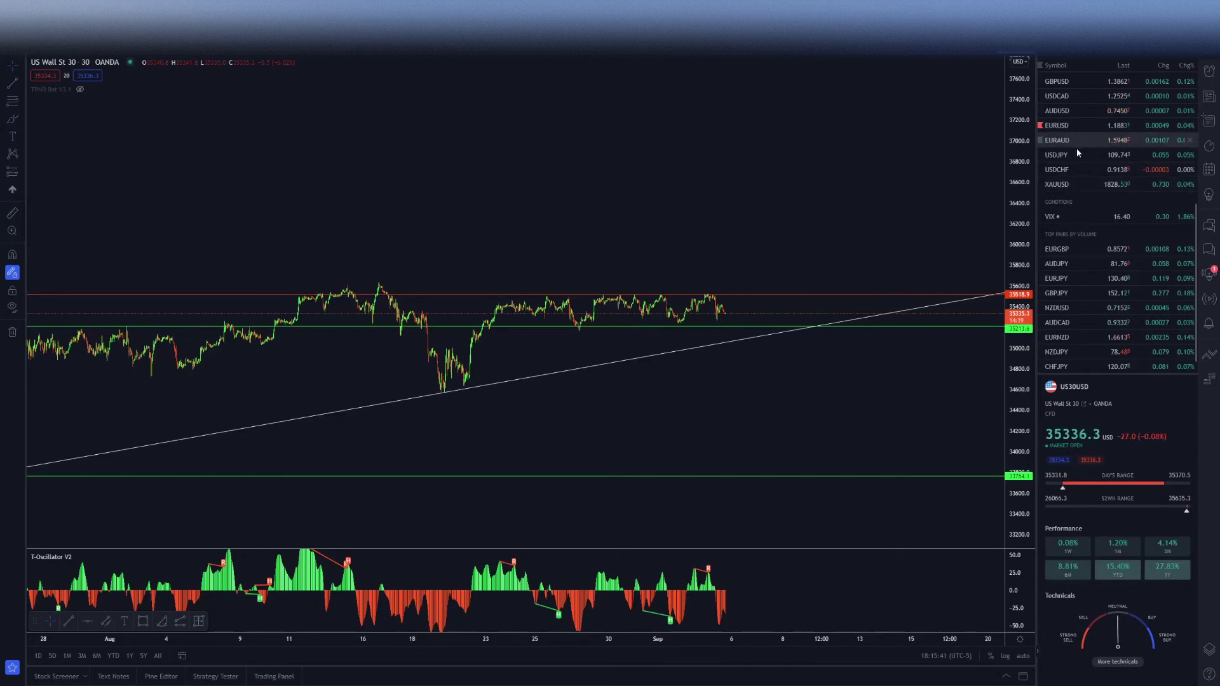
click(1074, 125)
scroll(1080, 165, up, 4)
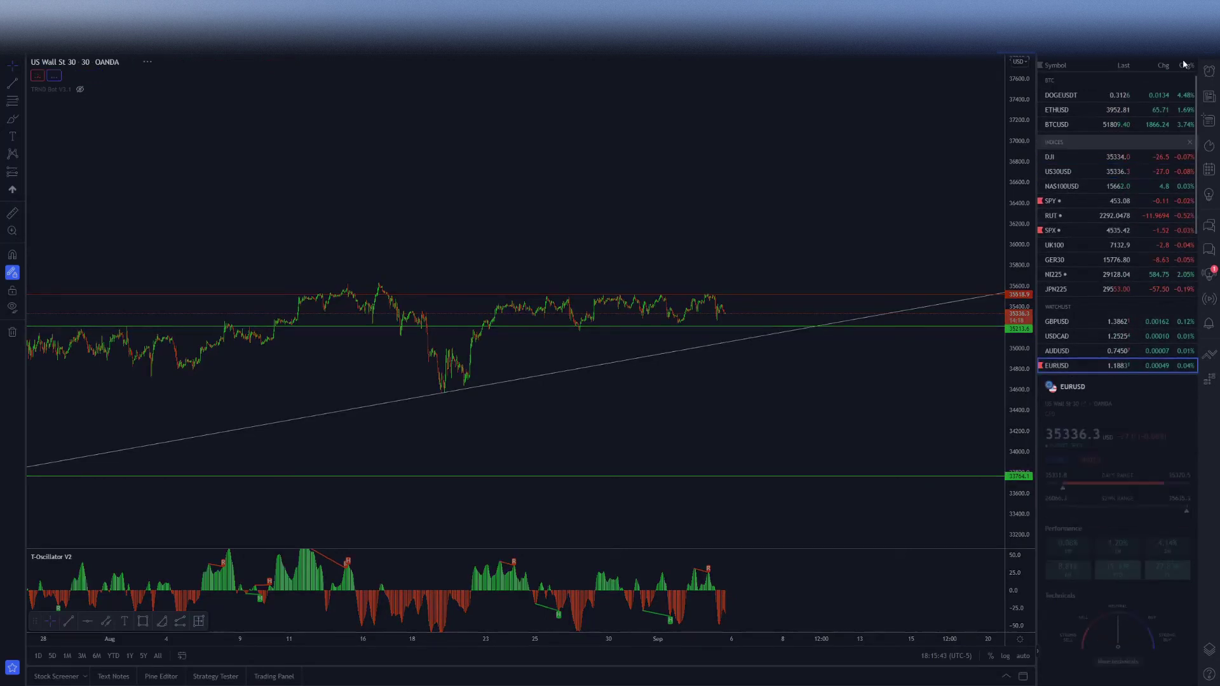
click(1209, 71)
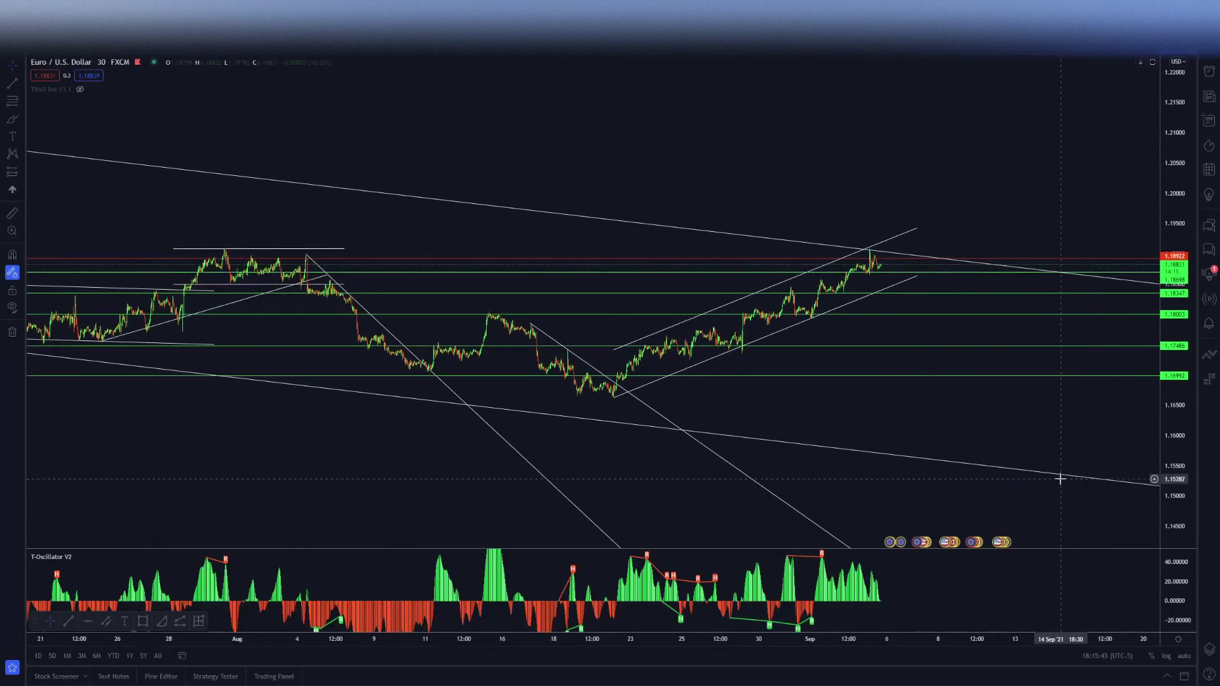
- Delete the six horizontal levels between about 1.1699 and 1.1892 from the Euro / U.S. Dollar chart
click(977, 375)
key(Delete)
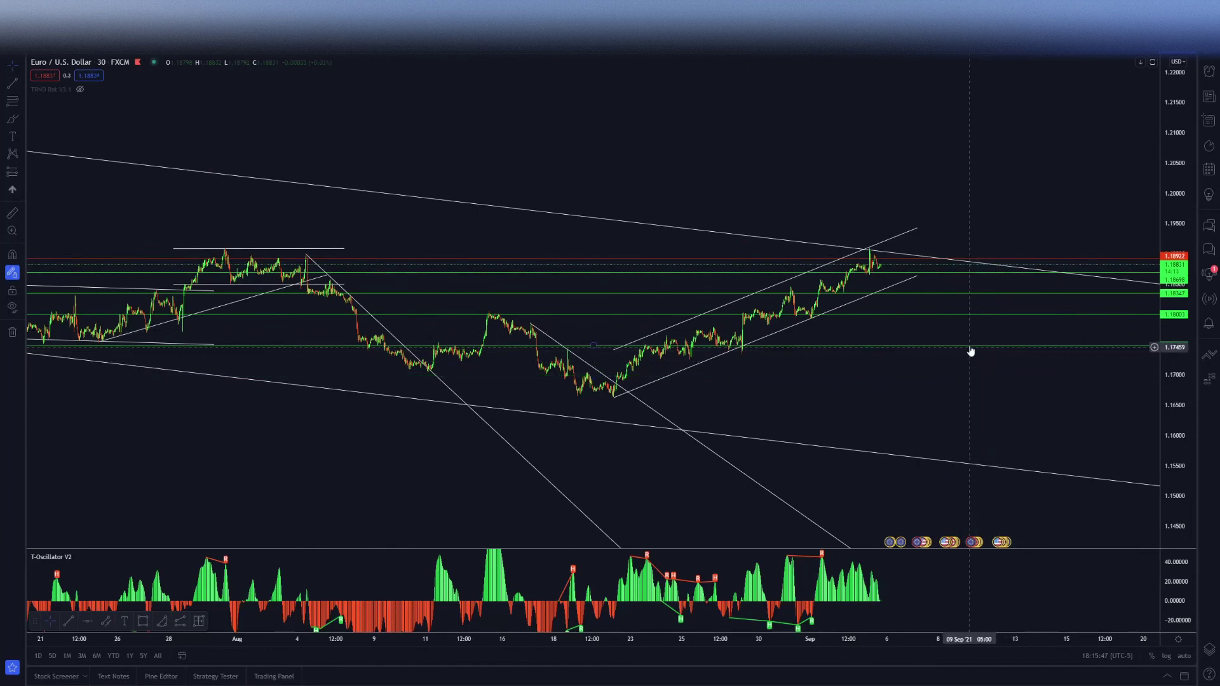
key(Delete)
click(971, 314)
key(Delete)
click(973, 293)
key(Delete)
click(958, 272)
key(Delete)
click(1004, 259)
key(Delete)
- Colour the large descending parallel channel that starts at the late May 2021 high pinkish red
scroll(1015, 341, down, 5)
drag(1174, 316, 1173, 476)
scroll(1114, 403, down, 3)
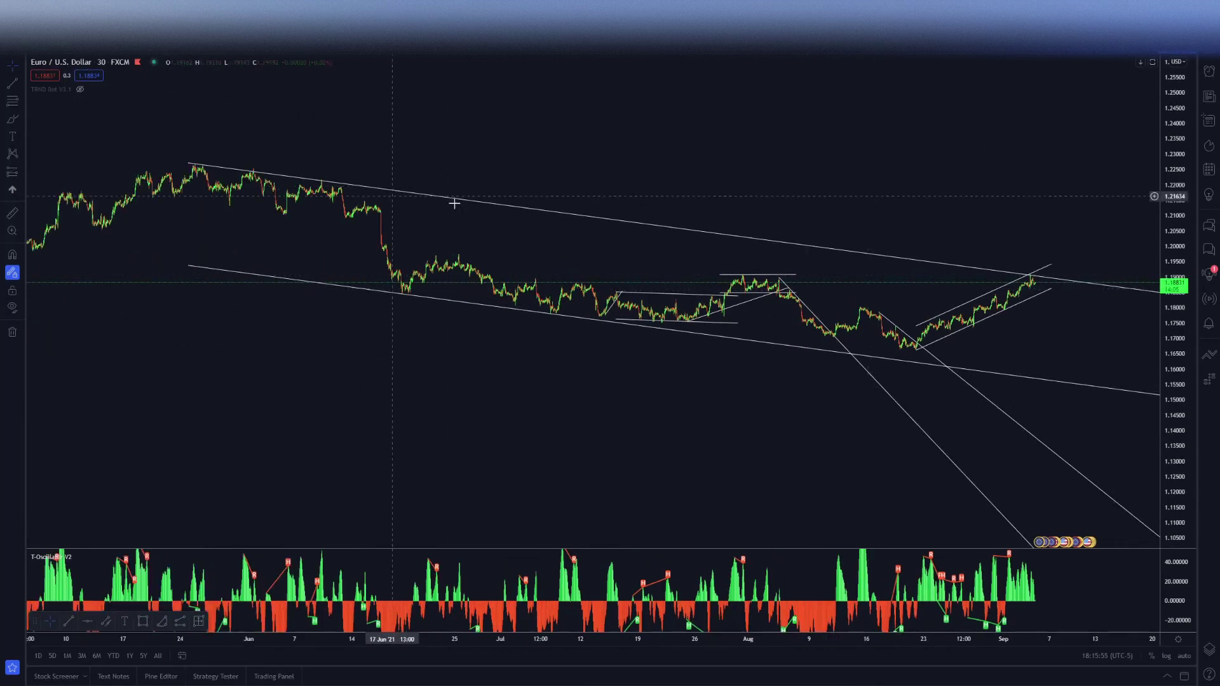
click(621, 226)
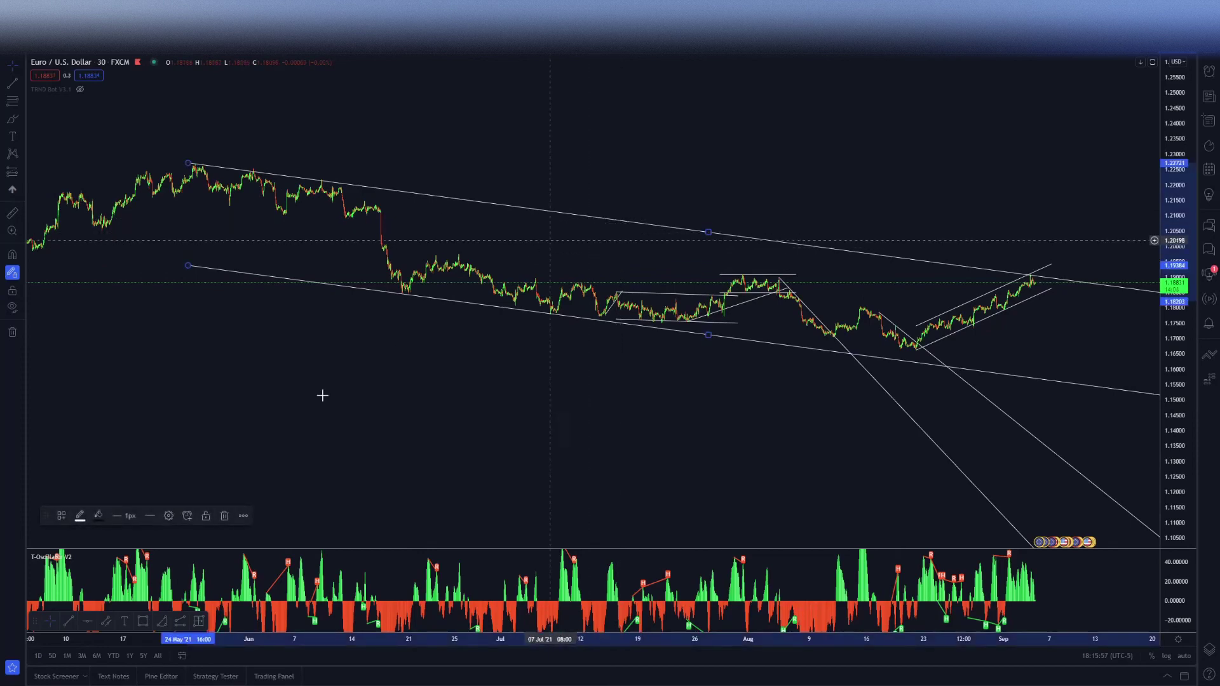
click(80, 517)
click(178, 549)
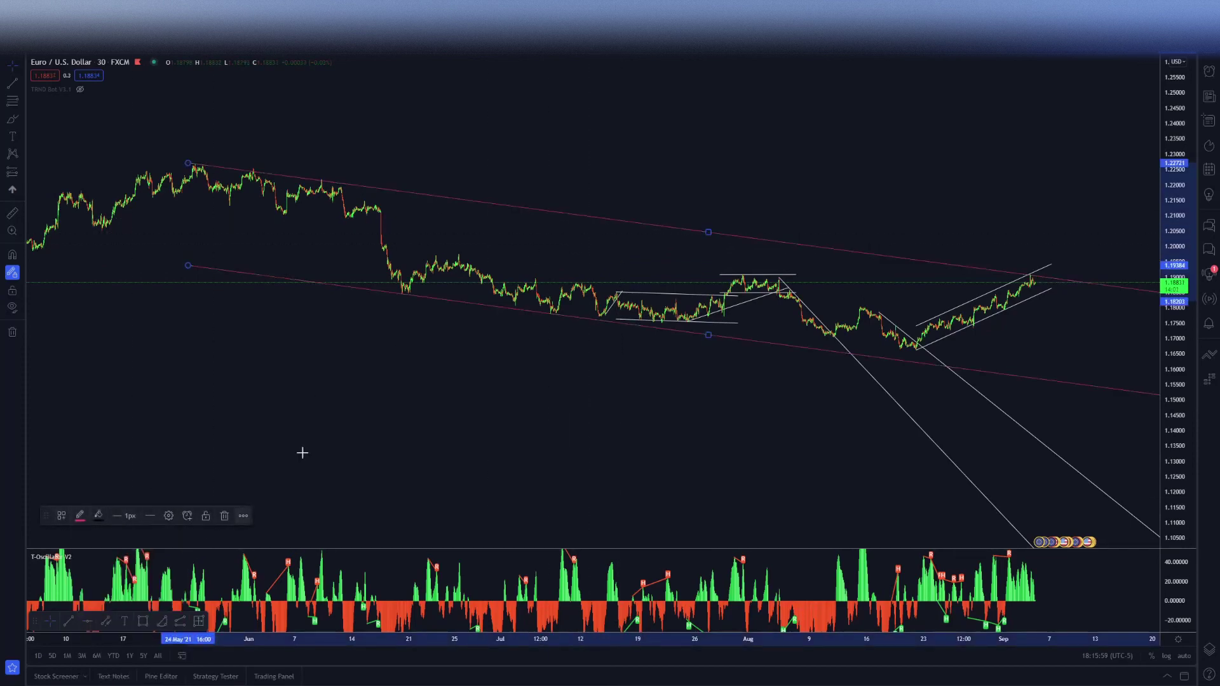
click(291, 468)
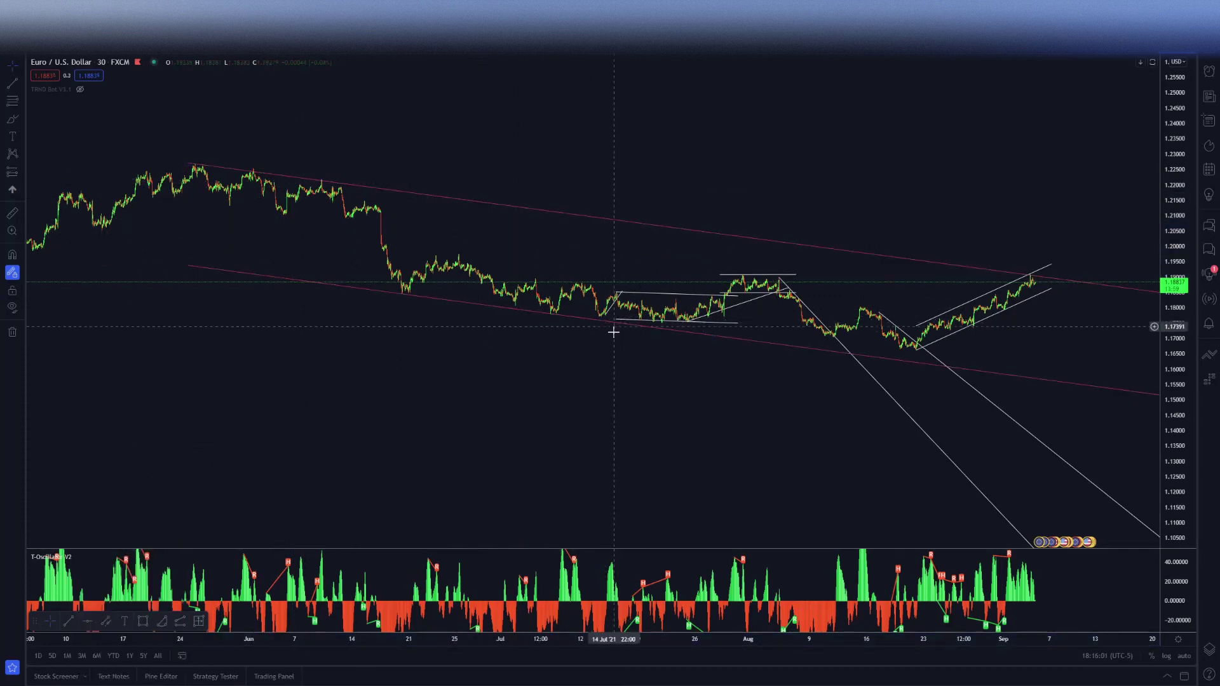
- Switch the Euro / U.S. Dollar chart to the 15-minute timeframe and maximise the price pane so the oscillator is hidden
scroll(604, 316, up, 7)
drag(365, 392, 569, 407)
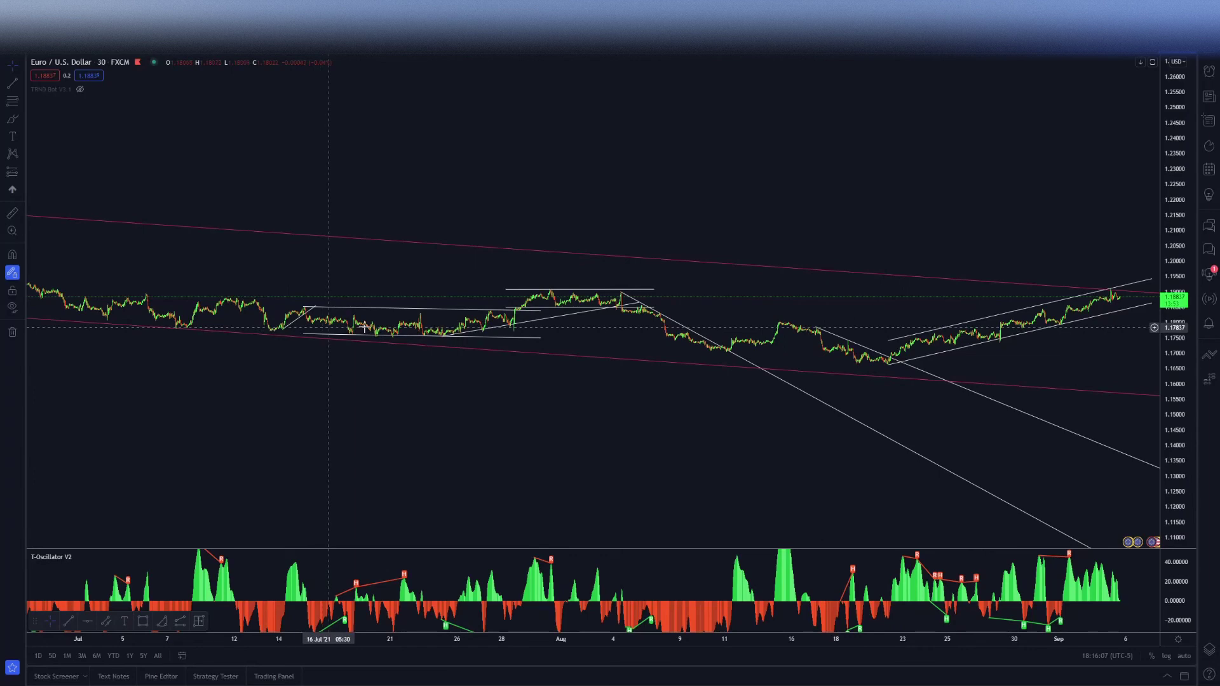
drag(630, 335, 489, 297)
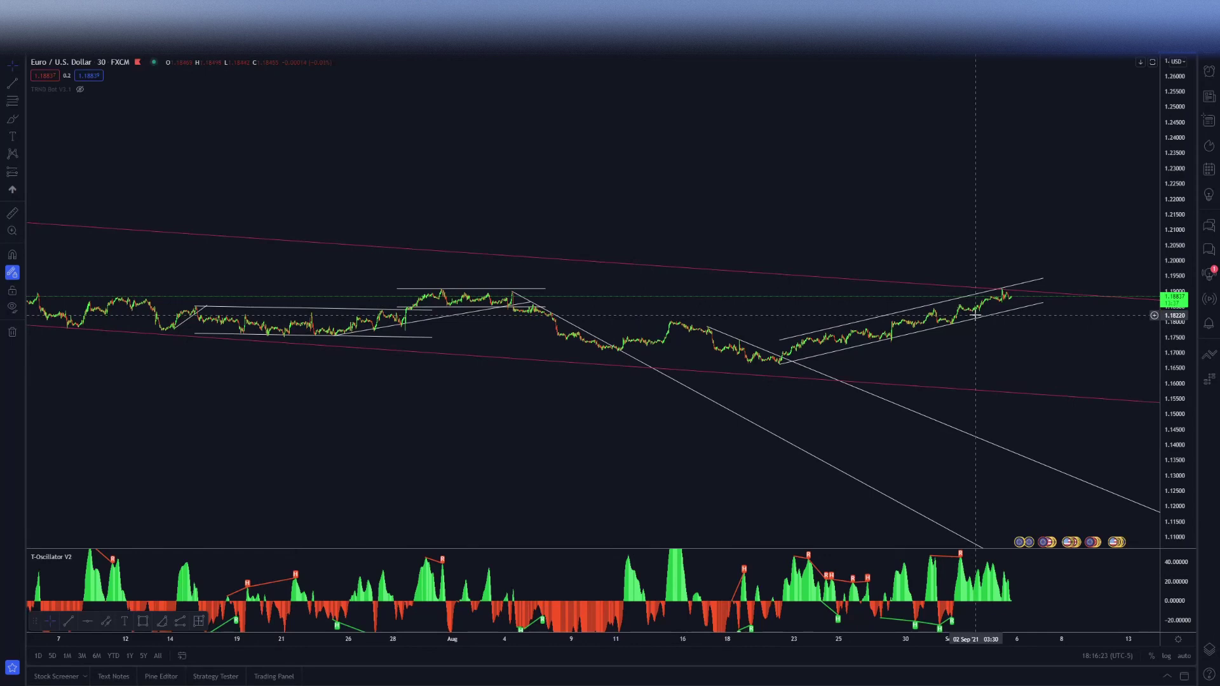
scroll(1016, 298, up, 5)
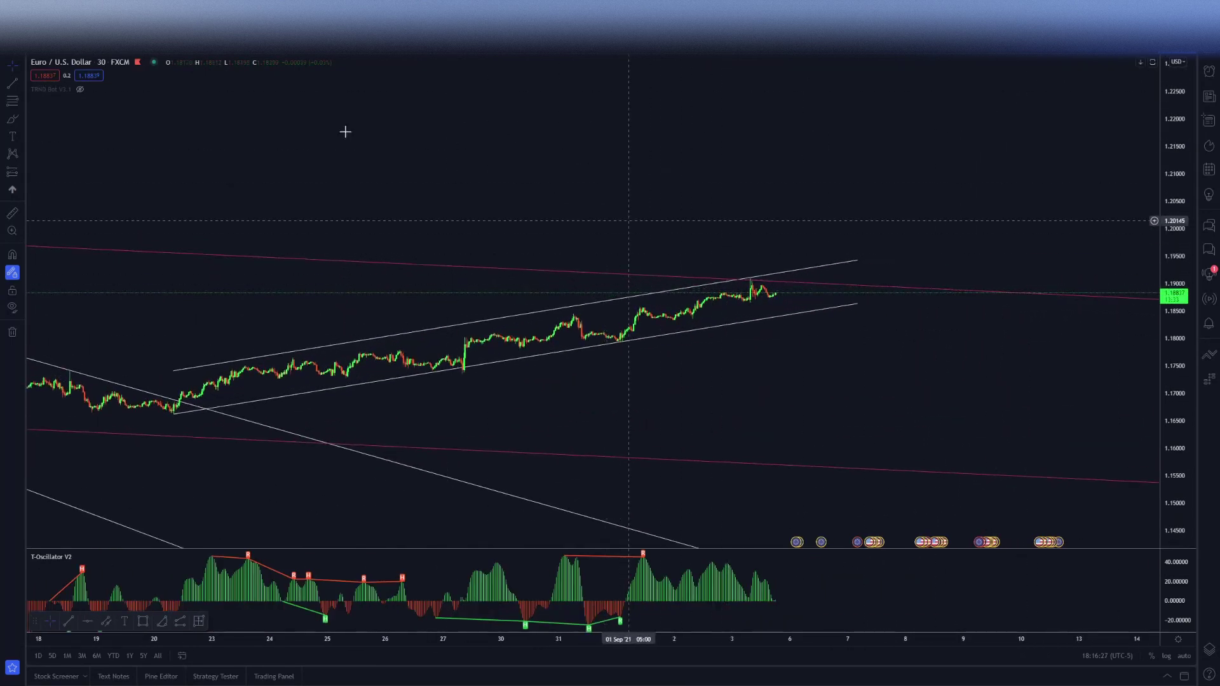
click(135, 52)
scroll(585, 212, down, 6)
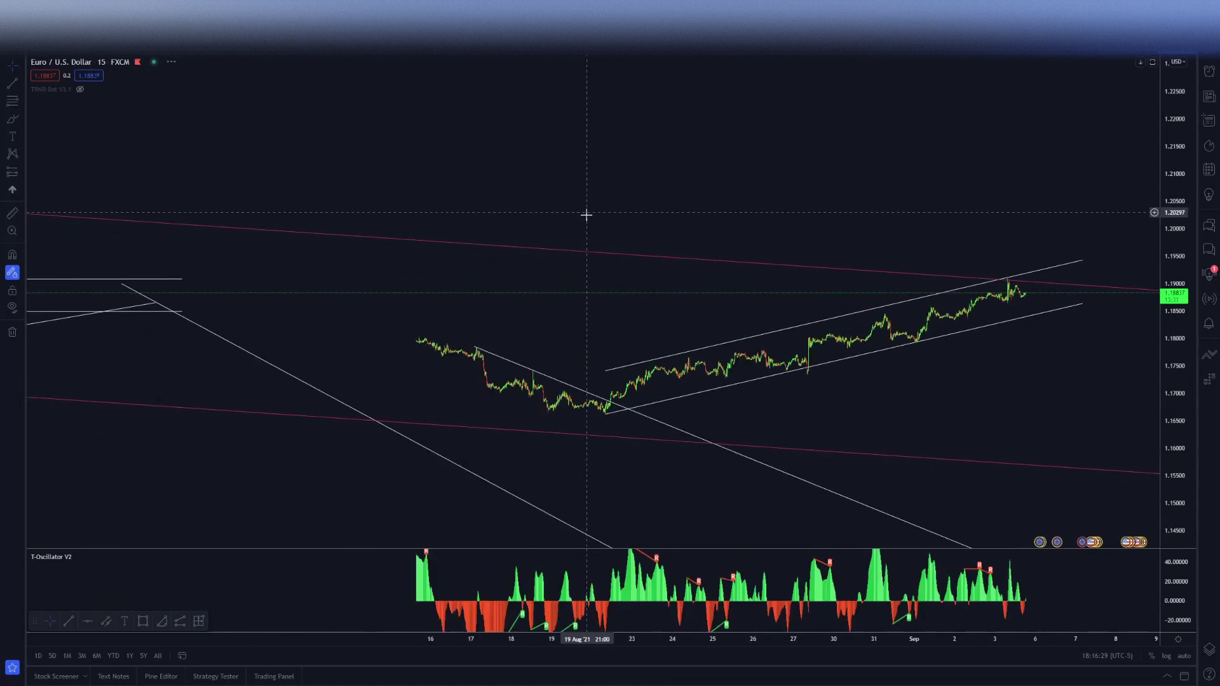
scroll(587, 215, down, 2)
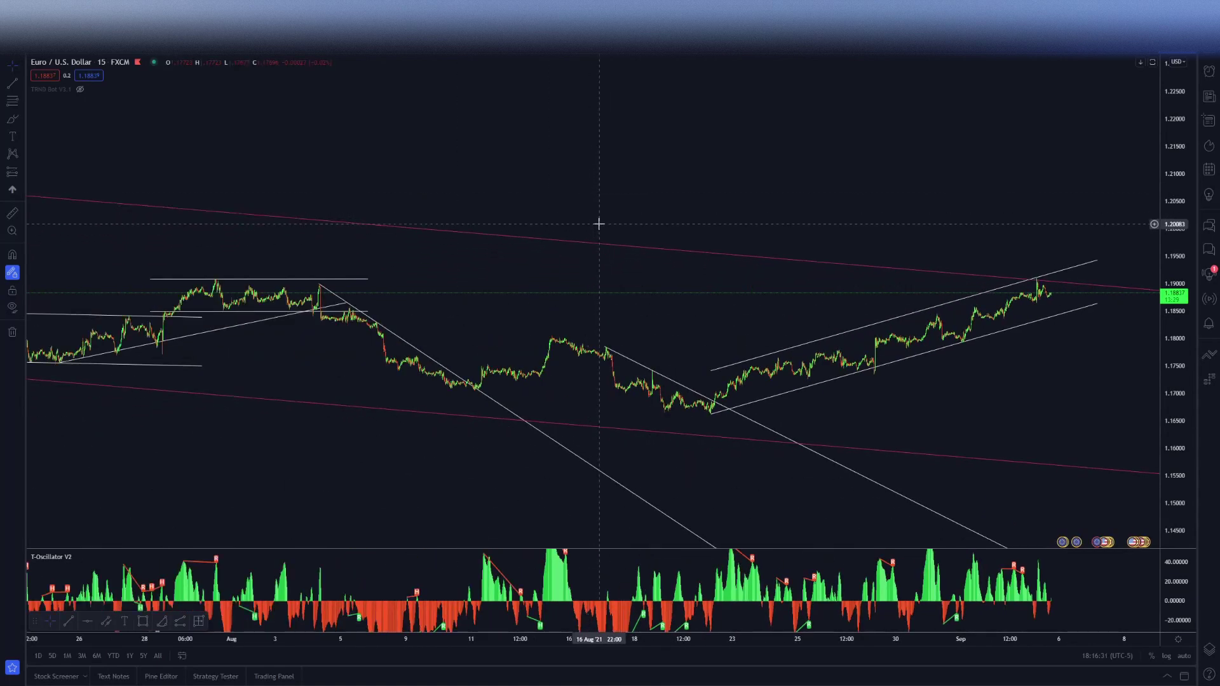
double_click(673, 290)
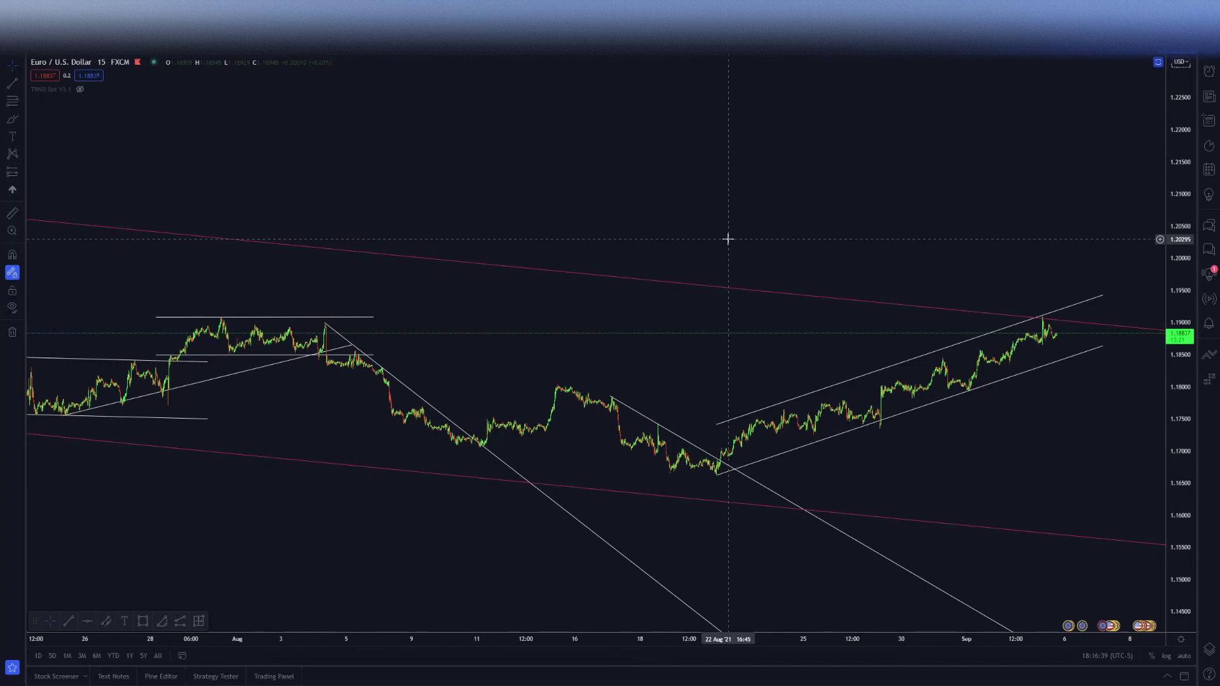
scroll(728, 239, up, 8)
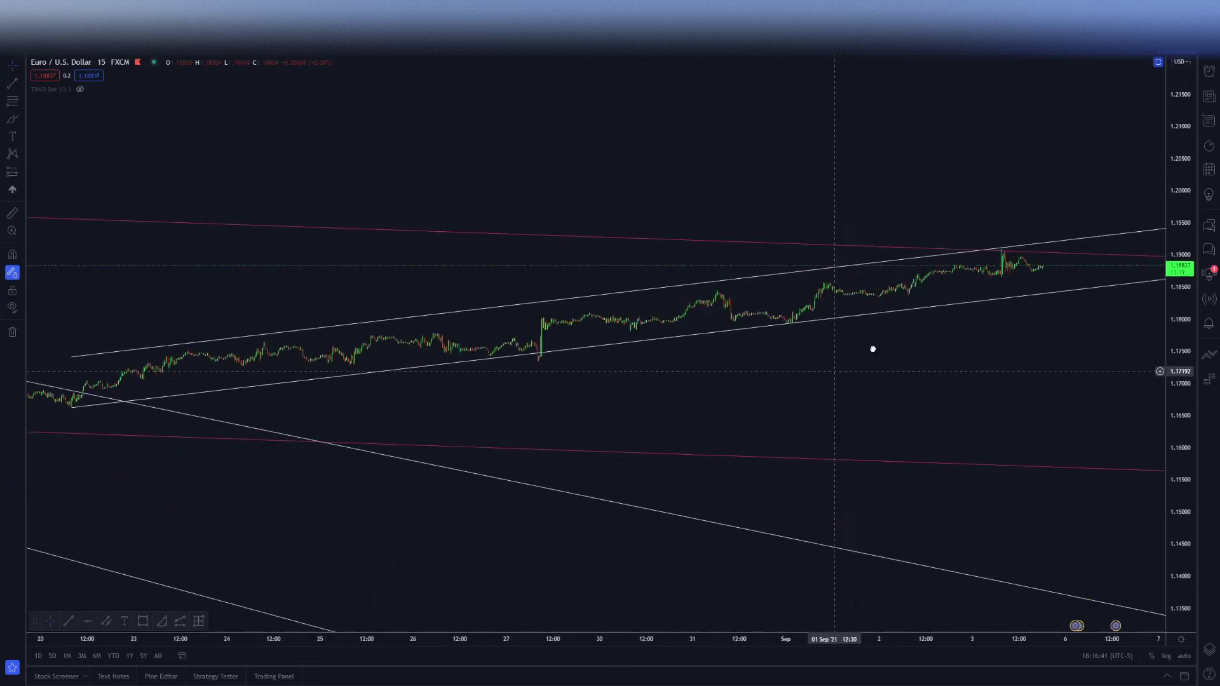
- View the descending channel from May to September 2021 on the daily timeframe
click(210, 45)
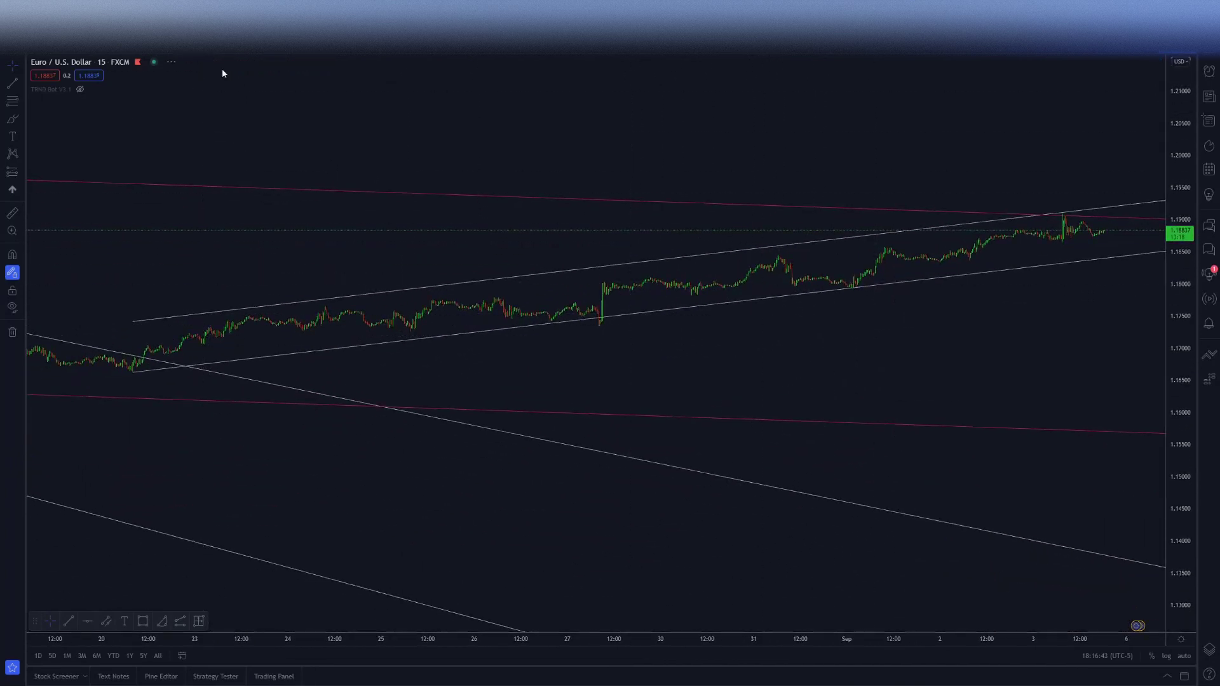
scroll(1024, 204, up, 10)
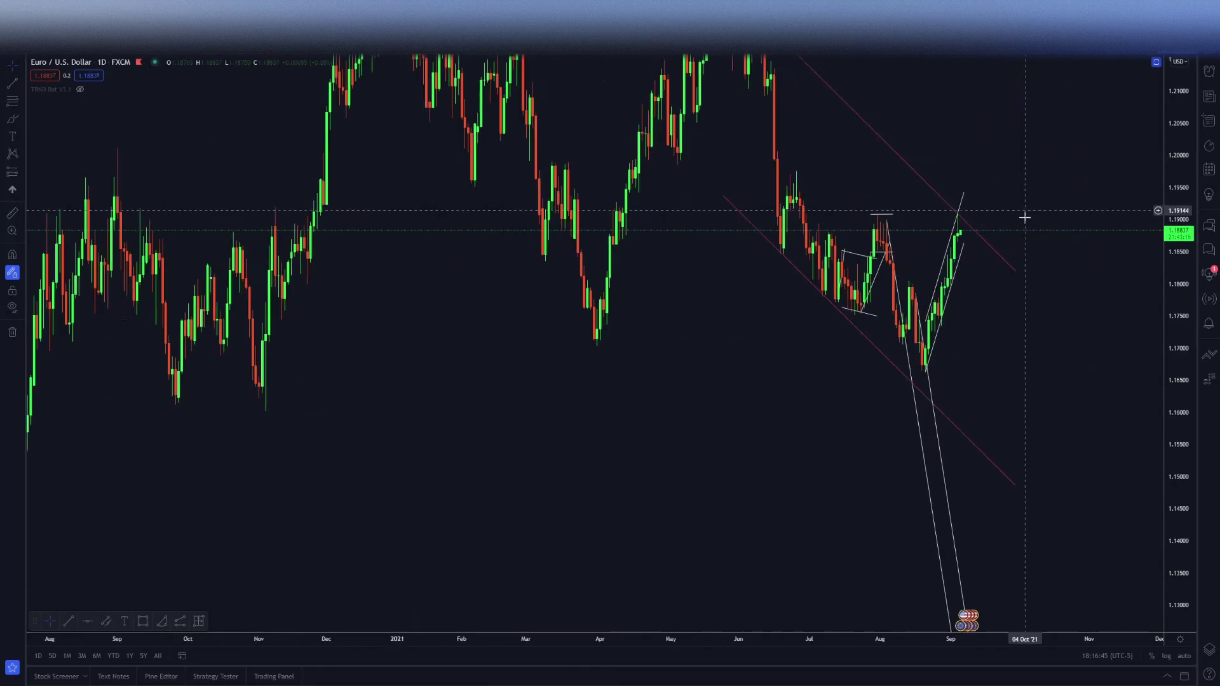
scroll(1054, 224, up, 3)
scroll(1037, 336, down, 4)
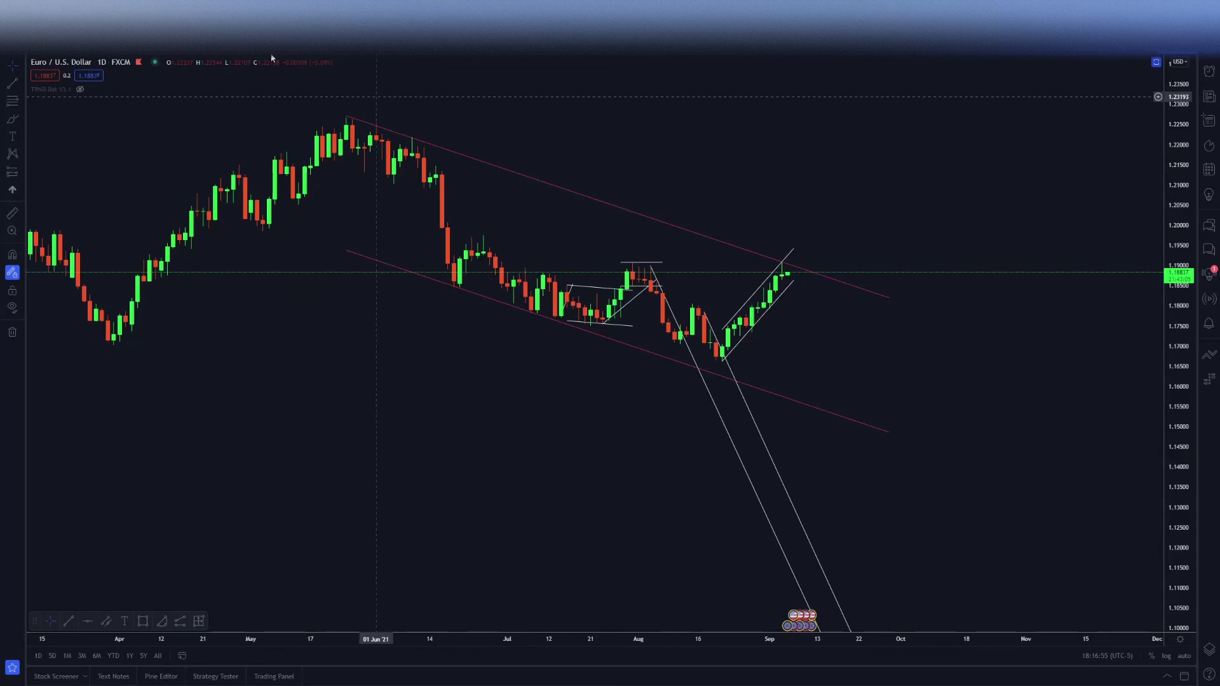
- Return to the 15-minute timeframe and rescale the chart to frame price within the rising channel in early September 2021
click(190, 40)
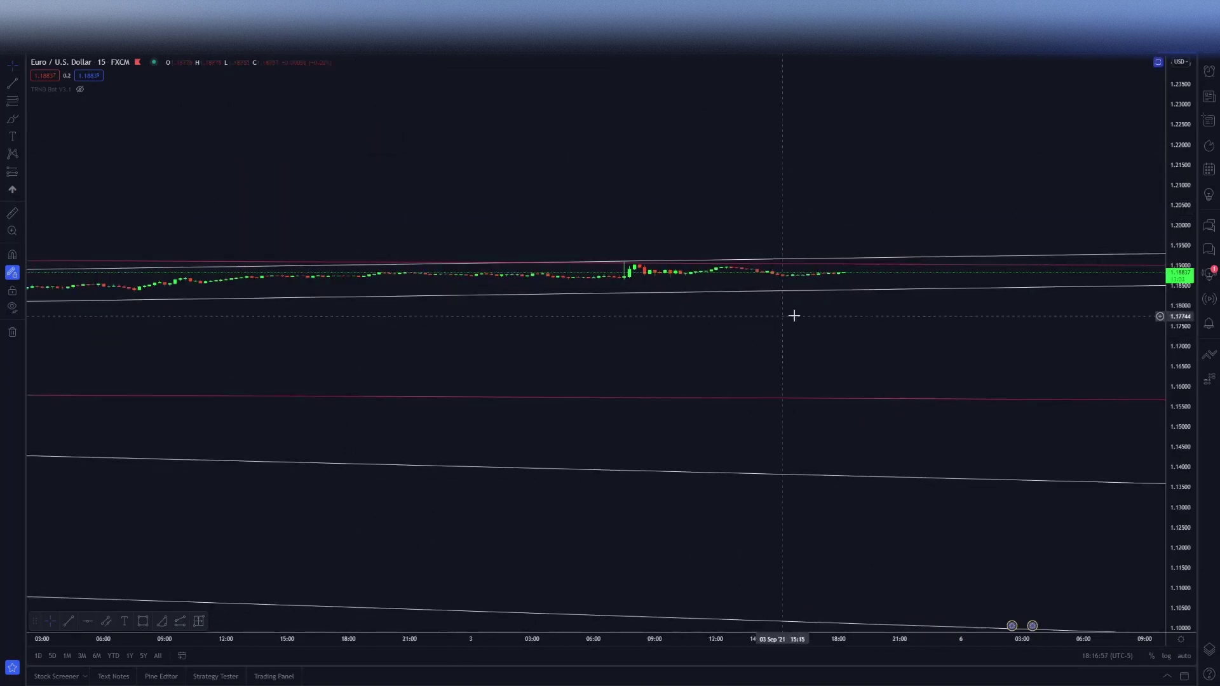
drag(1178, 432, 1175, 135)
scroll(1000, 335, down, 6)
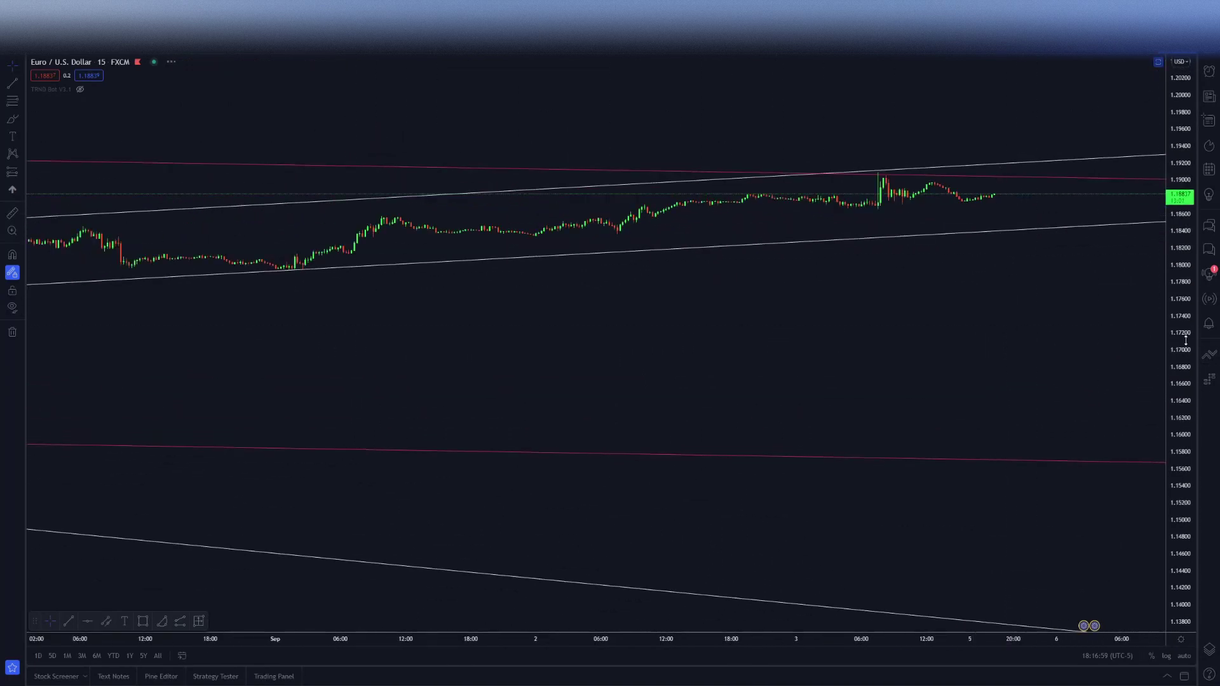
drag(1184, 341, 1175, 108)
drag(1013, 335, 921, 444)
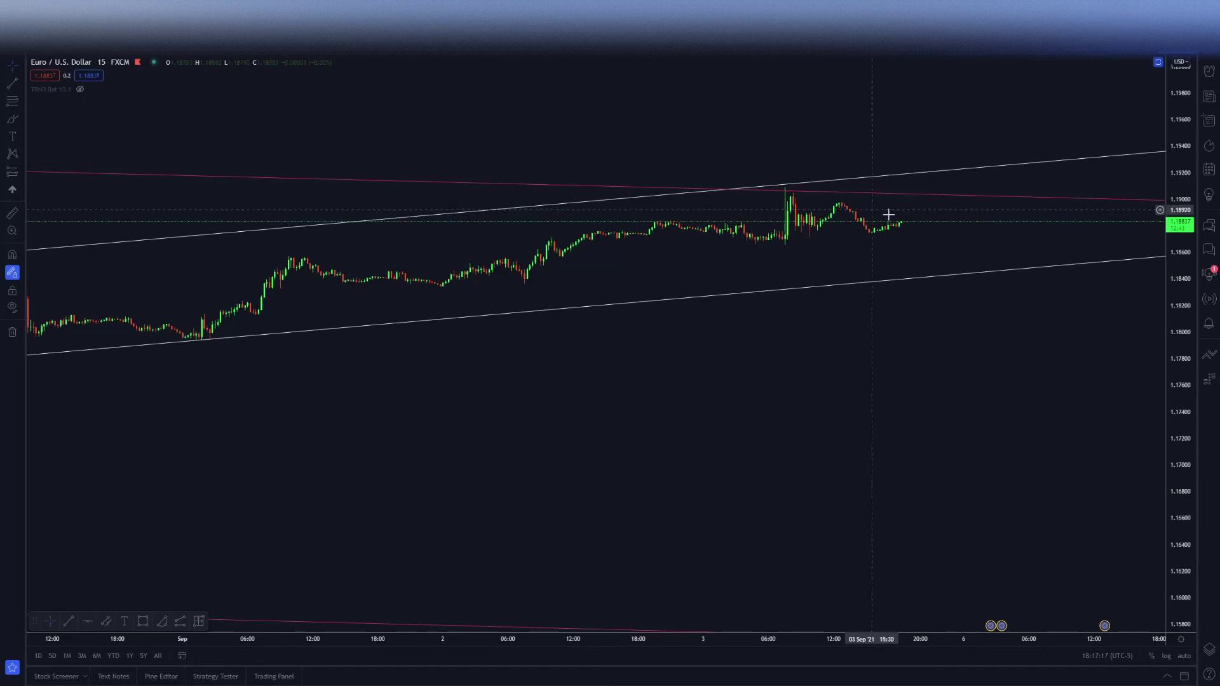
- Switch the Euro / U.S. Dollar chart to the daily timeframe and frame the descending channel that starts in late May 2021
scroll(801, 140, down, 3)
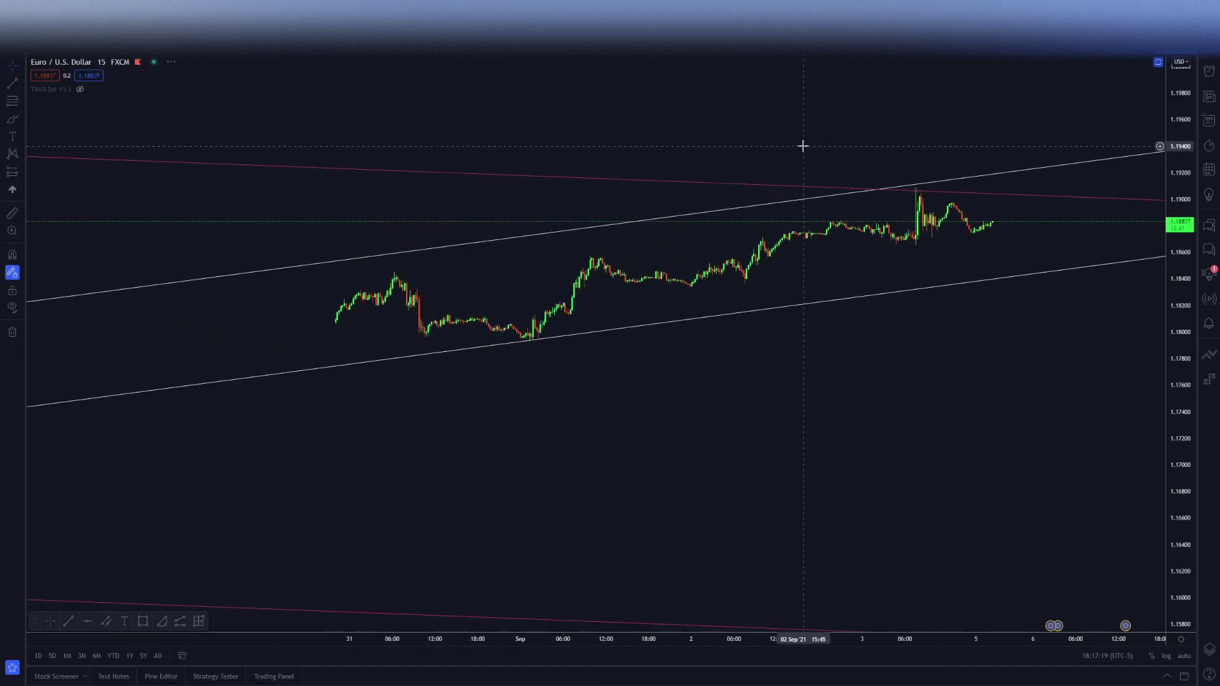
click(209, 40)
scroll(882, 237, up, 15)
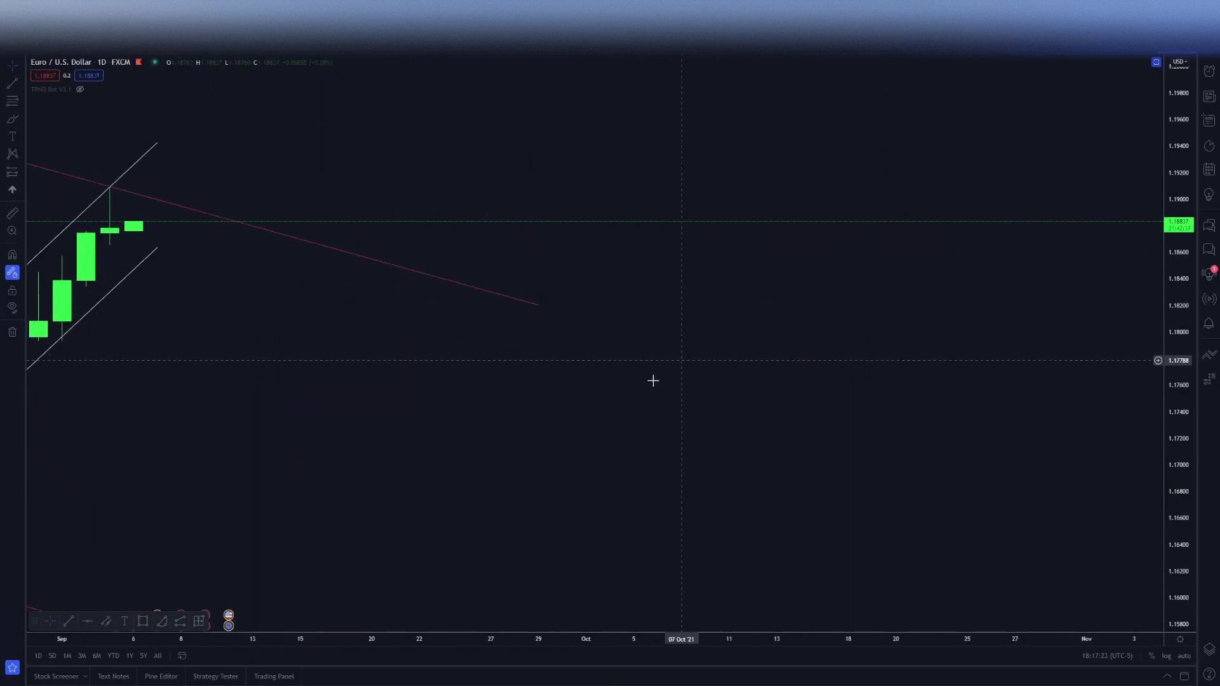
drag(508, 390, 1074, 272)
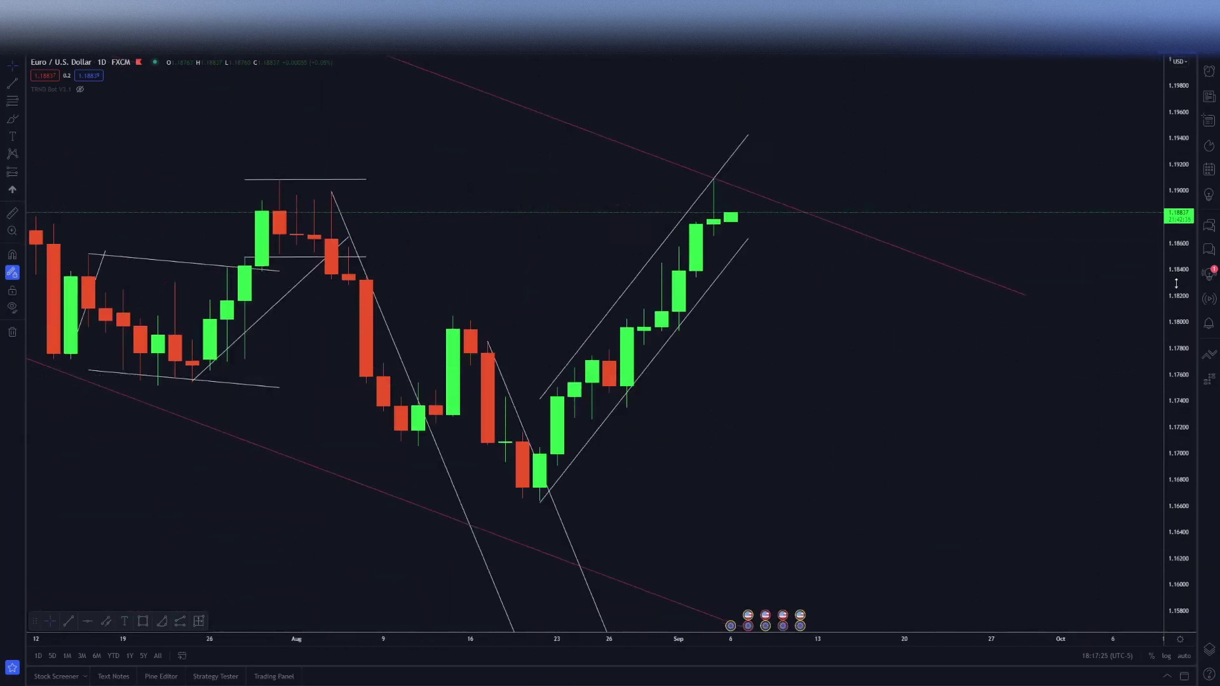
scroll(1030, 386, down, 5)
drag(1189, 169, 1092, 436)
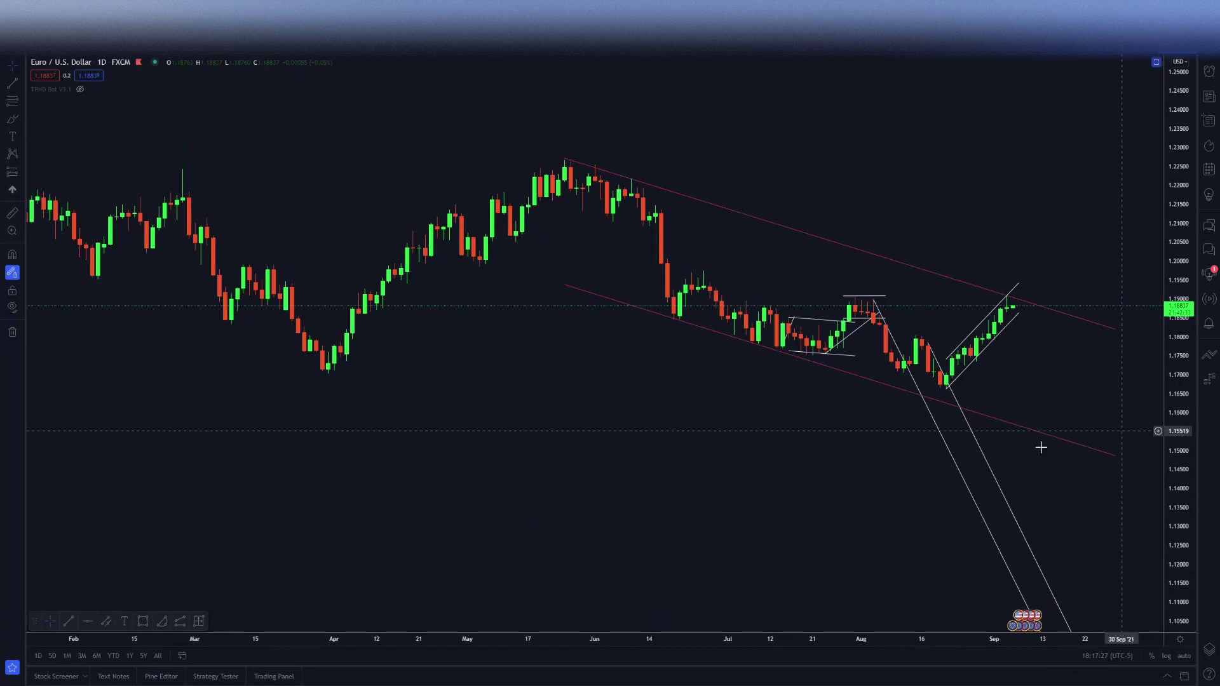
- Delete the two steep falling lines from August 2021 and the short rising trend lines around the July 2021 consolidation
click(978, 448)
key(Delete)
click(946, 443)
key(Delete)
click(794, 325)
key(Delete)
drag(756, 260, 600, 265)
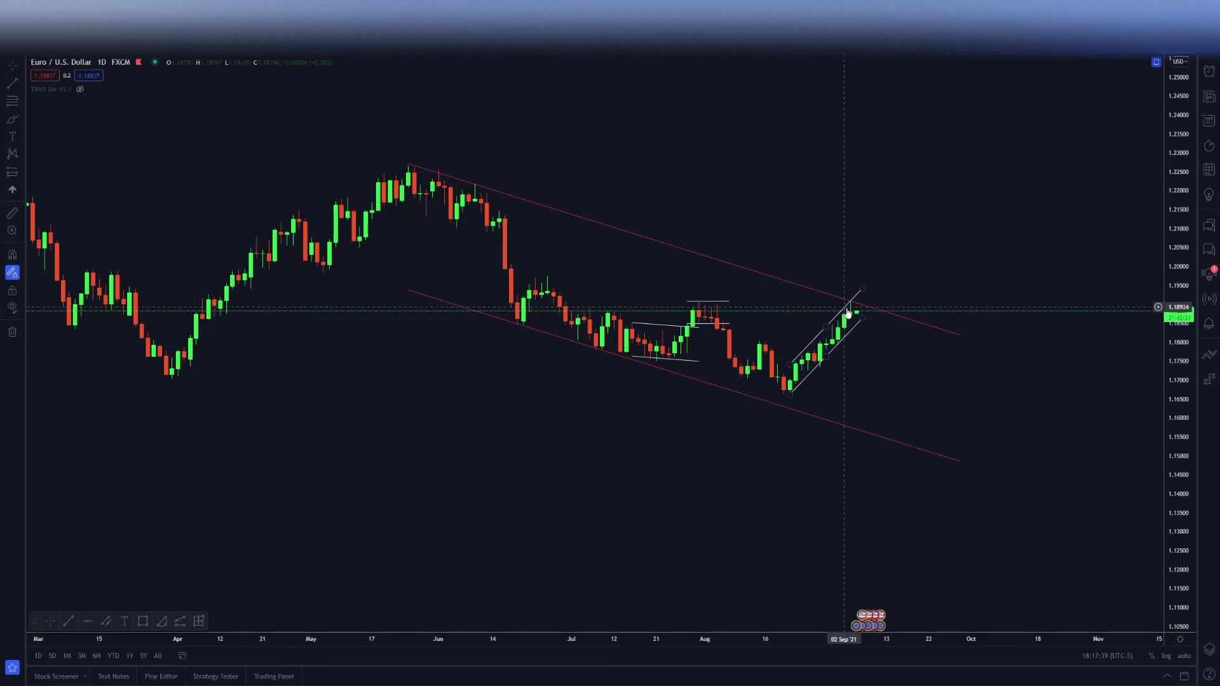
- Raise the upper boundary of the large descending parallel channel slightly so it clears the late May 2021 high
click(782, 280)
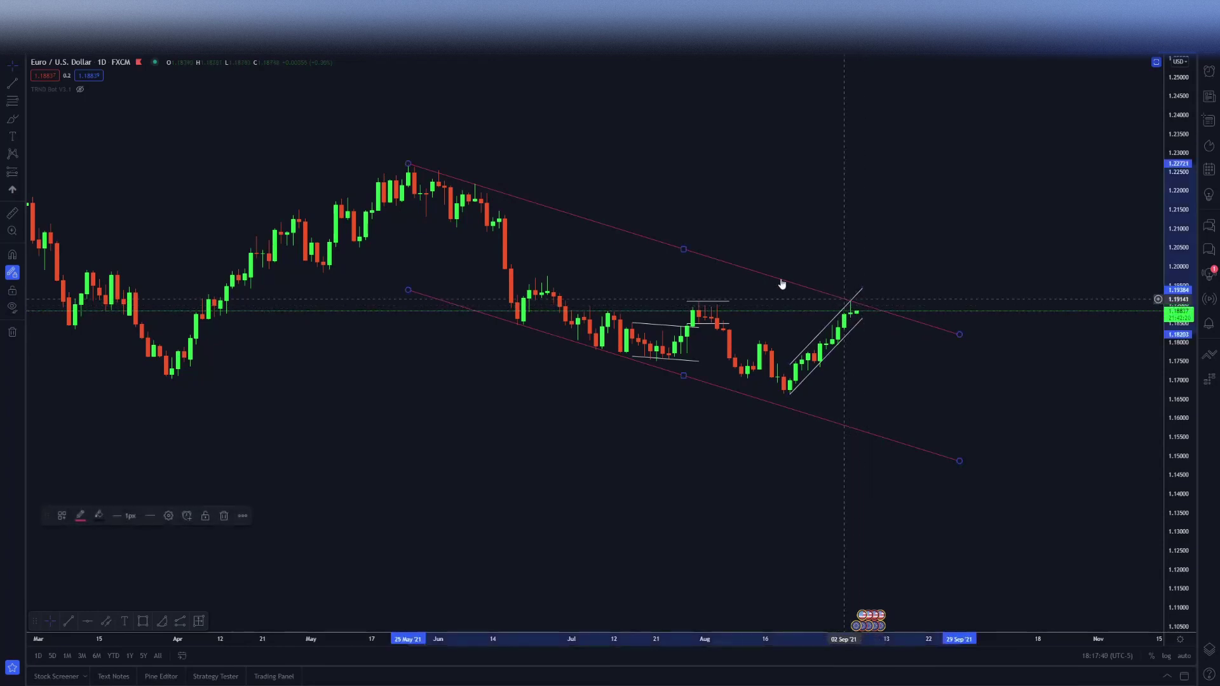
mouse_move(682, 250)
mouse_down()
mouse_move(711, 185)
mouse_move(696, 248)
mouse_up()
click(699, 235)
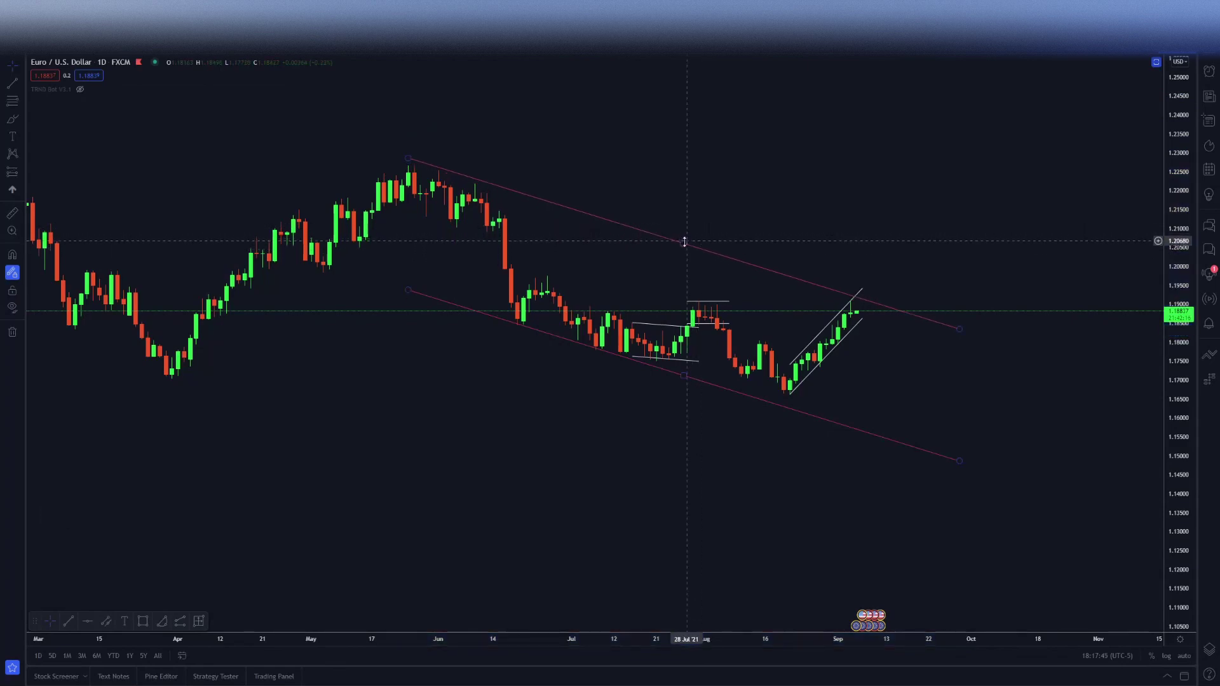
click(685, 240)
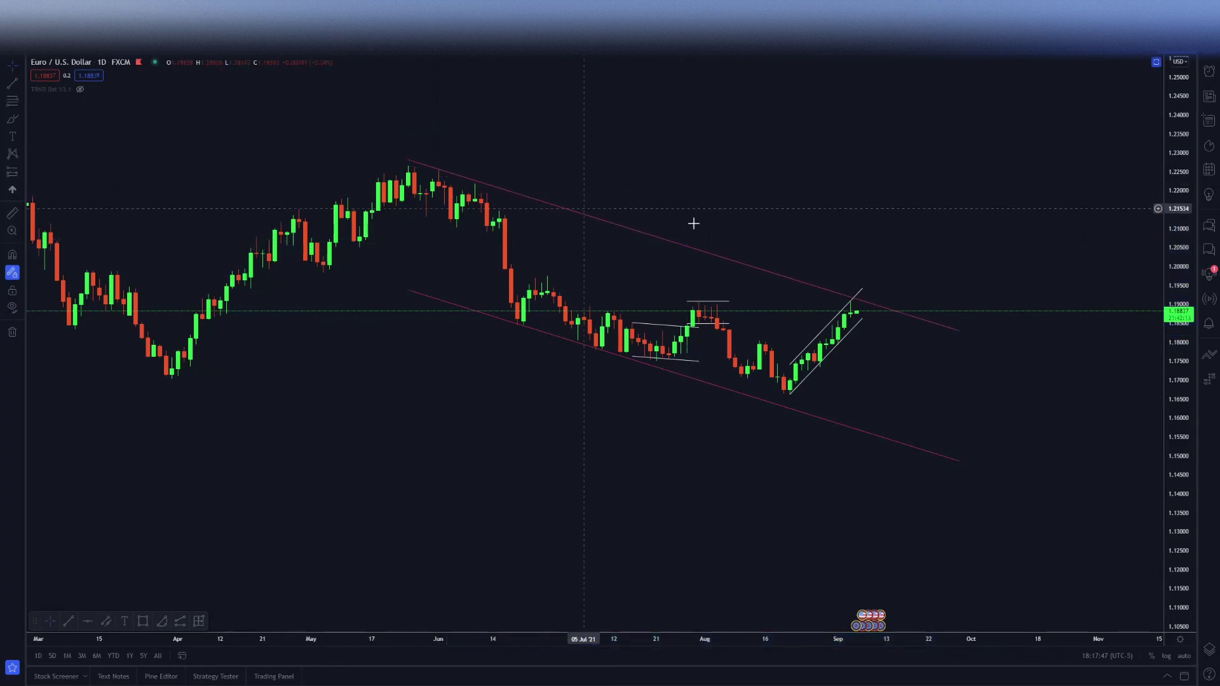
- Draw a rising parallel channel from the 23 March 2020 low to 8 October 2021, with its upper boundary touching the January 2021 high
scroll(925, 273, down, 5)
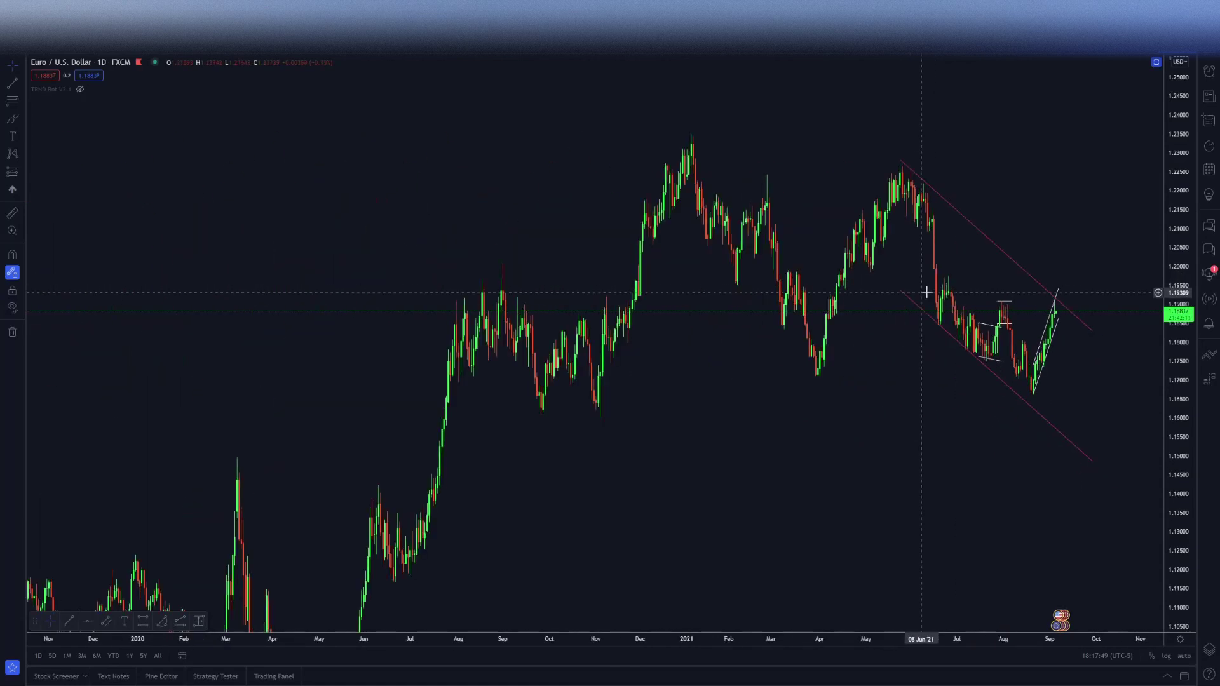
drag(1183, 215, 1133, 504)
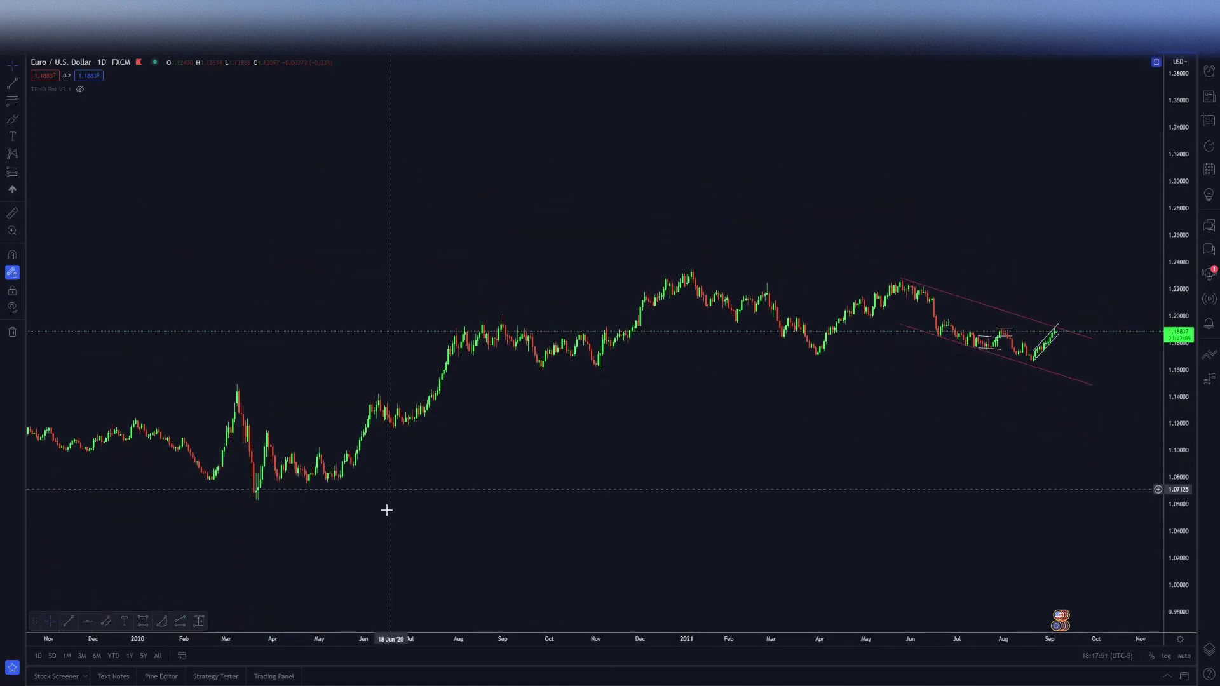
click(25, 83)
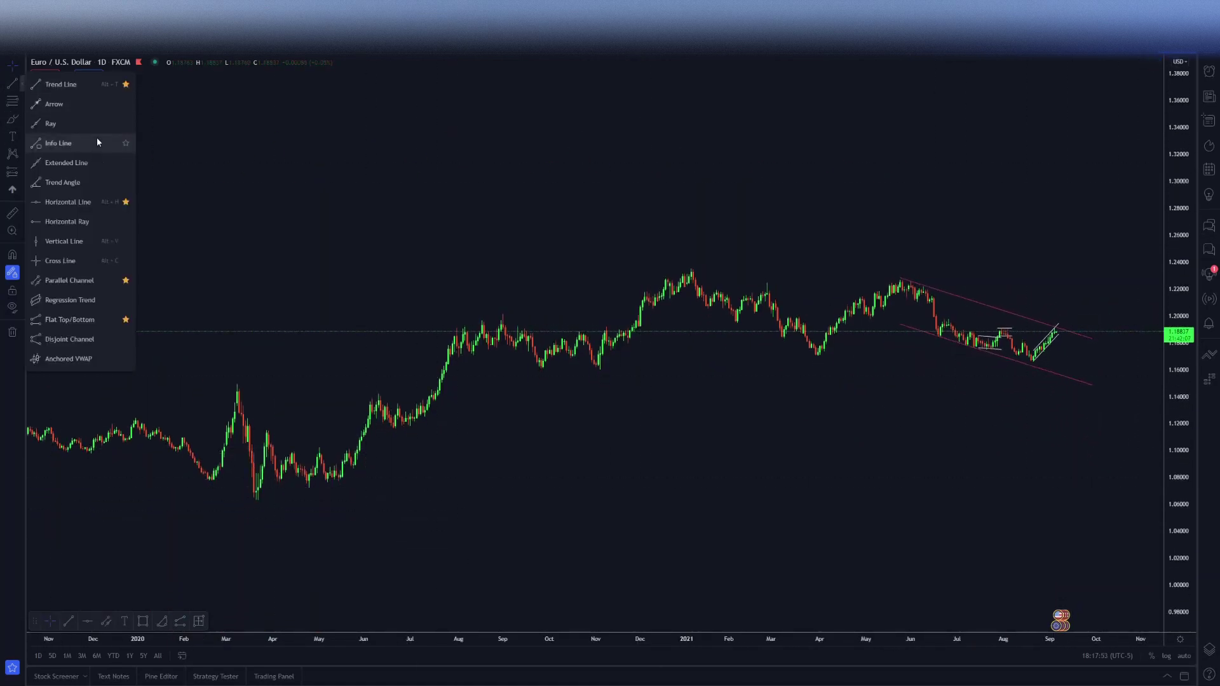
click(75, 358)
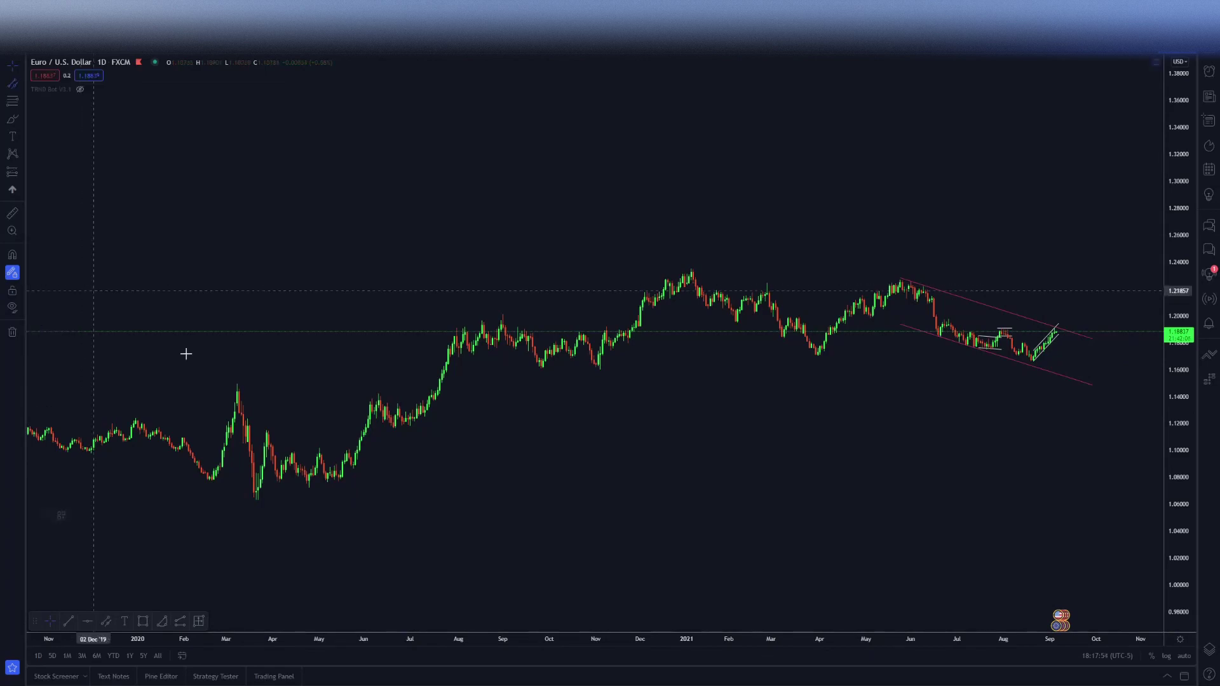
click(264, 500)
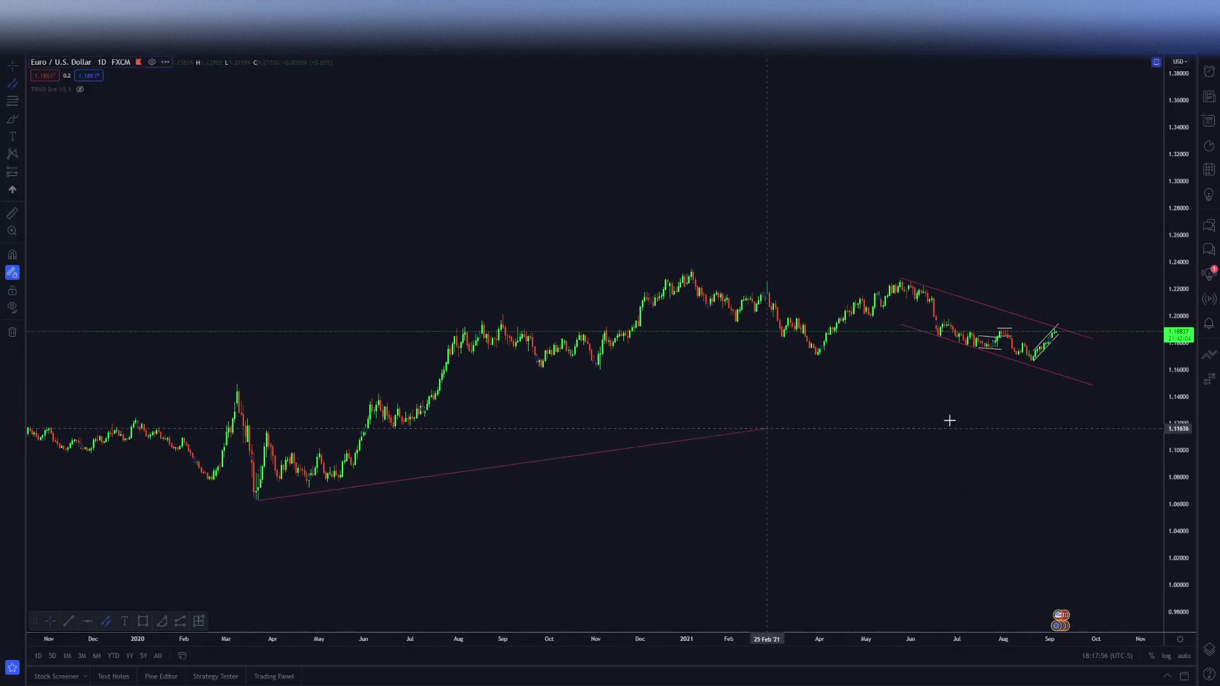
click(1105, 345)
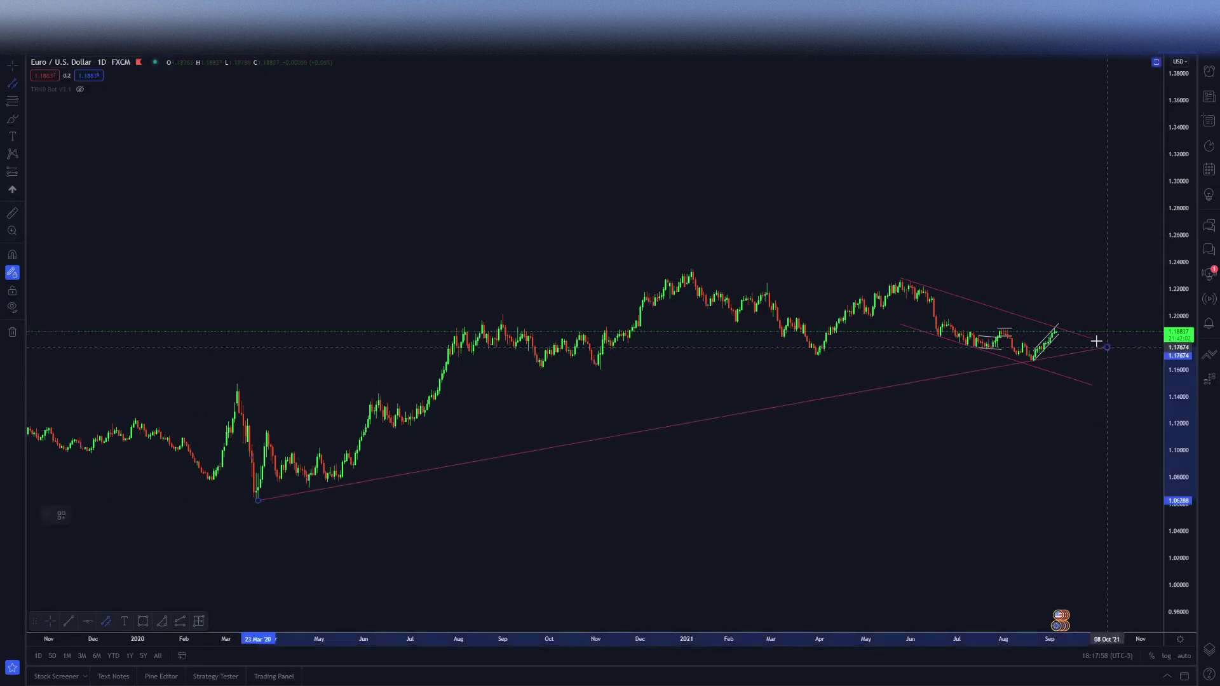
click(981, 213)
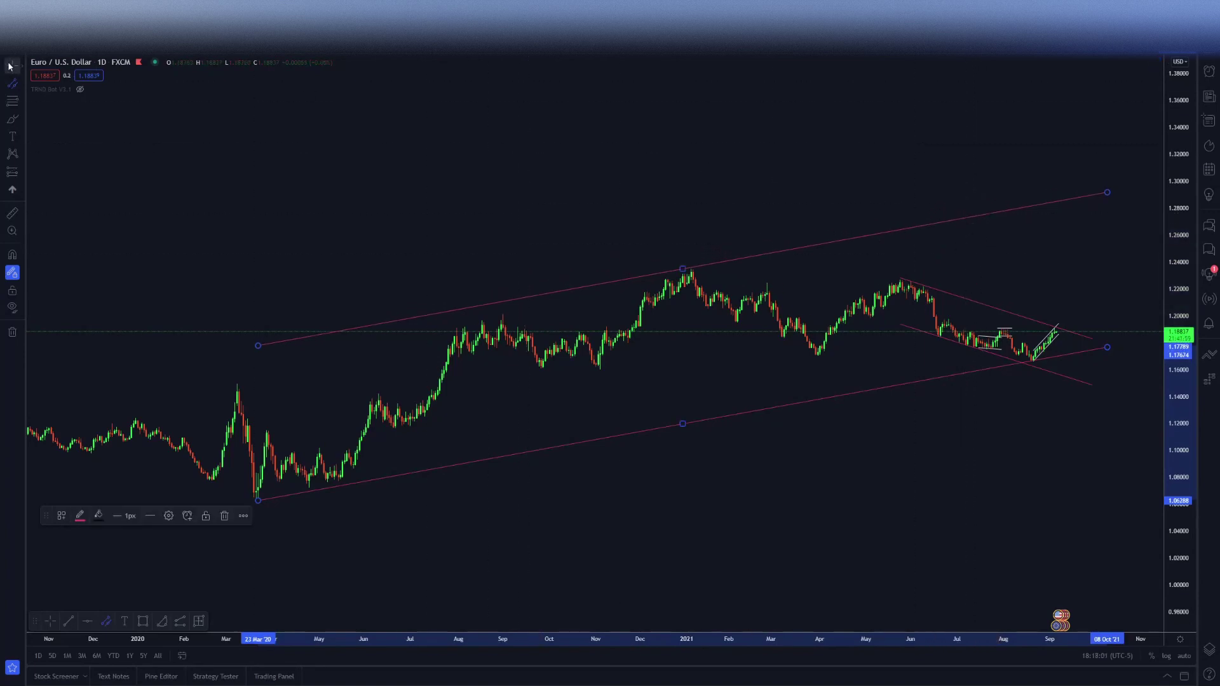
click(328, 118)
- Examine how the descending channel from May 2021 and the small rising channel sit inside the large rising channel
scroll(692, 232, up, 6)
drag(1171, 363, 951, 187)
scroll(756, 249, down, 5)
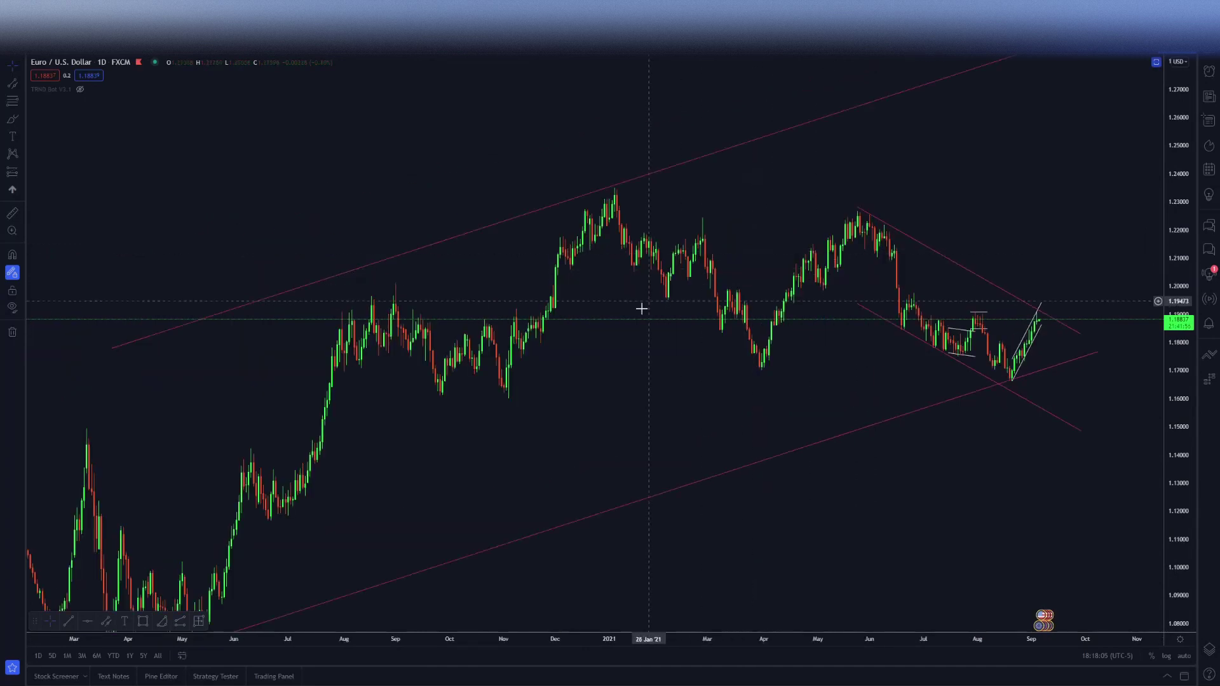
drag(1184, 282, 1183, 330)
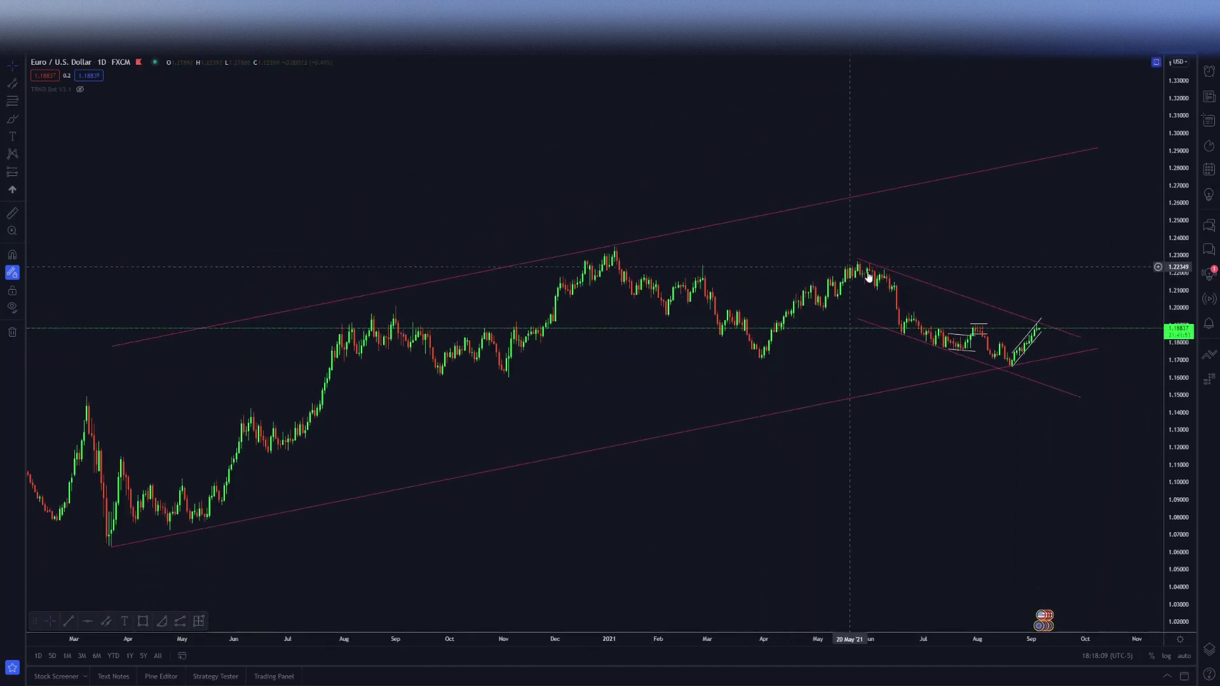
scroll(903, 311, up, 3)
scroll(943, 253, up, 3)
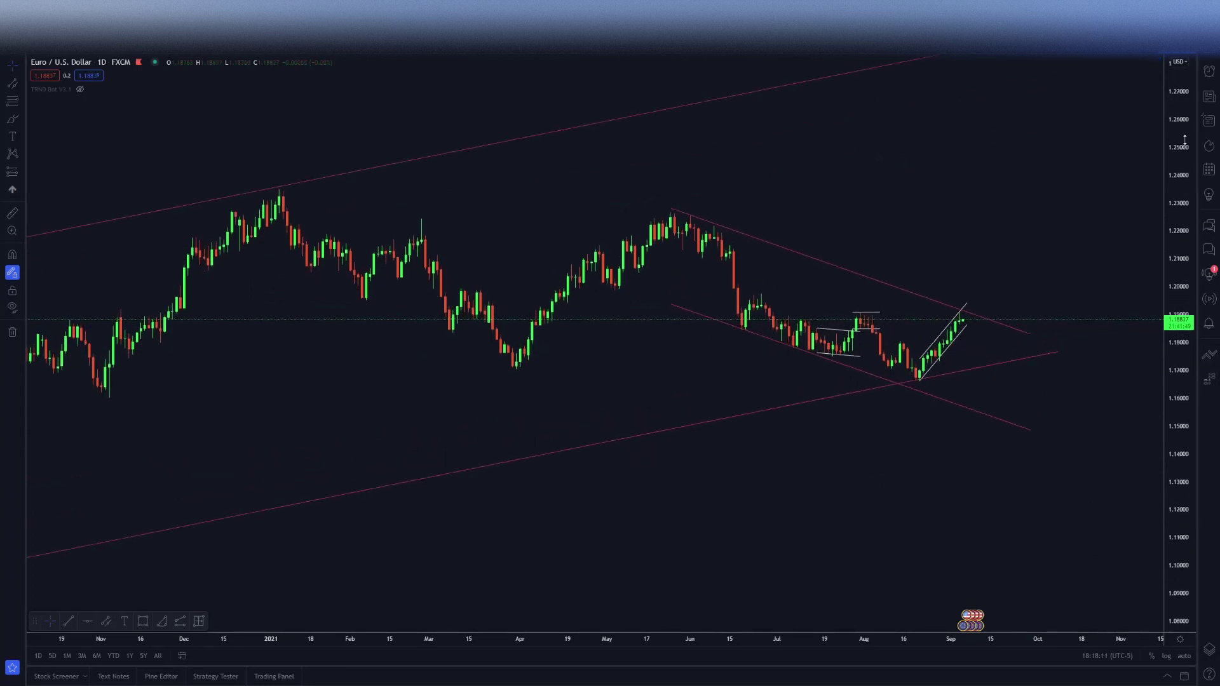
drag(1180, 298, 1180, 235)
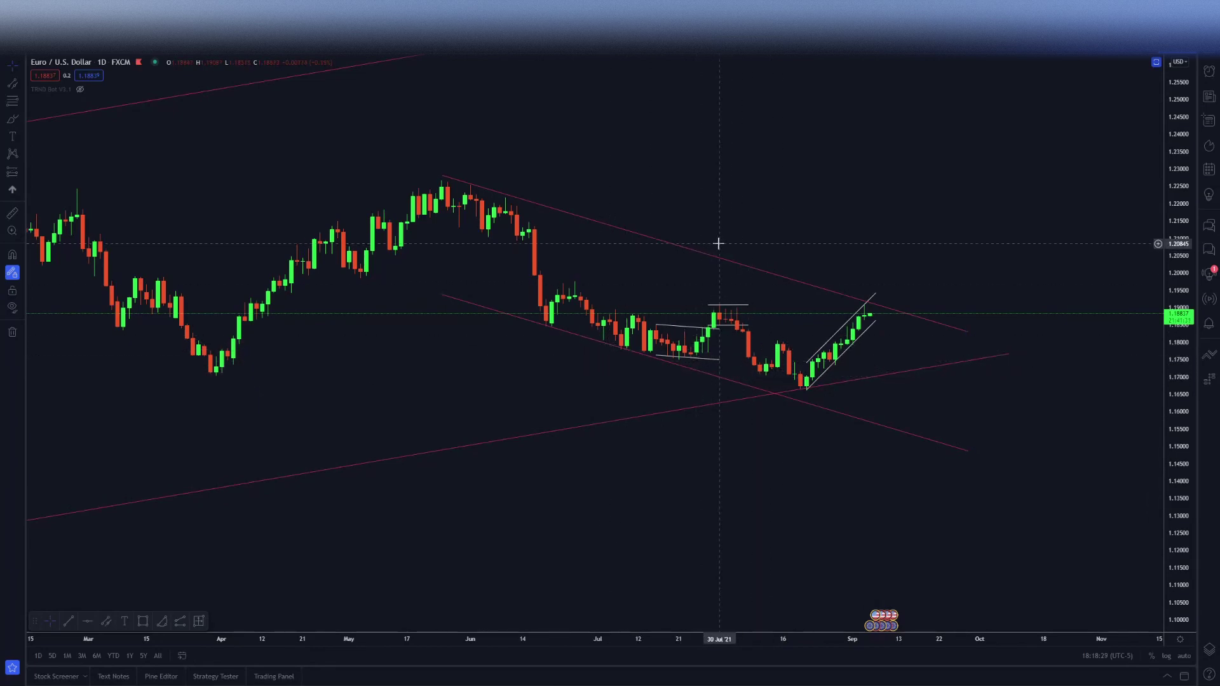
- Review the price swings from mid-2020 to September 2021 against the boundaries of the large rising channel
click(444, 177)
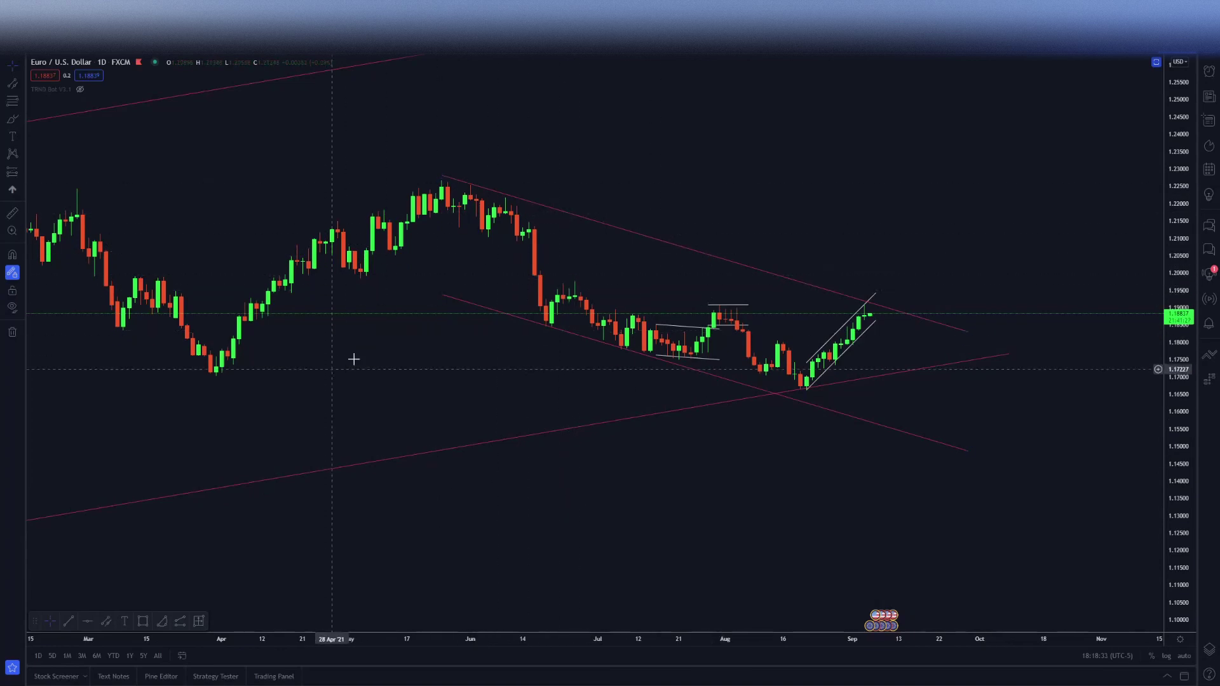
drag(224, 166, 441, 173)
scroll(441, 172, down, 3)
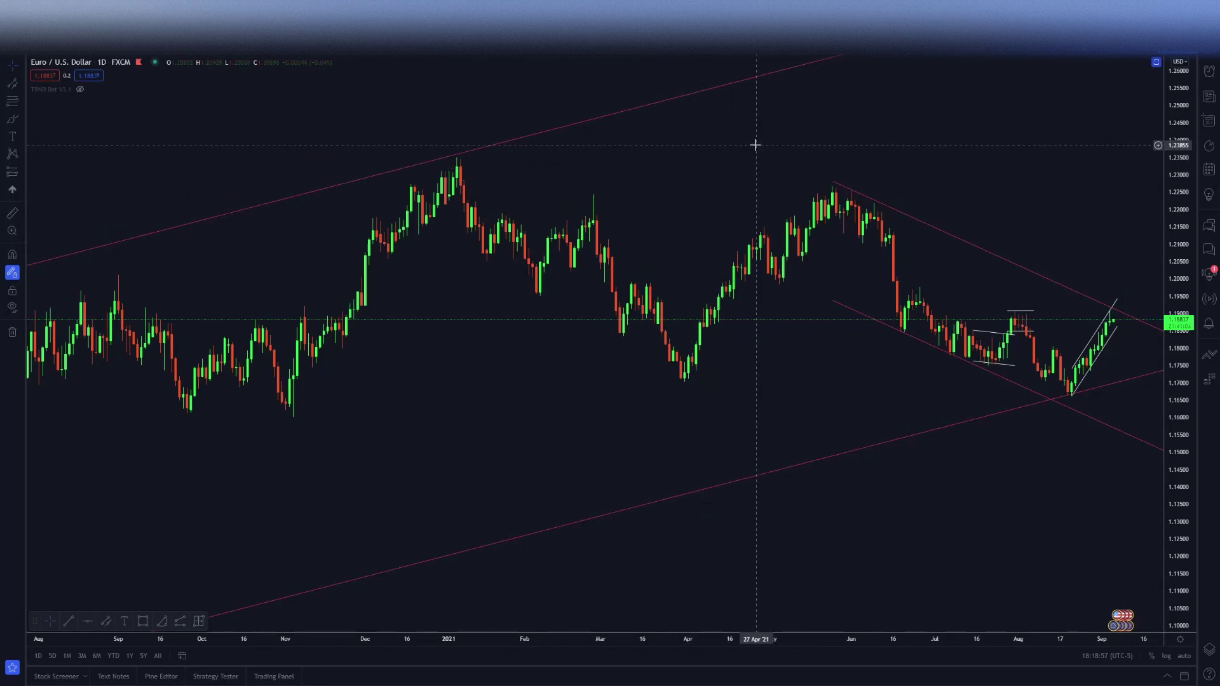
drag(347, 328, 615, 327)
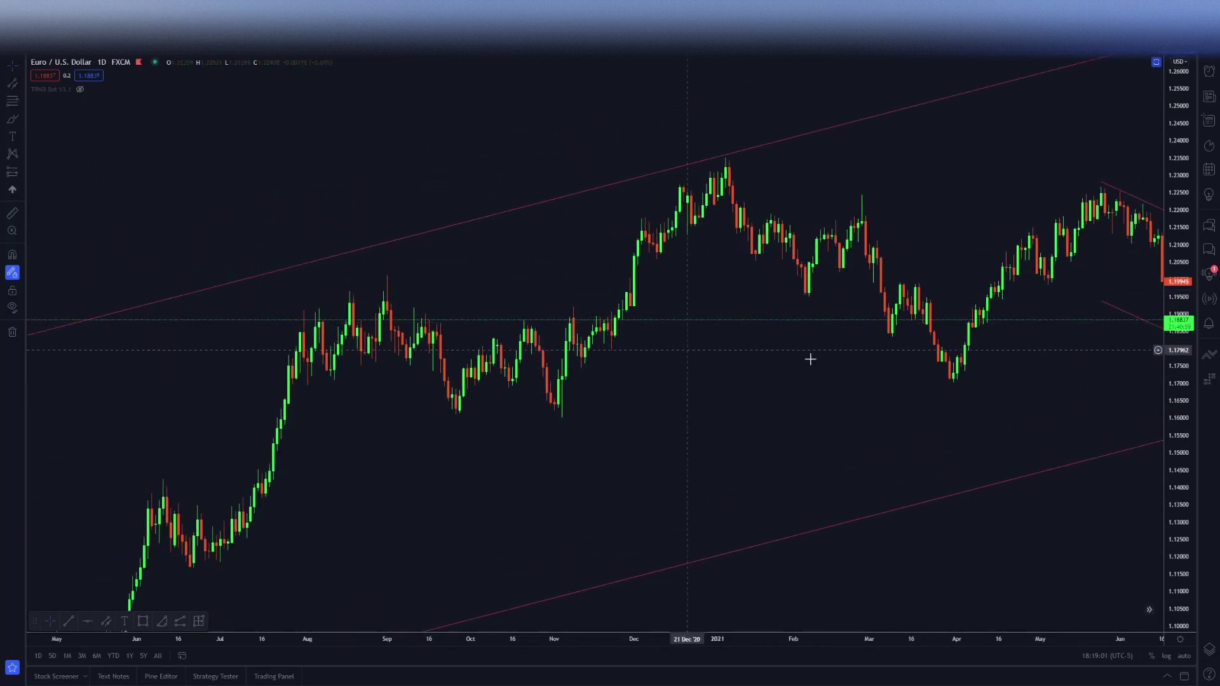
drag(768, 354, 513, 377)
drag(791, 418, 611, 454)
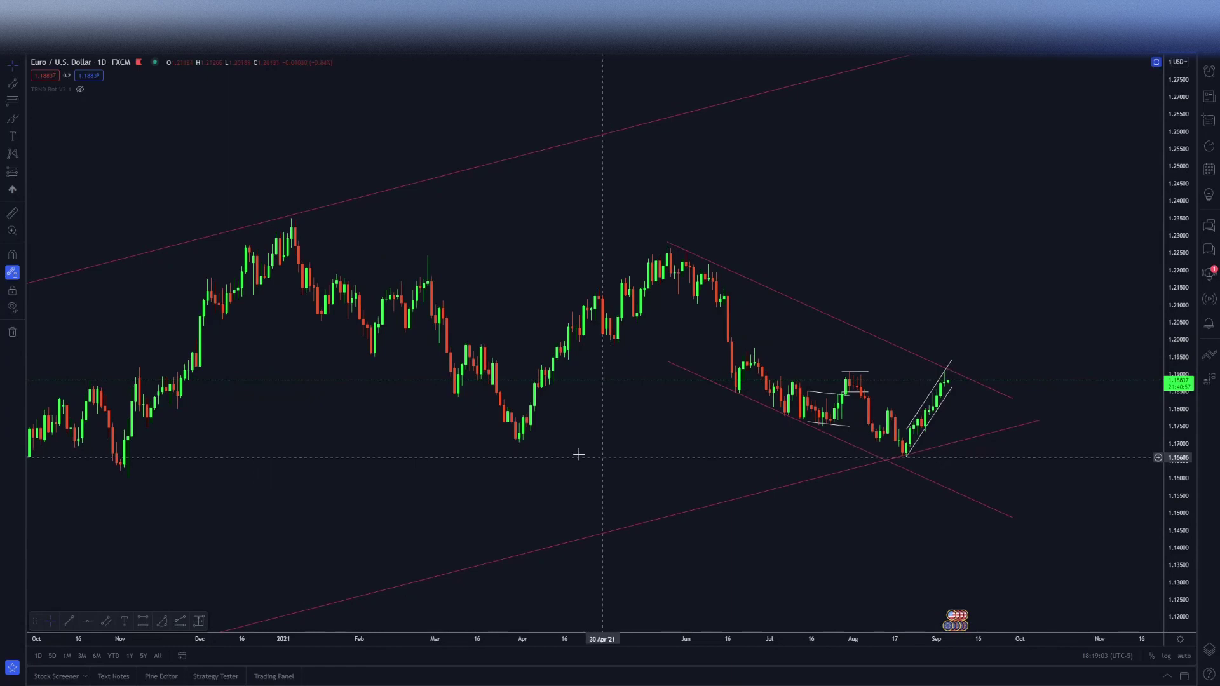